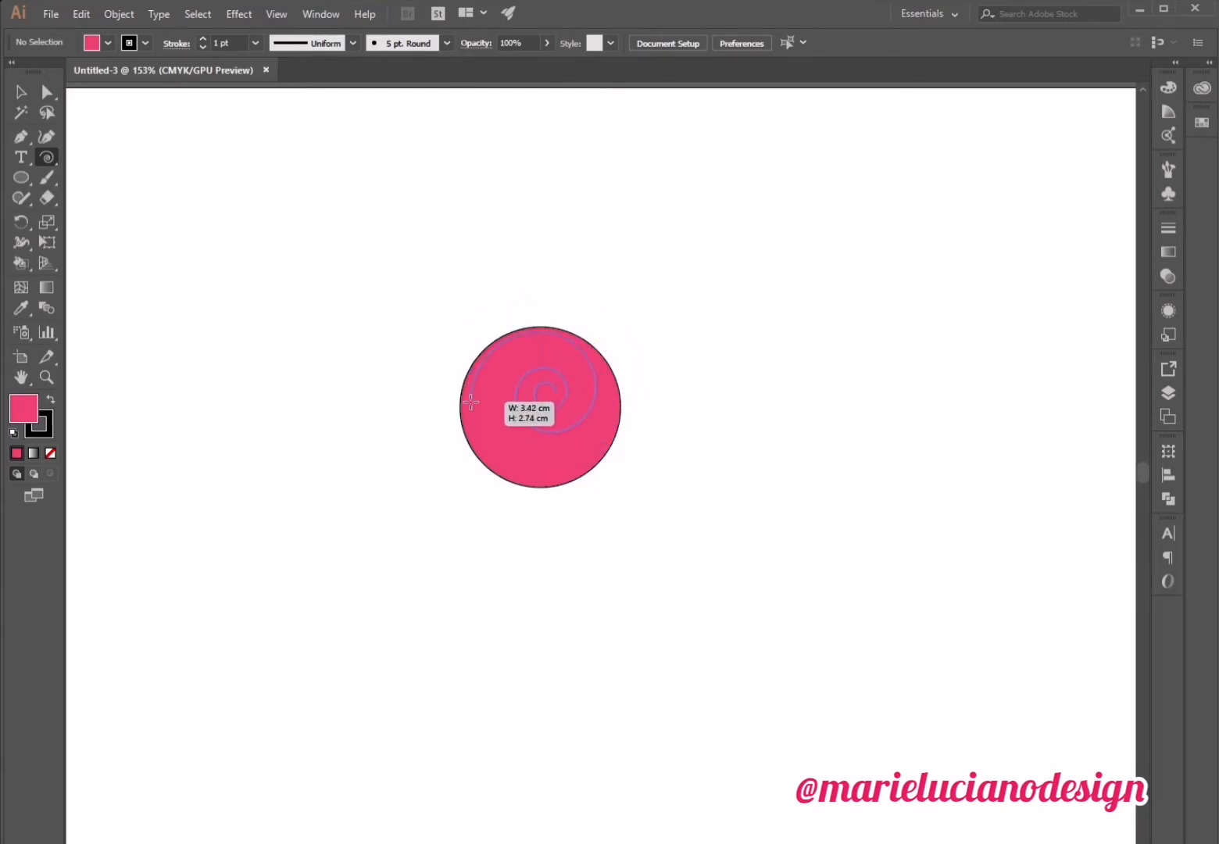
Draw a spiral reaching the pink circle's edge and move it down so its curves lie inside the circle.
mouse_move(471, 402)
left_mouse_down()
mouse_move(502, 412)
mouse_move(460, 407)
left_mouse_up()
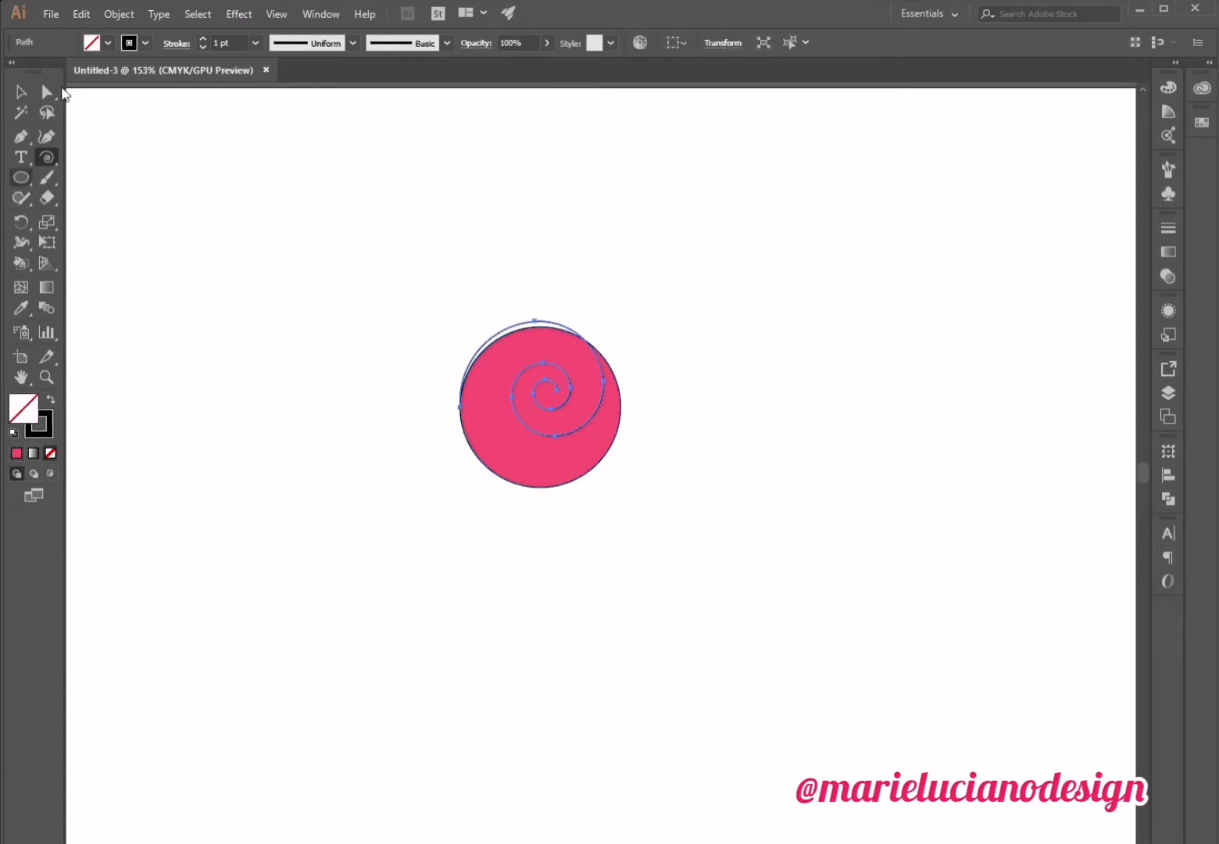
key("v")
left_click_drag(595, 412, 583, 442)
Try to centre-align the spiral and the pink circle horizontally and vertically, and undo both alignments.
left_click_drag(406, 255, 657, 478)
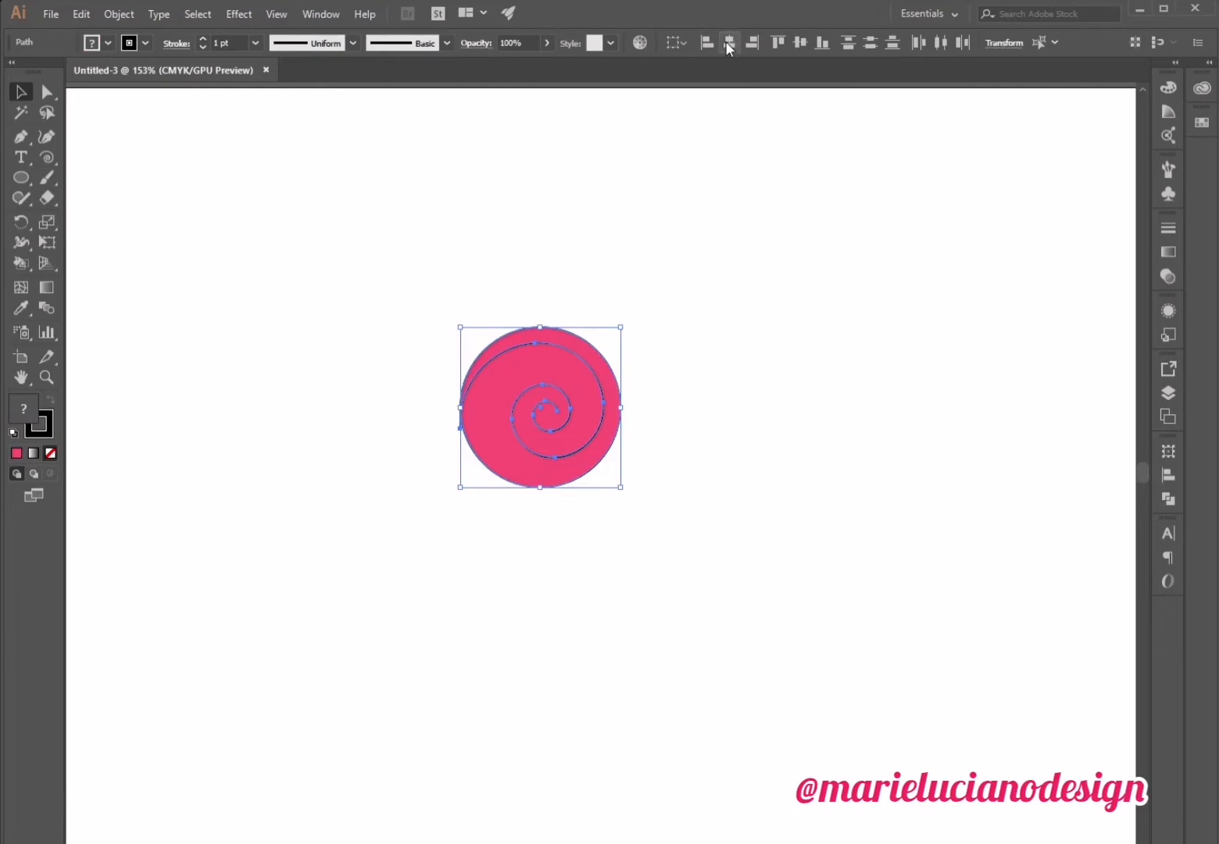
left_click(728, 43)
left_click(798, 43)
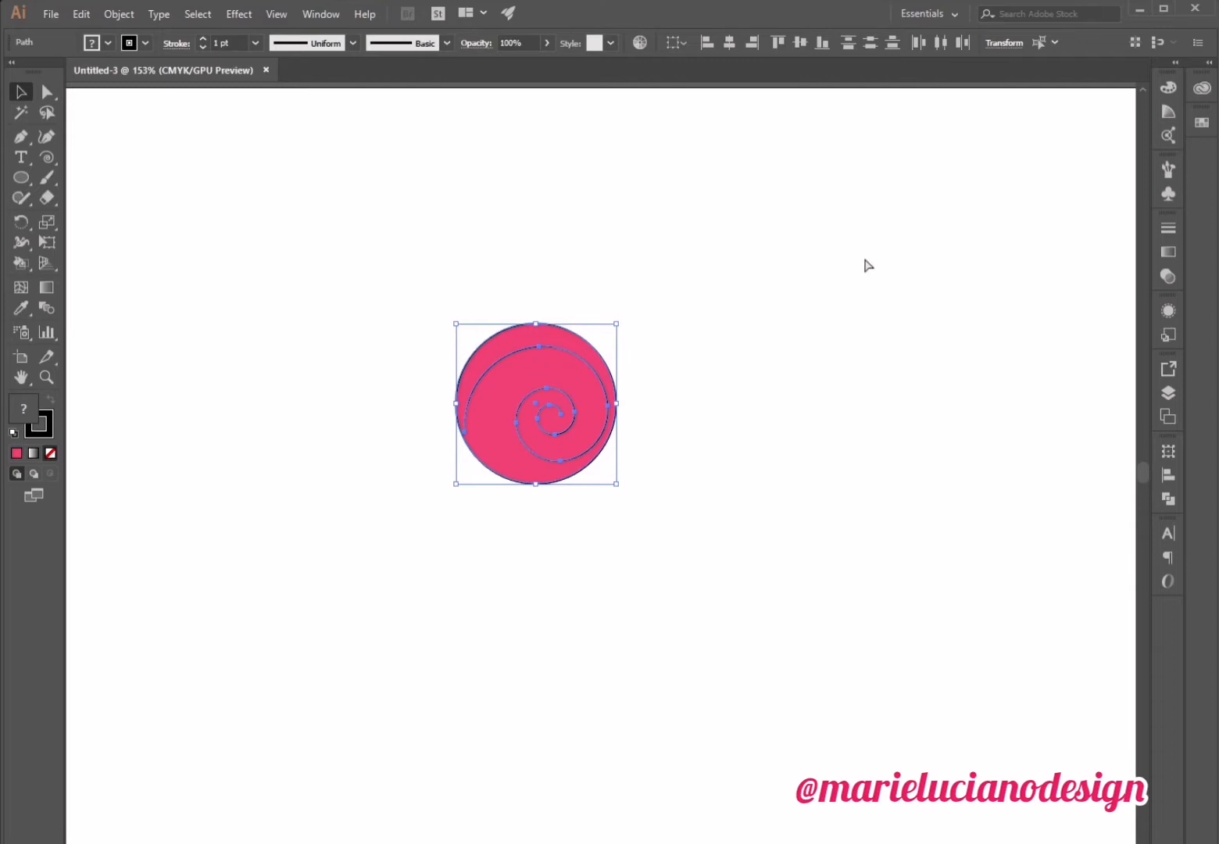
key("ctrl+z")
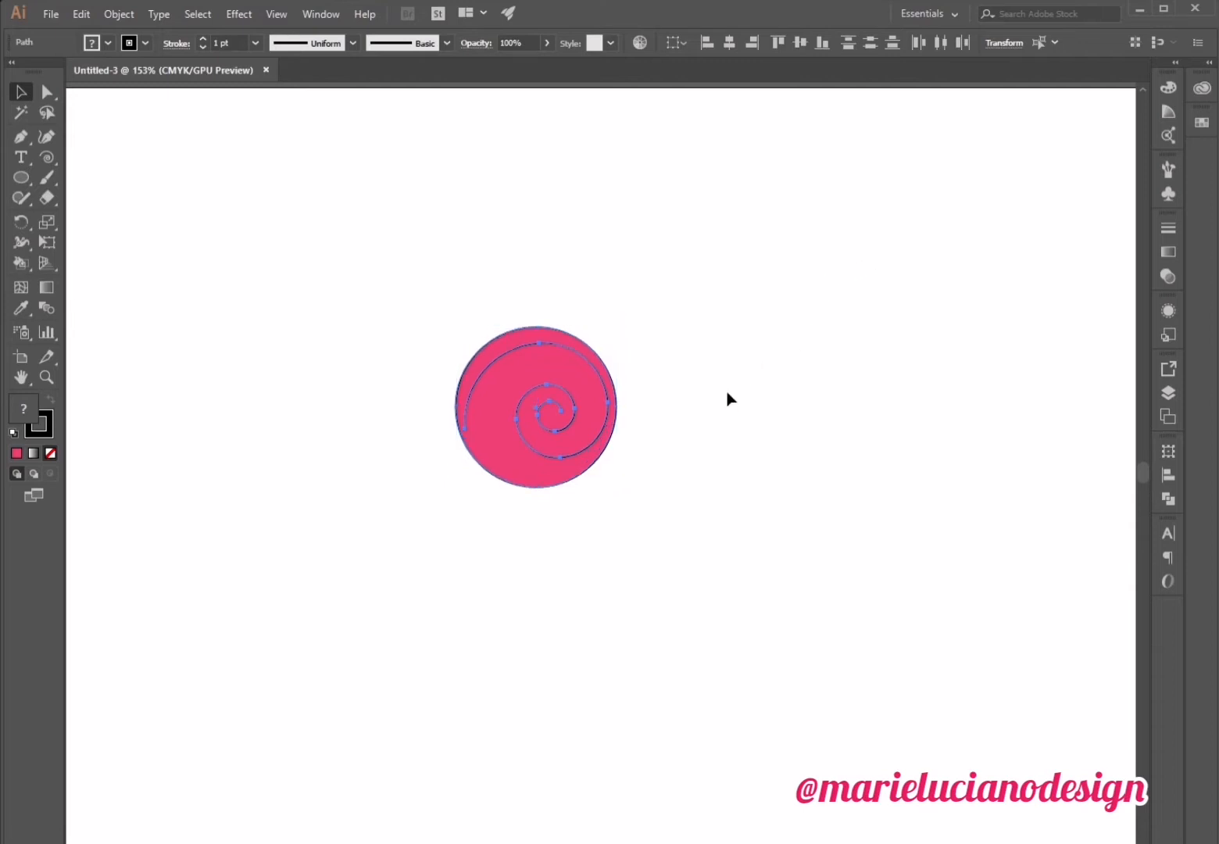
key("ctrl+z")
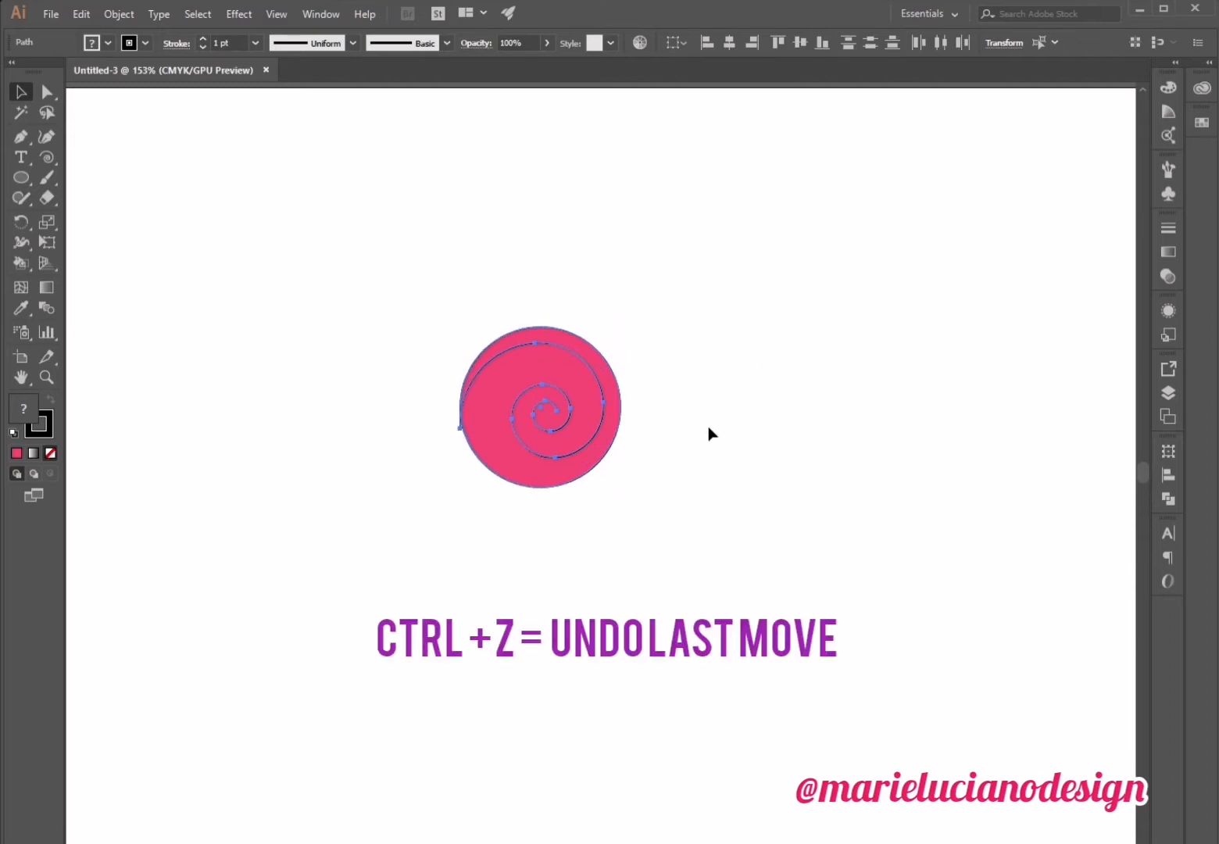
left_click(709, 432)
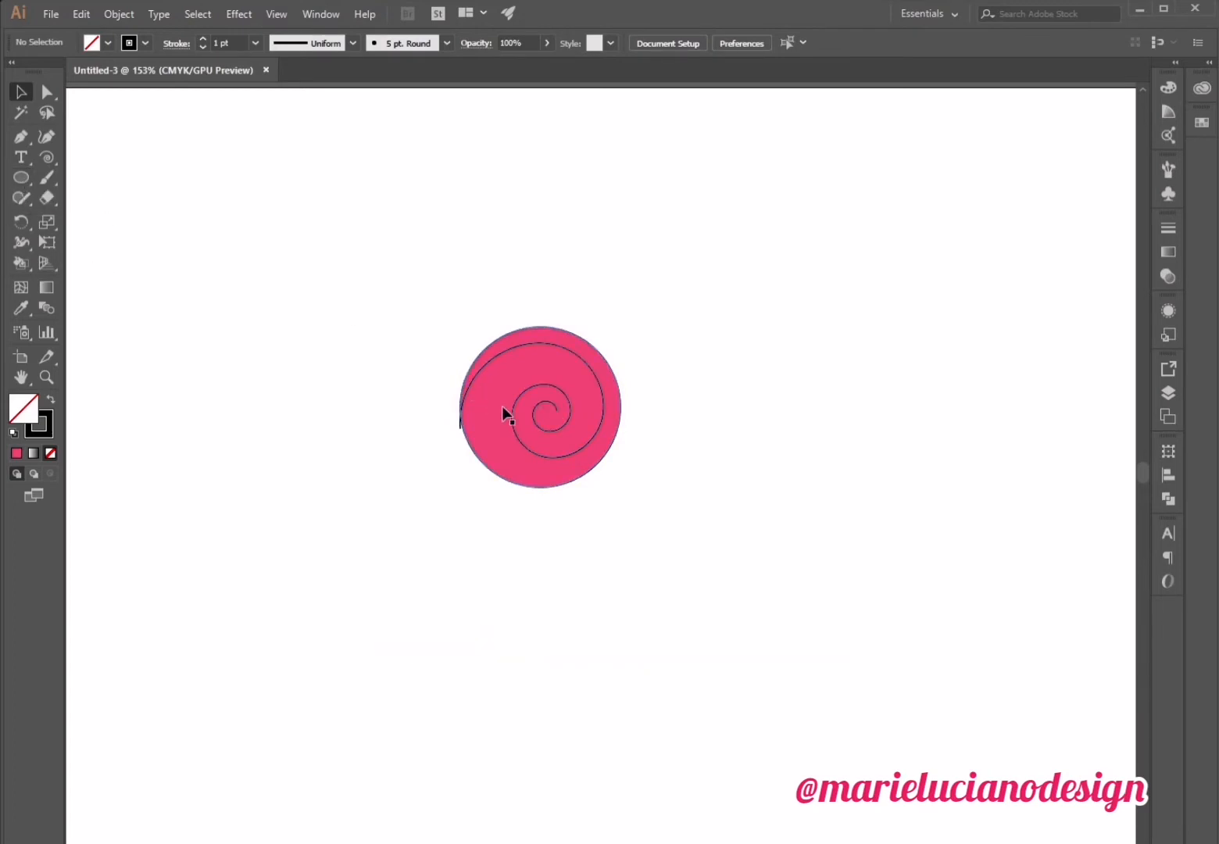
Draw an unfilled circle about 0.84 cm in diameter over the spiral's innermost curl.
left_click(22, 178)
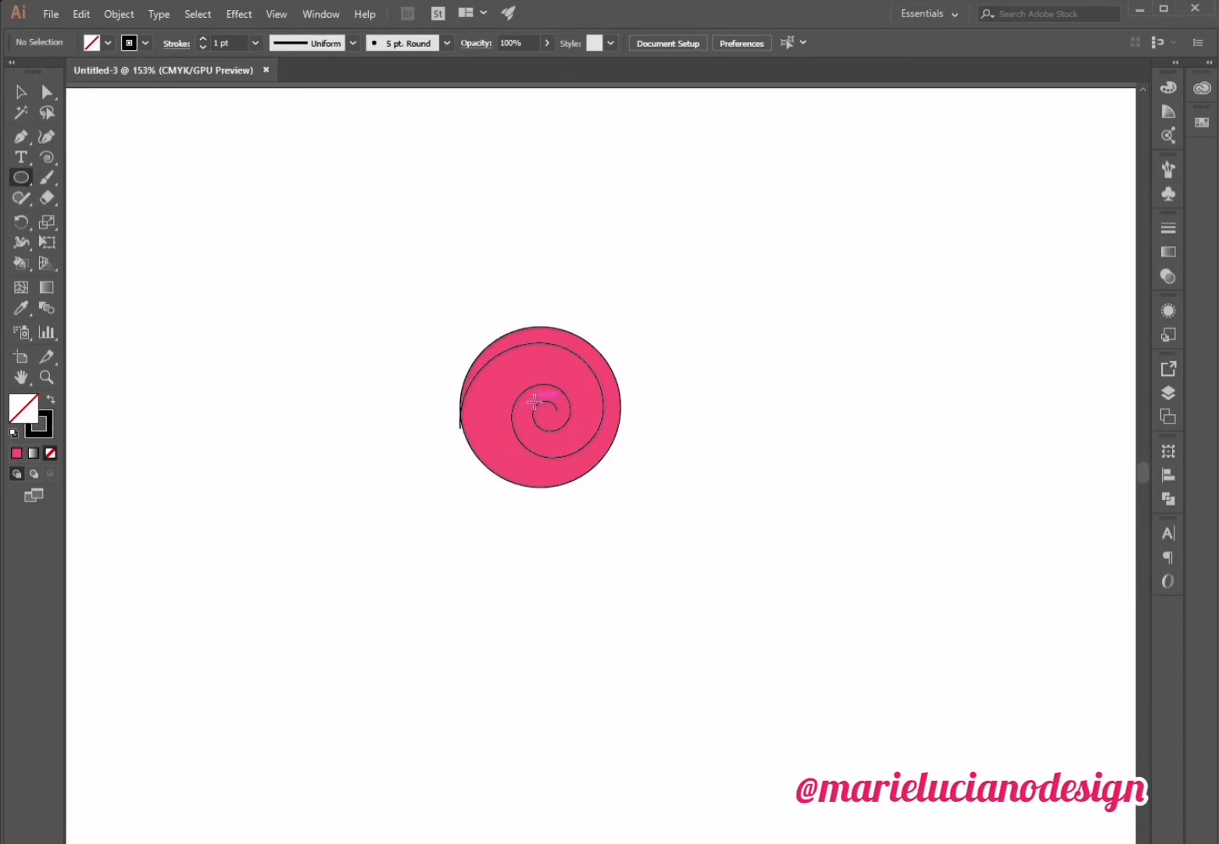
left_click_drag(534, 402, 553, 431)
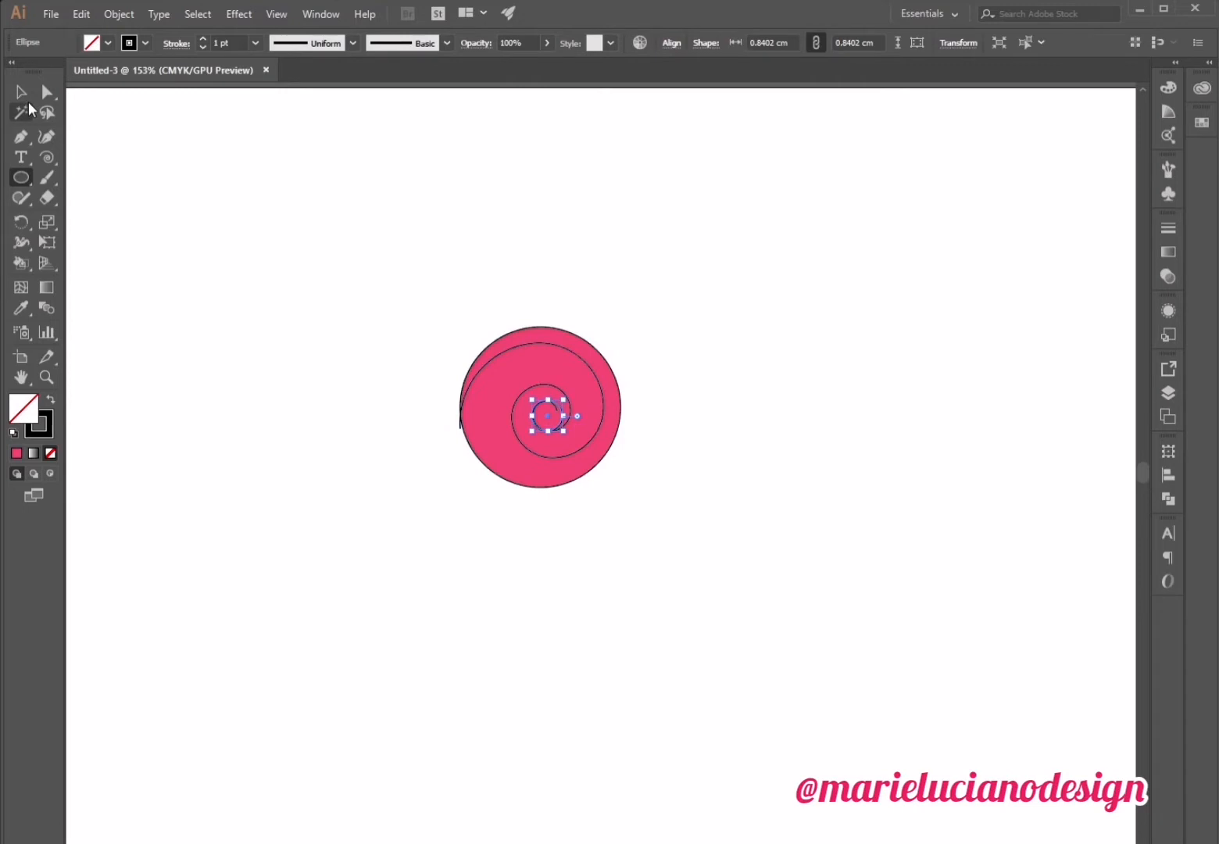
left_click(21, 92)
Shrink the small centre circle proportionally to about 0.75 cm so it fits the spiral's inner curve.
left_click(46, 377)
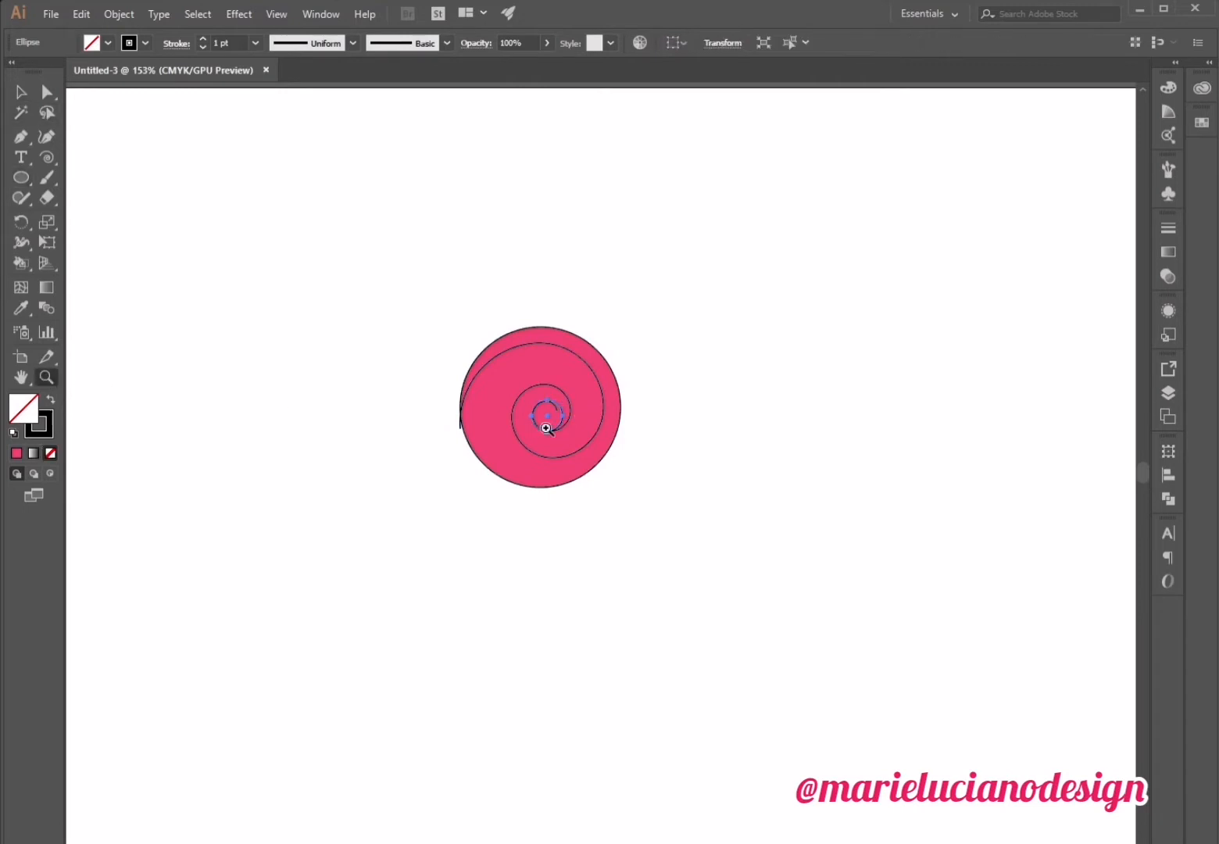
left_click(562, 430)
left_click(613, 514)
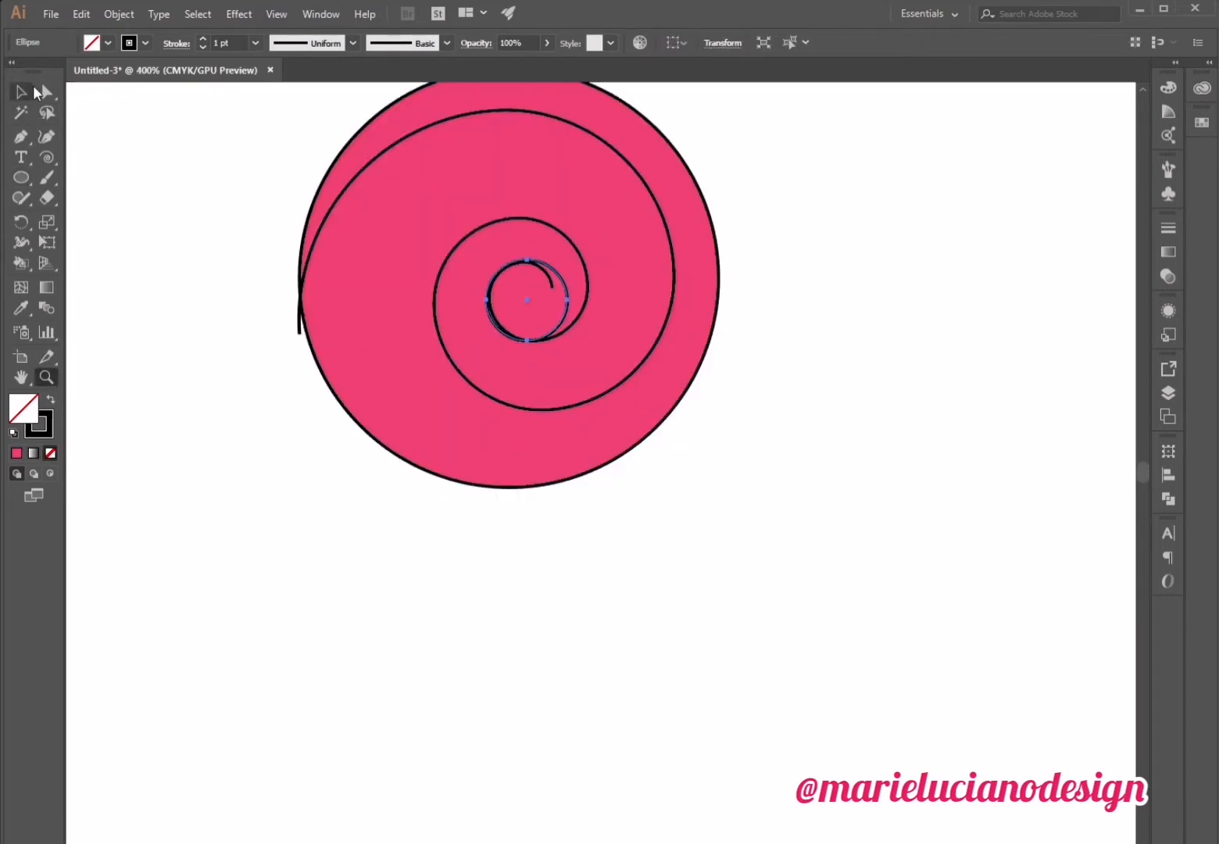
left_click(25, 92)
left_click(485, 545)
left_click_drag(530, 473, 611, 556)
left_click(649, 388)
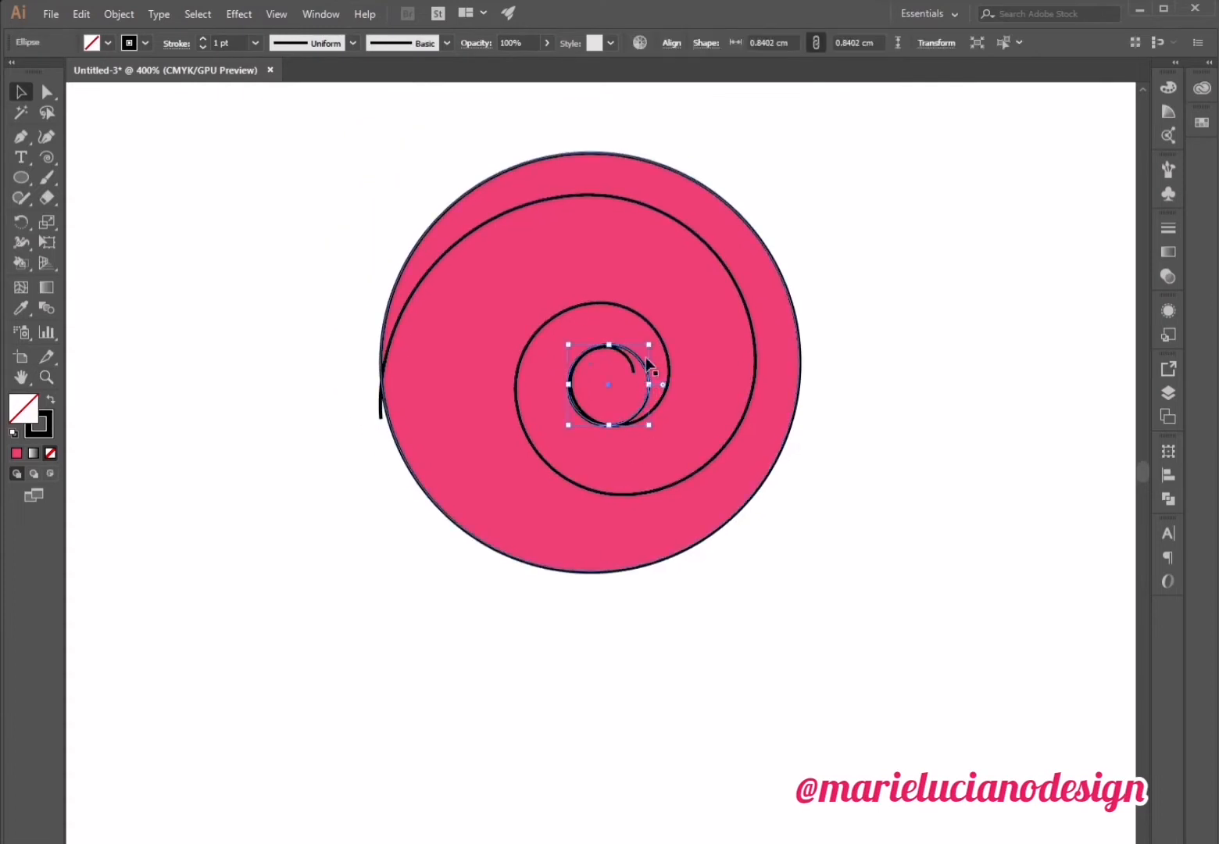
left_click_drag(648, 345, 642, 377)
left_click(691, 637)
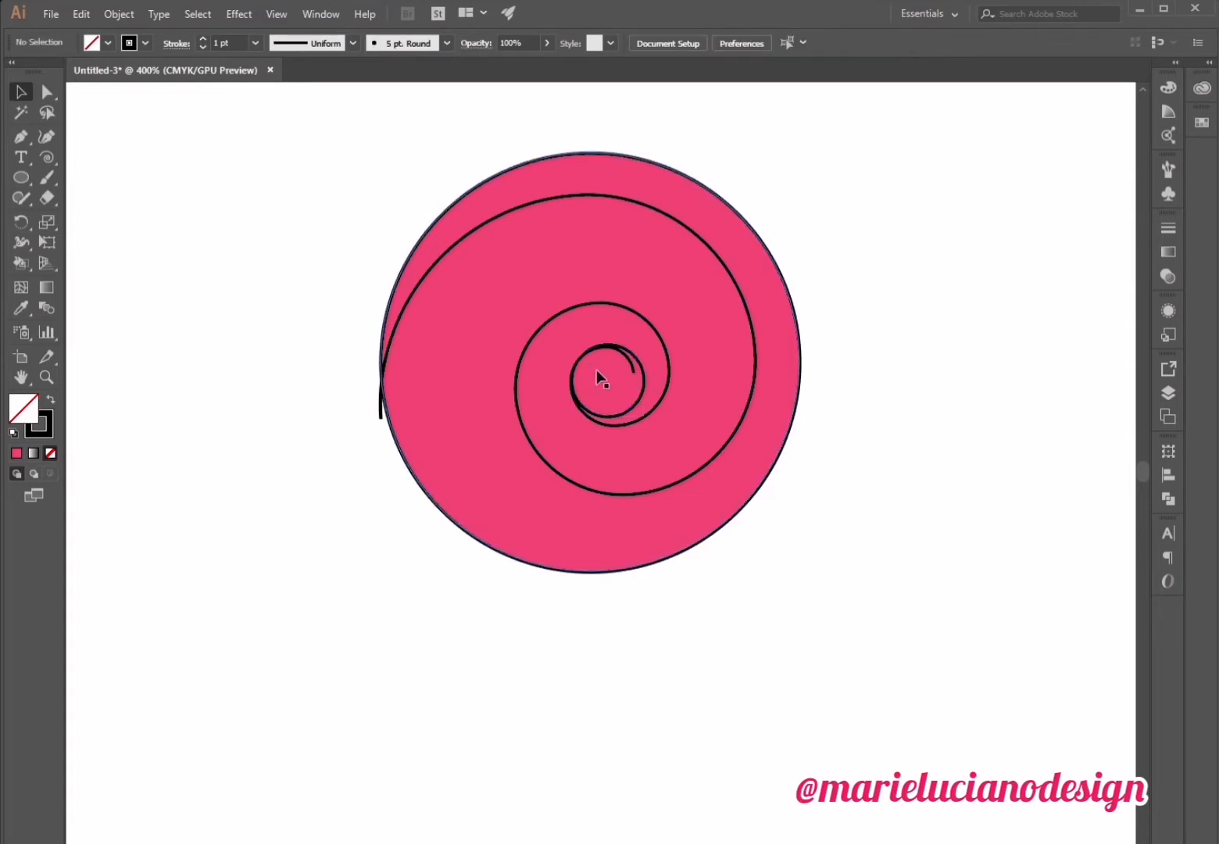
Delete the spiral's innermost end anchor point so the path stops at the small circle's upper edge.
left_click(645, 374)
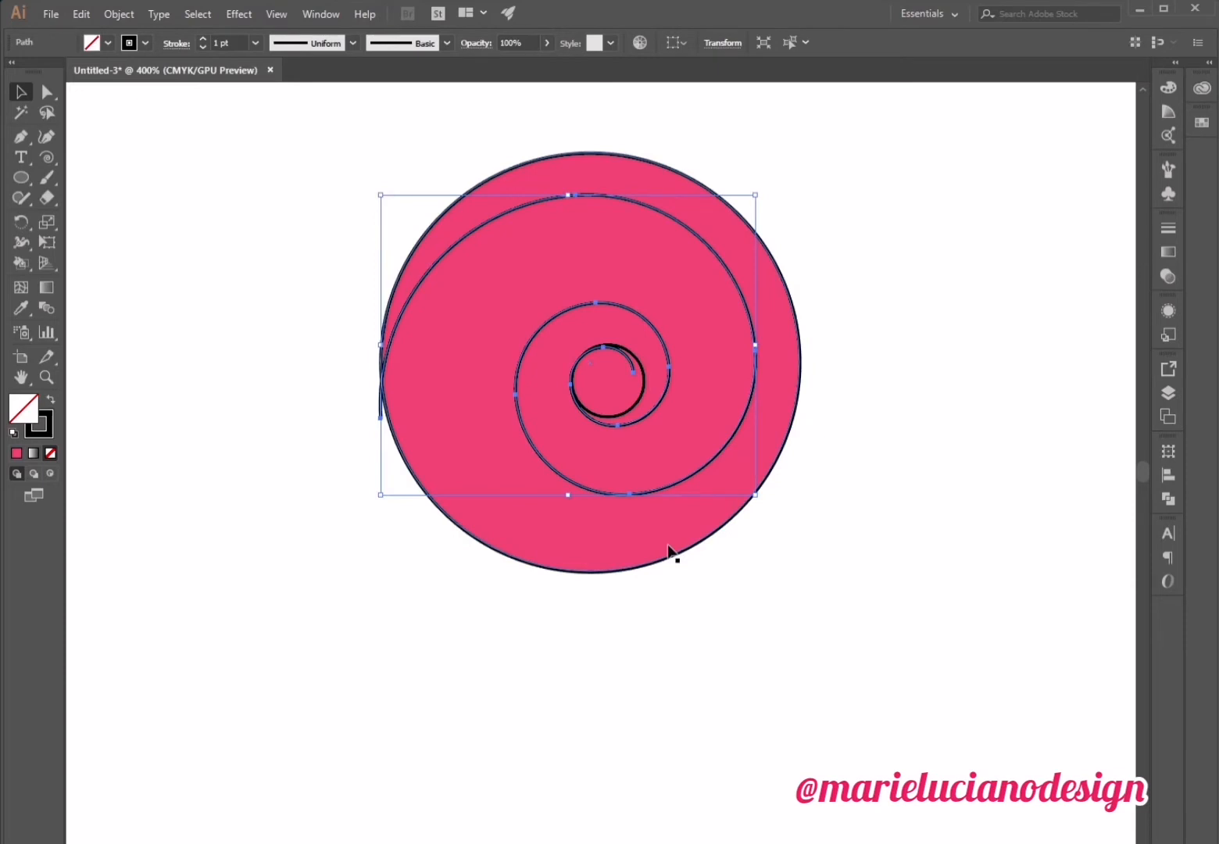
key("a")
left_click(637, 380)
left_click(634, 374)
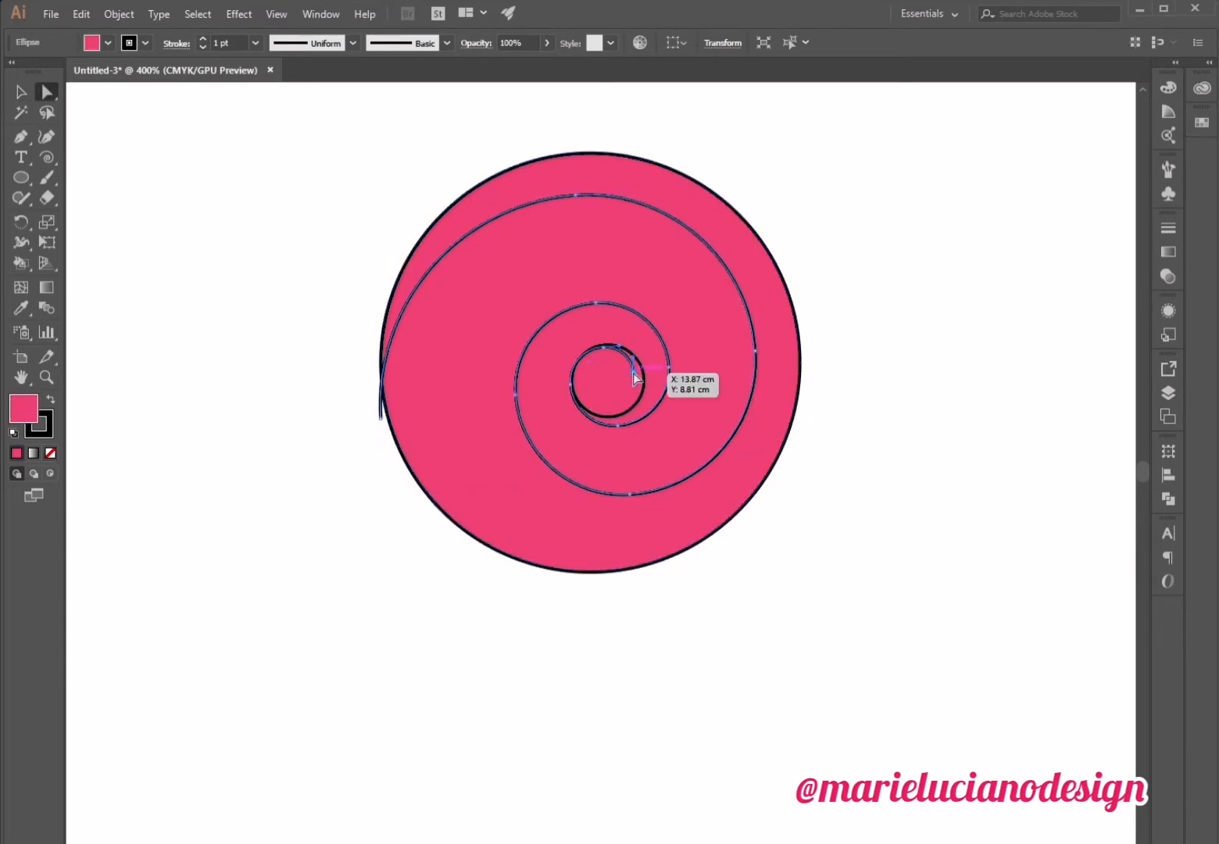
key("Delete")
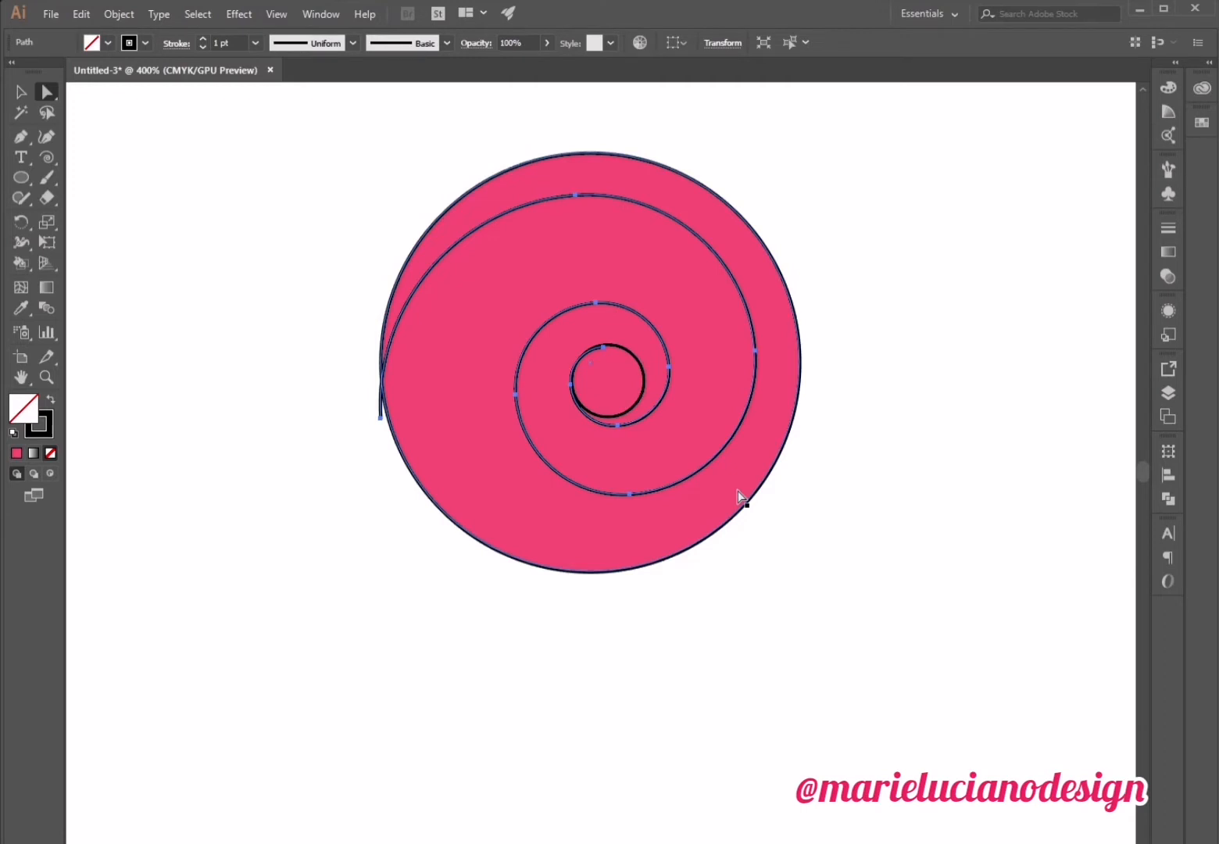
left_click(31, 84)
left_click(668, 655)
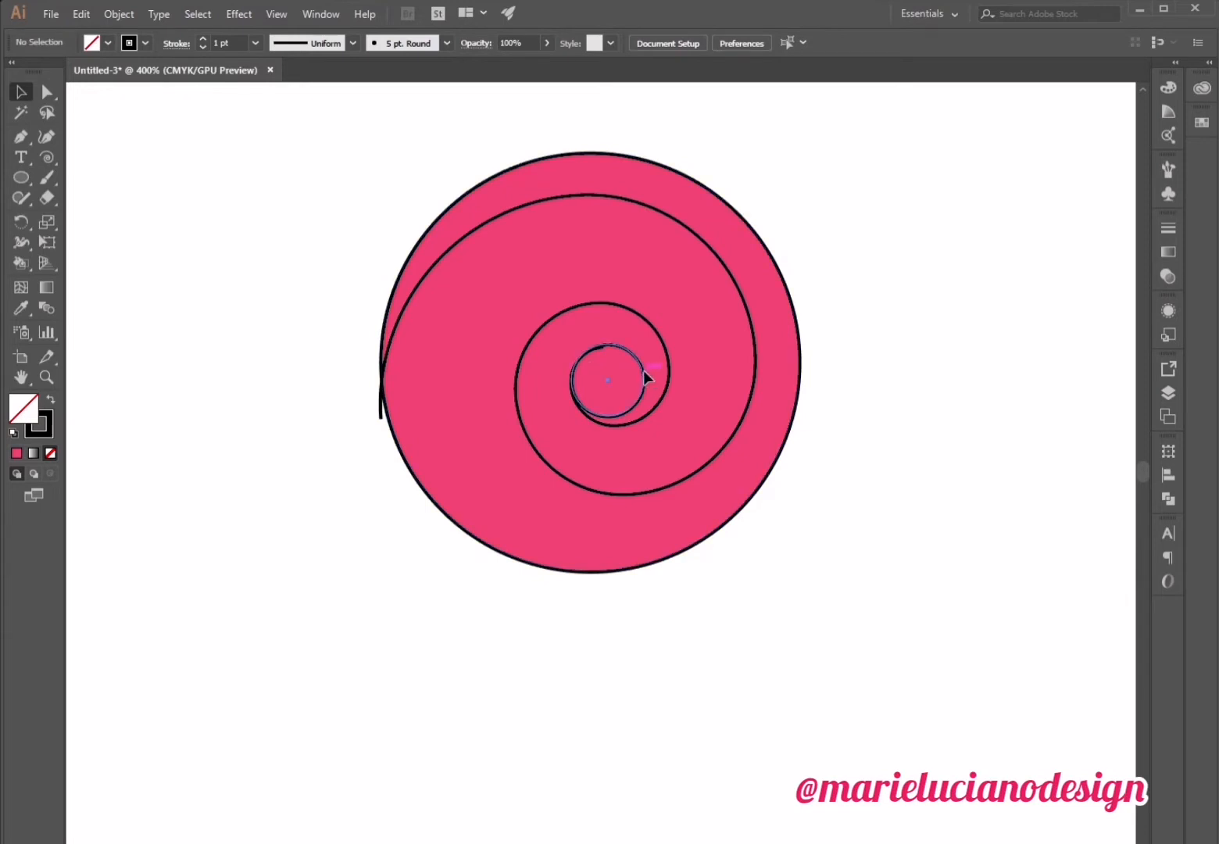
Centre-align the small circle and the large pink circle both horizontally and vertically.
left_click(646, 378)
left_click(784, 276, "shift")
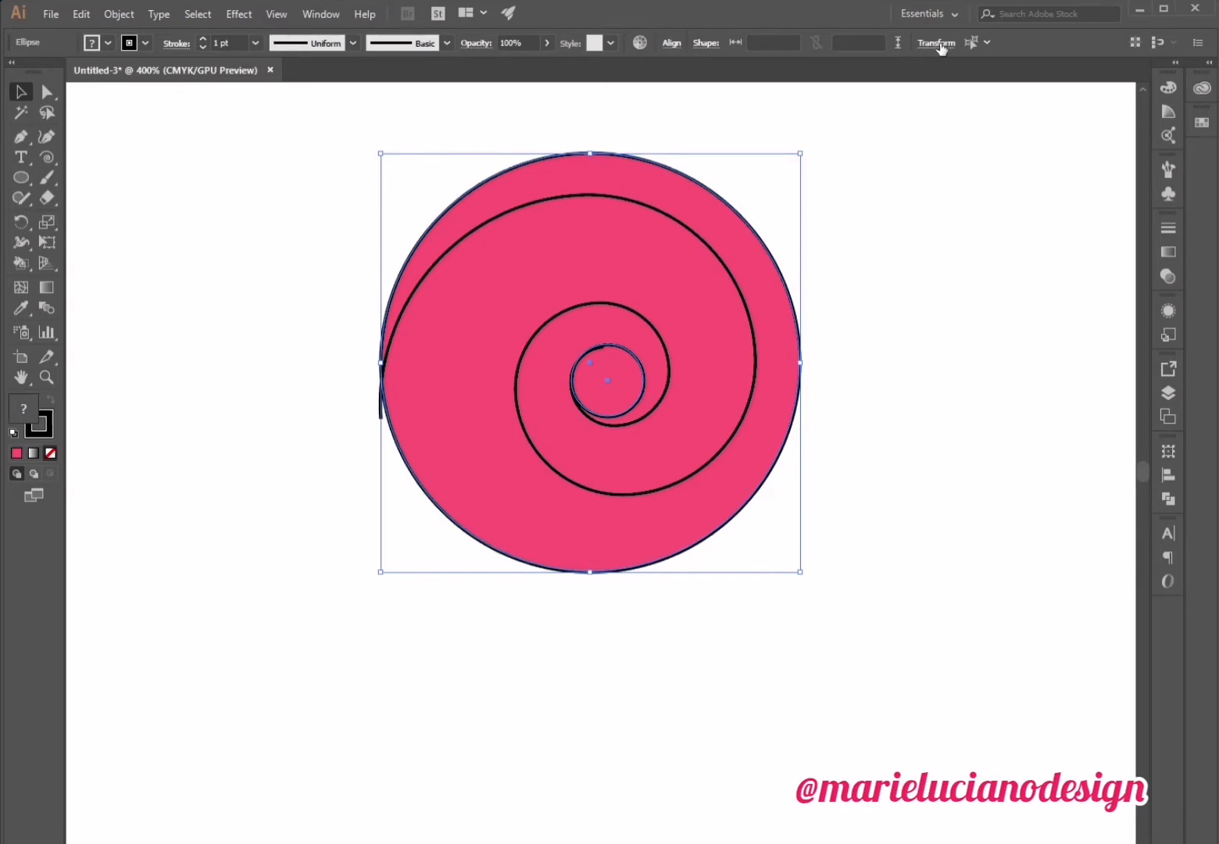
left_click(938, 43)
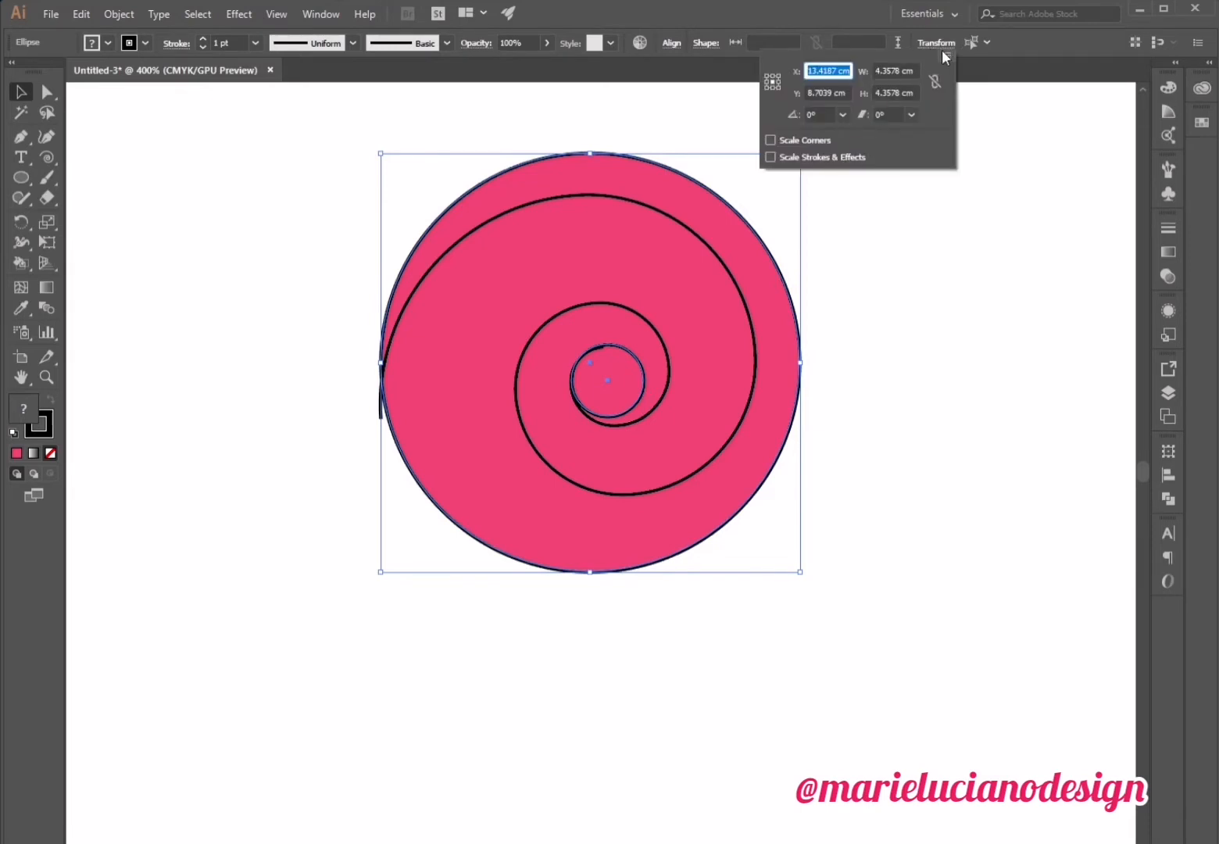
left_click(940, 44)
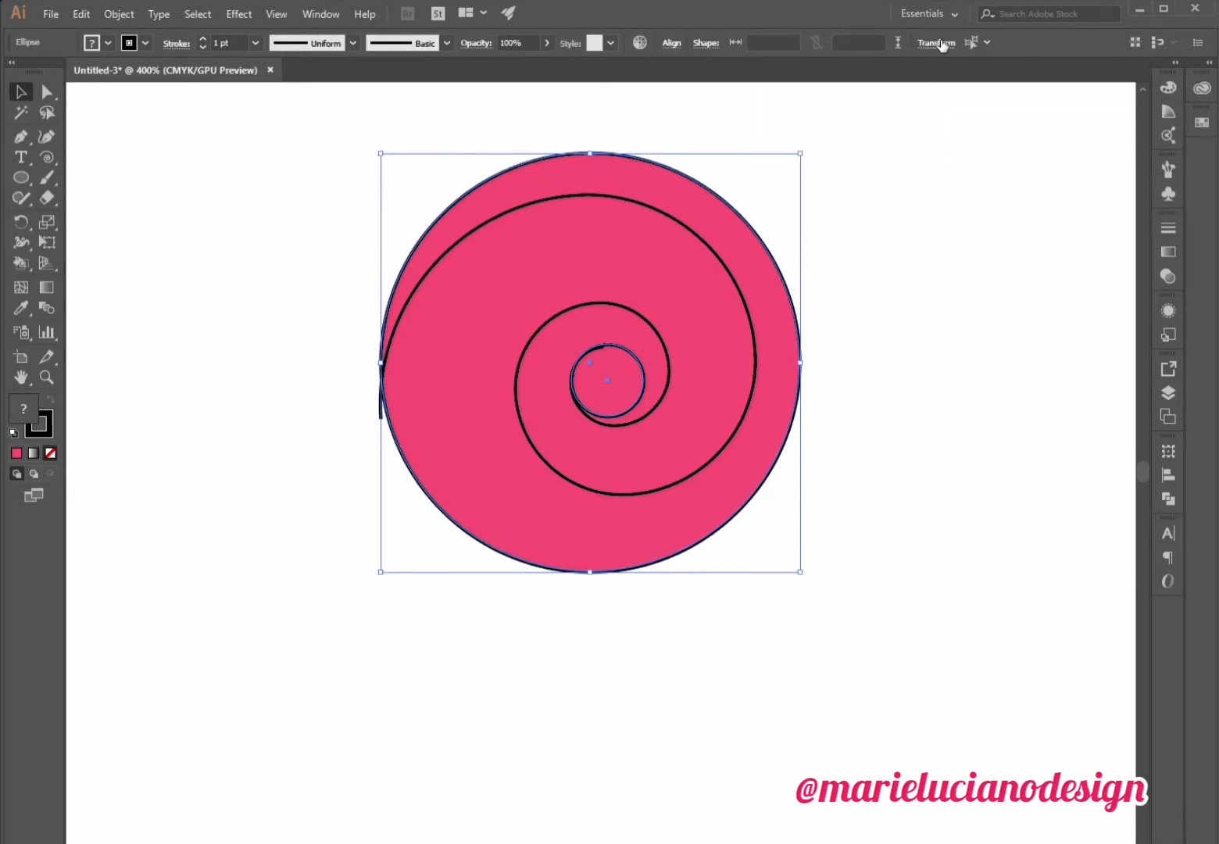
left_click(1168, 471)
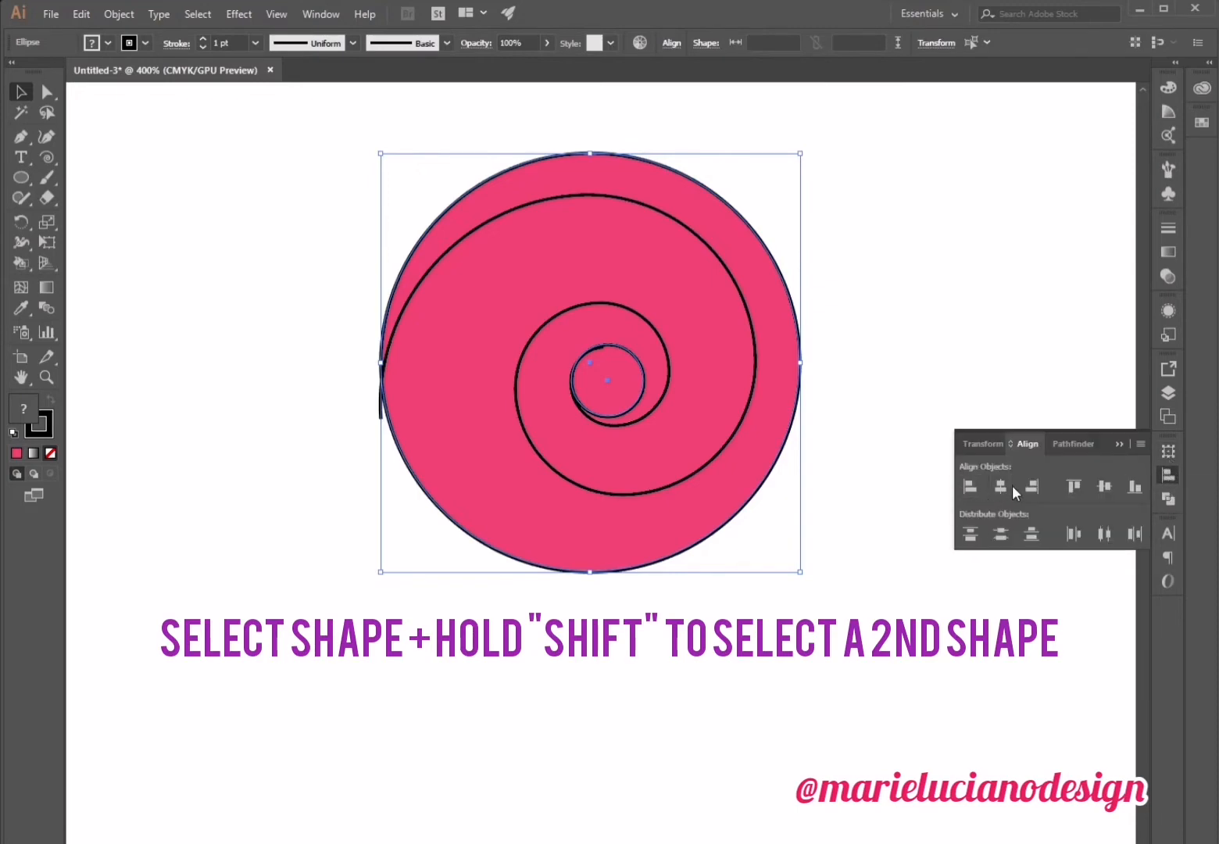
left_click(1007, 486)
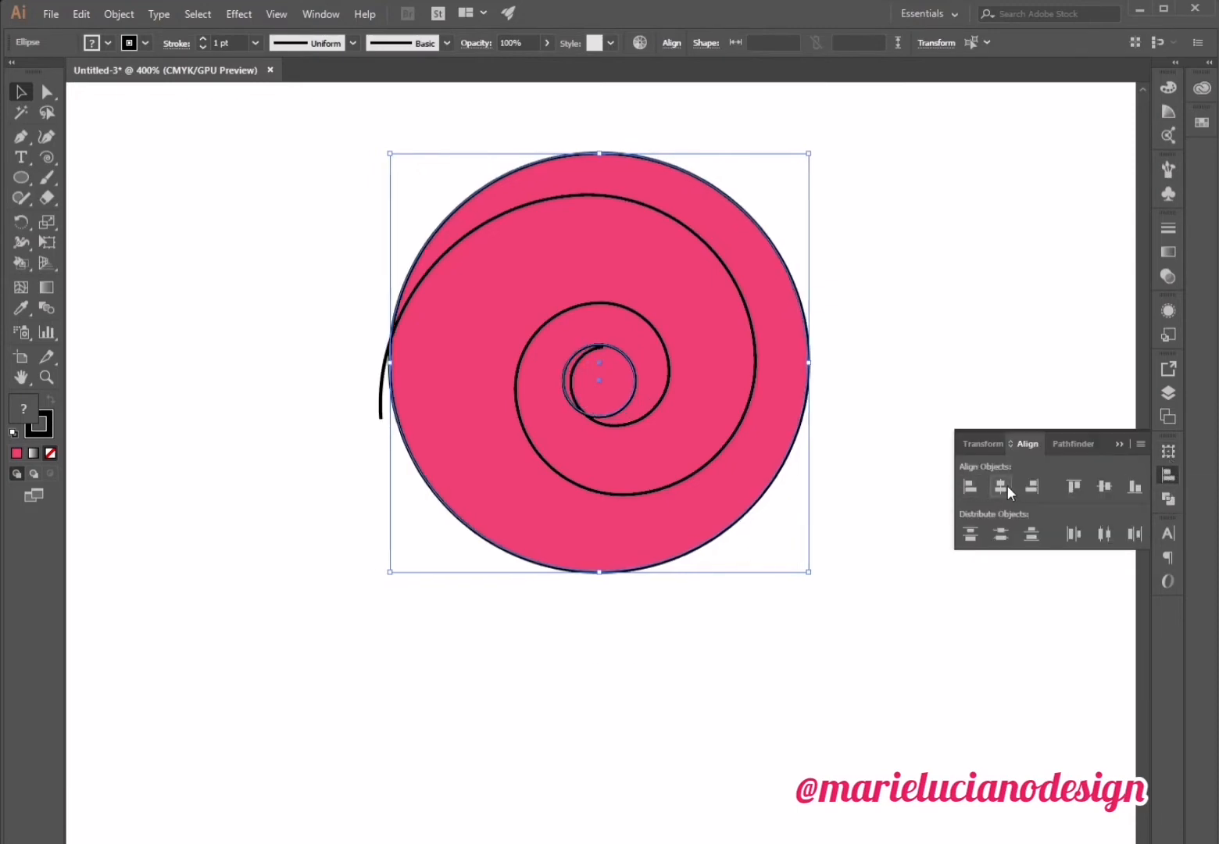
left_click(1103, 488)
left_click(1115, 443)
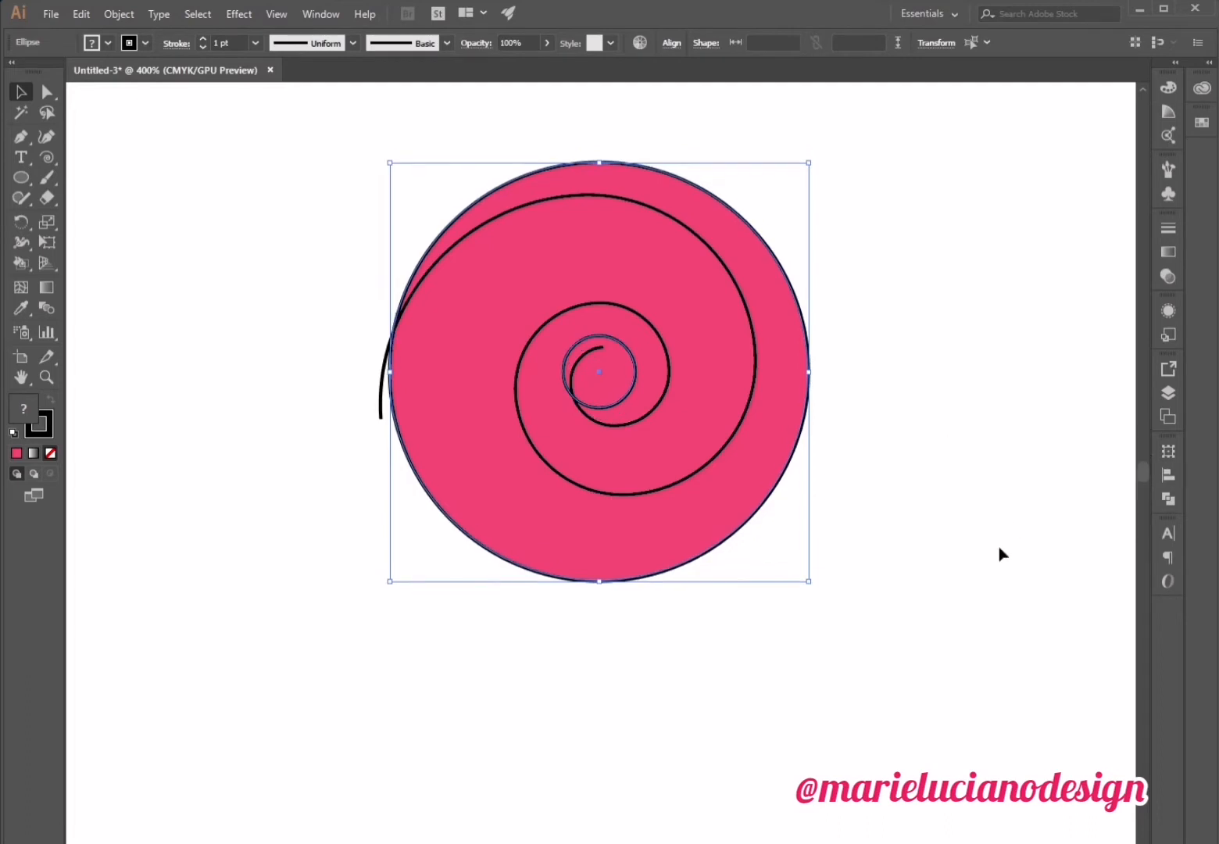
left_click(997, 554)
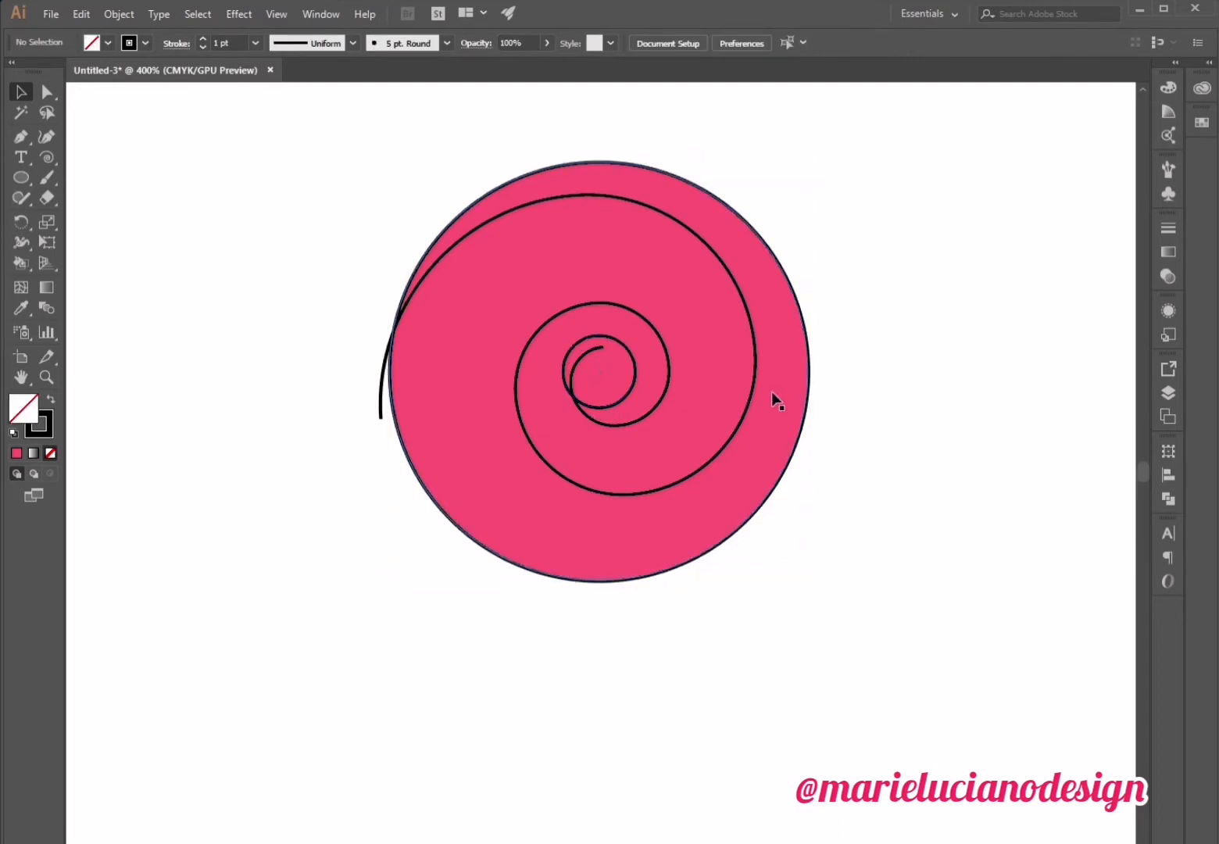
Move the spiral slightly up and left so its inner curl wraps around the recentred small circle.
left_click_drag(749, 391, 739, 389)
left_click(833, 656)
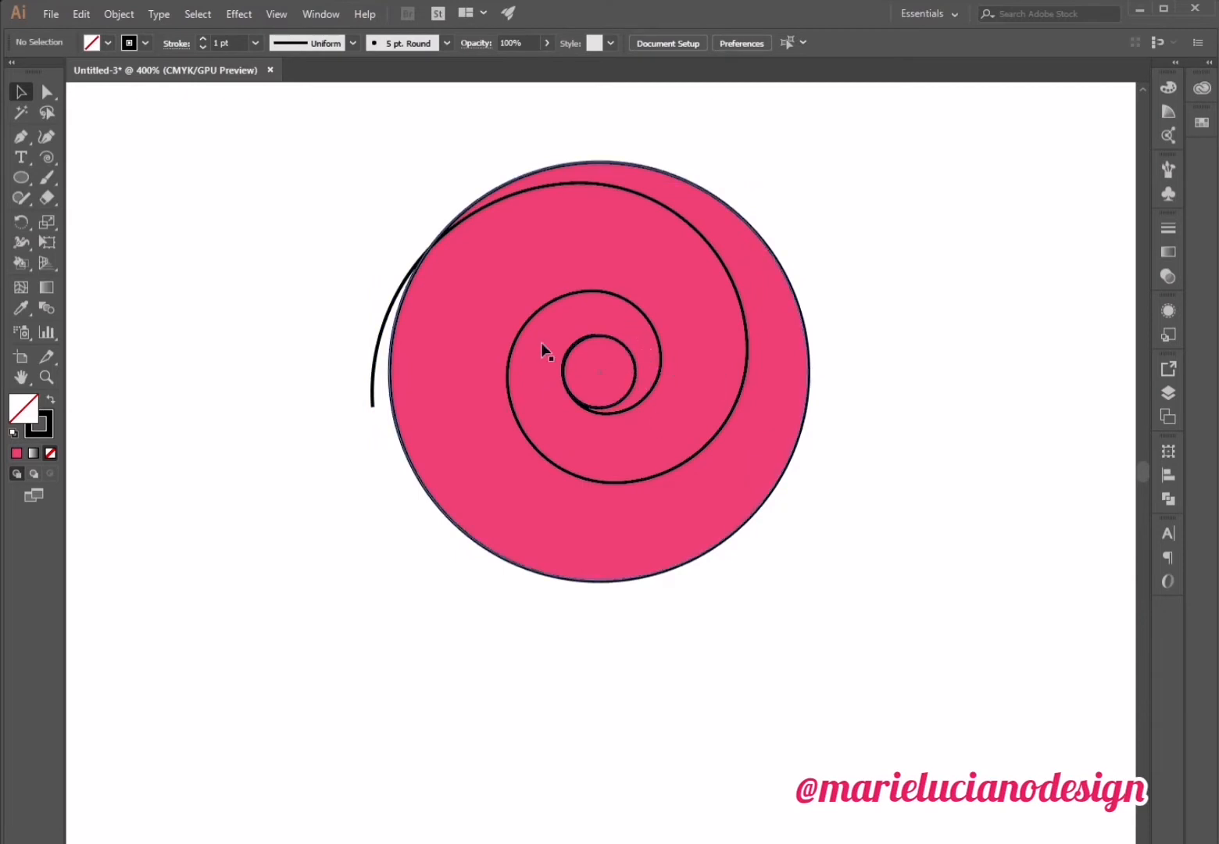
left_click(394, 301)
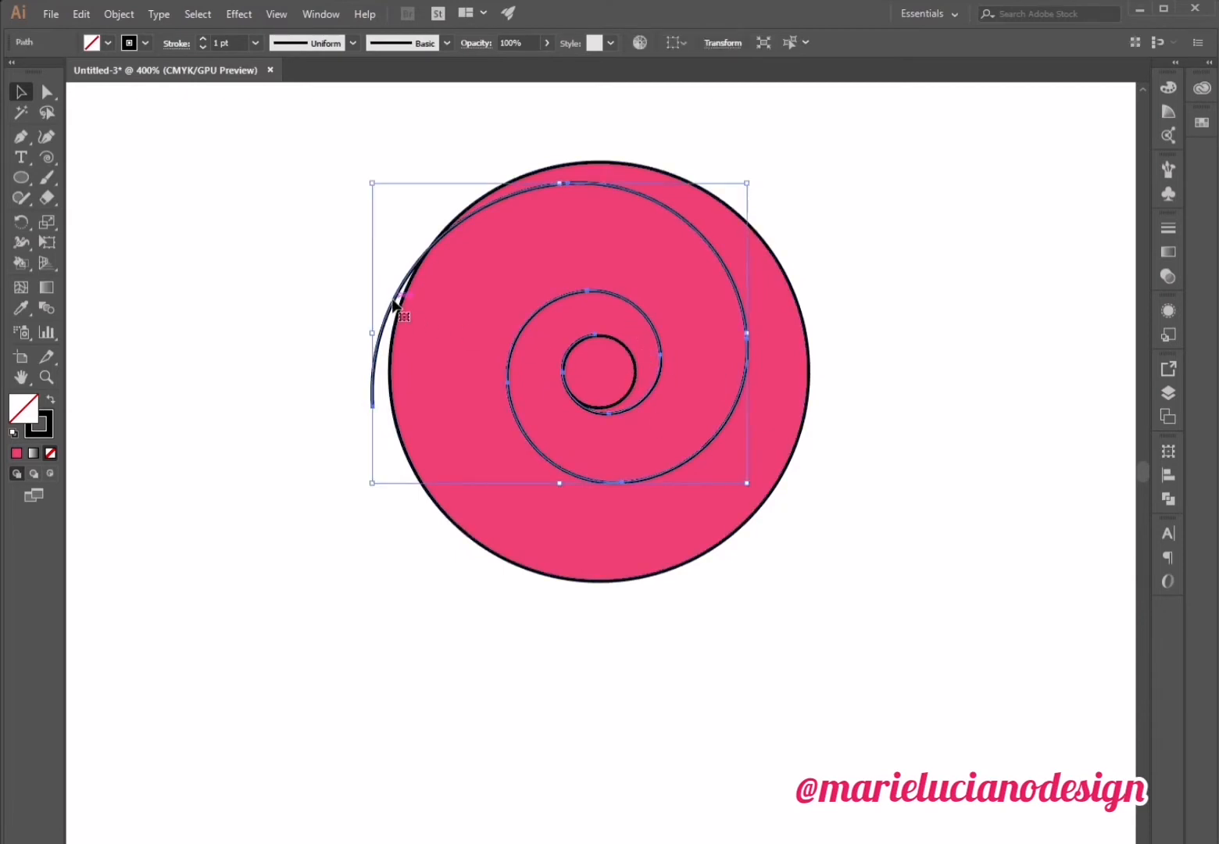
left_click(540, 615)
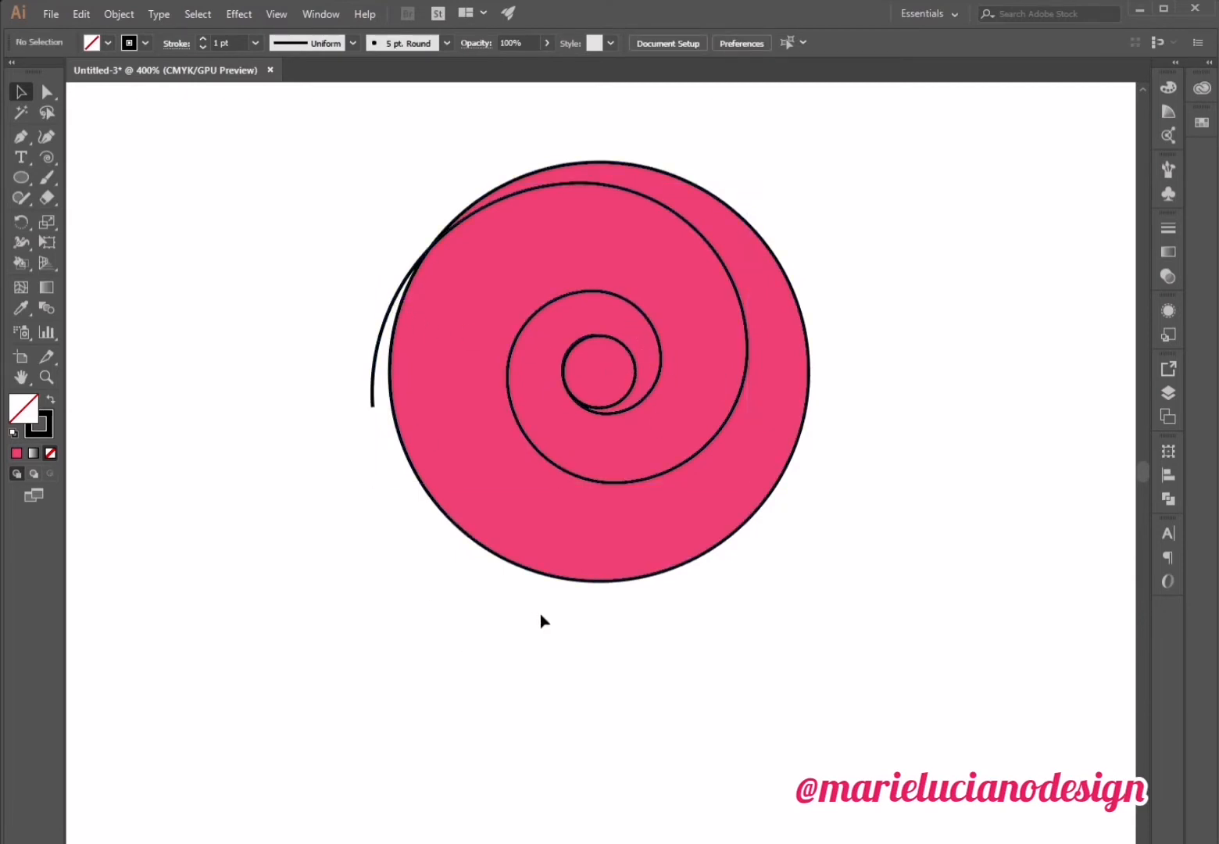
Fill the small centre circle with a dark crimson pink.
left_click(626, 399)
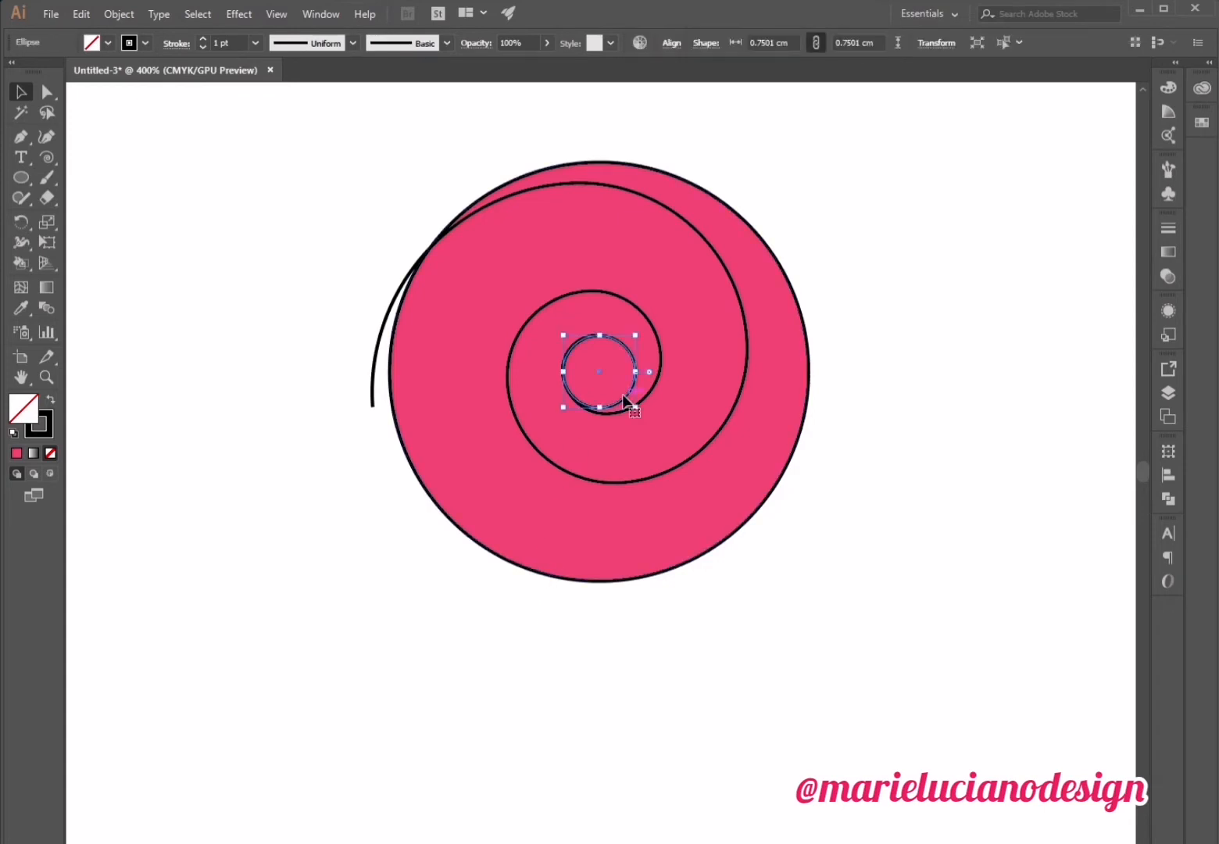
double_click(33, 419)
left_click(752, 386)
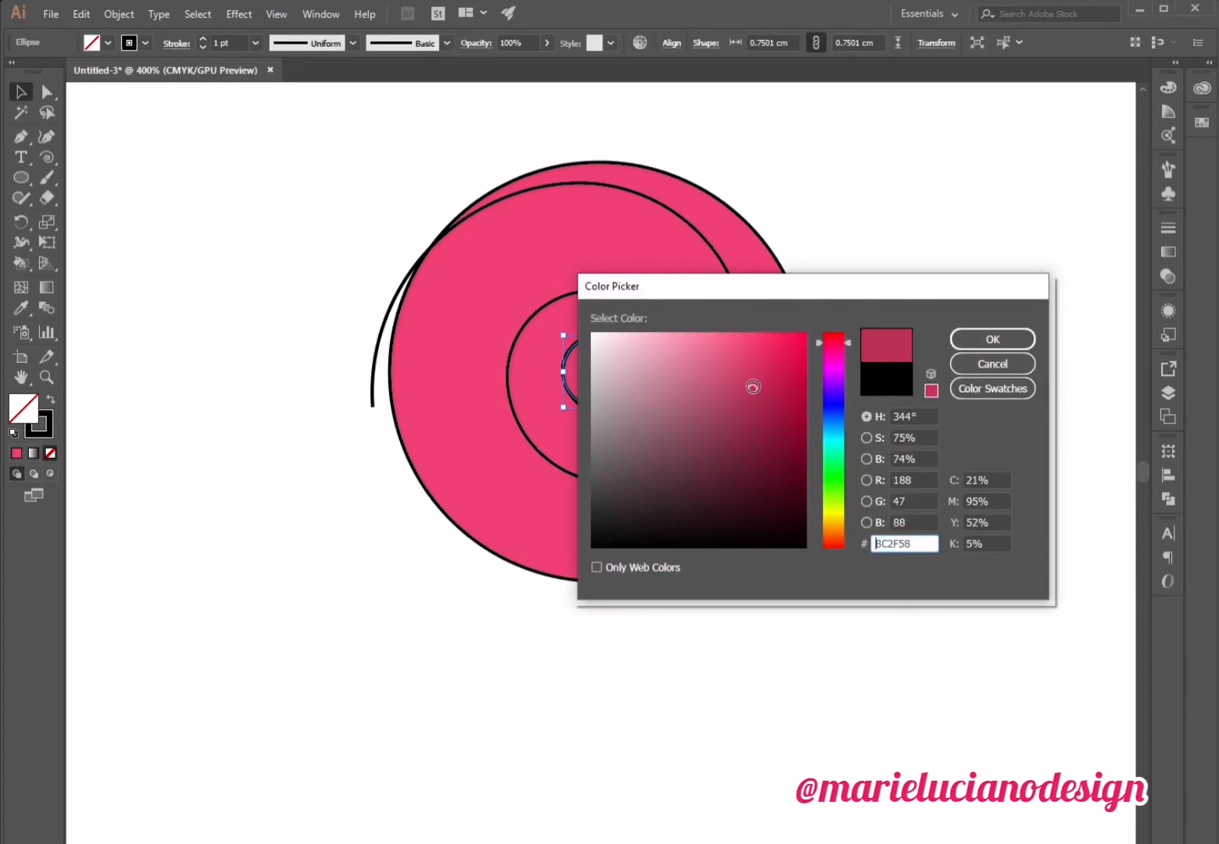
left_click_drag(753, 386, 771, 414)
left_click(981, 339)
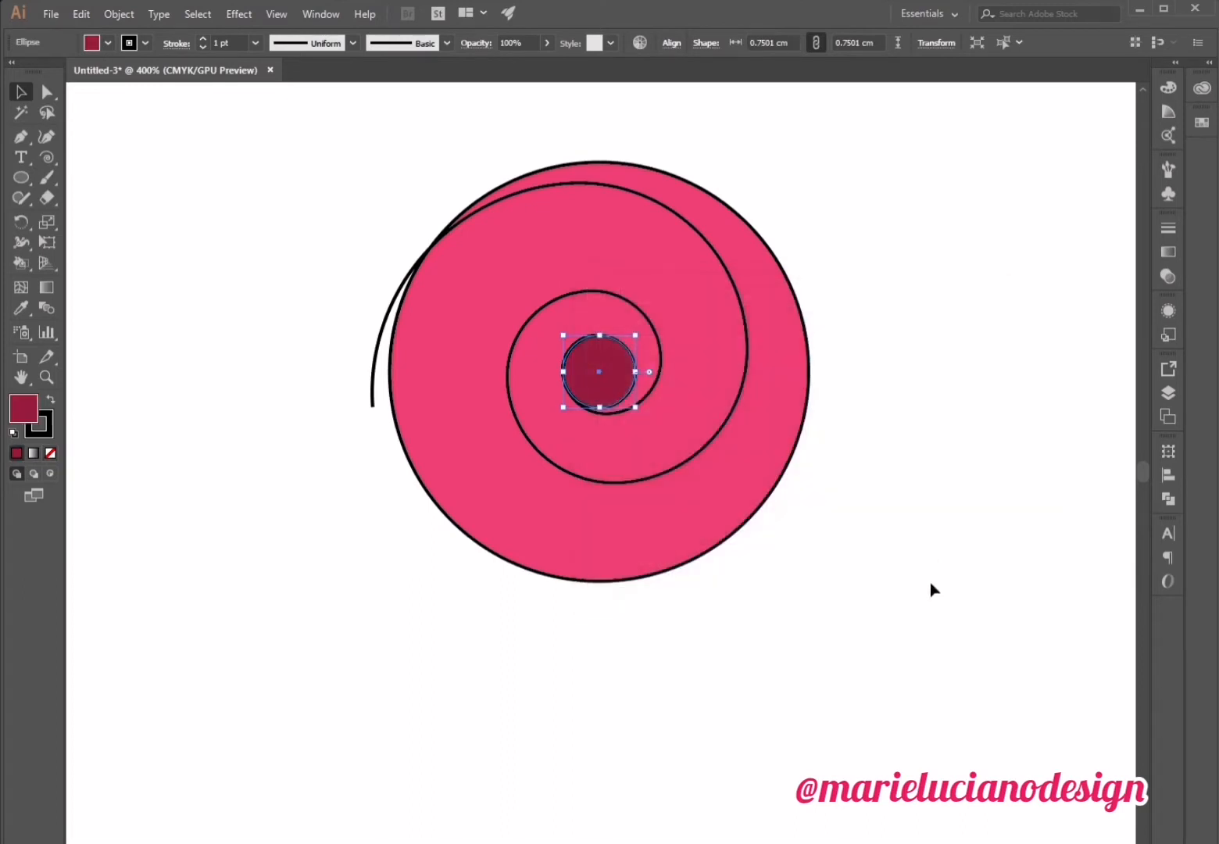
left_click(930, 583)
Set the stroke colour of both the spiral and the small centre circle to white, FFFFFF.
left_click(658, 361)
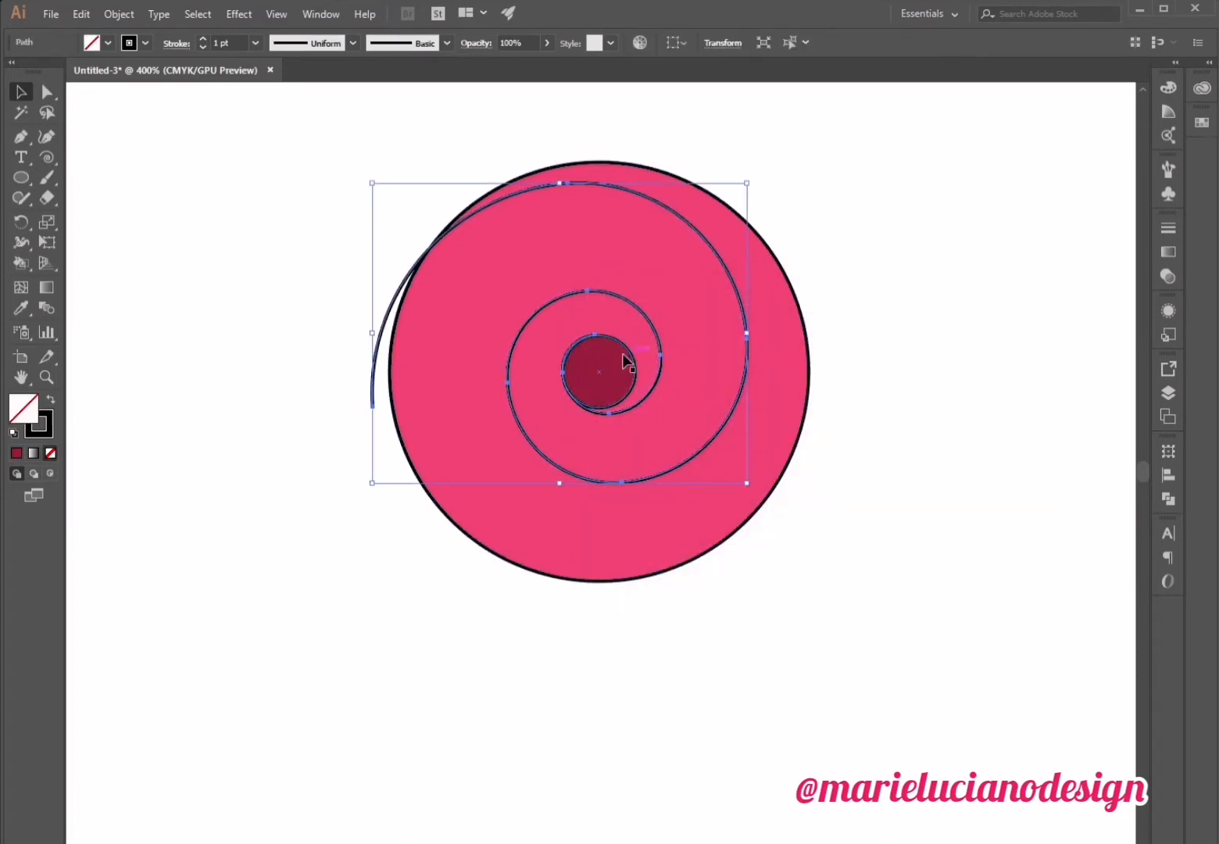
left_click(625, 362, "shift")
left_click(41, 424)
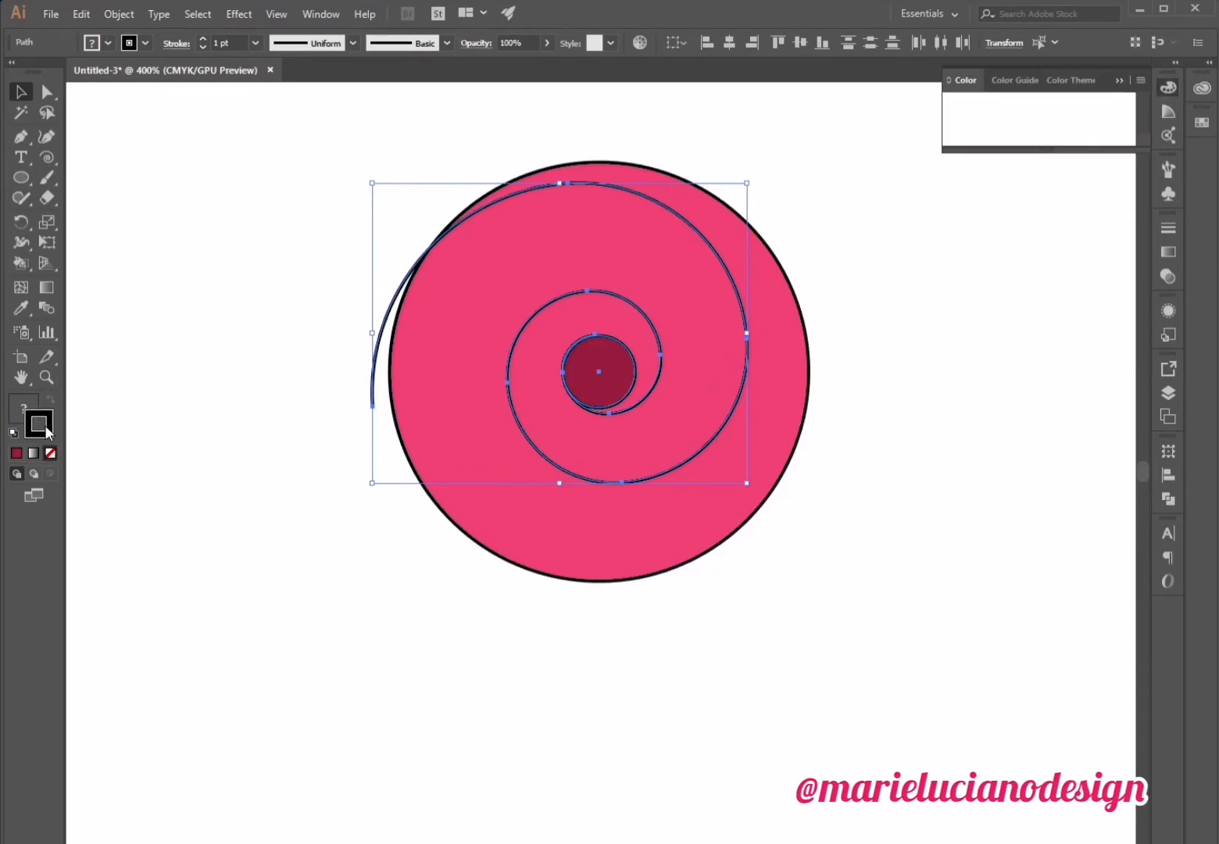
double_click(45, 428)
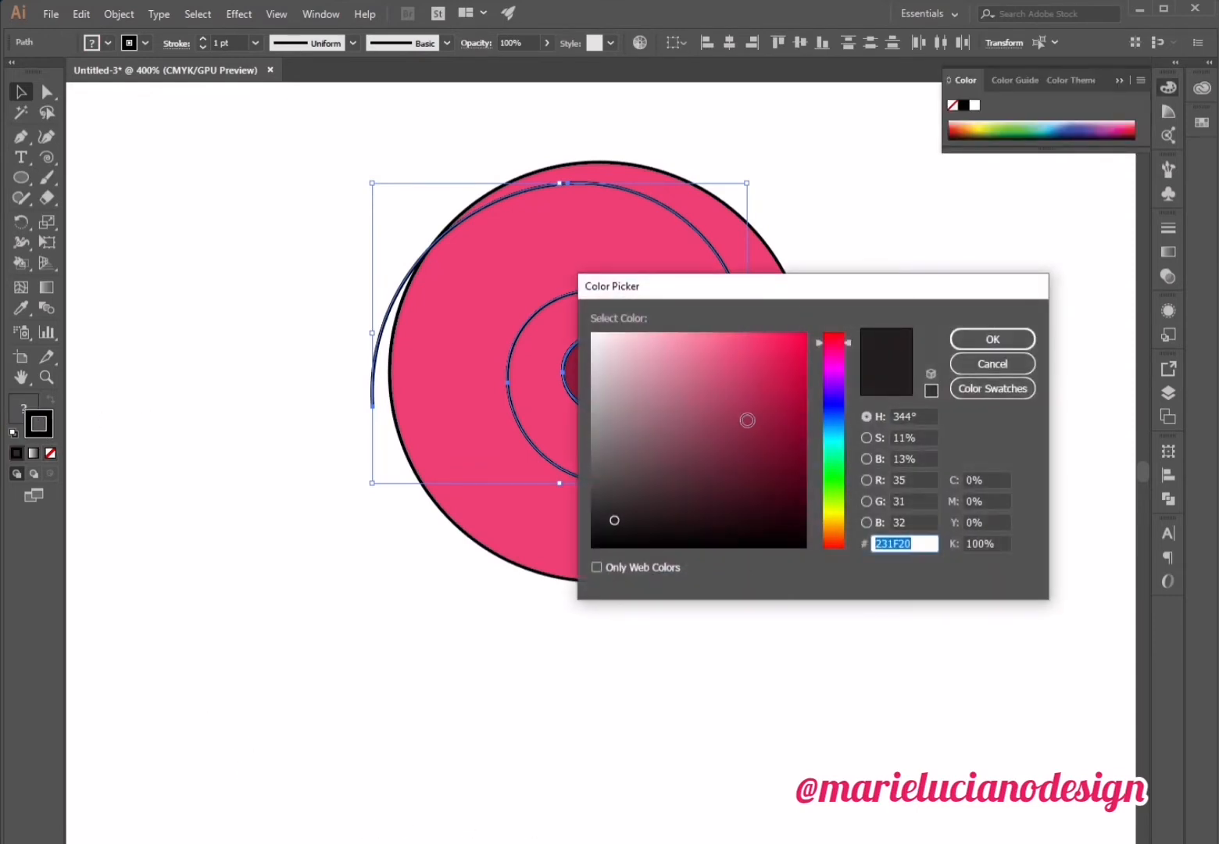
left_click(596, 349)
left_click(604, 345)
left_click(592, 334)
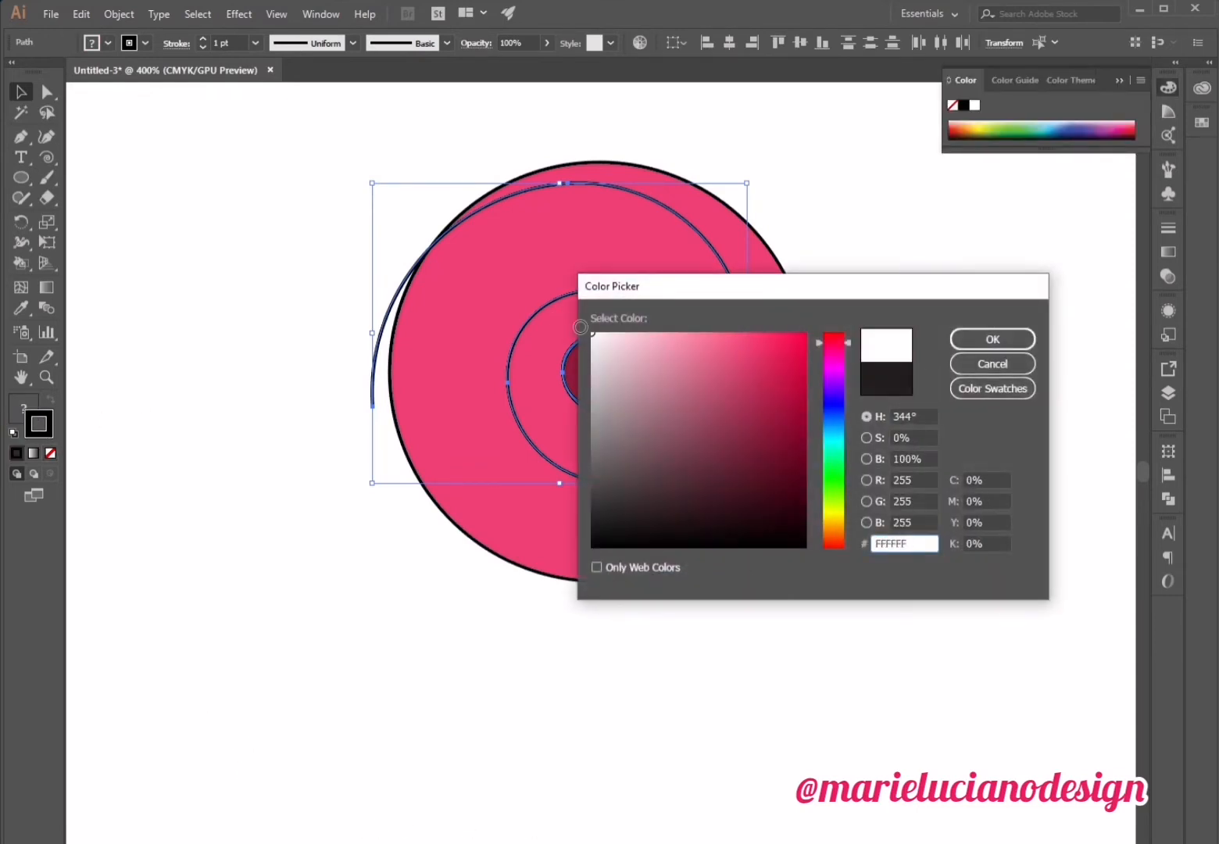
left_click(992, 338)
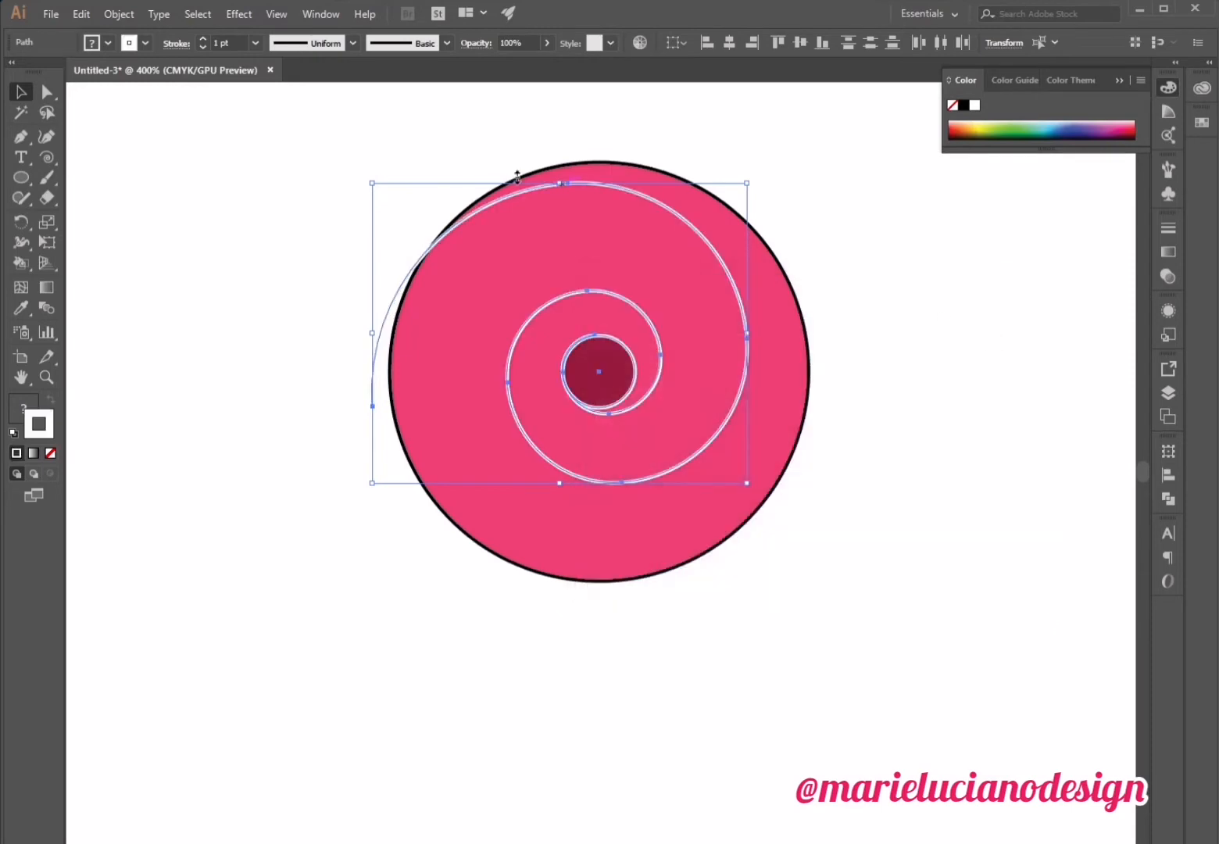
Give the spiral and small centre circle an 8 pt stroke with round caps and round corner joins.
left_click(256, 43)
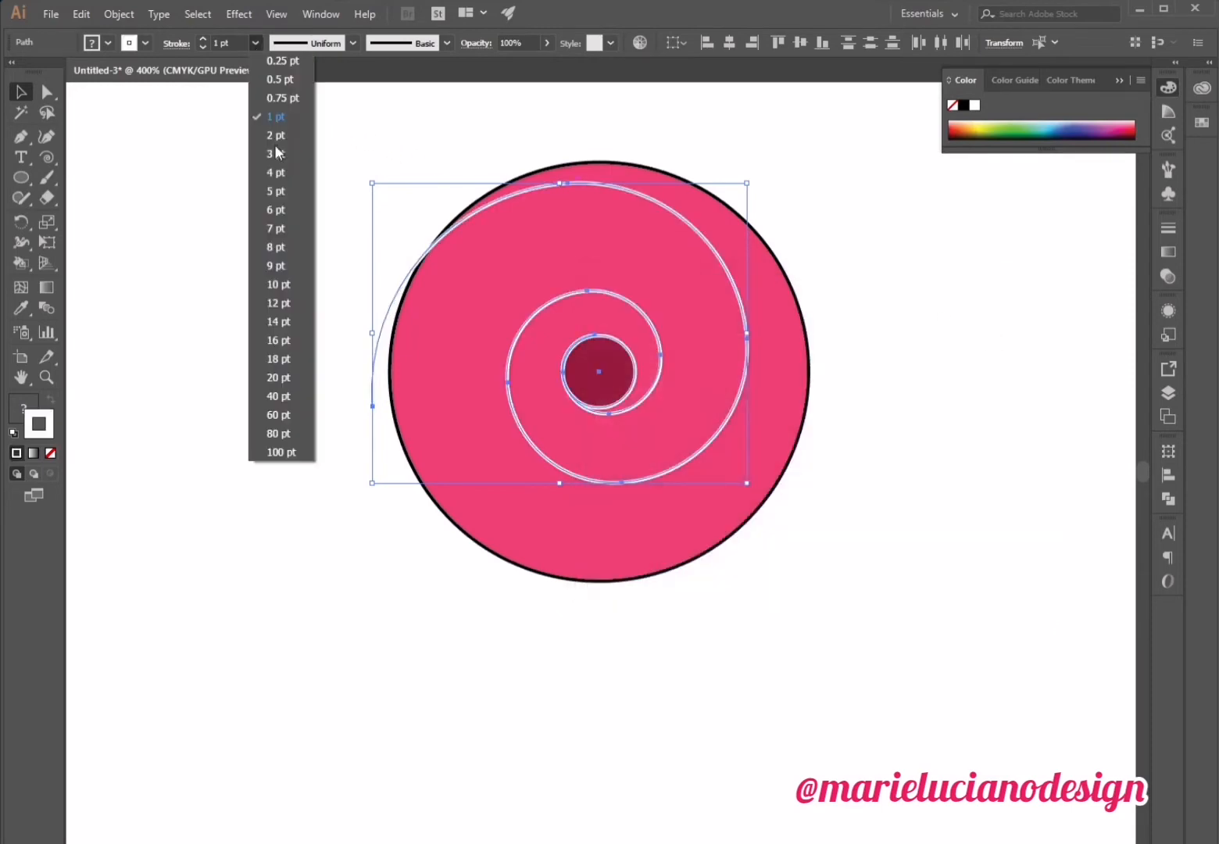
left_click(288, 243)
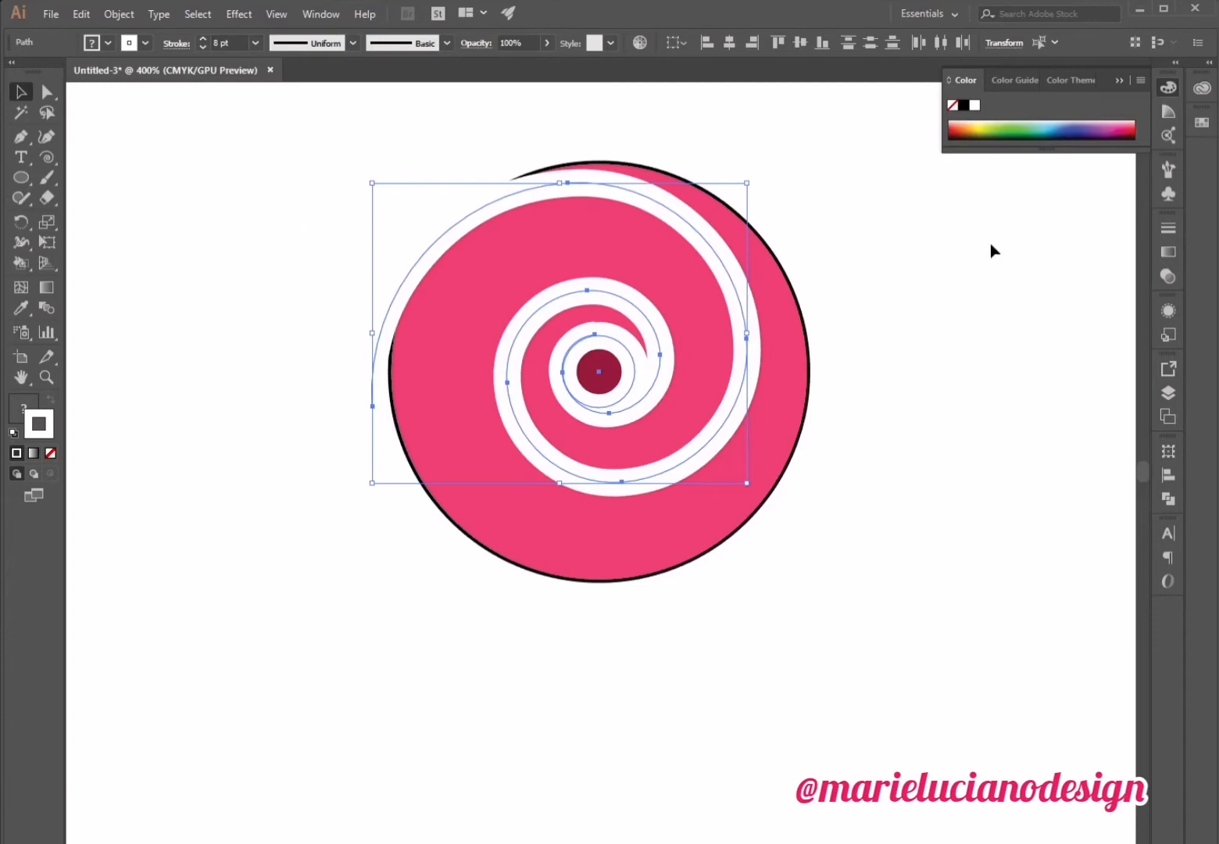
left_click(1170, 227)
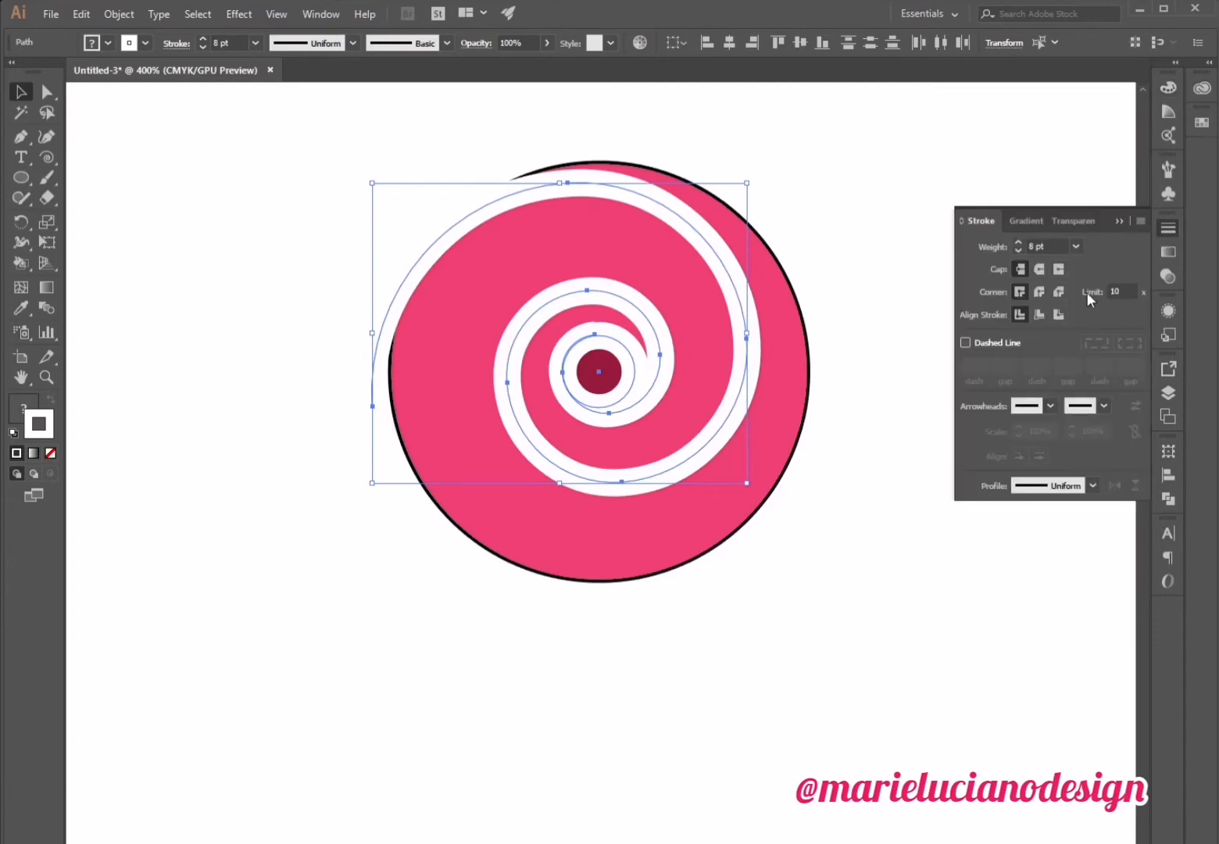
left_click(1043, 289)
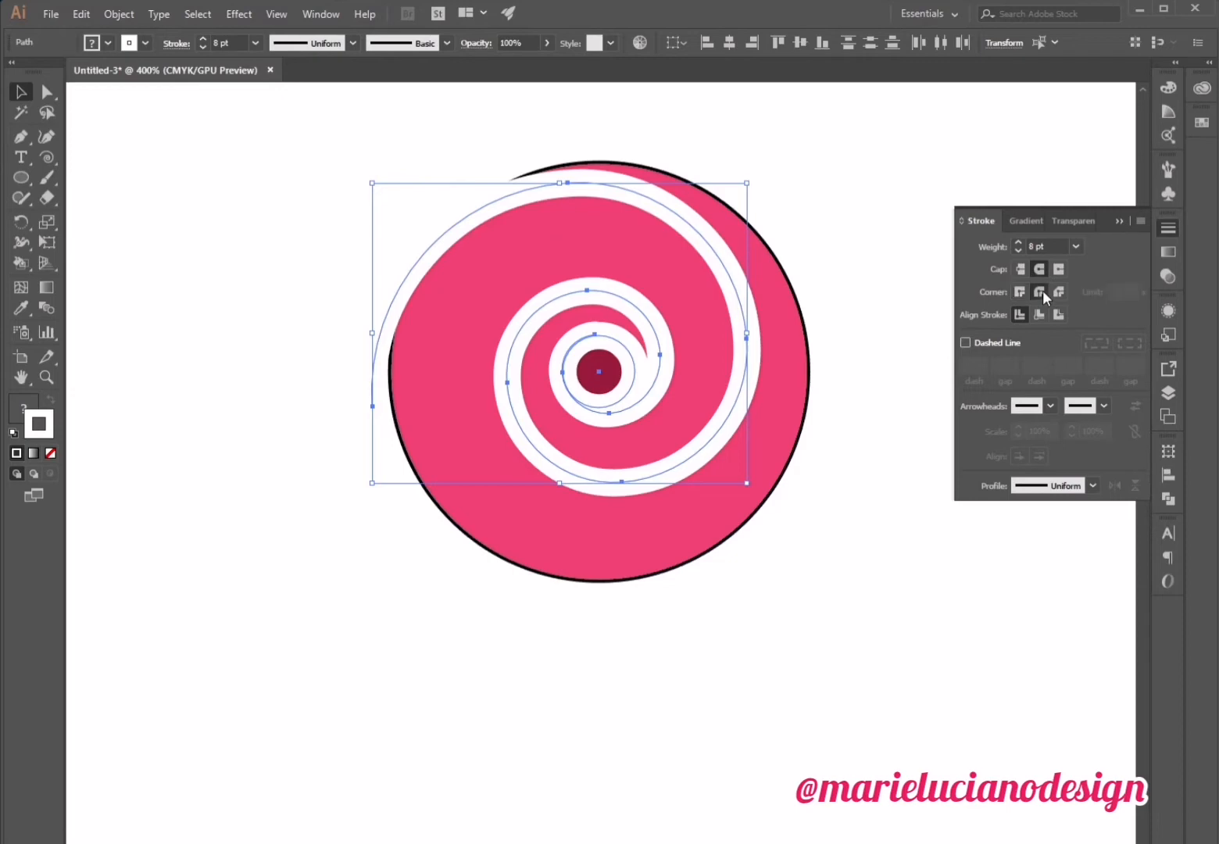
left_click(1121, 218)
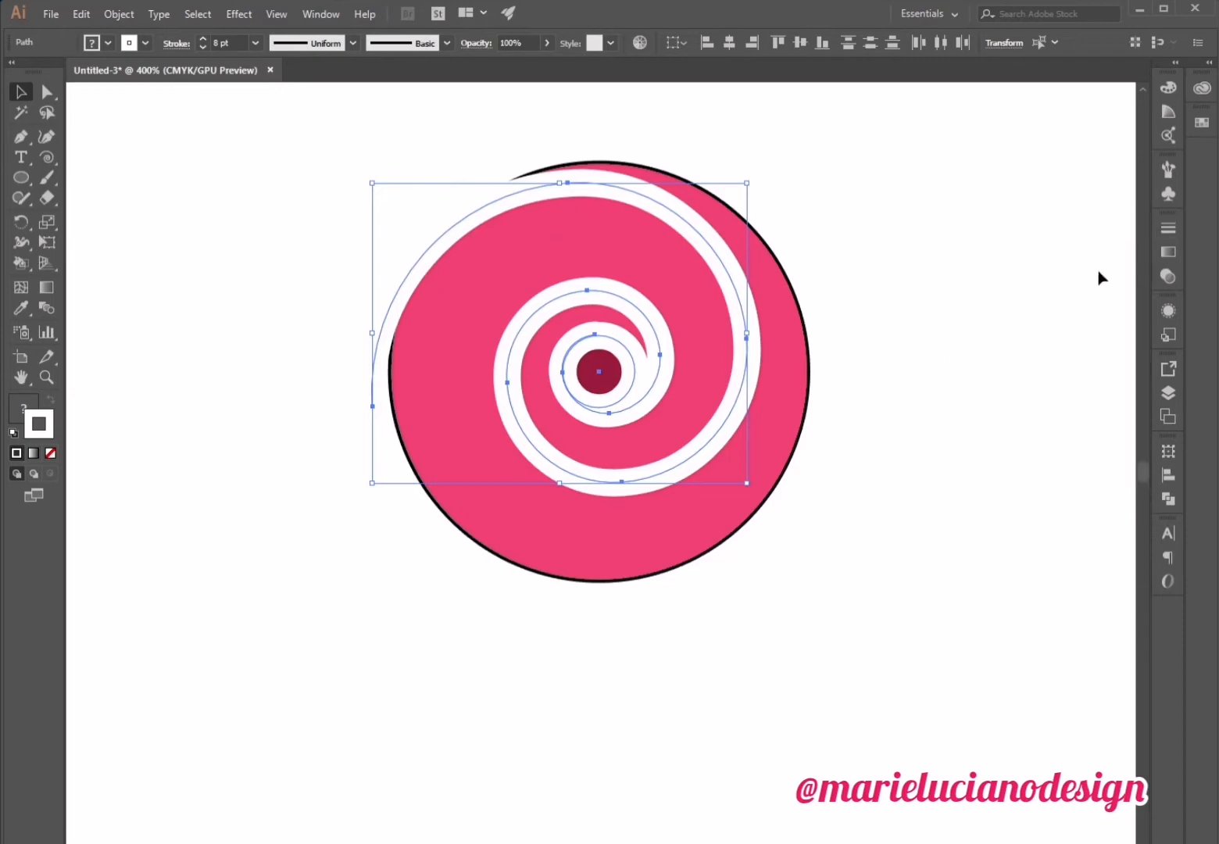
left_click(981, 431)
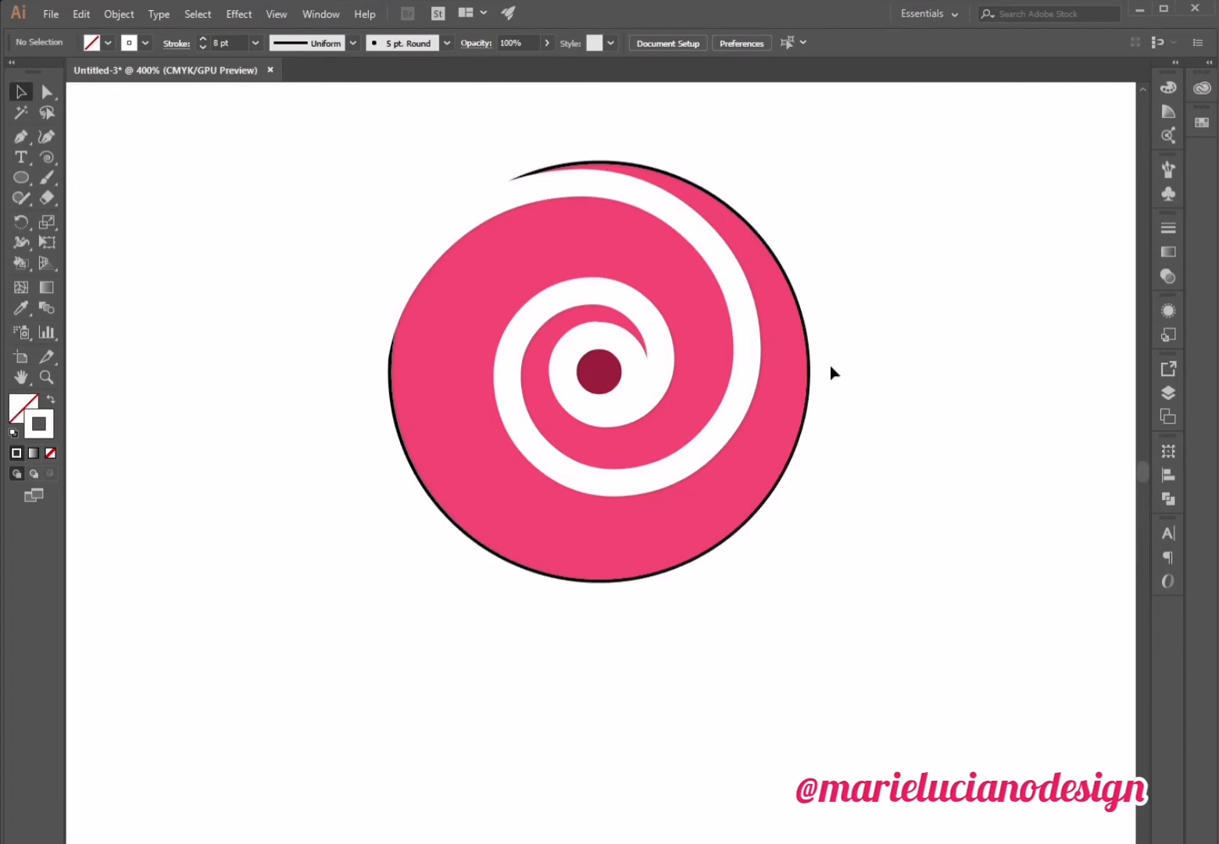
Set the stroke weight of both the spiral and the small centre circle to 6 pt.
left_click(616, 343)
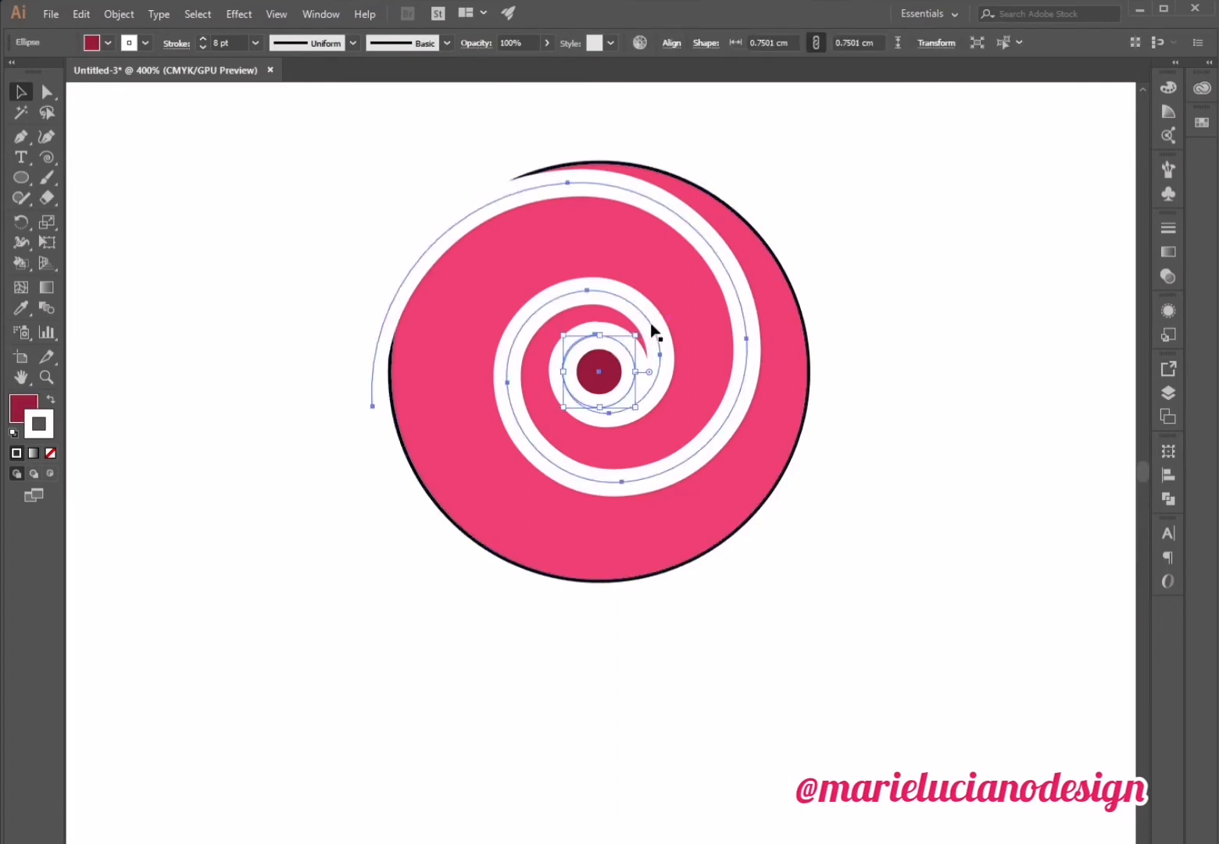
left_click(652, 324, "shift")
left_click(261, 42)
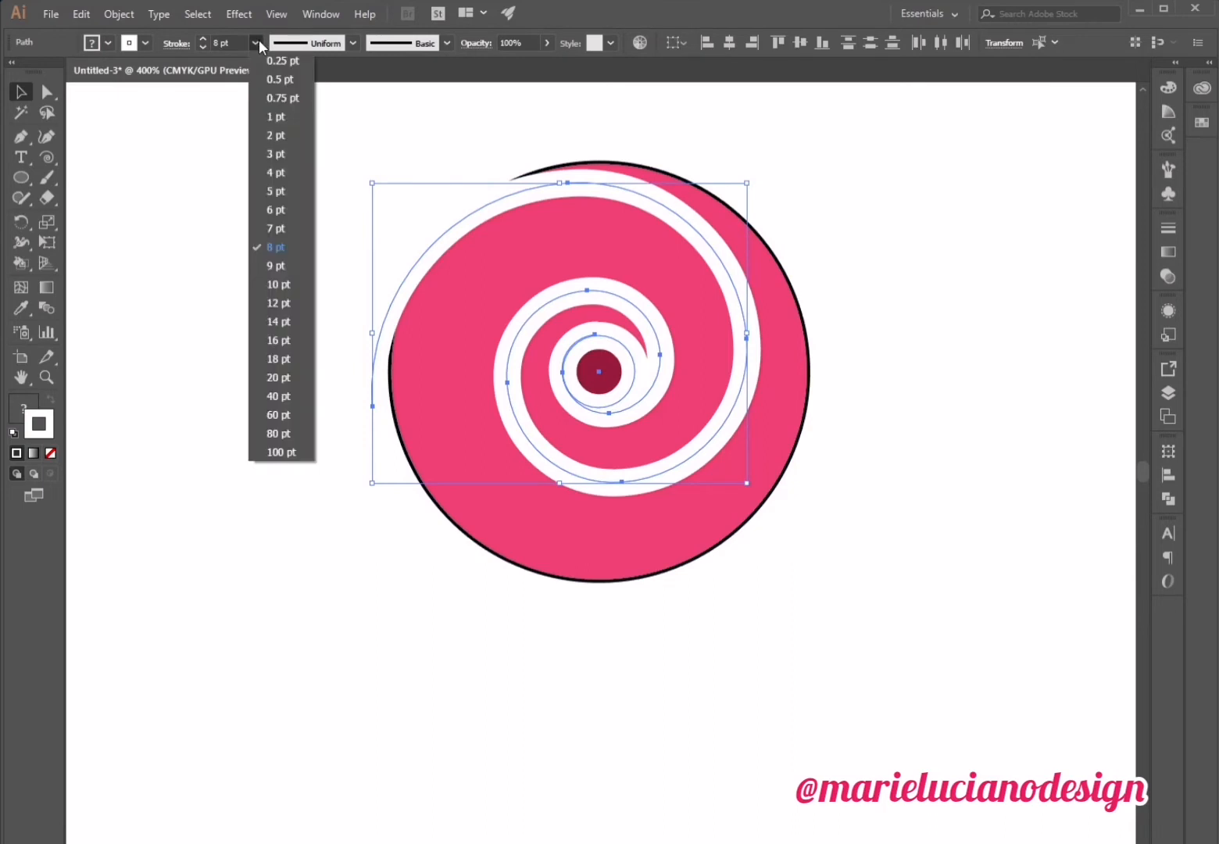
left_click(304, 205)
left_click(309, 234)
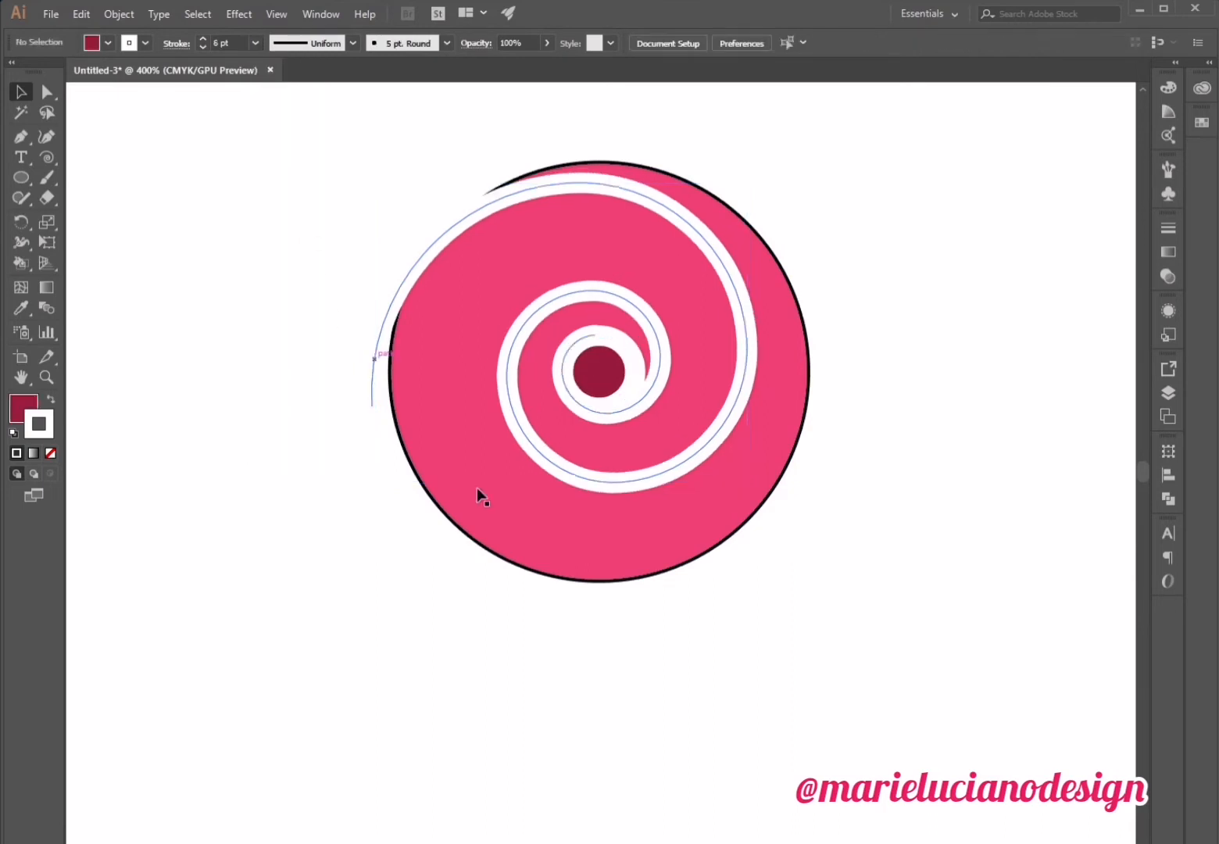
Delete the spiral's innermost end anchor point above the small centre circle.
left_click(619, 347)
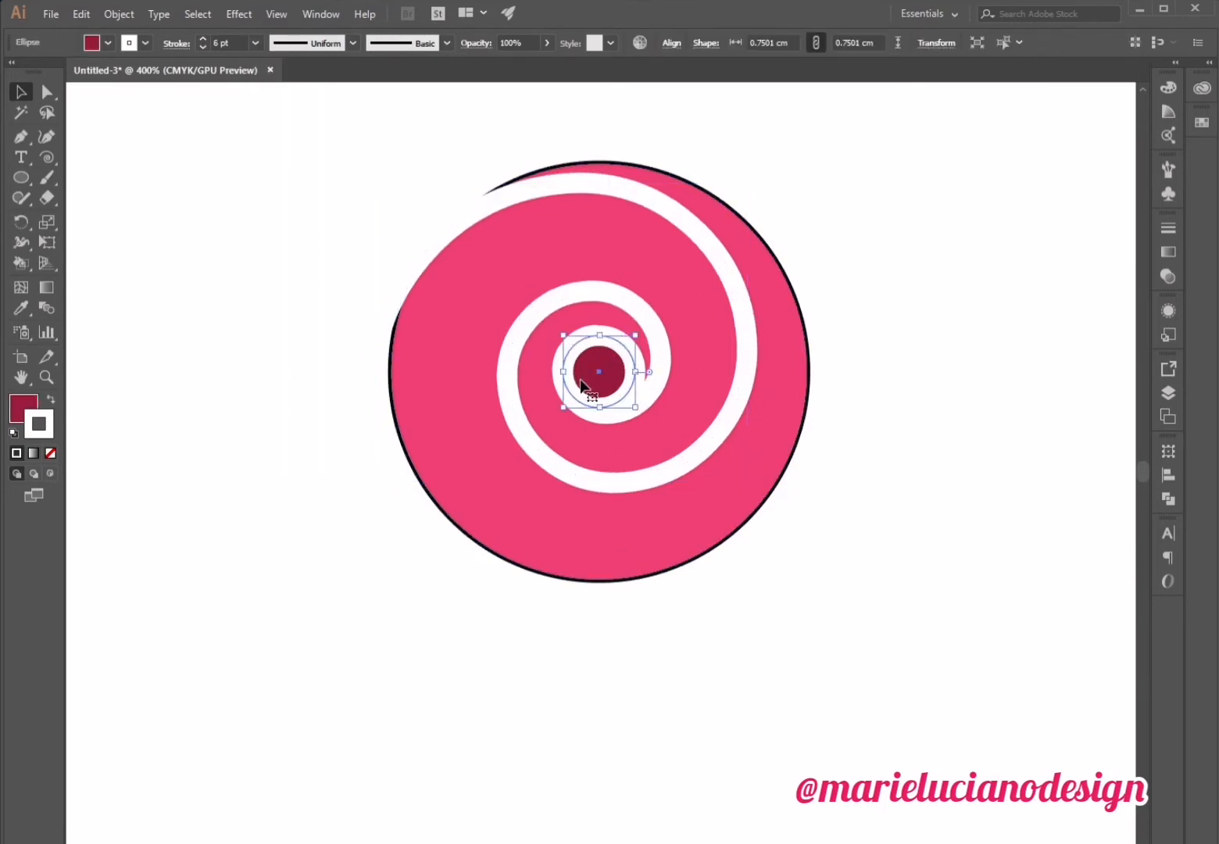
left_click(661, 357)
left_click(660, 352)
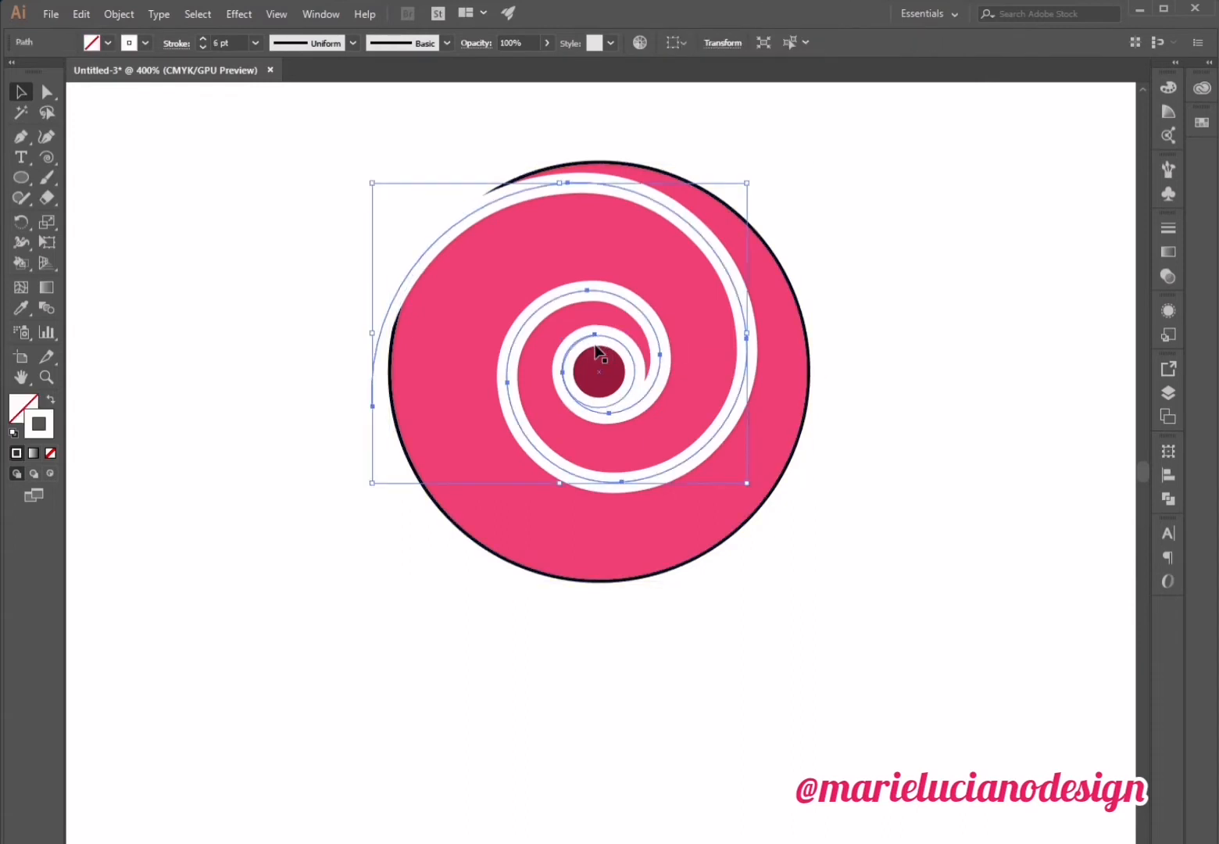
key("a")
left_click(595, 334)
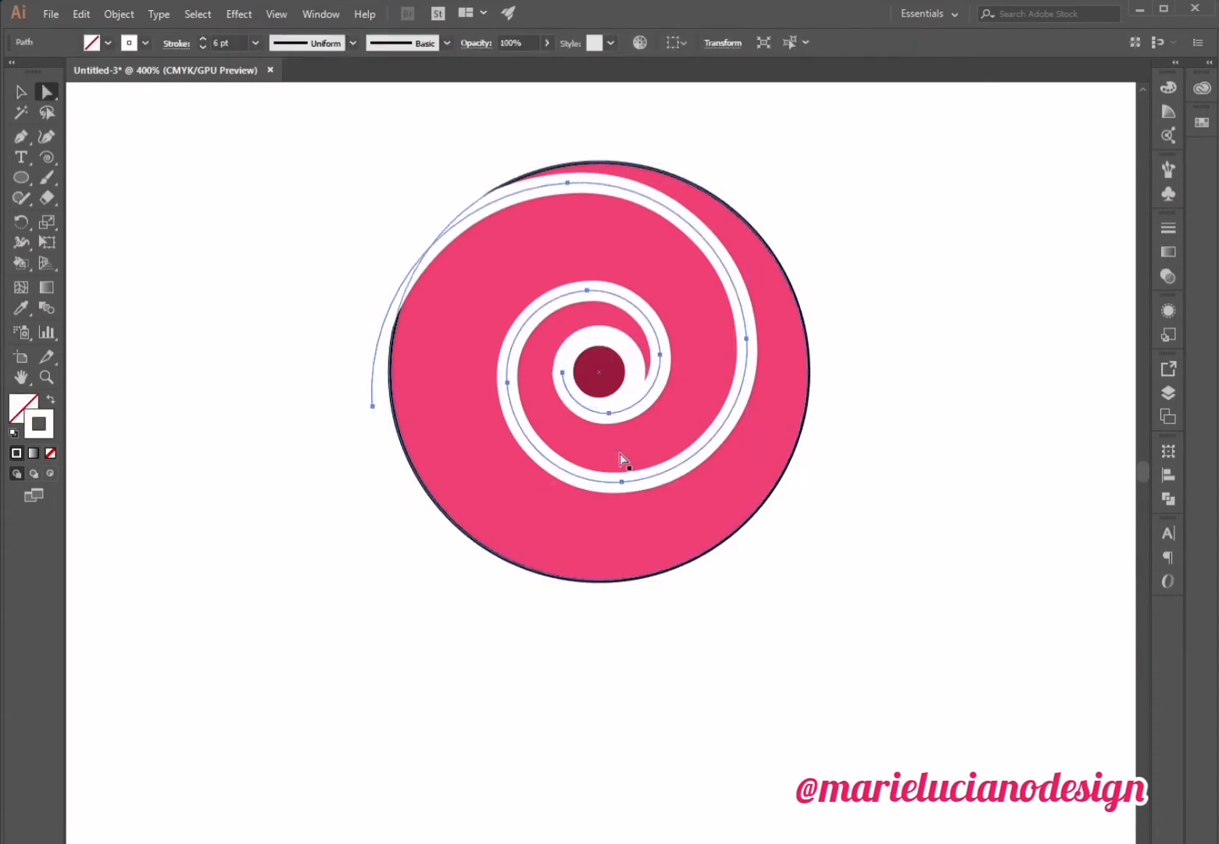
left_click(675, 680)
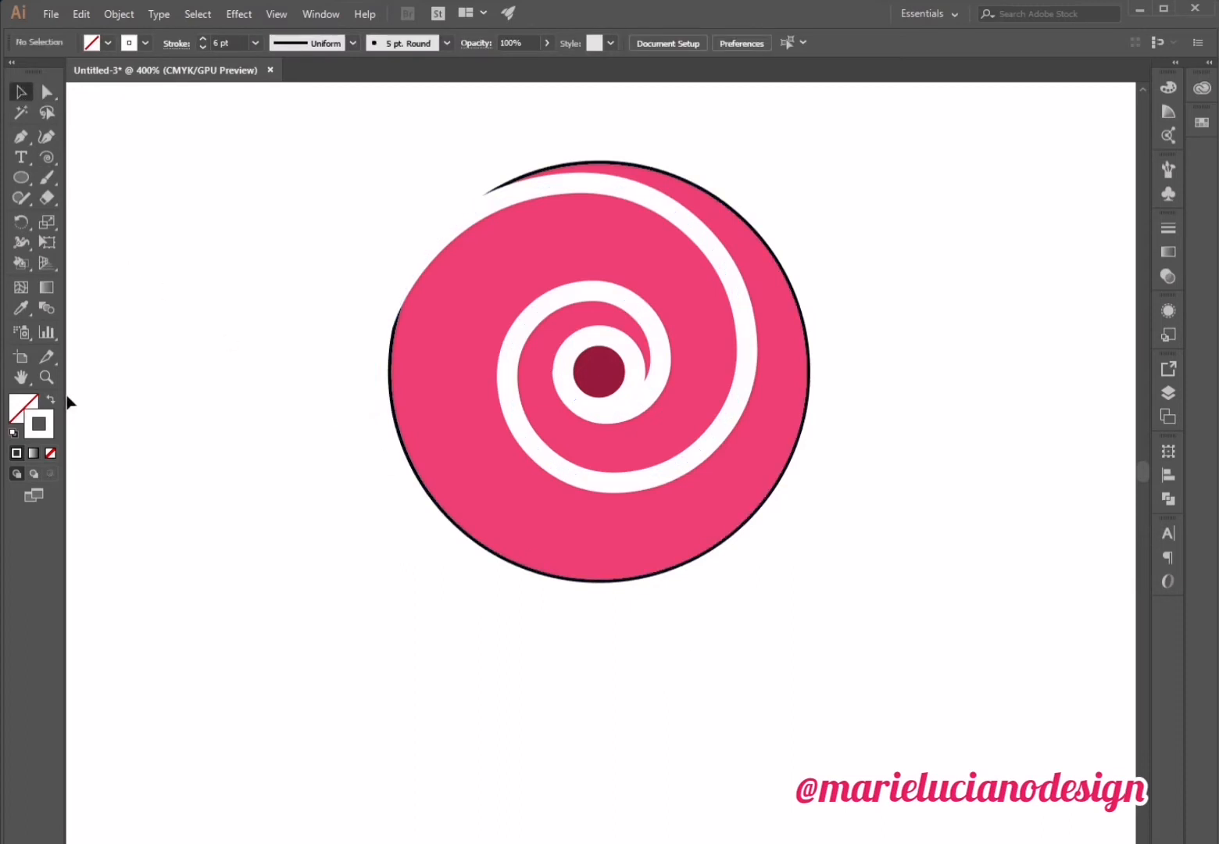
Draw a tall upright ellipse about 2.98 cm wide and 6.4 cm high across the middle of the pink circle.
left_click(48, 376)
left_click(419, 573, "alt")
left_click_drag(541, 445, 436, 642)
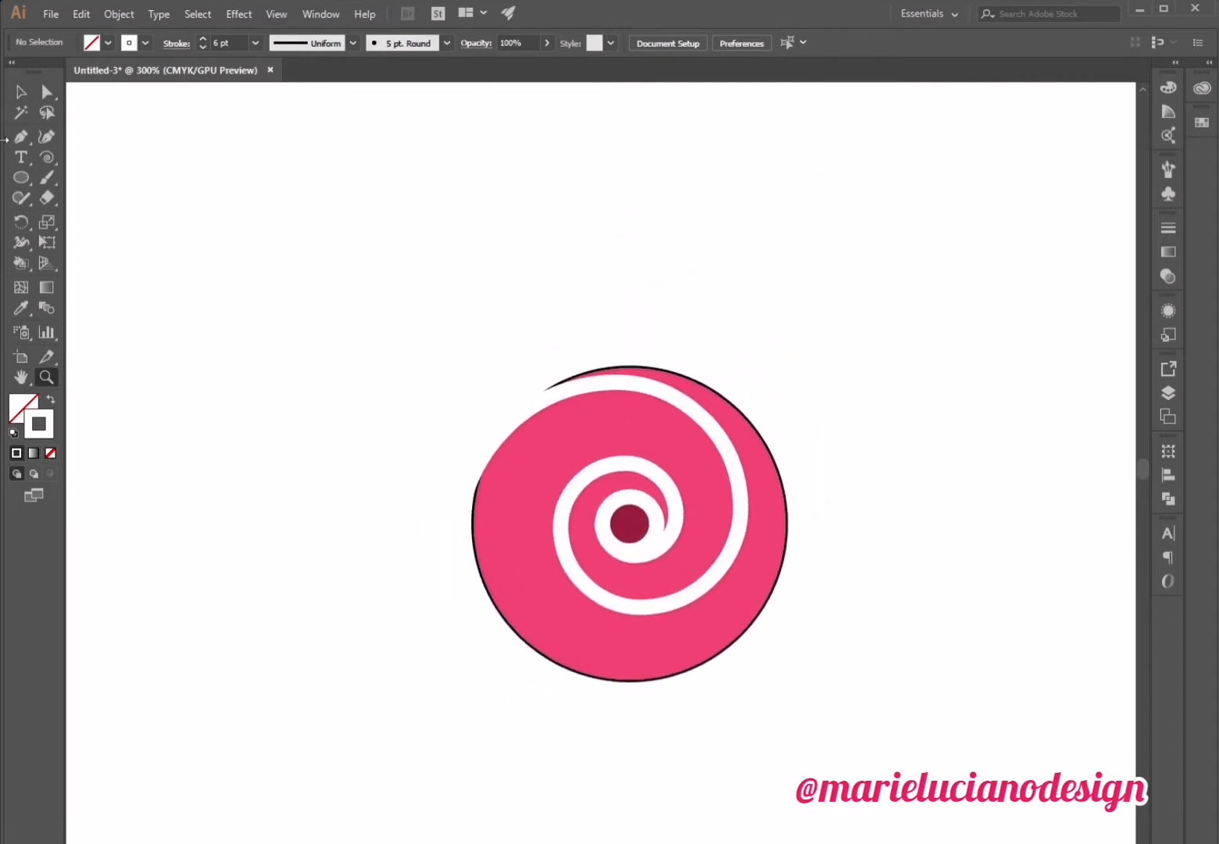
left_click(21, 178)
left_click_drag(511, 296, 727, 756)
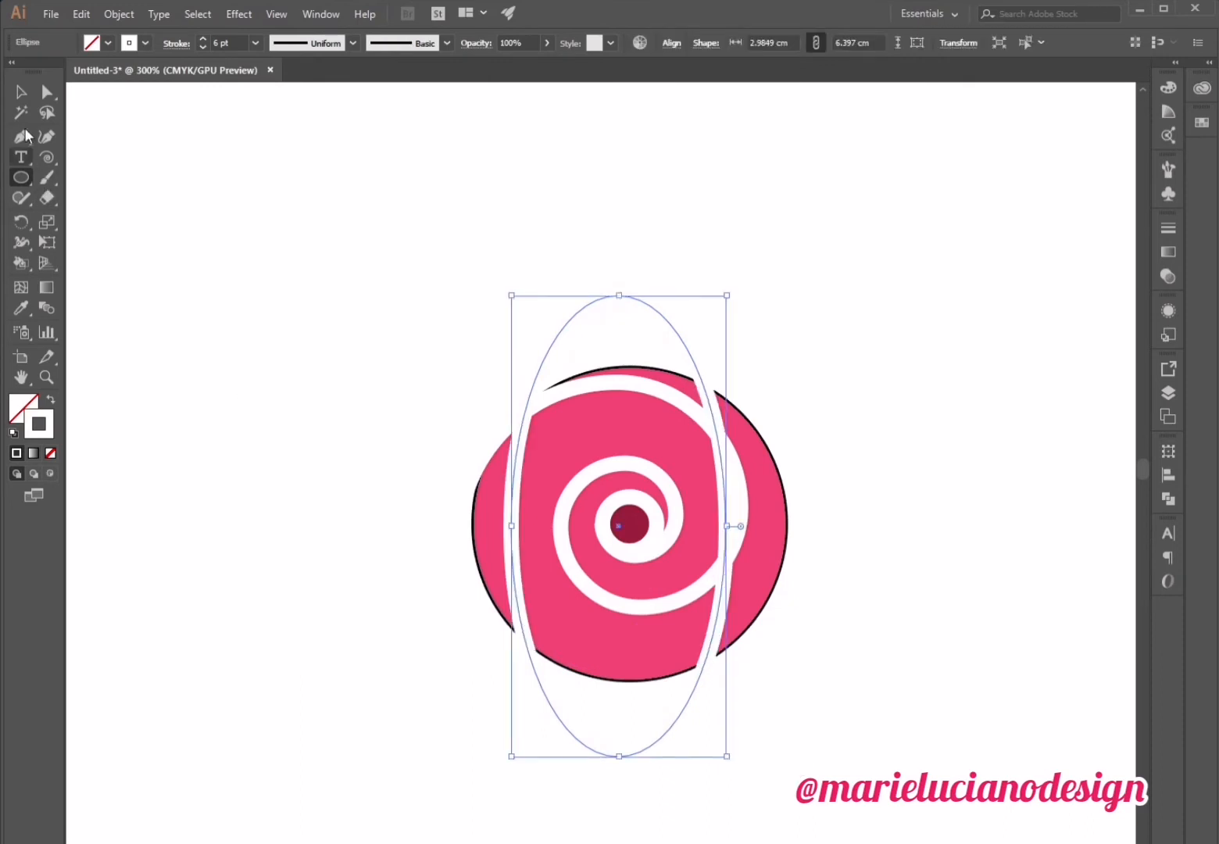
Fill the tall ellipse with light pink, FCA2BC.
left_click(21, 91)
double_click(28, 430)
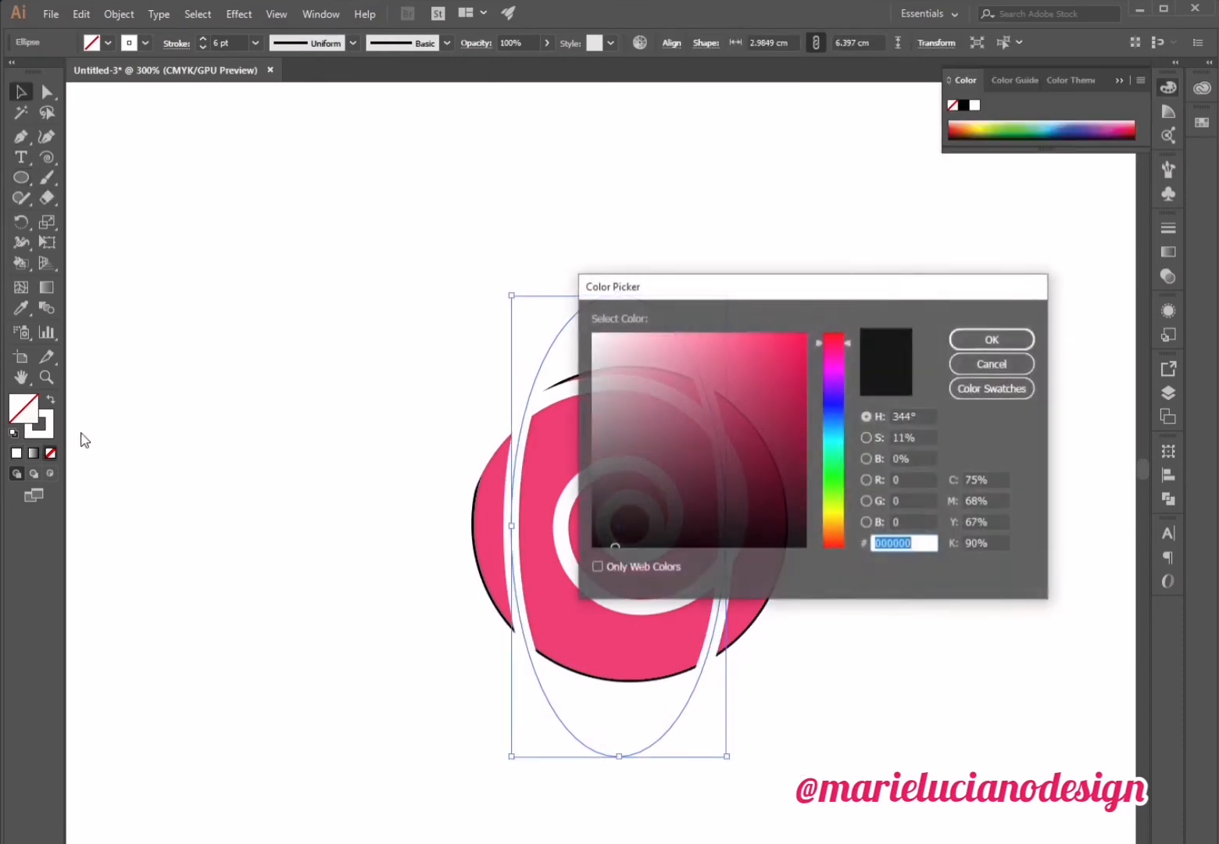
mouse_move(704, 339)
left_mouse_down()
mouse_move(657, 330)
mouse_move(667, 334)
left_mouse_up()
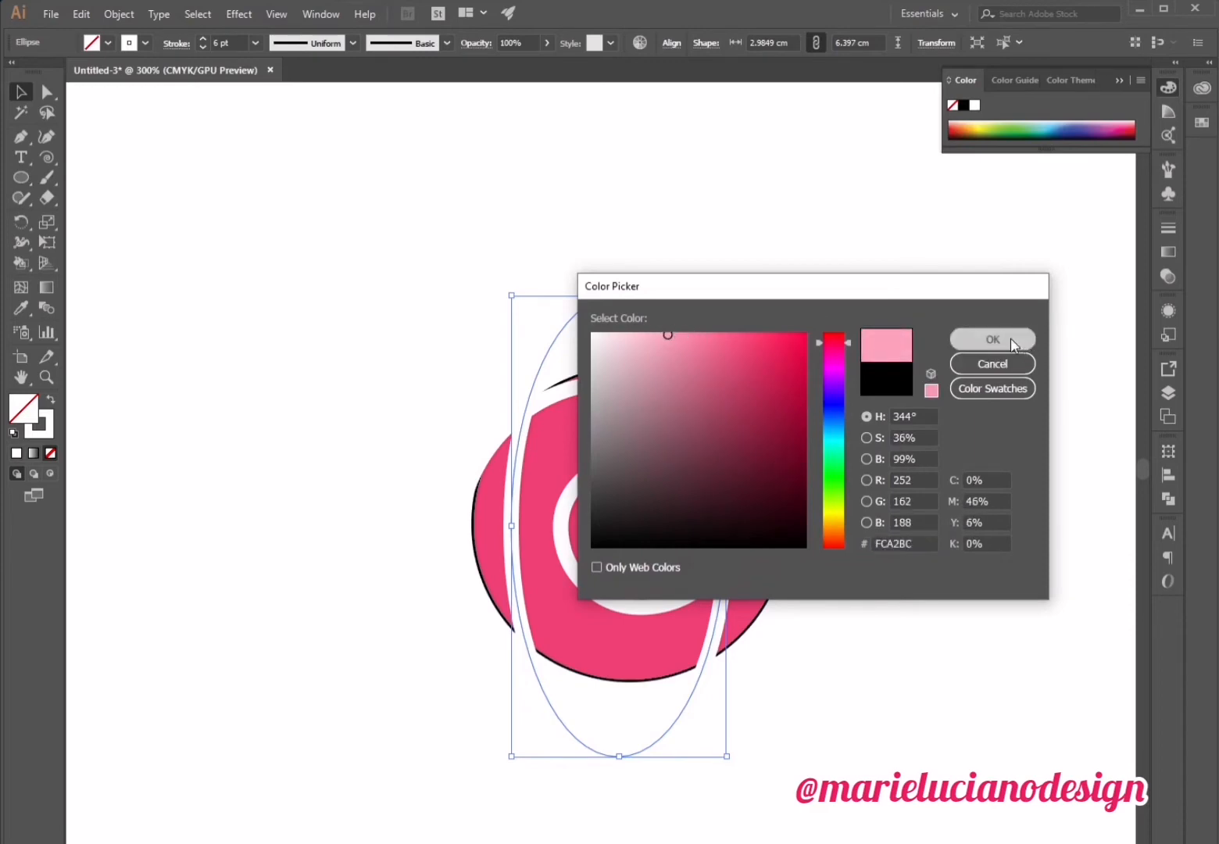
left_click(993, 339)
left_click(13, 93)
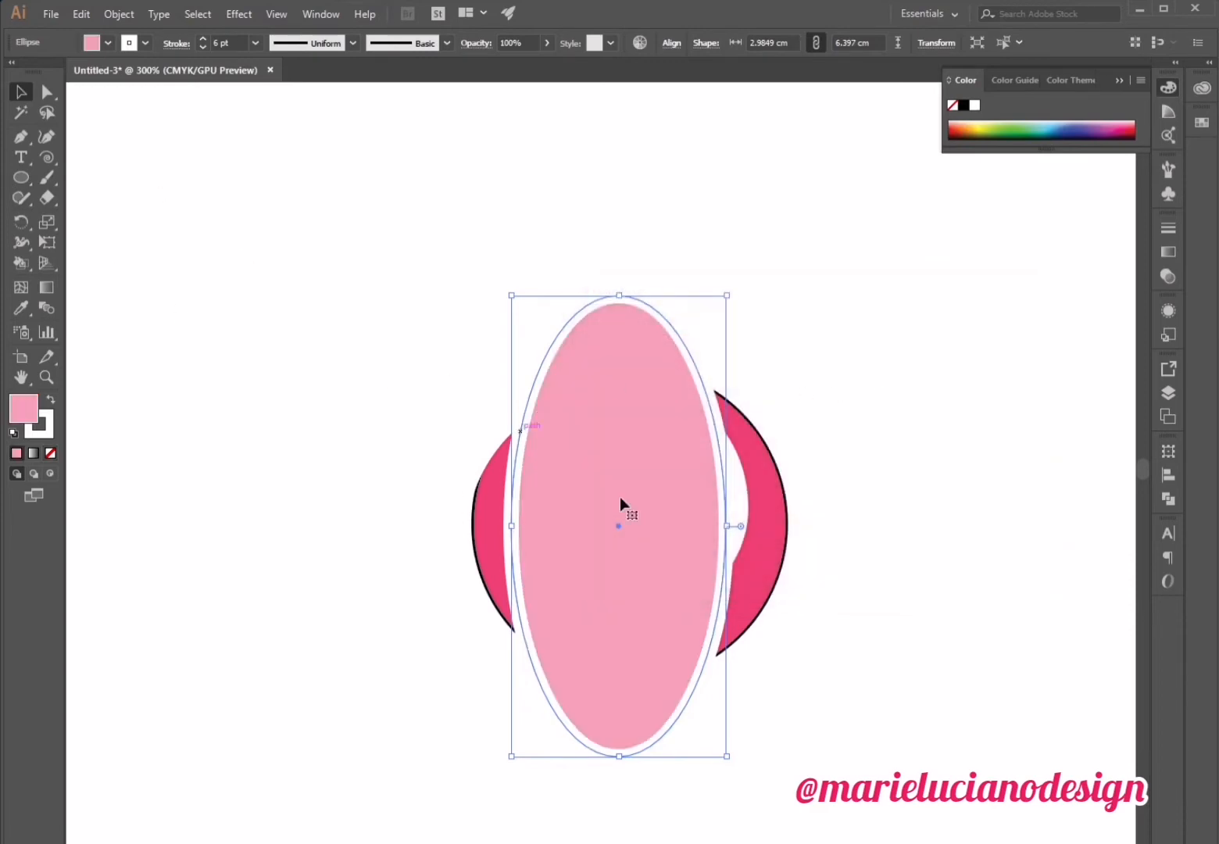
Send the light pink ellipse to the back, behind the large pink circle.
right_click(655, 530)
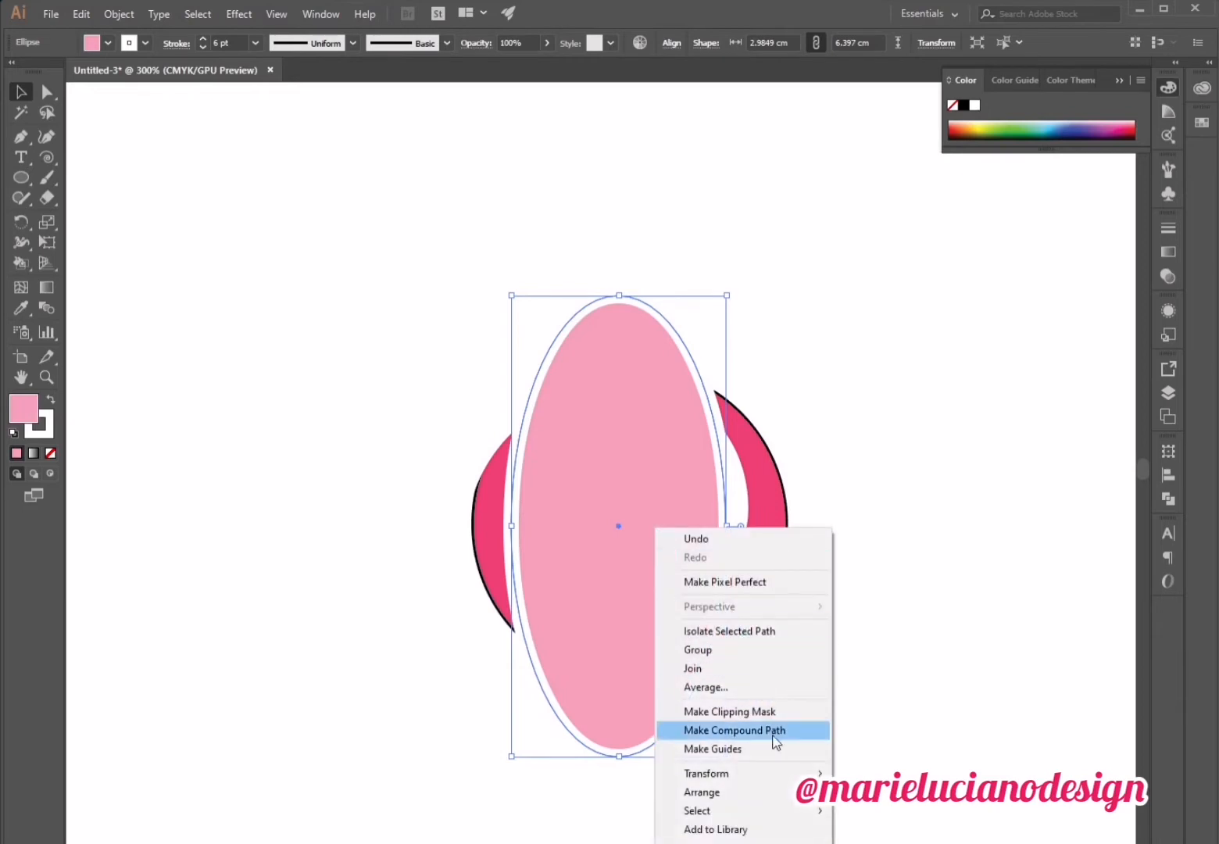
mouse_move(781, 798)
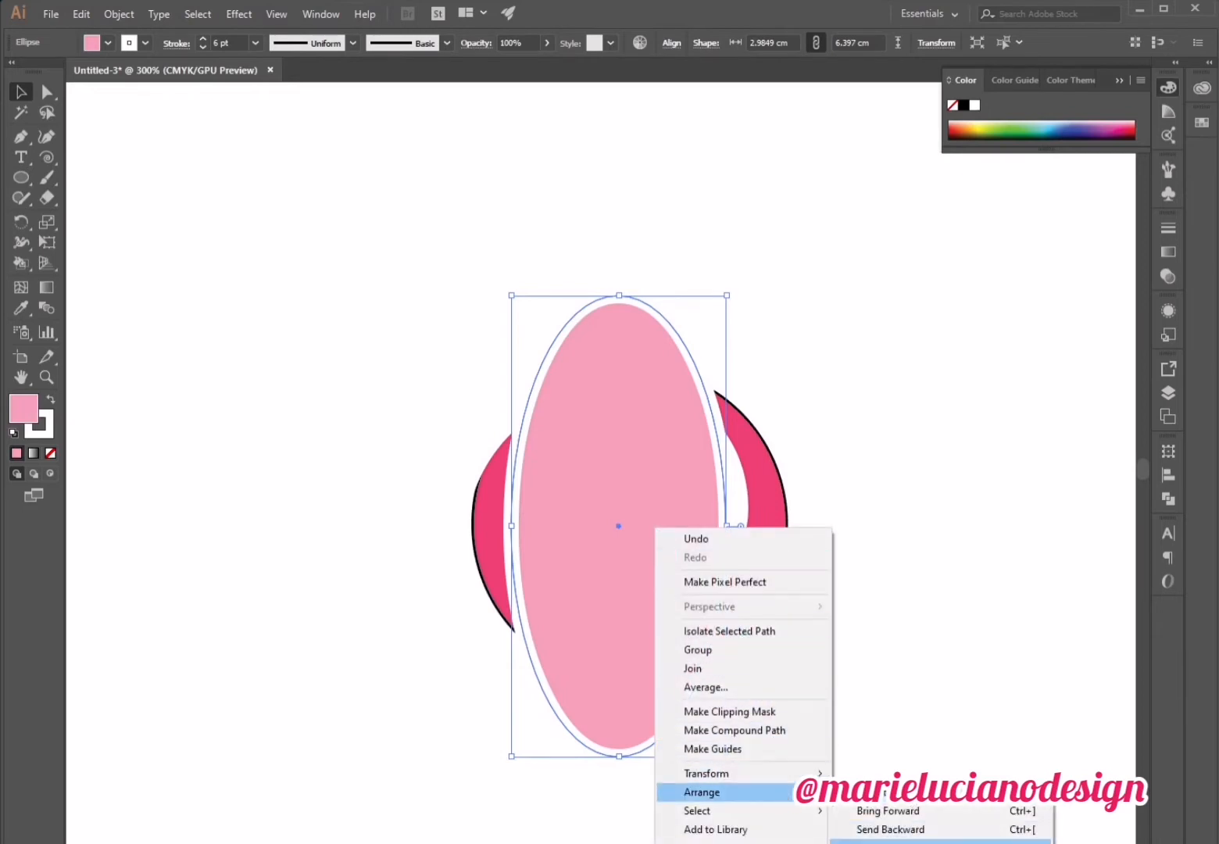
left_click(938, 841)
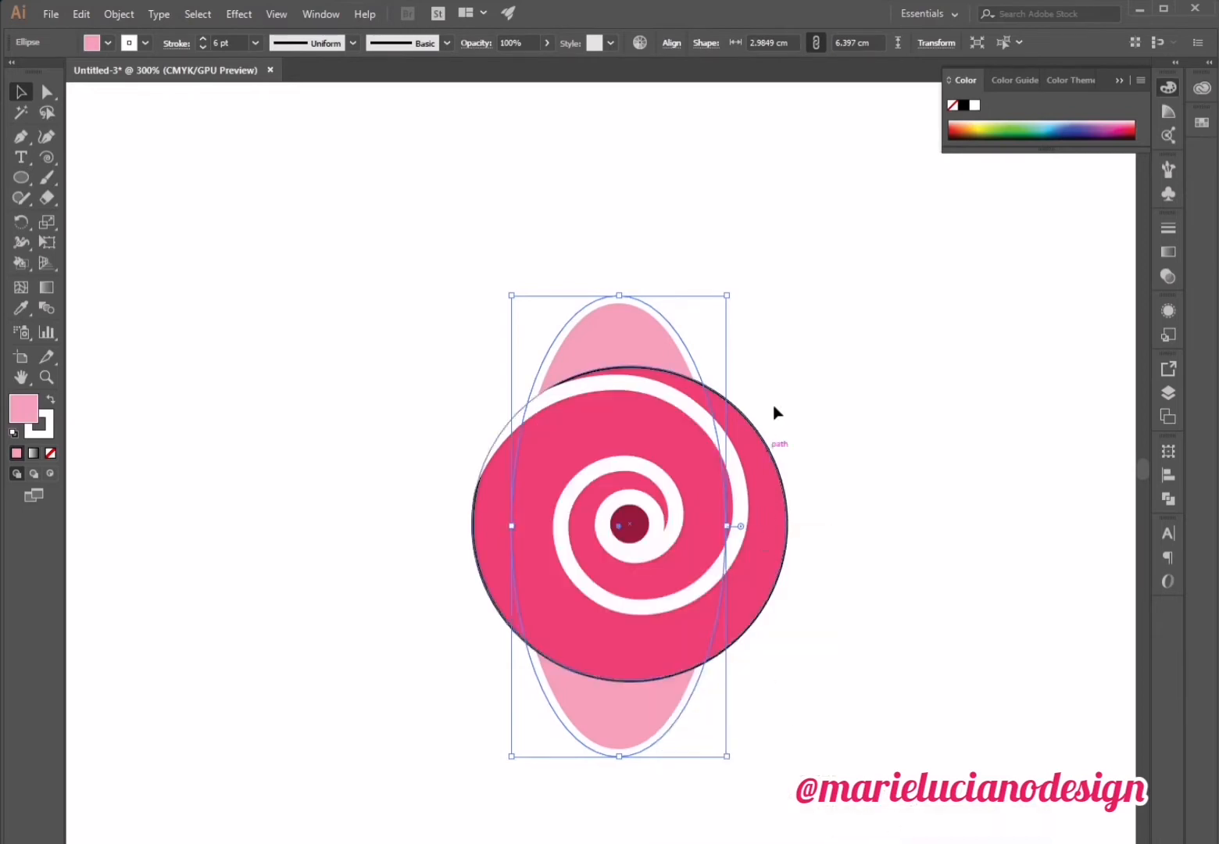
left_click(736, 294)
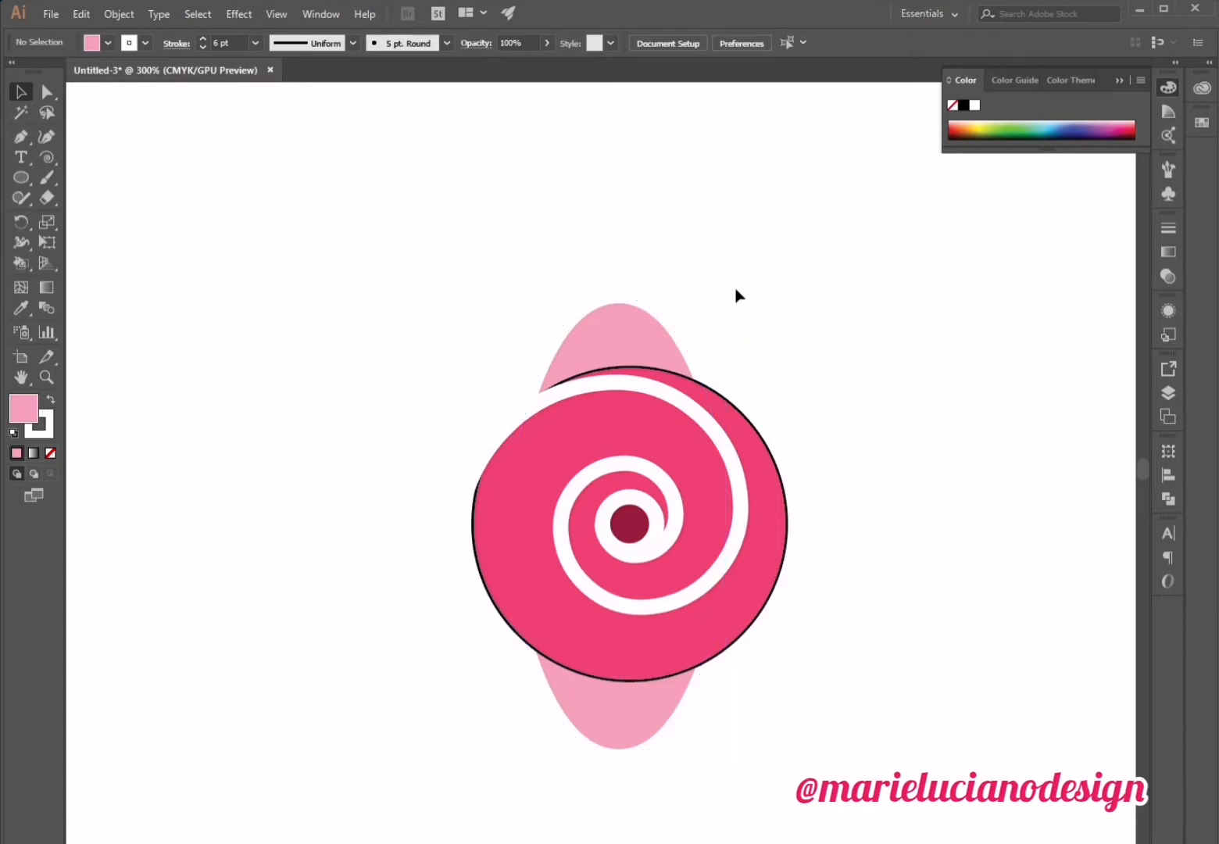
Tilt the light pink ellipse counter-clockwise and move it so its centre matches the small crimson circle.
left_click(649, 349)
left_click_drag(735, 289, 634, 266)
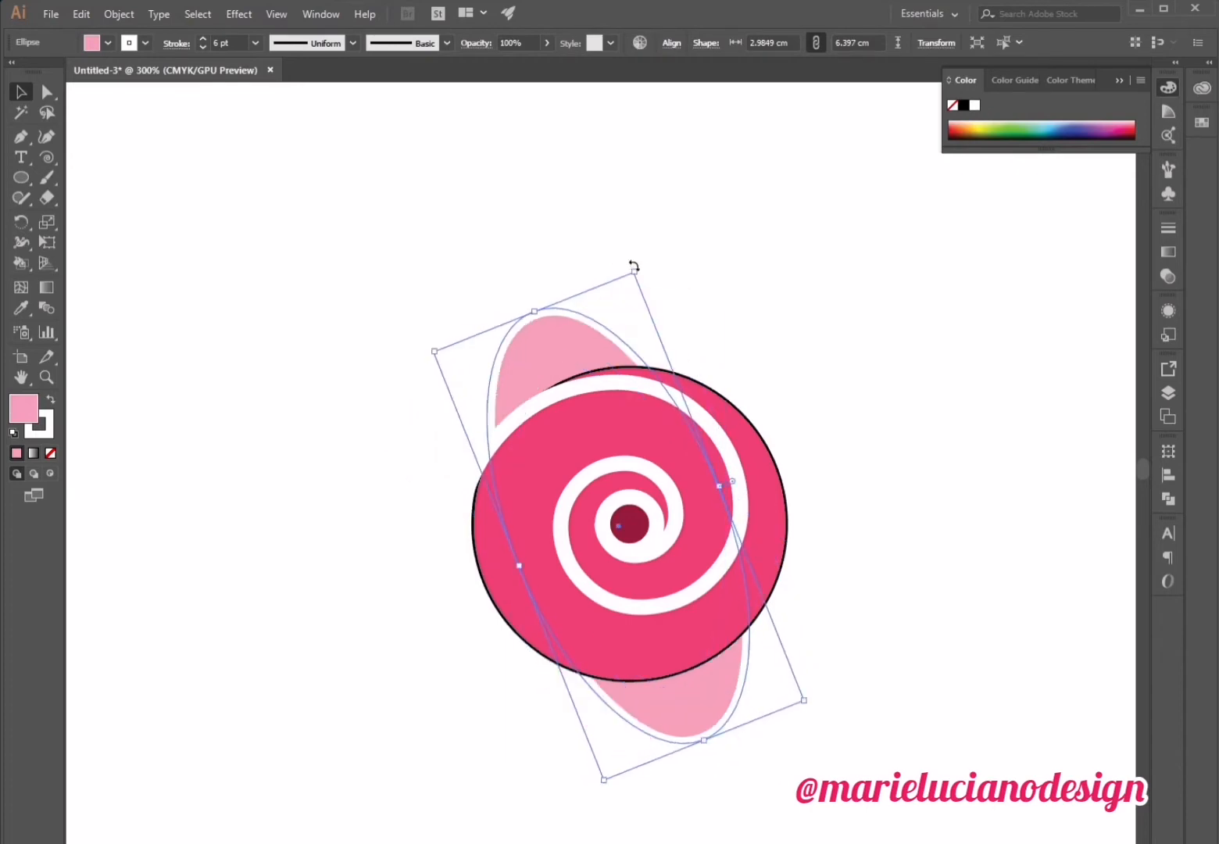
left_click_drag(578, 335, 589, 328)
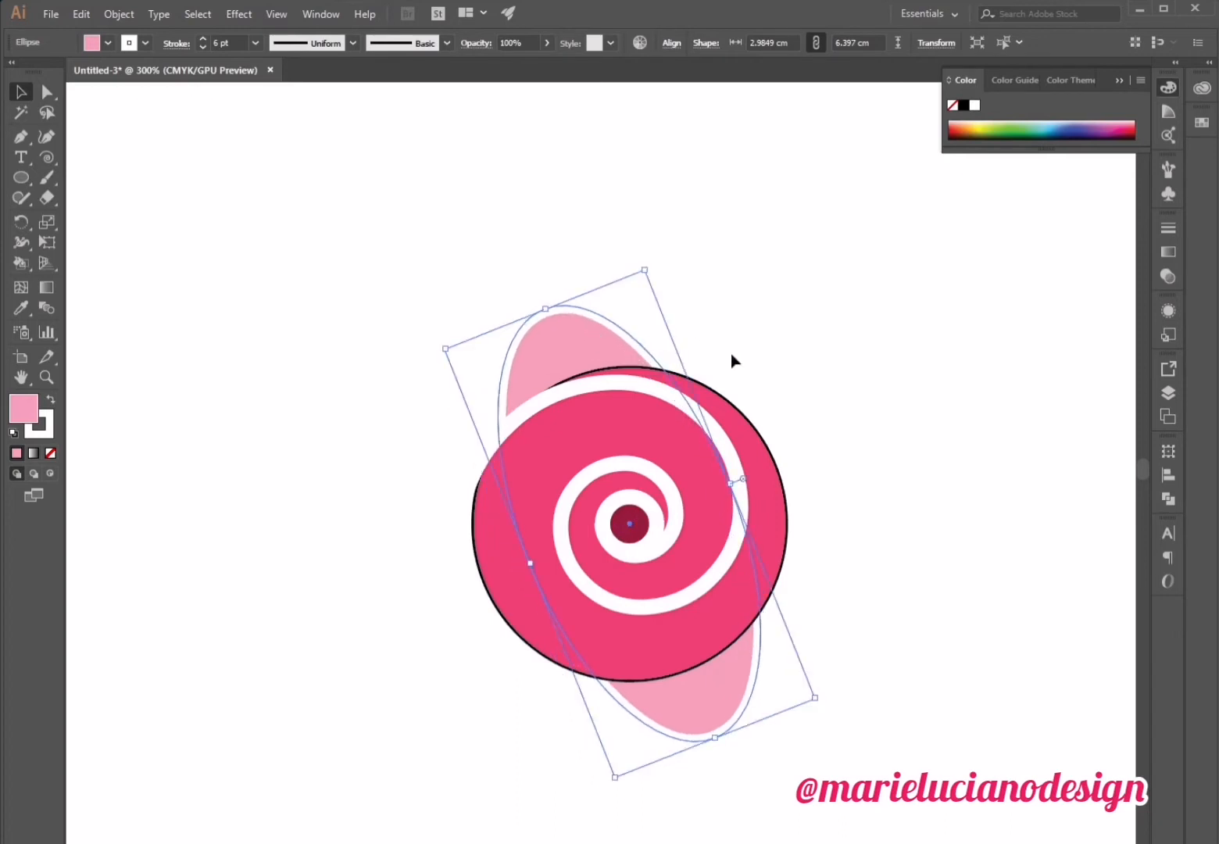
Create a copy of the tilted light pink ellipse rotated by 248° about its centre.
left_click(578, 341)
double_click(25, 227)
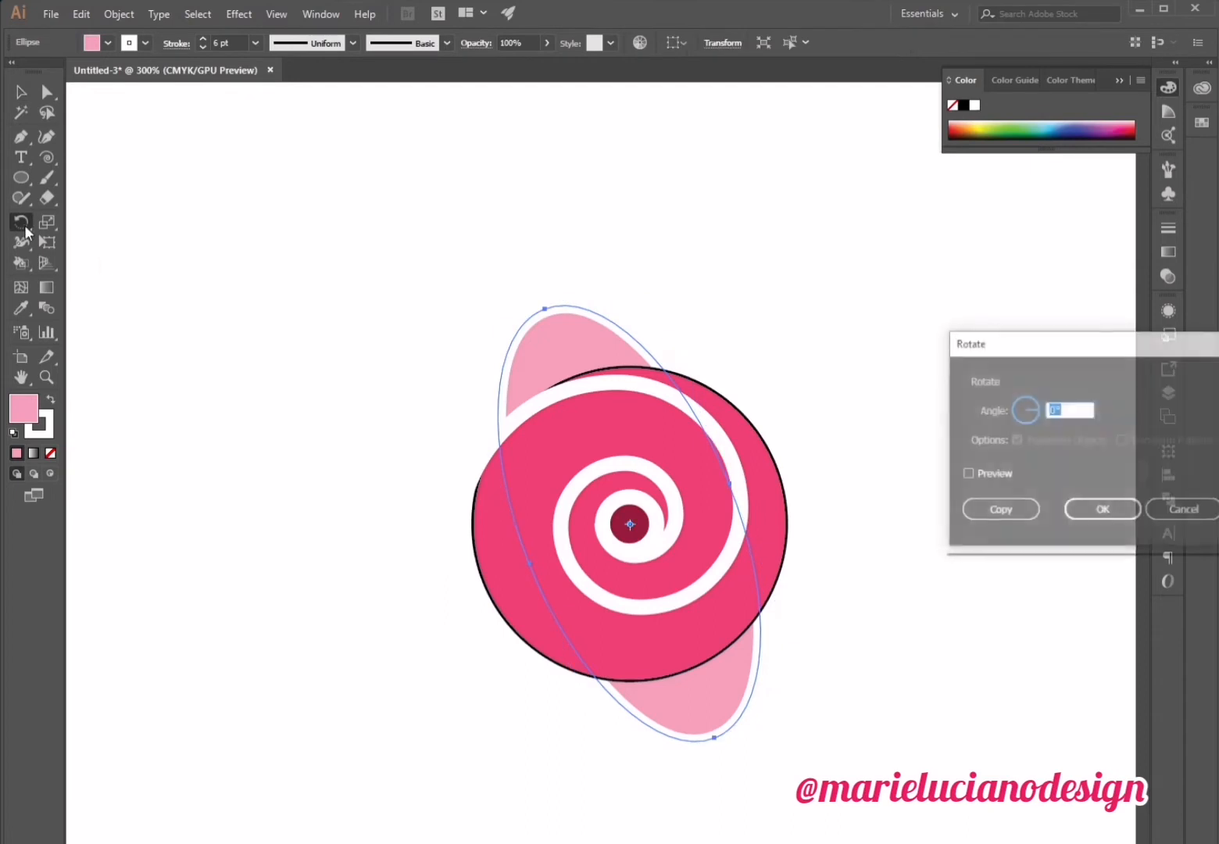
left_click(967, 475)
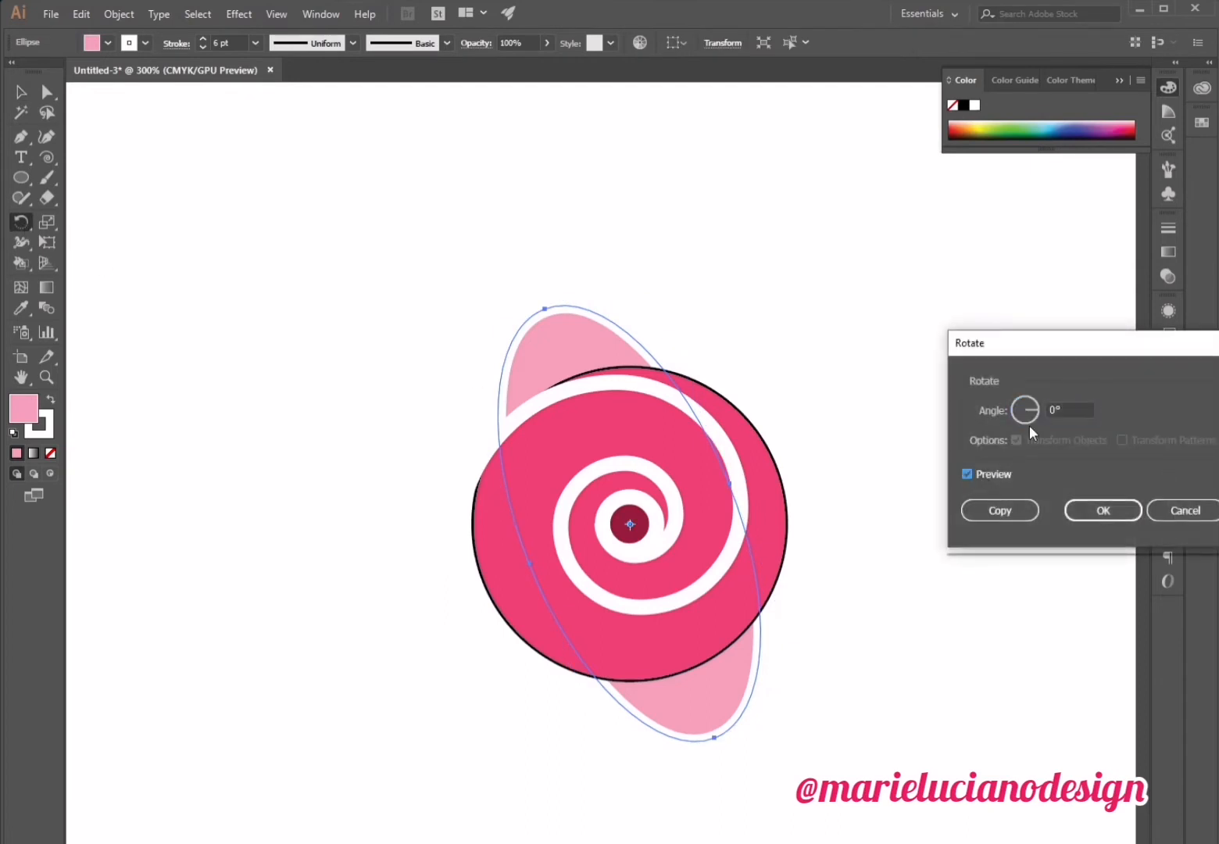
left_click(1029, 416)
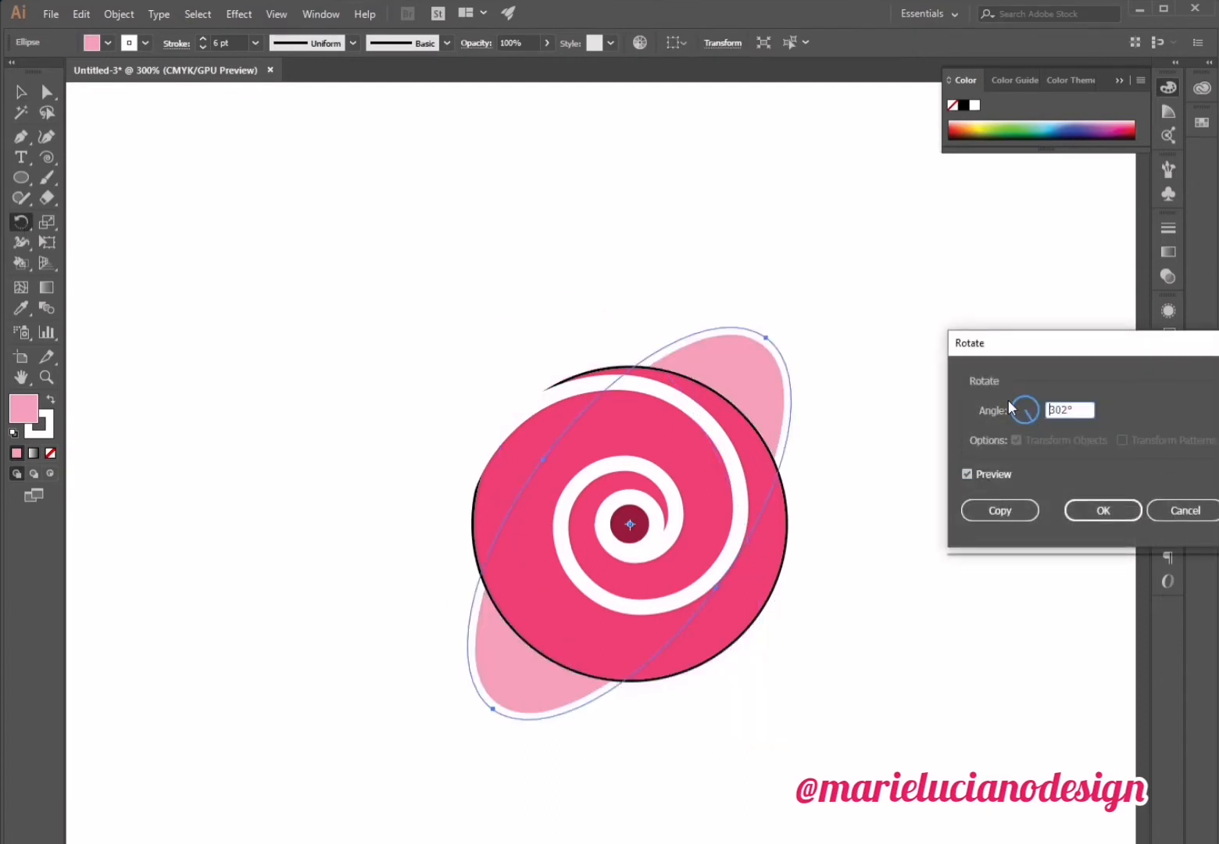
left_click(1026, 407)
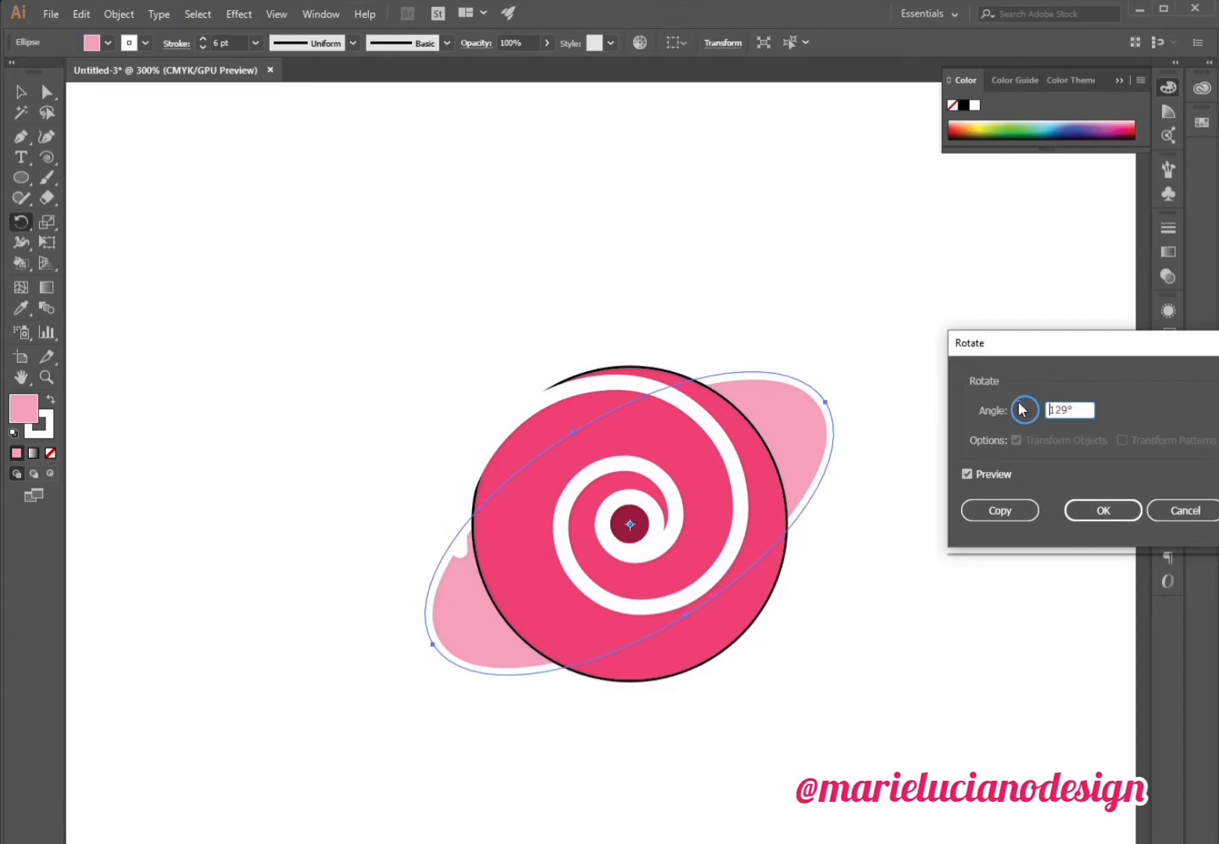
left_click_drag(1021, 406, 1023, 419)
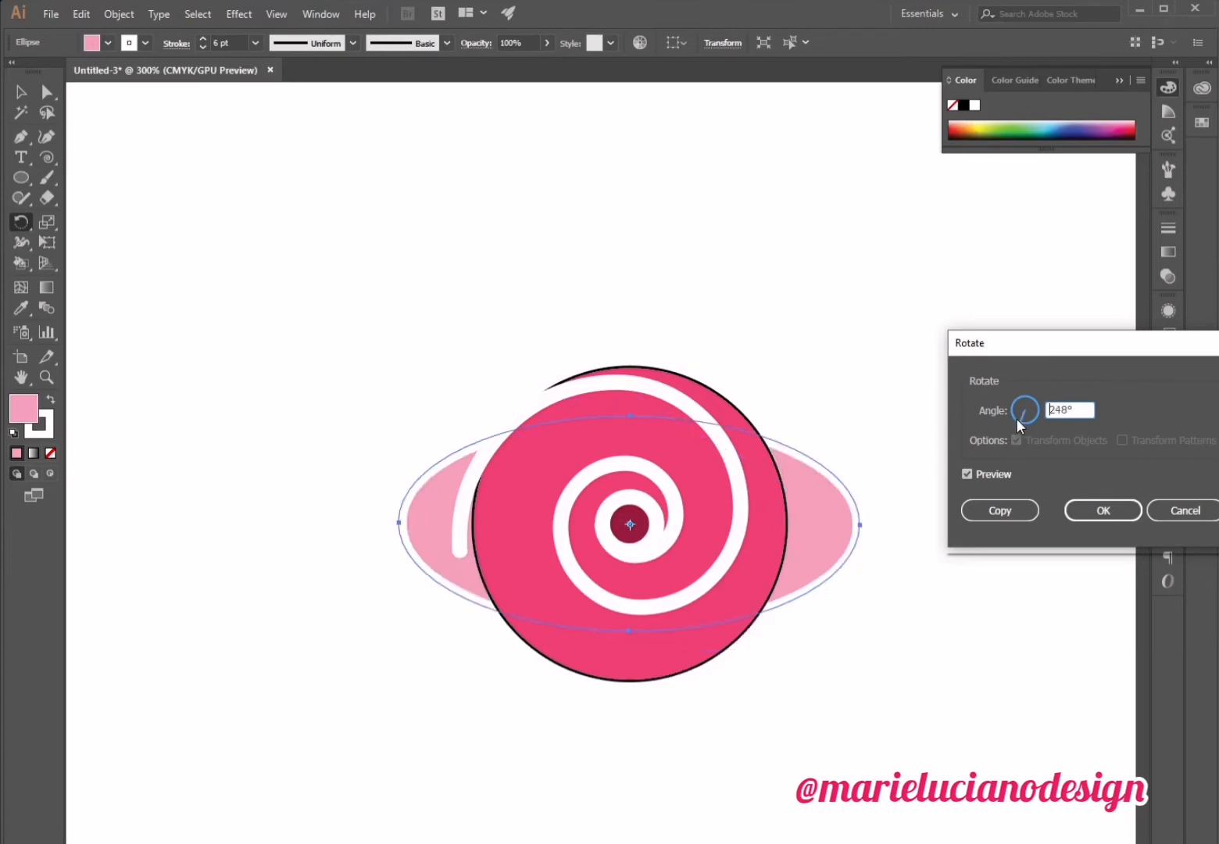
left_click(998, 512)
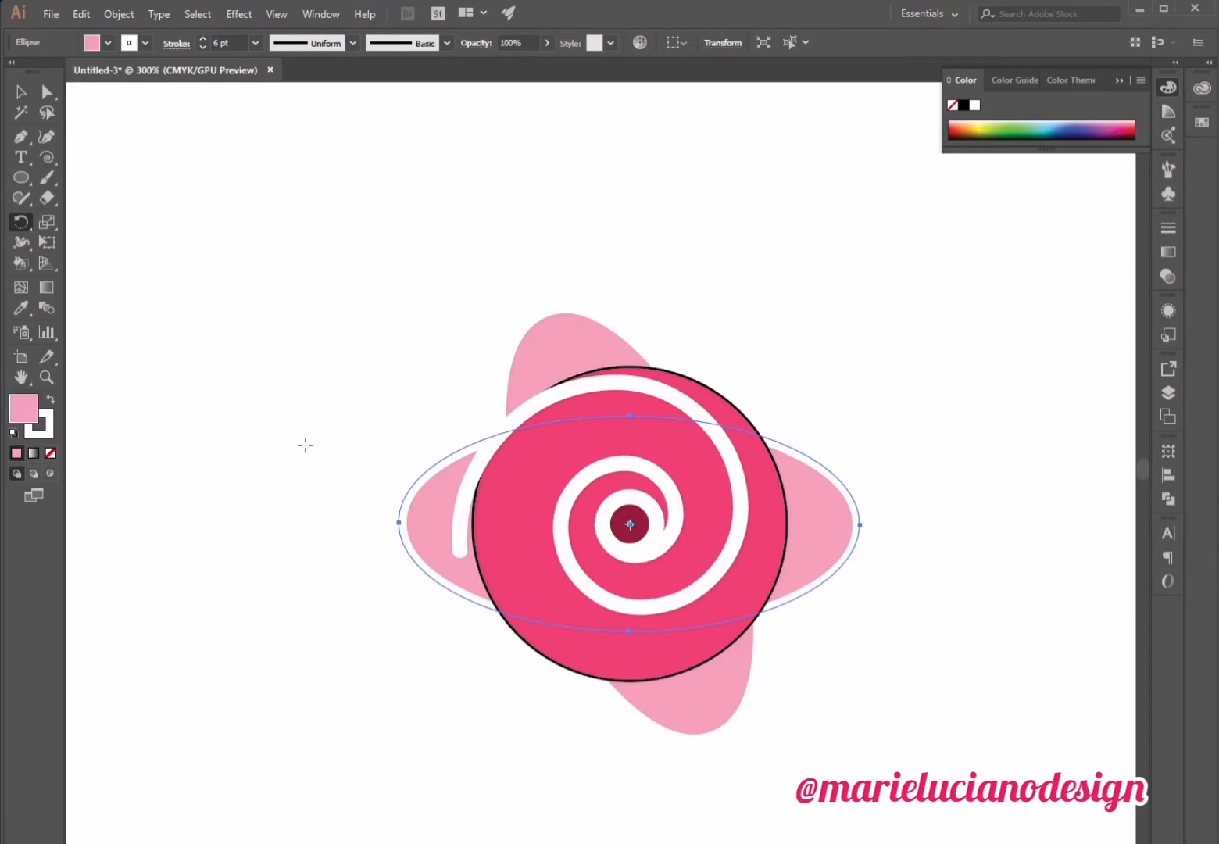
Rotate the horizontal light pink ellipse copy slightly clockwise about its centre.
left_click(22, 93)
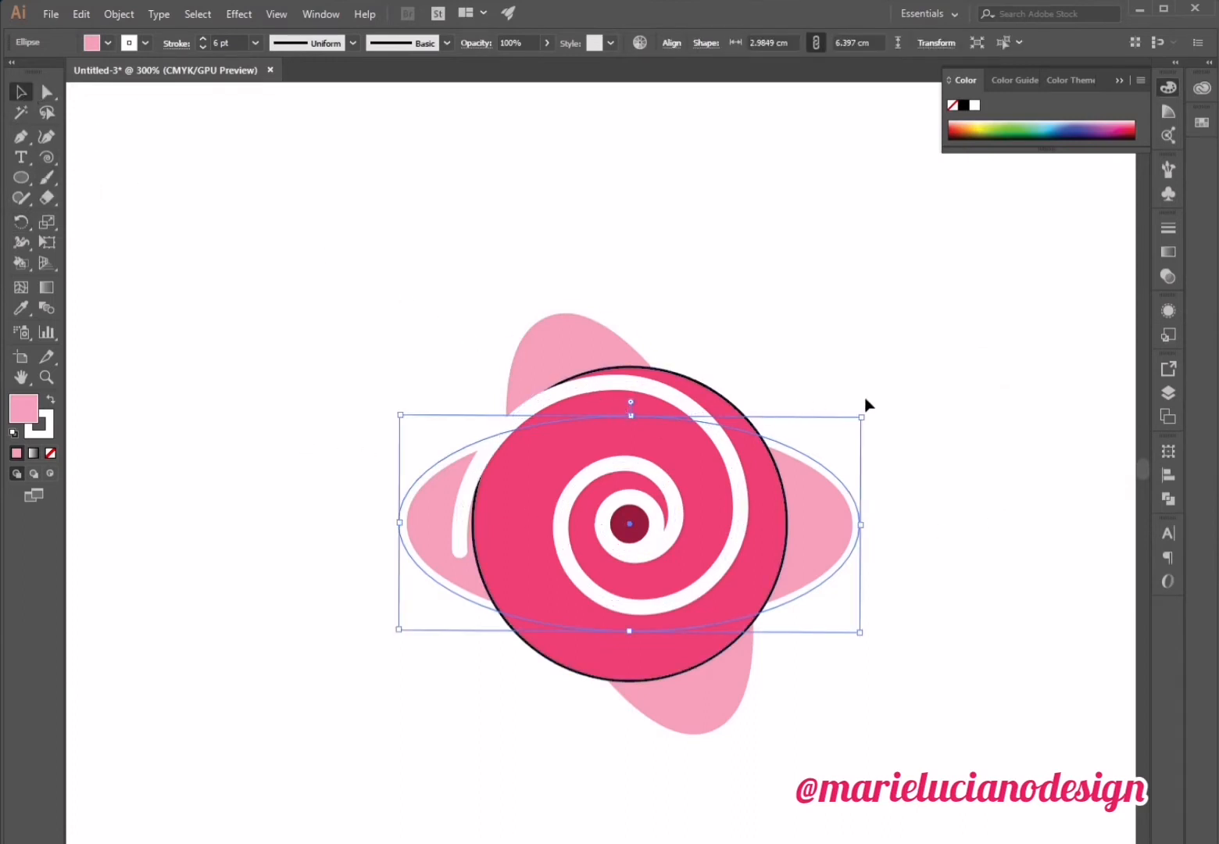
left_click_drag(865, 412, 911, 477)
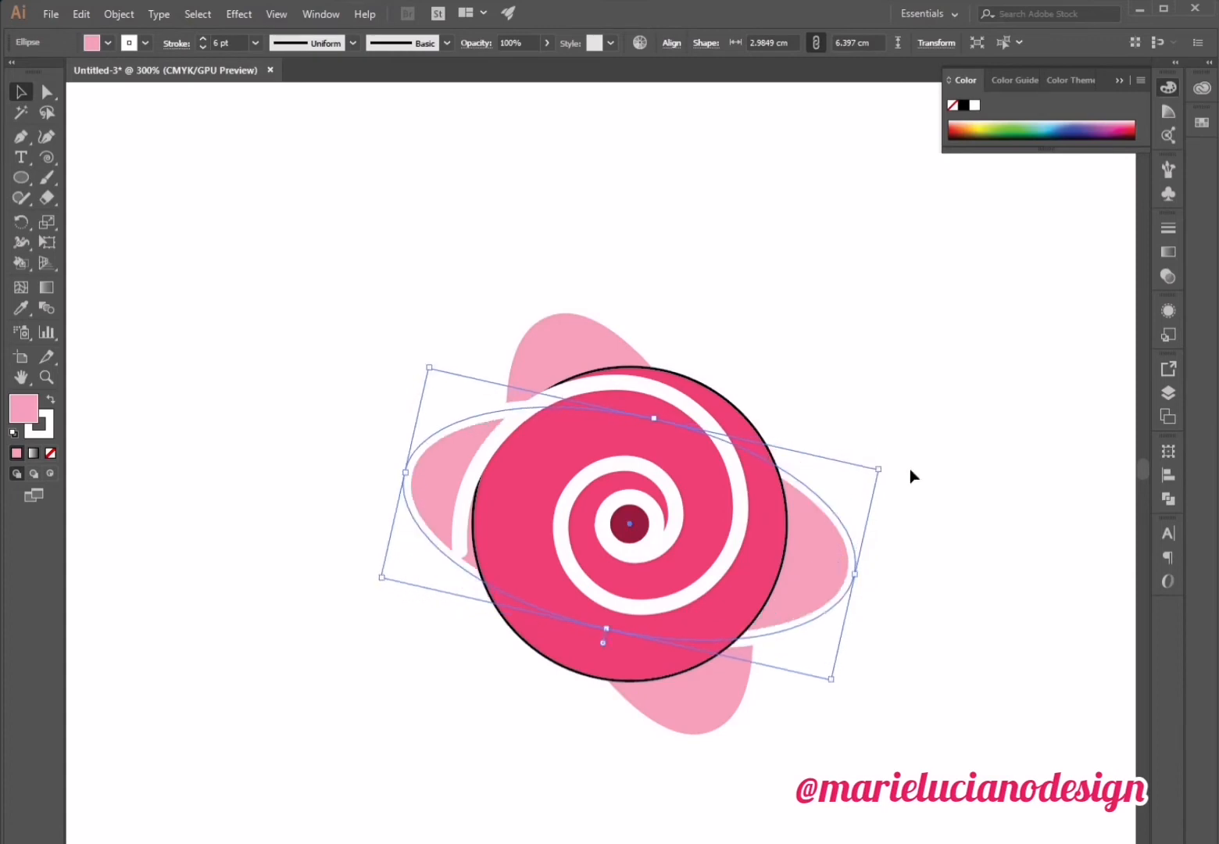
left_click(911, 476)
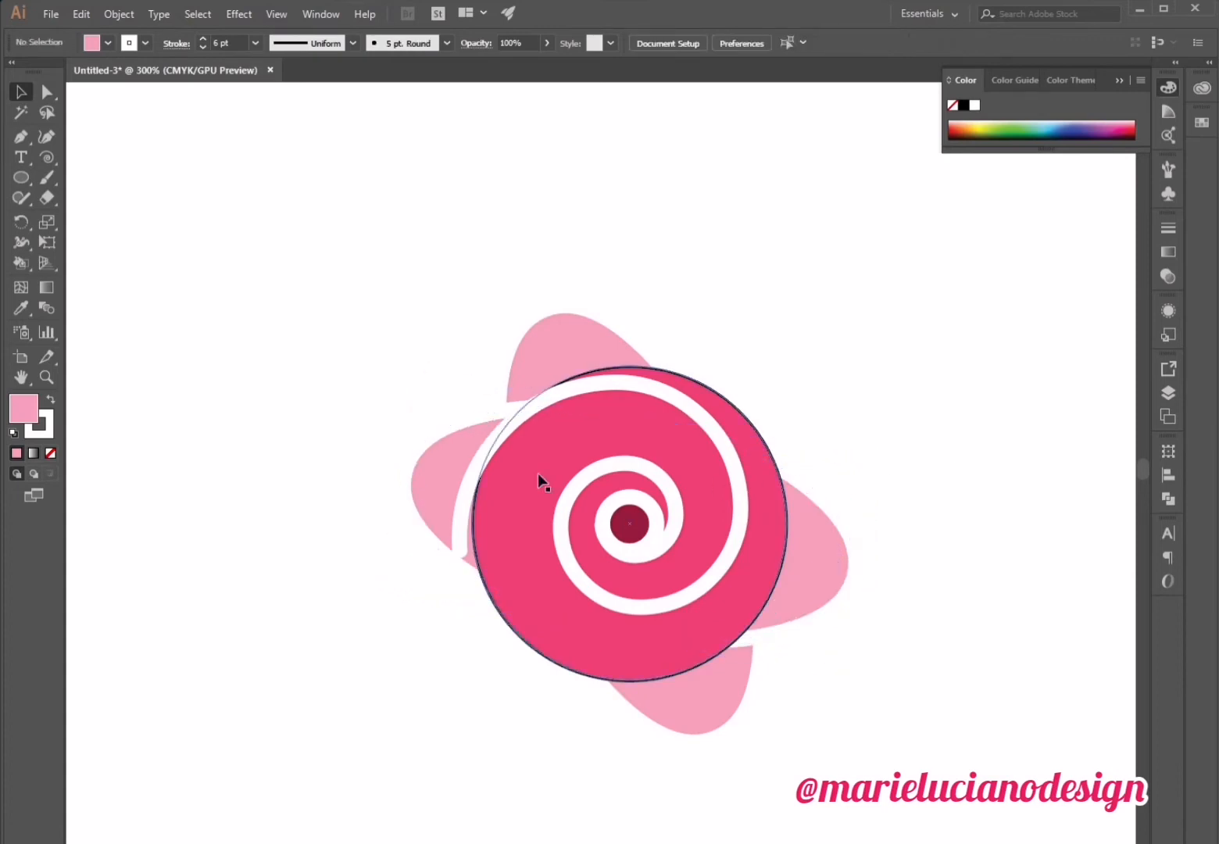
Give the large pink circle a white (FFFFFF) stroke with a weight of 6 pt.
left_click(768, 464)
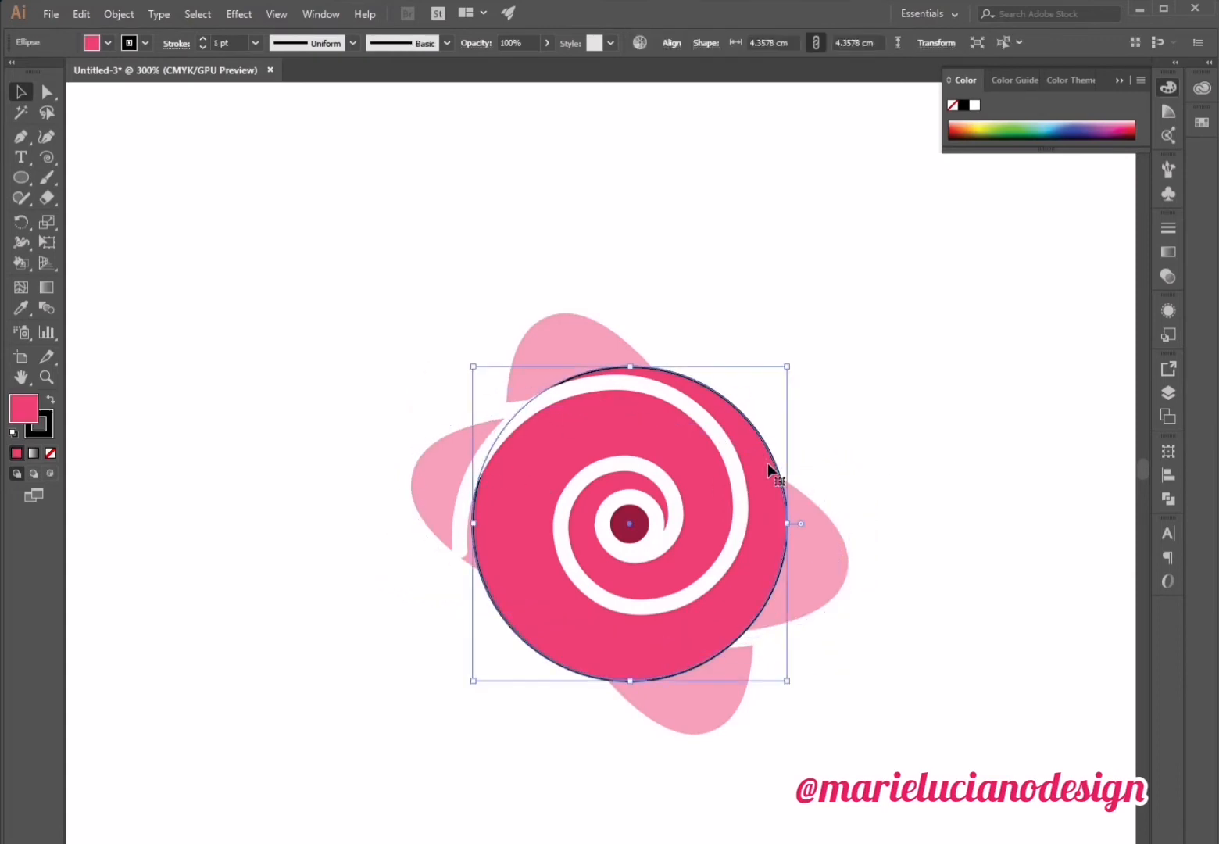
double_click(44, 431)
left_click(592, 333)
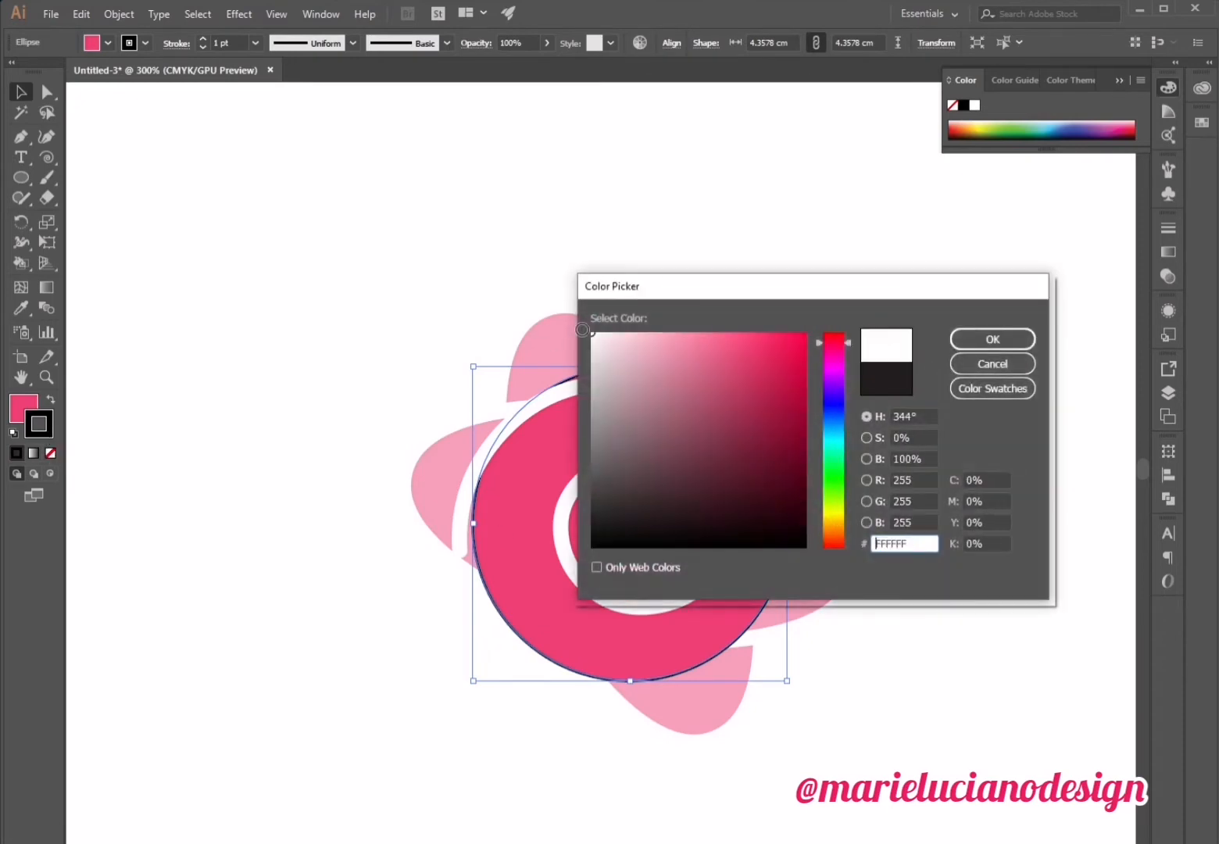
left_click(991, 339)
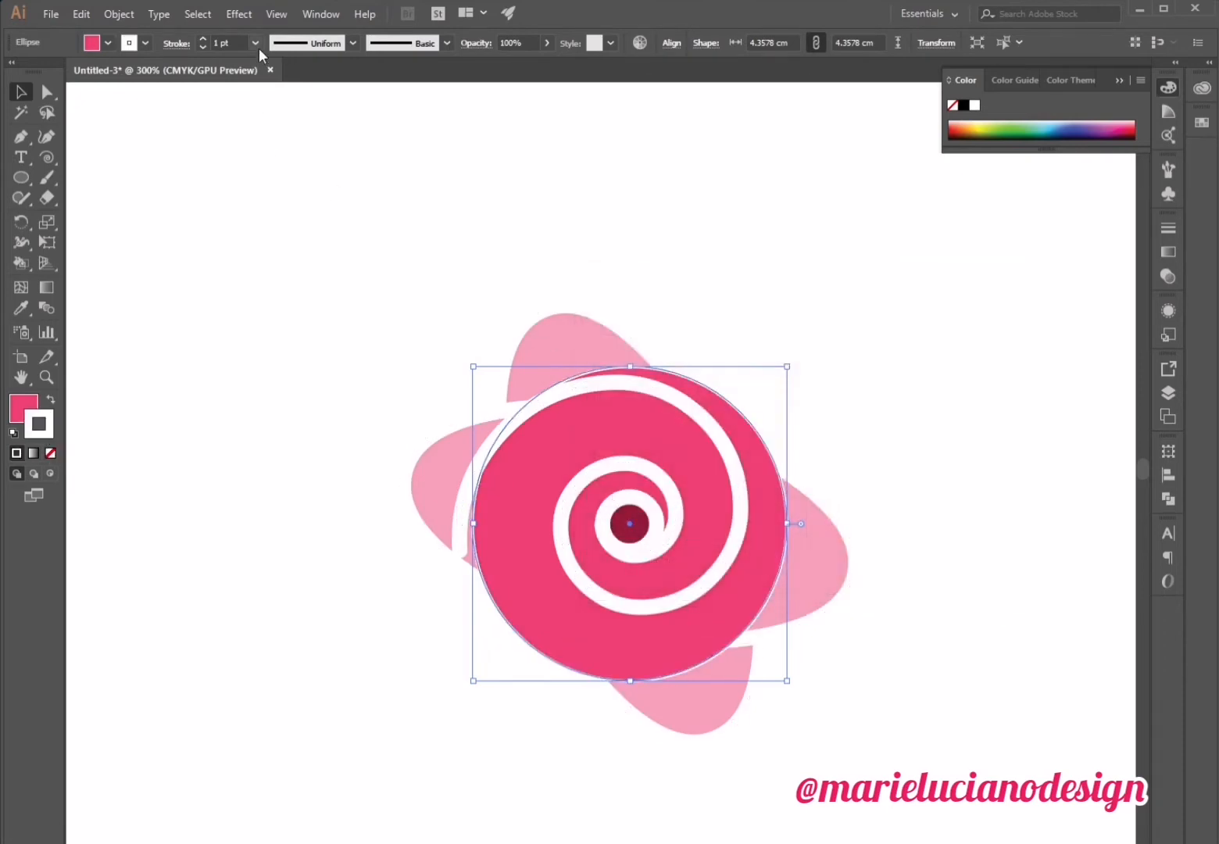
left_click(260, 48)
left_click(289, 214)
left_click(328, 387)
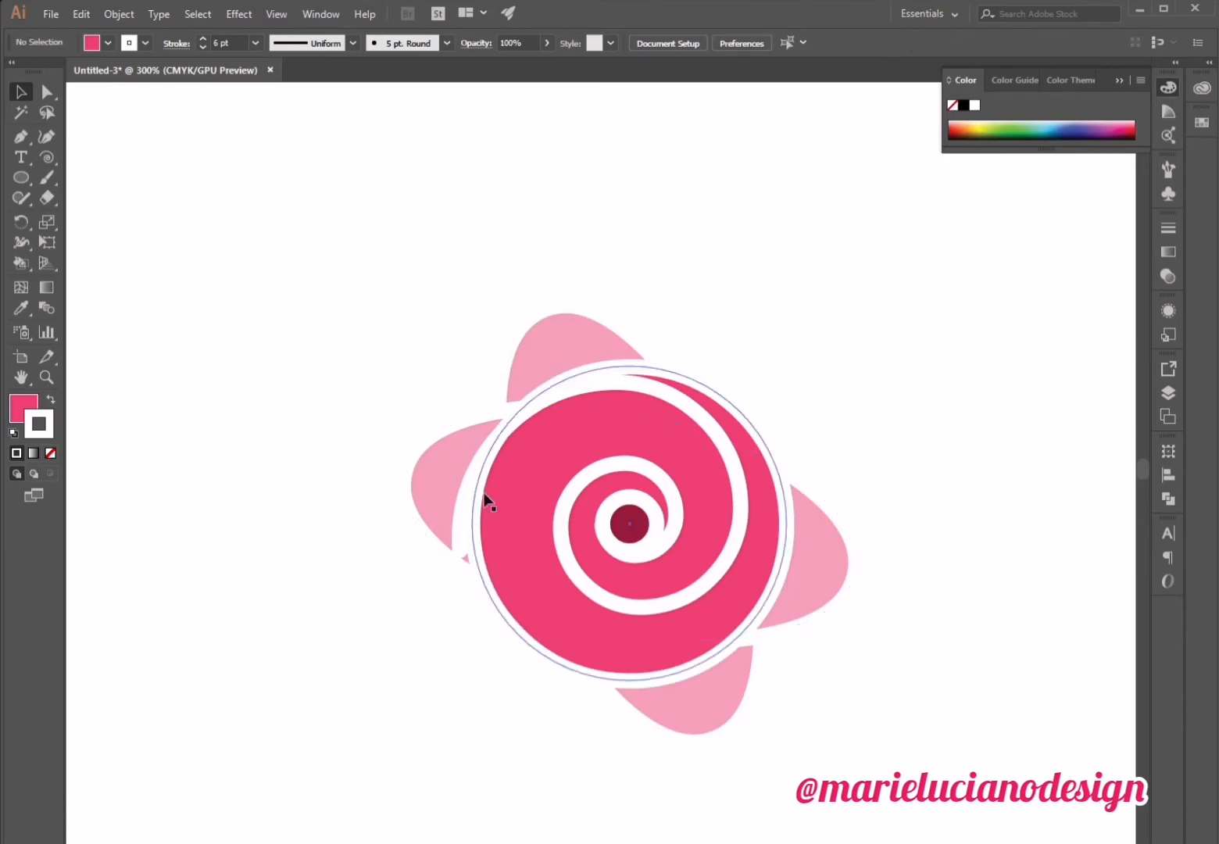
Cut the white spiral near the large circle's upper-left edge with the Scissors tool and delete its outer tail segment.
left_click(465, 497)
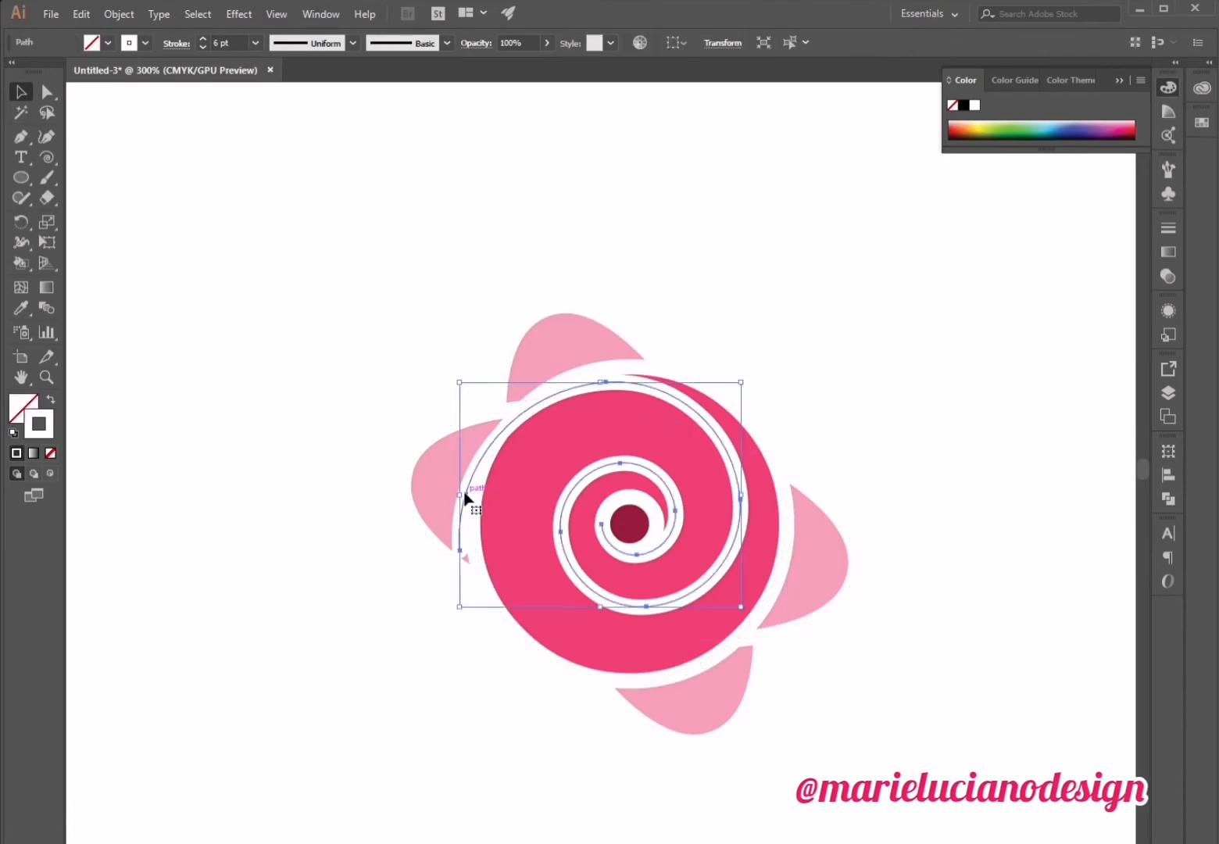
key("c")
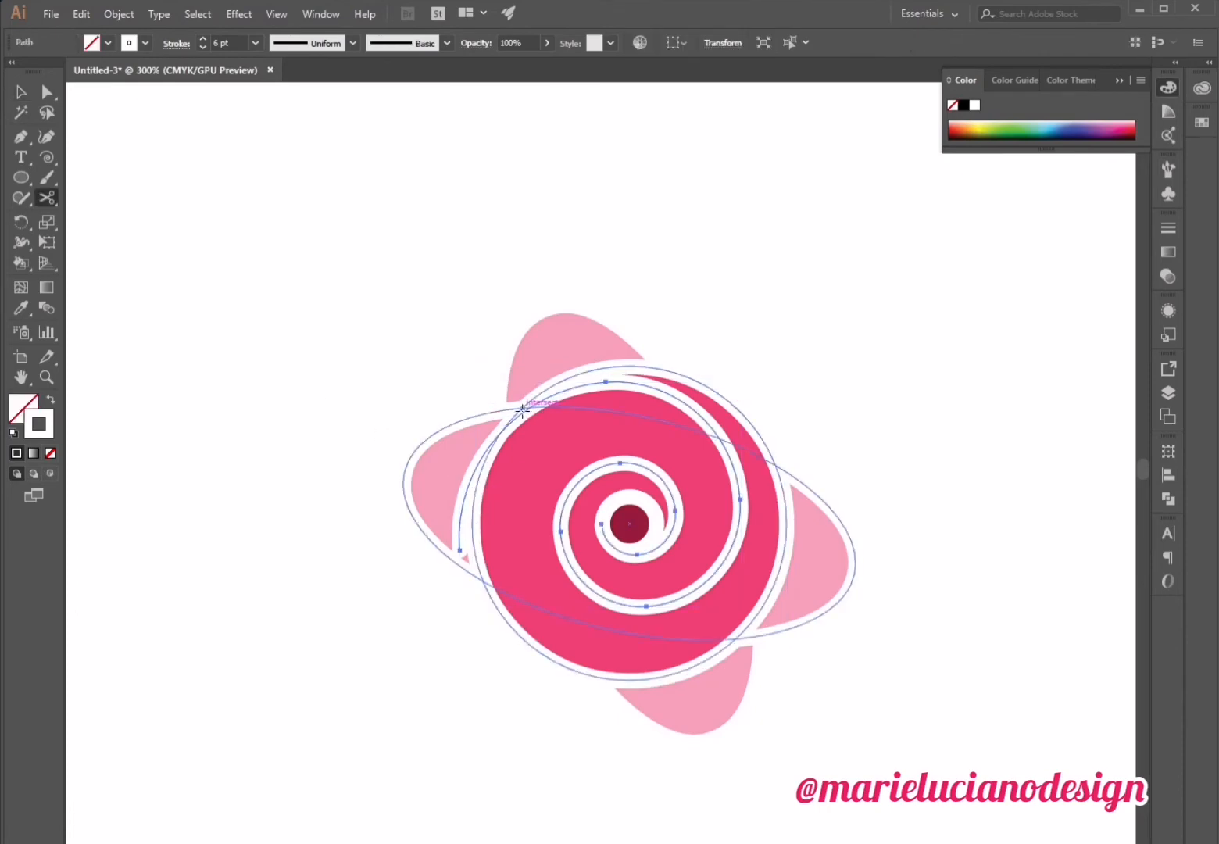
left_click(505, 429)
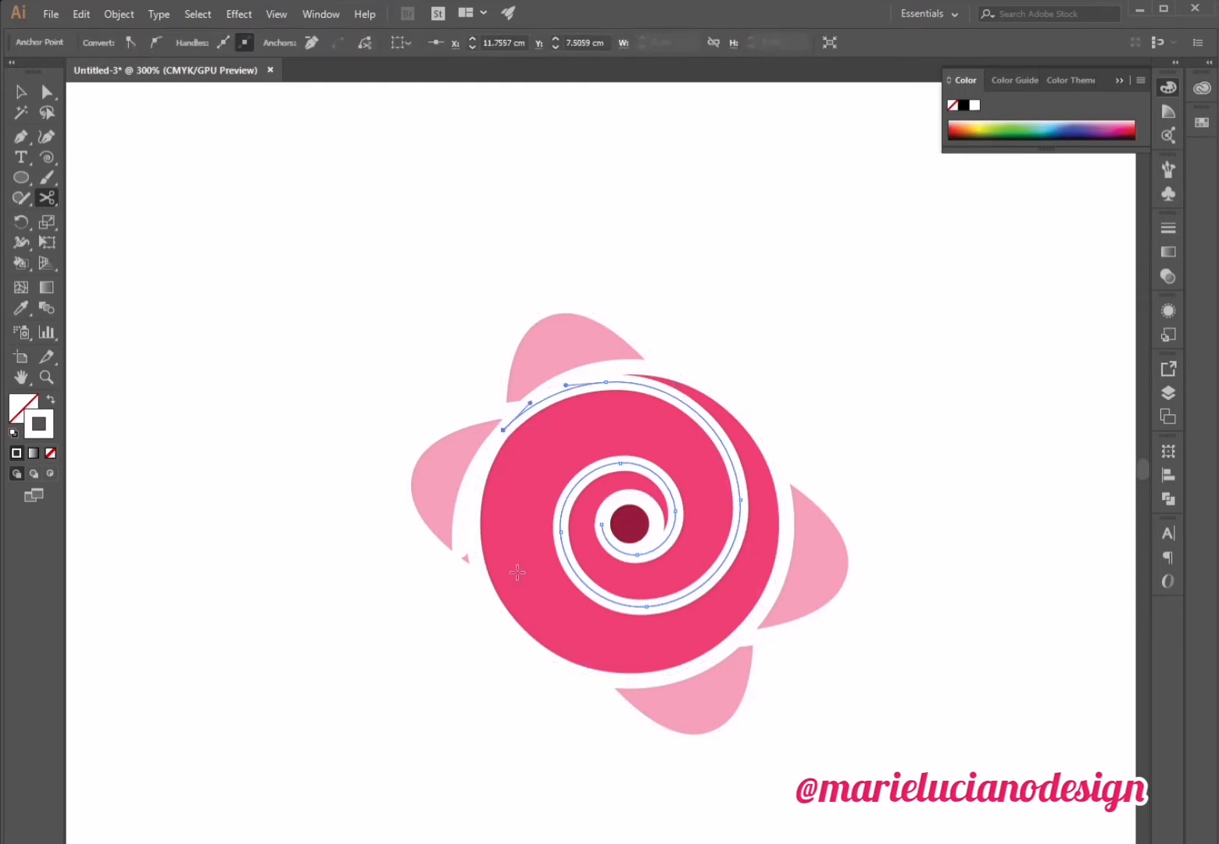
key("a")
left_click(462, 520)
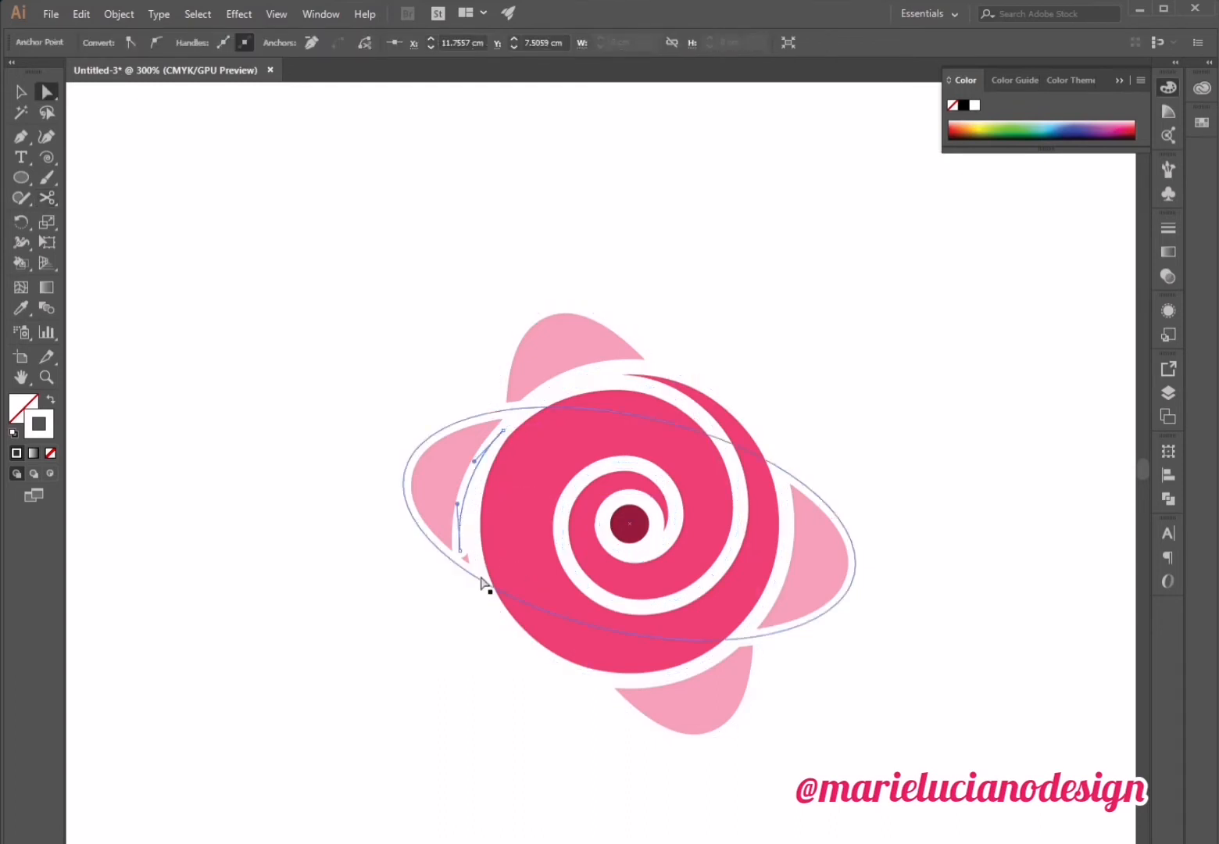
key("Delete")
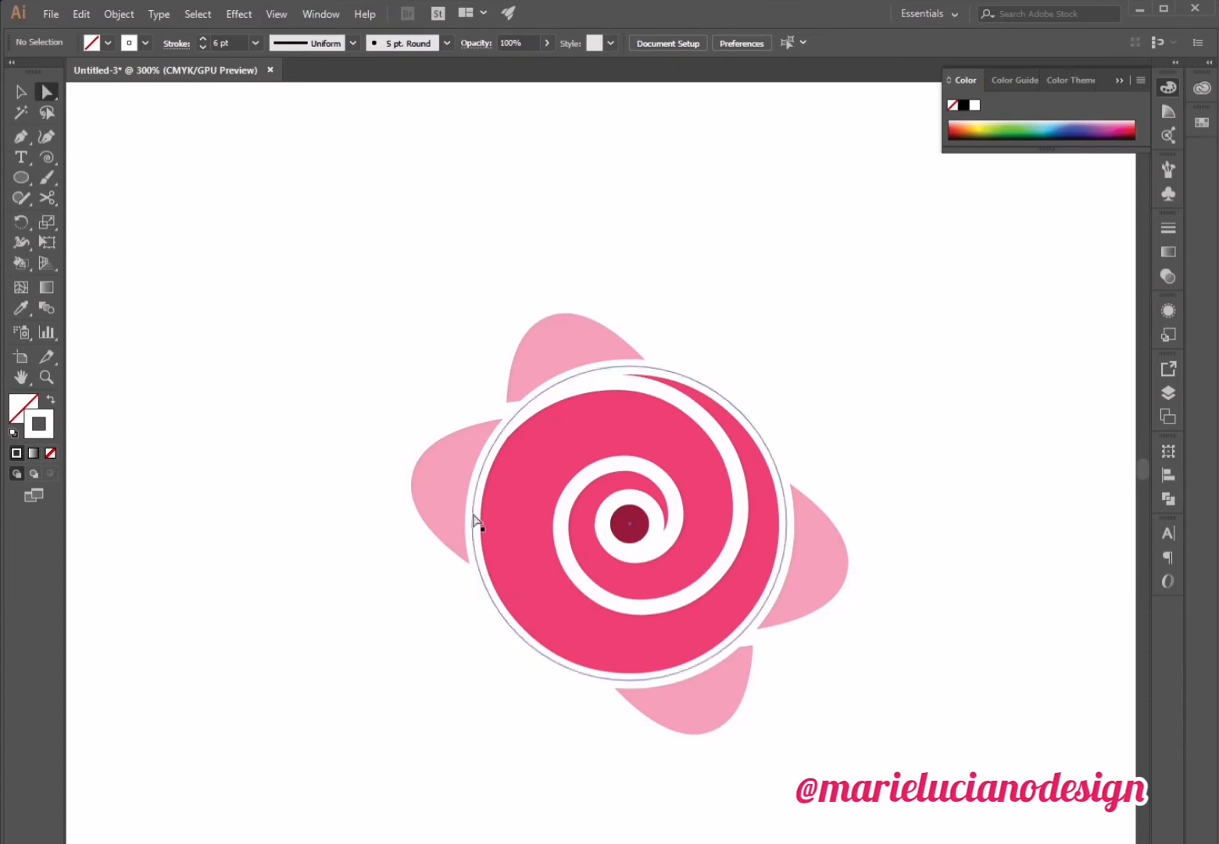
Send the horizontal light pink ellipse to the back and change its fill to the darker pink D65B87.
left_click(20, 92)
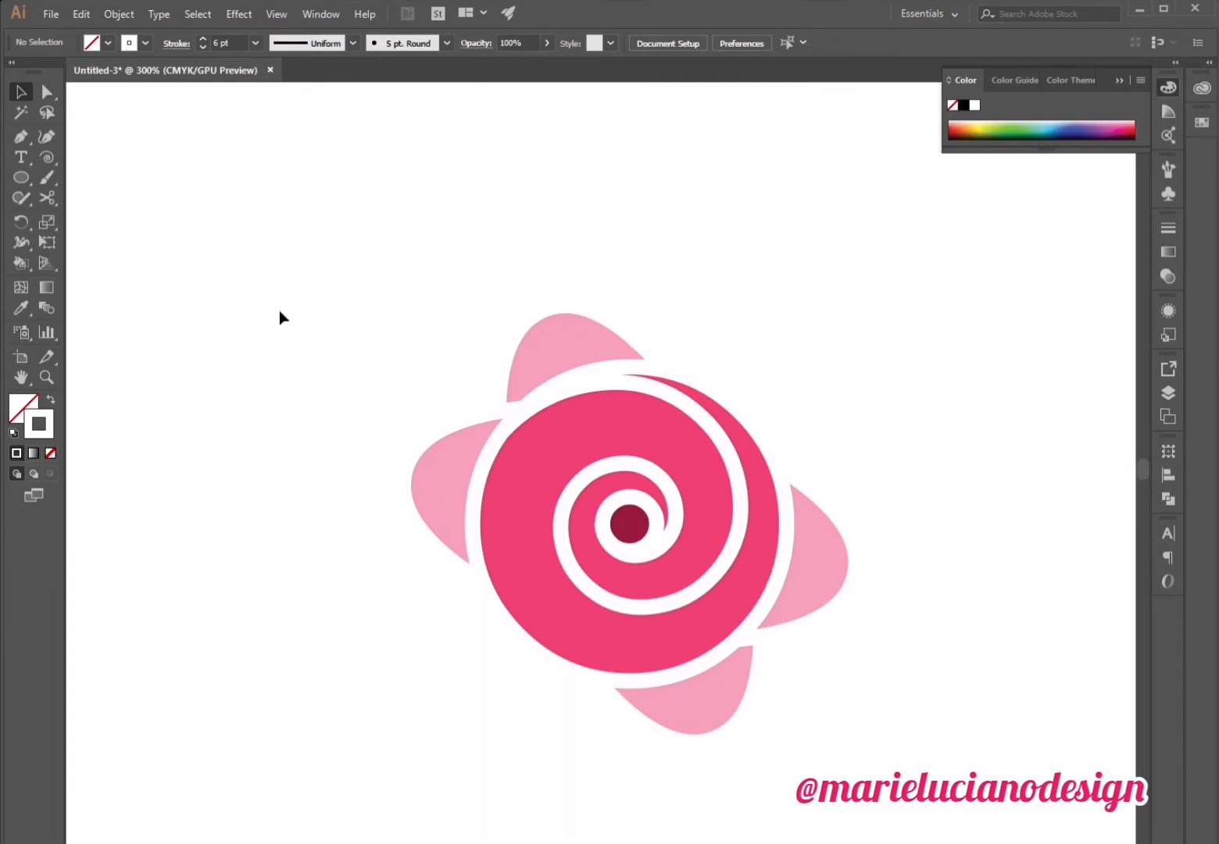
left_click(448, 496)
right_click(447, 493)
mouse_move(569, 758)
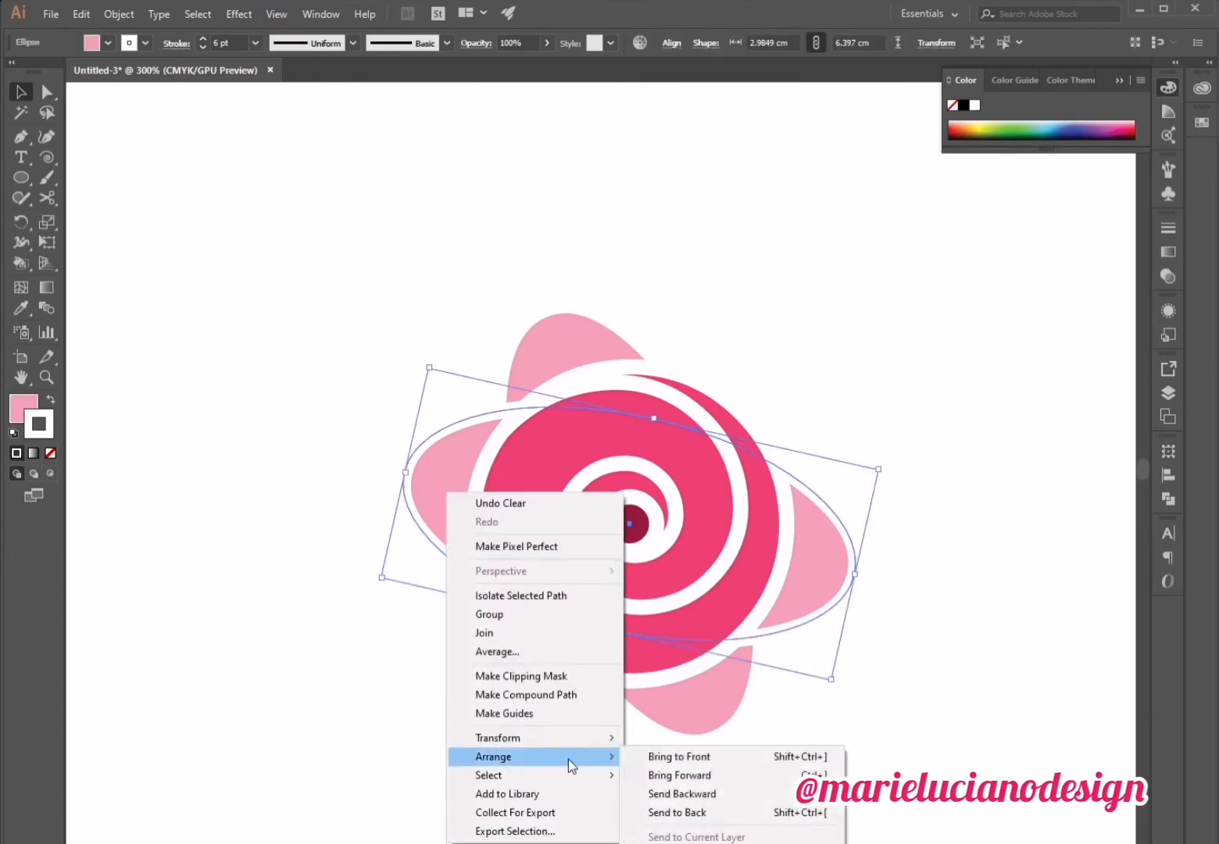
left_click(694, 812)
double_click(23, 406)
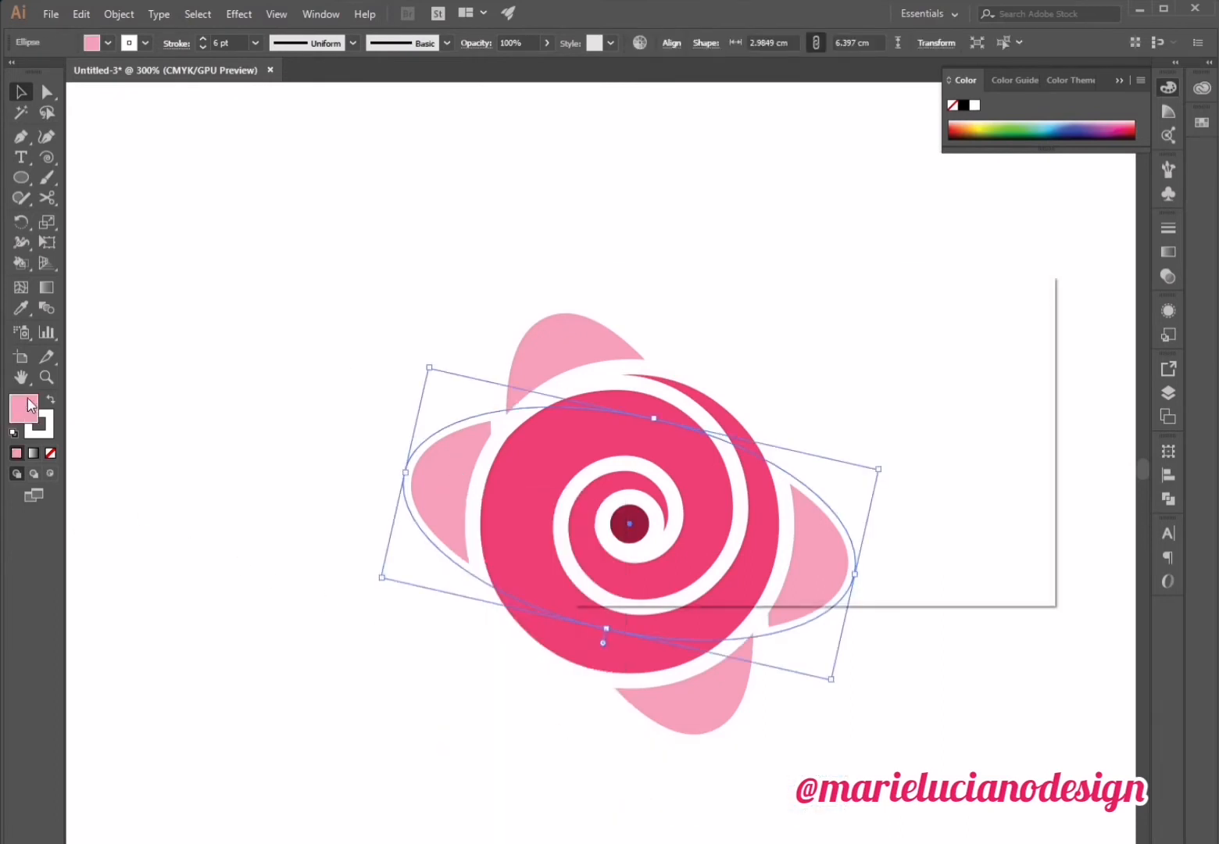
mouse_move(698, 349)
left_mouse_down()
mouse_move(699, 367)
mouse_move(700, 354)
mouse_move(716, 365)
left_mouse_up()
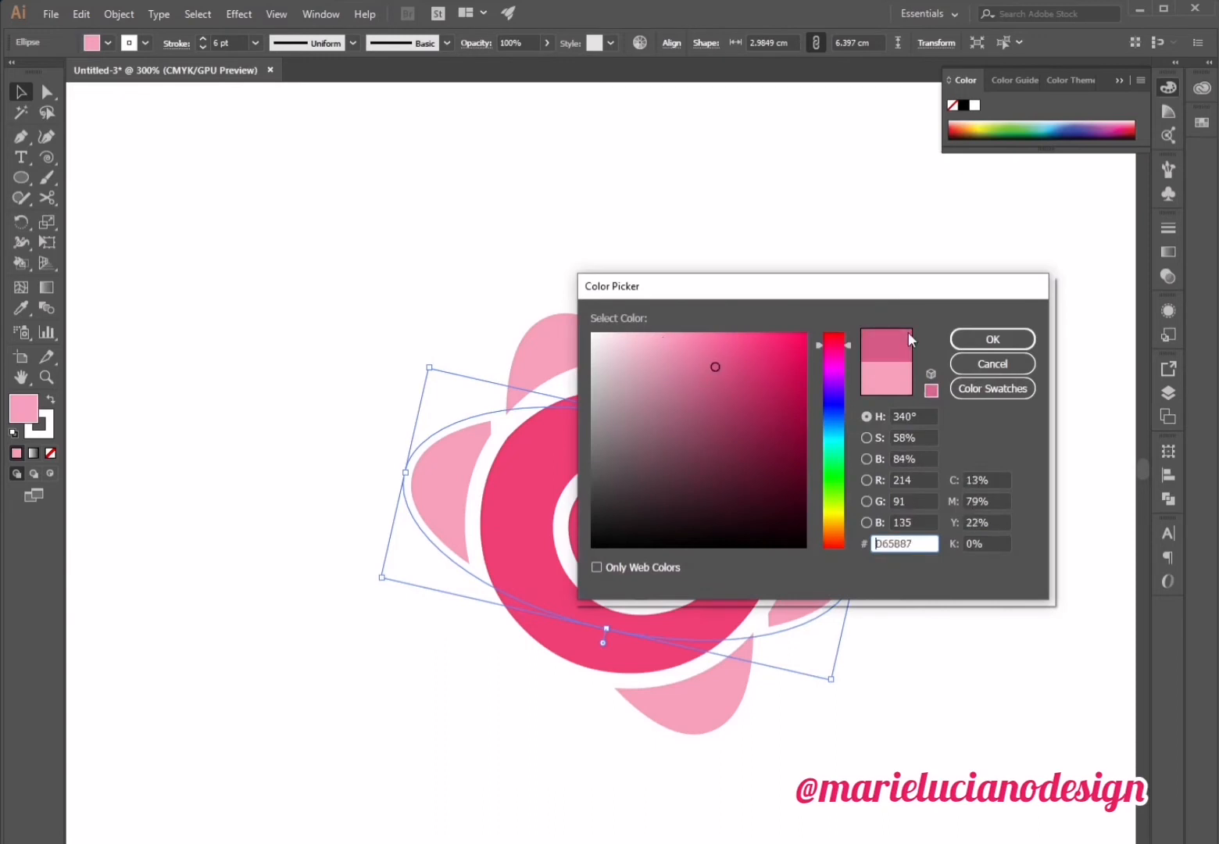
left_click(994, 338)
left_click(915, 281)
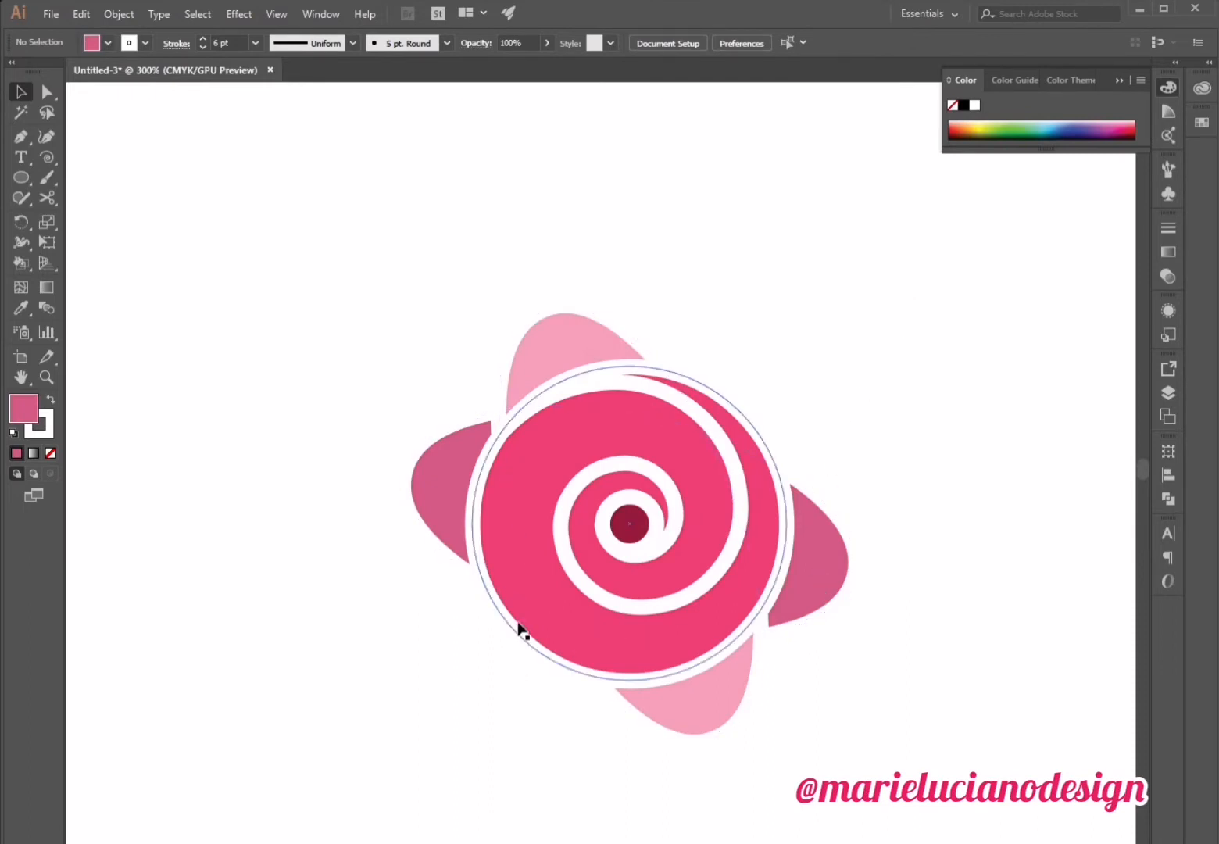
Draw a circle about 5.2 cm in diameter over the flower and send it to the back.
left_click(21, 177)
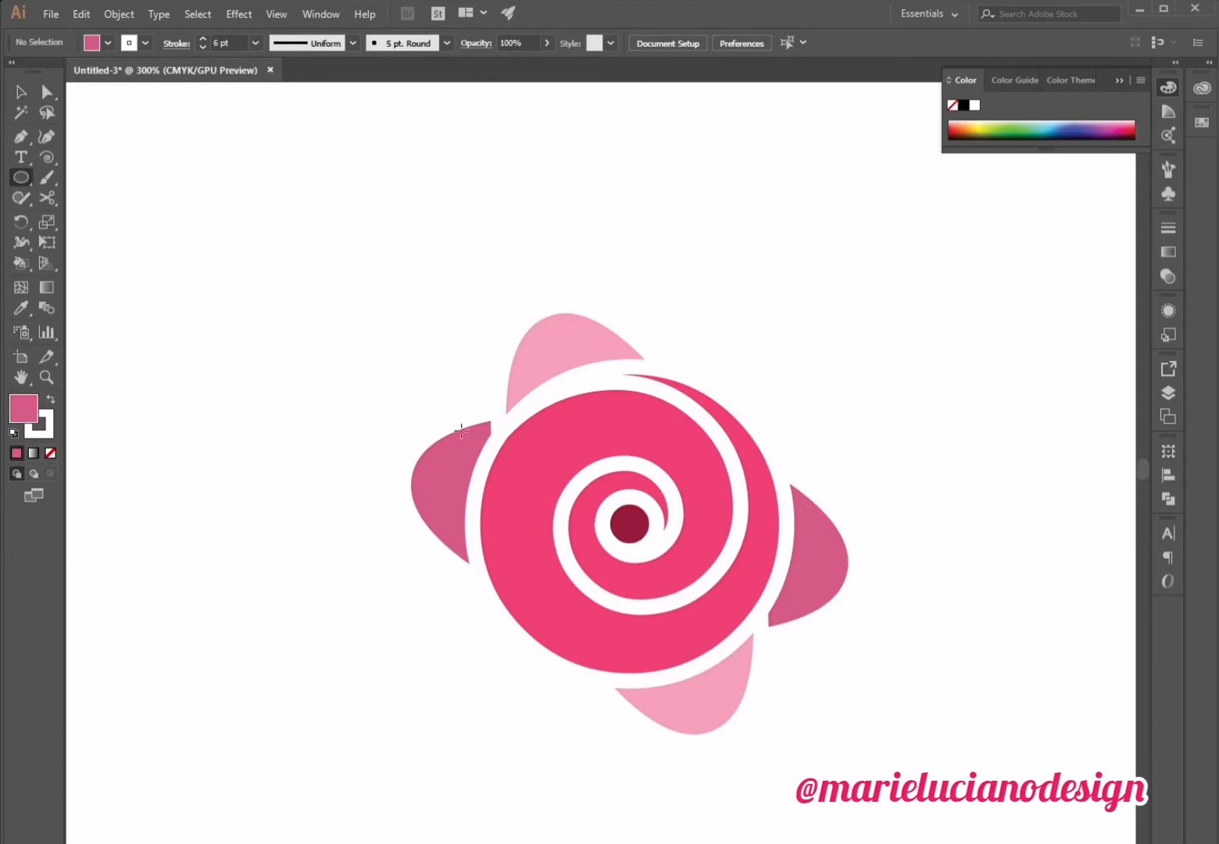
left_click_drag(435, 344, 810, 681)
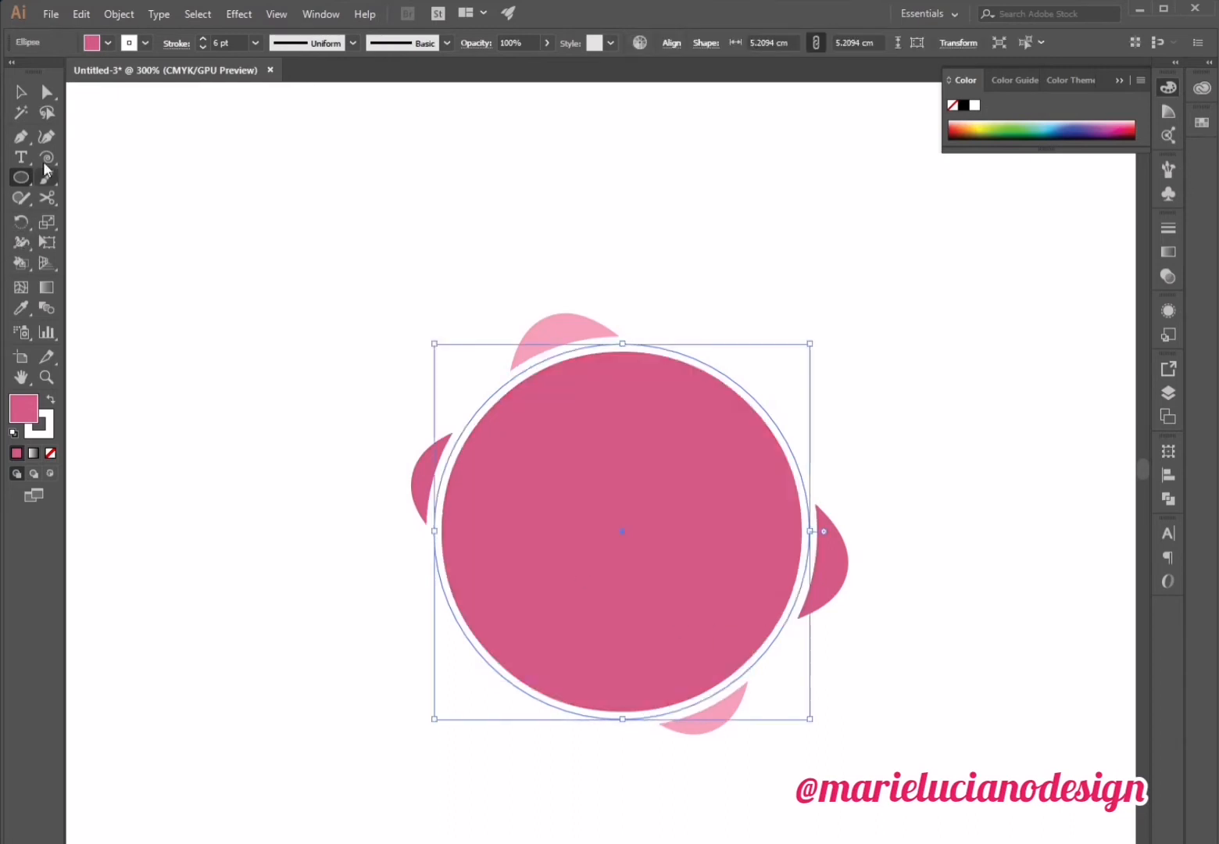
left_click(21, 91)
right_click(663, 560)
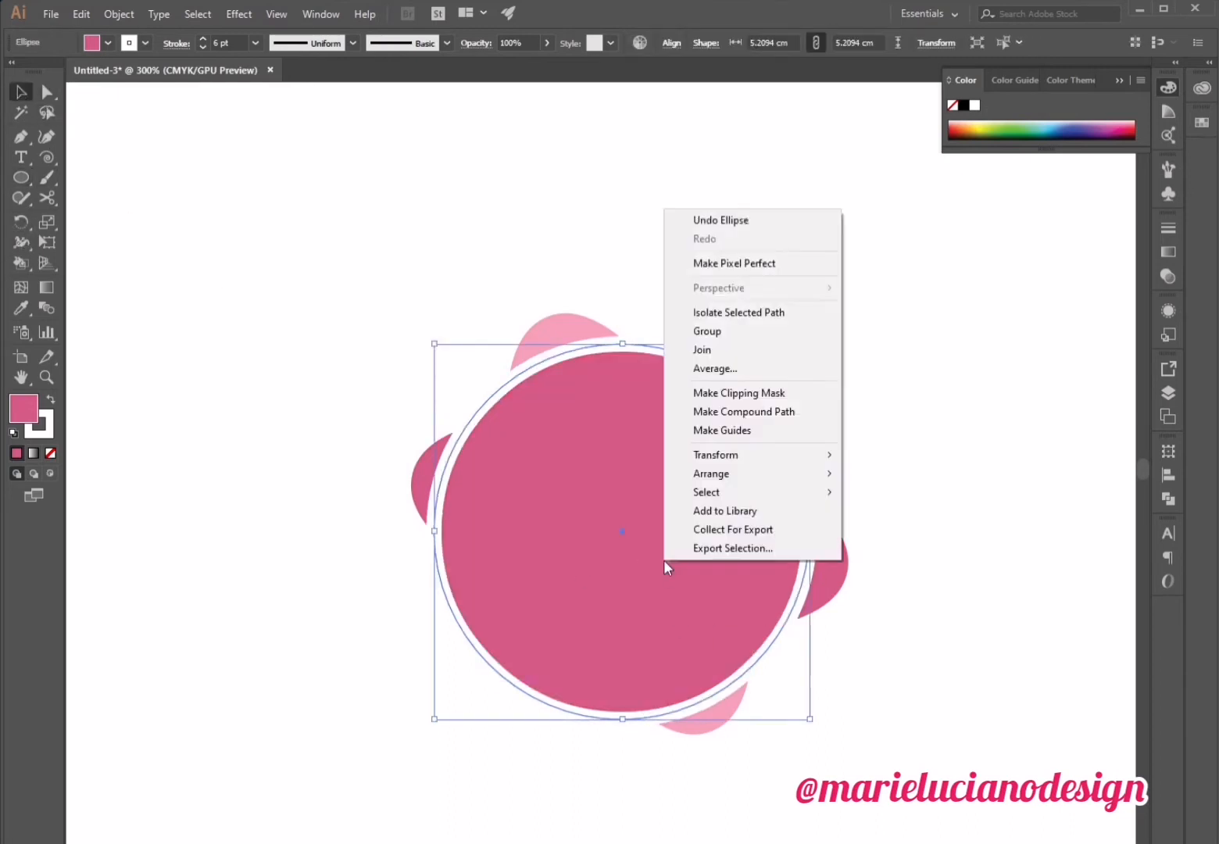
mouse_move(782, 474)
left_click(977, 530)
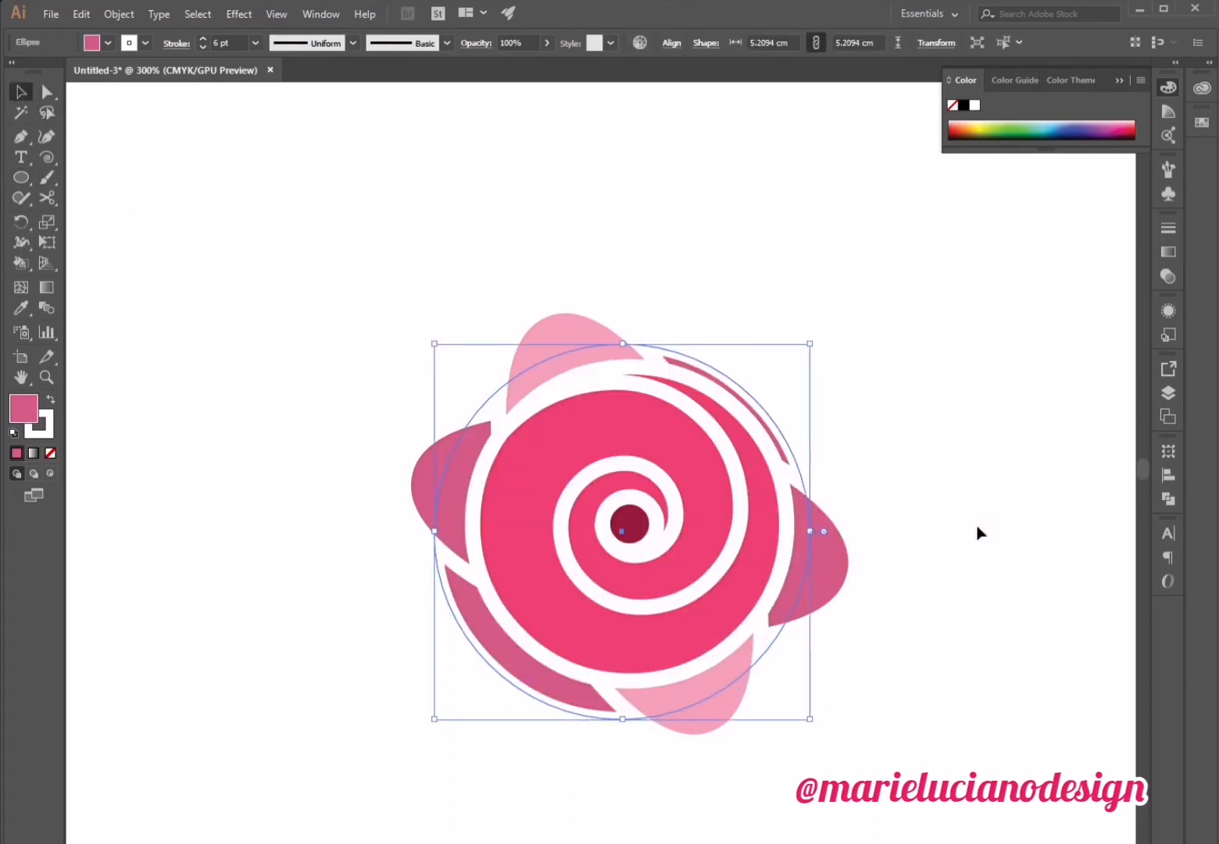
Move the new darker pink back circle so its centre matches the small crimson circle.
left_click(911, 516)
left_click_drag(778, 446, 785, 438)
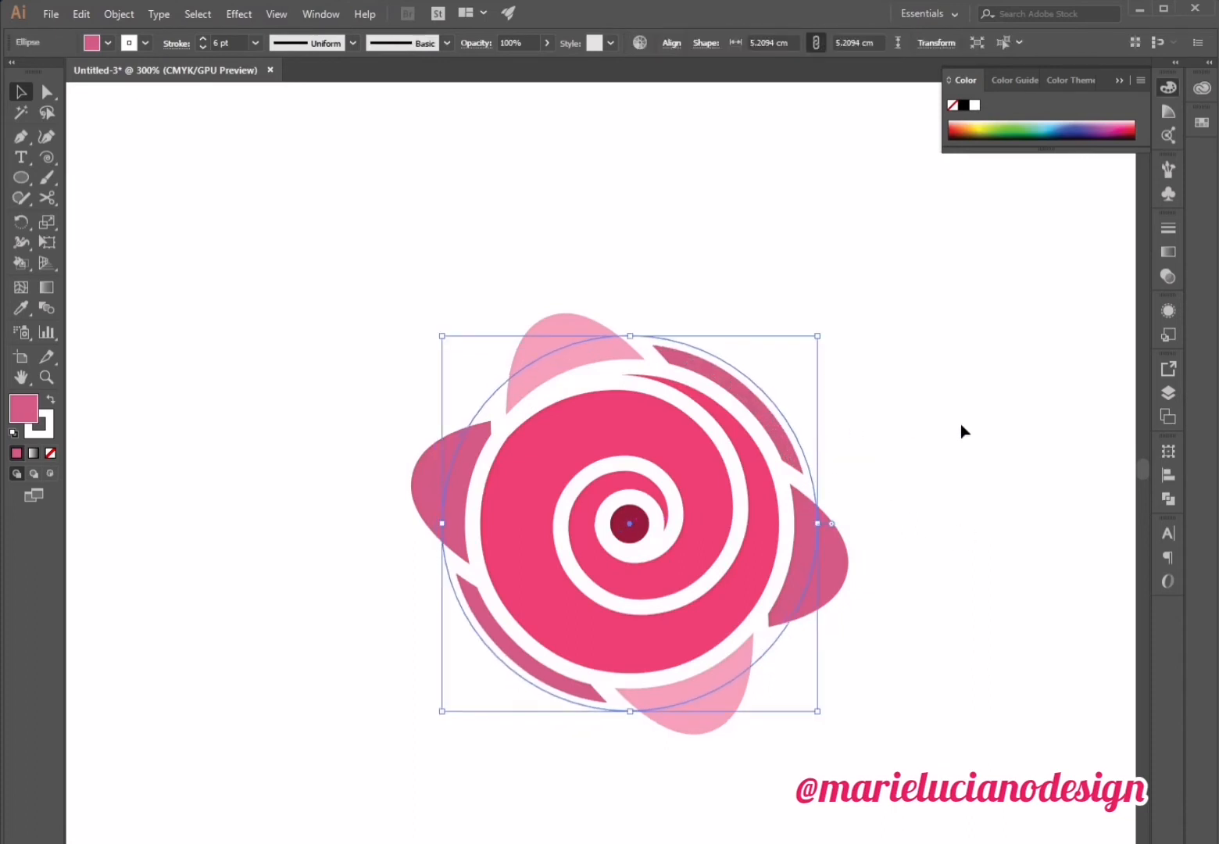
left_click(959, 424)
Narrow the back circle to about 4.92 cm wide, recentre it on the crimson circle and rotate it clockwise.
left_click(790, 430)
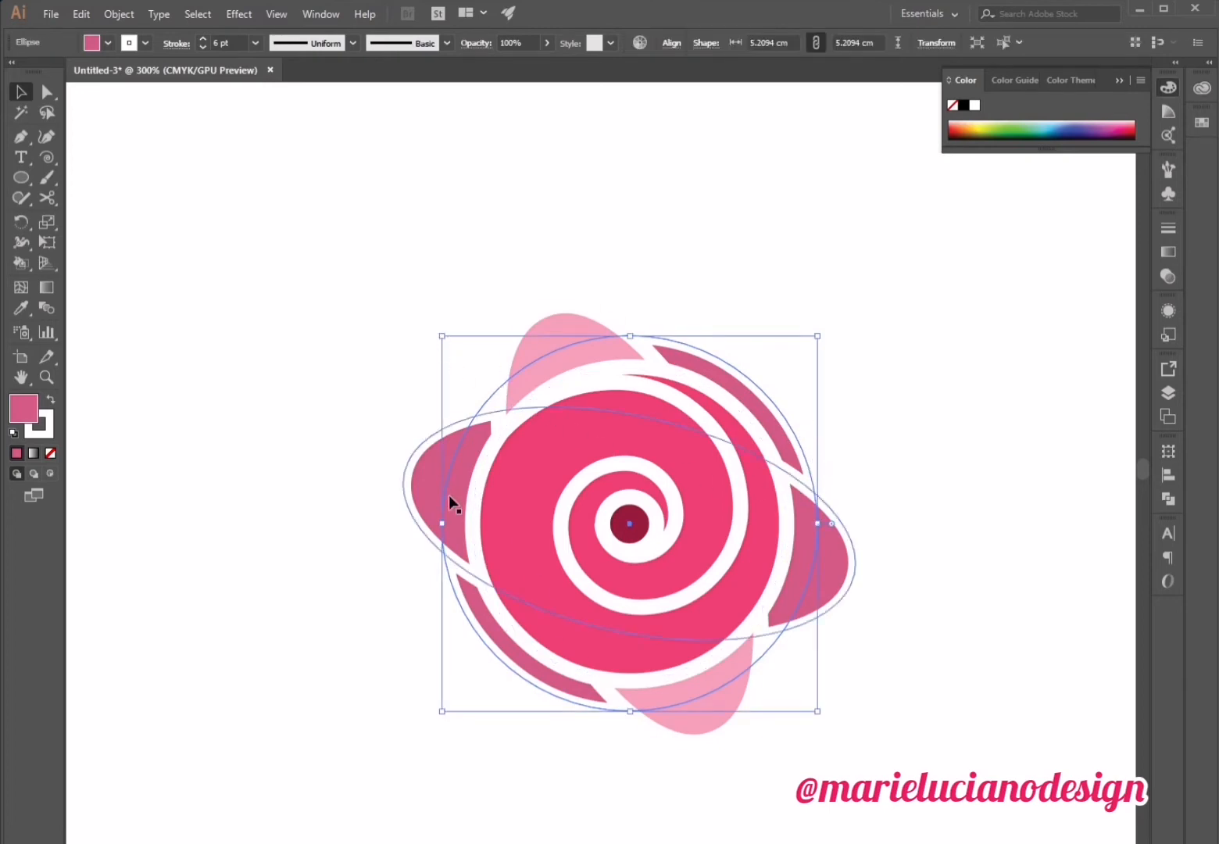
left_click_drag(443, 522, 464, 529)
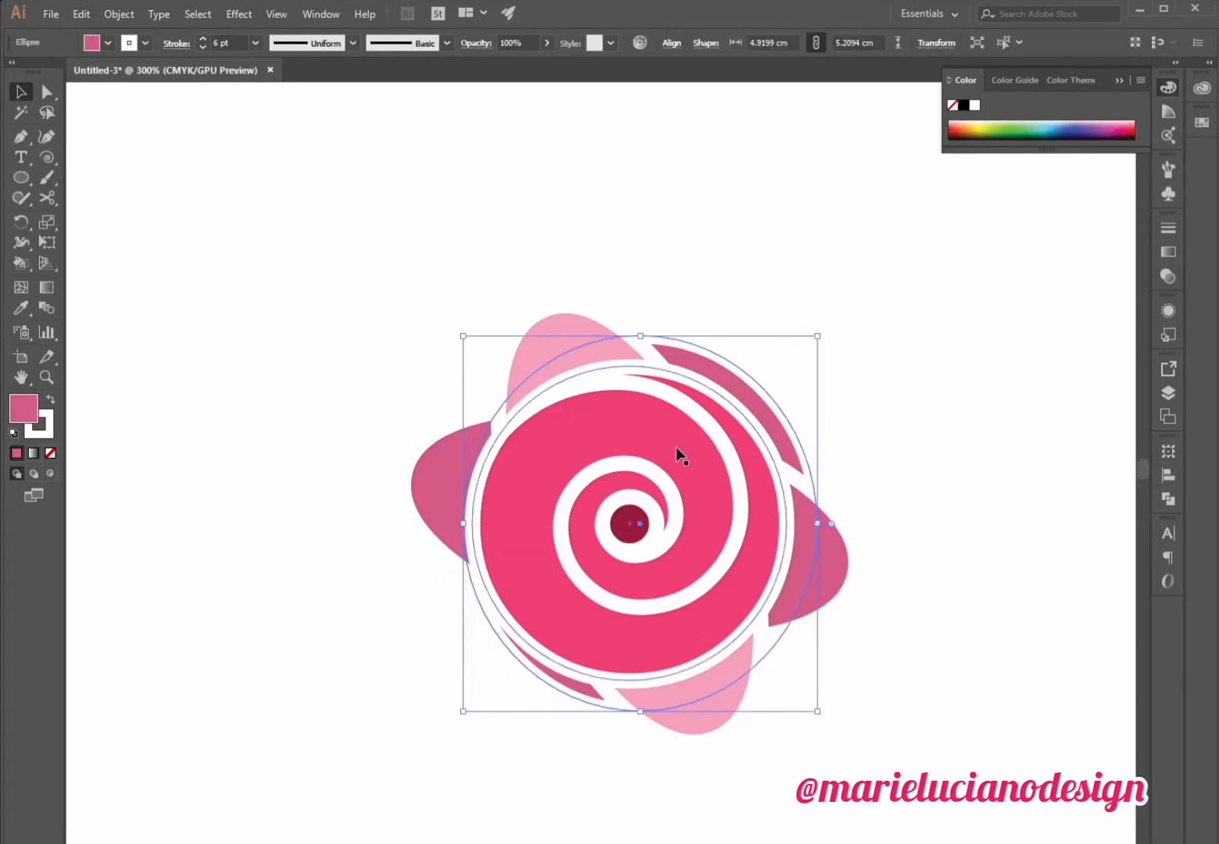
left_click_drag(789, 430, 776, 430)
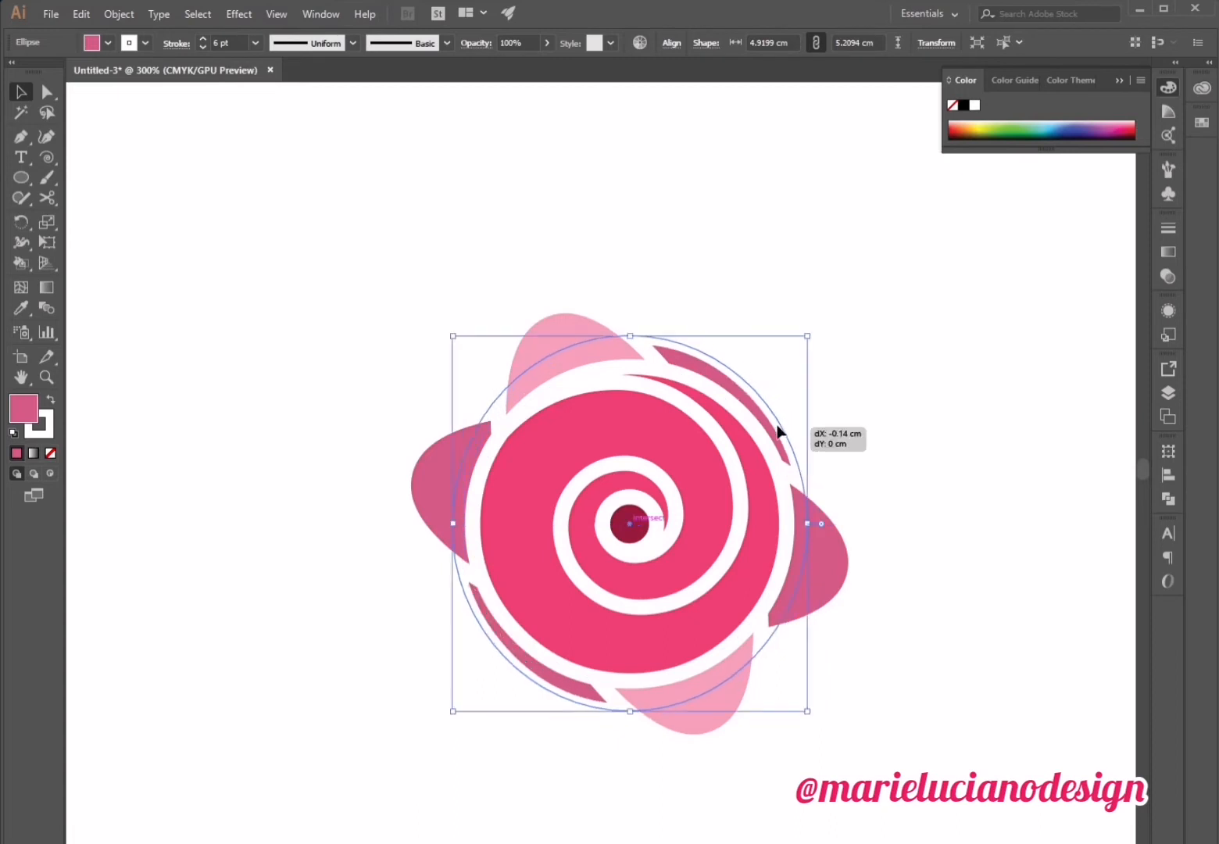
left_click_drag(813, 334, 907, 493)
left_click(891, 588)
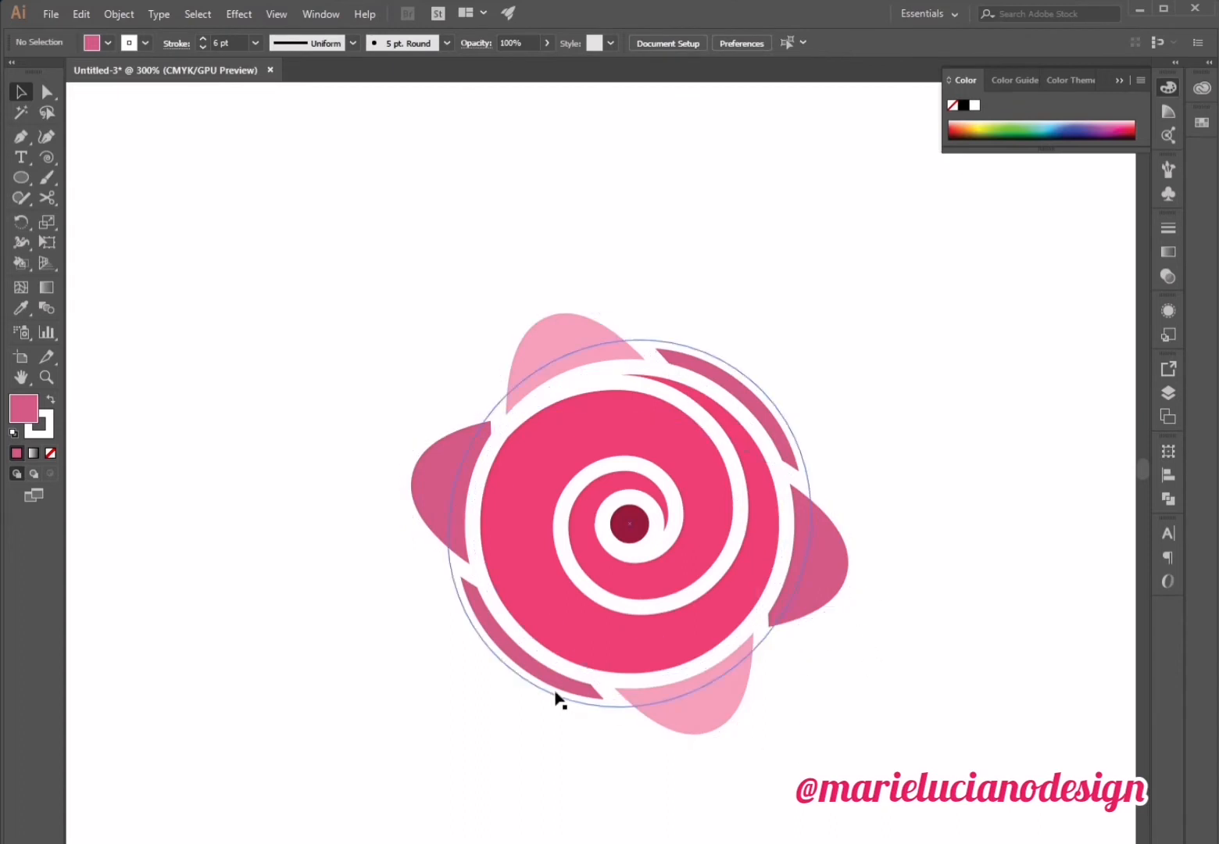
Stretch the rotated back ellipse to about 5.69 cm long and move it toward the upper right to centre it on the flower.
left_click(520, 677)
left_click_drag(506, 670, 488, 695)
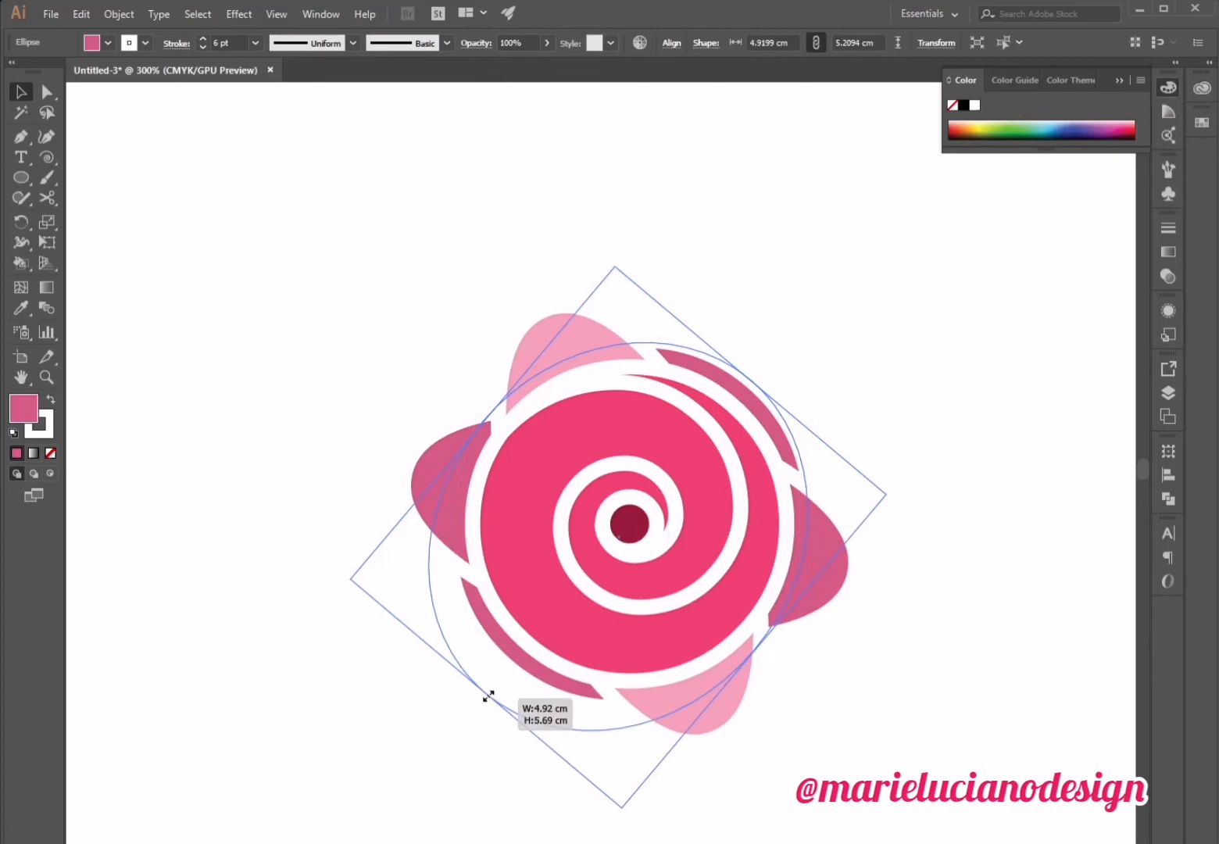
left_click(1100, 702)
left_click_drag(772, 413, 779, 408)
left_click(915, 450)
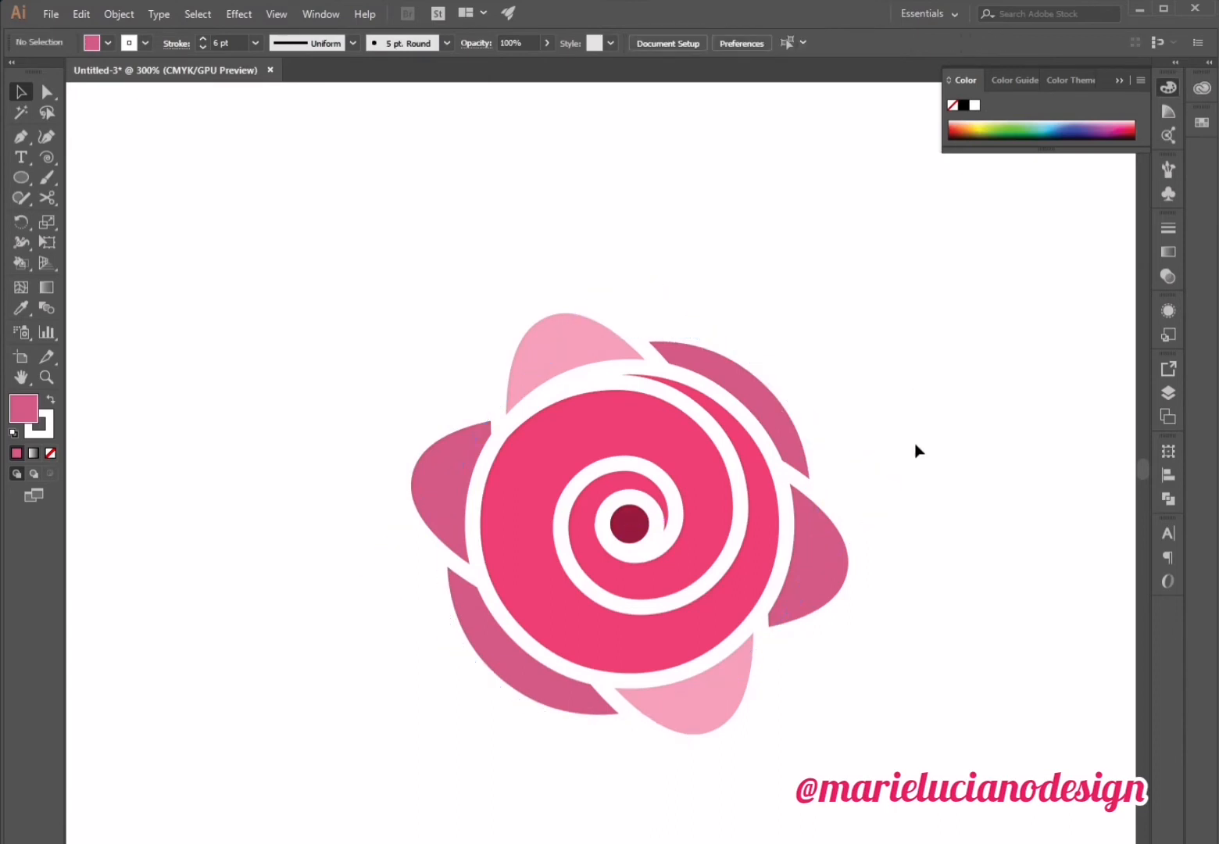
Widen the horizontal darker pink ellipse on both of its long sides to make its petals fuller.
left_click(852, 594)
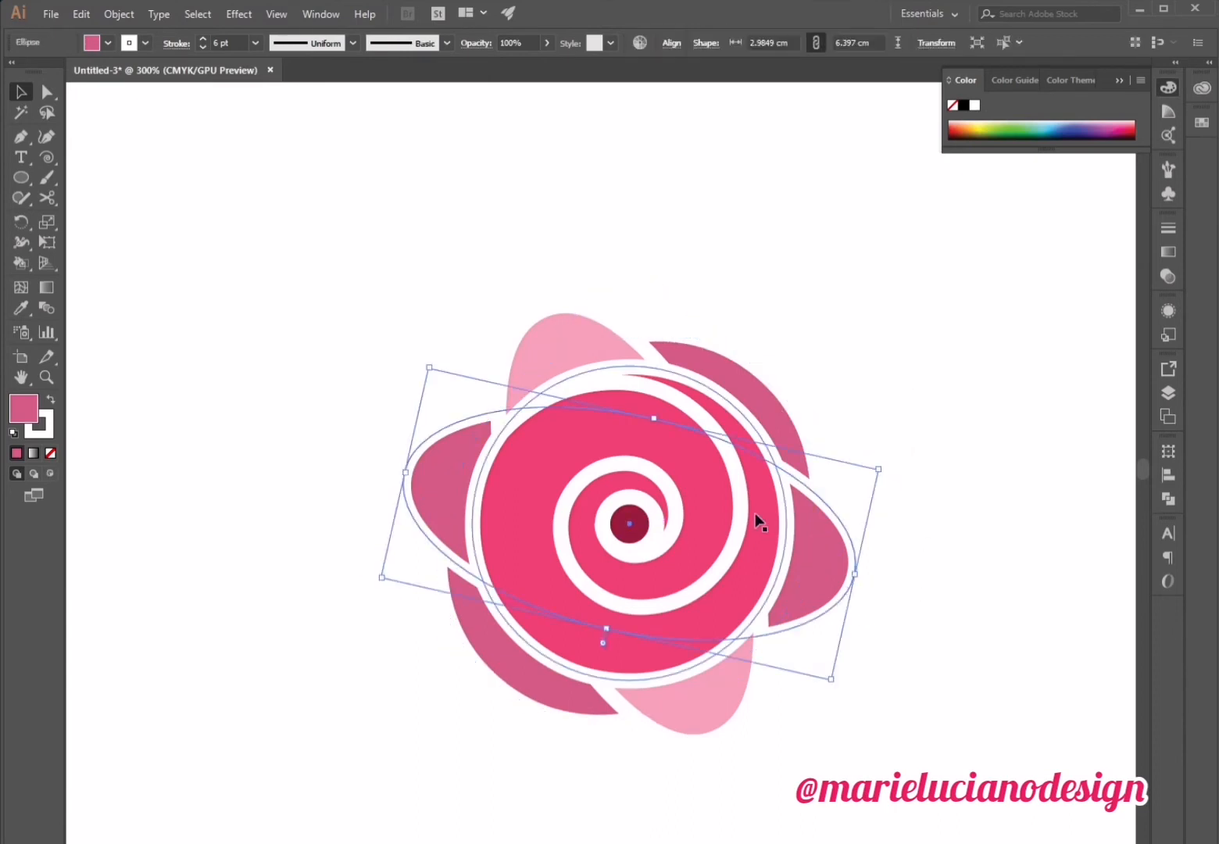
left_click_drag(654, 418, 660, 386)
left_click_drag(603, 633, 600, 658)
left_click(670, 823)
Widen the upright light pink ellipse on both of its long sides to about 3.82 cm.
left_click(576, 600)
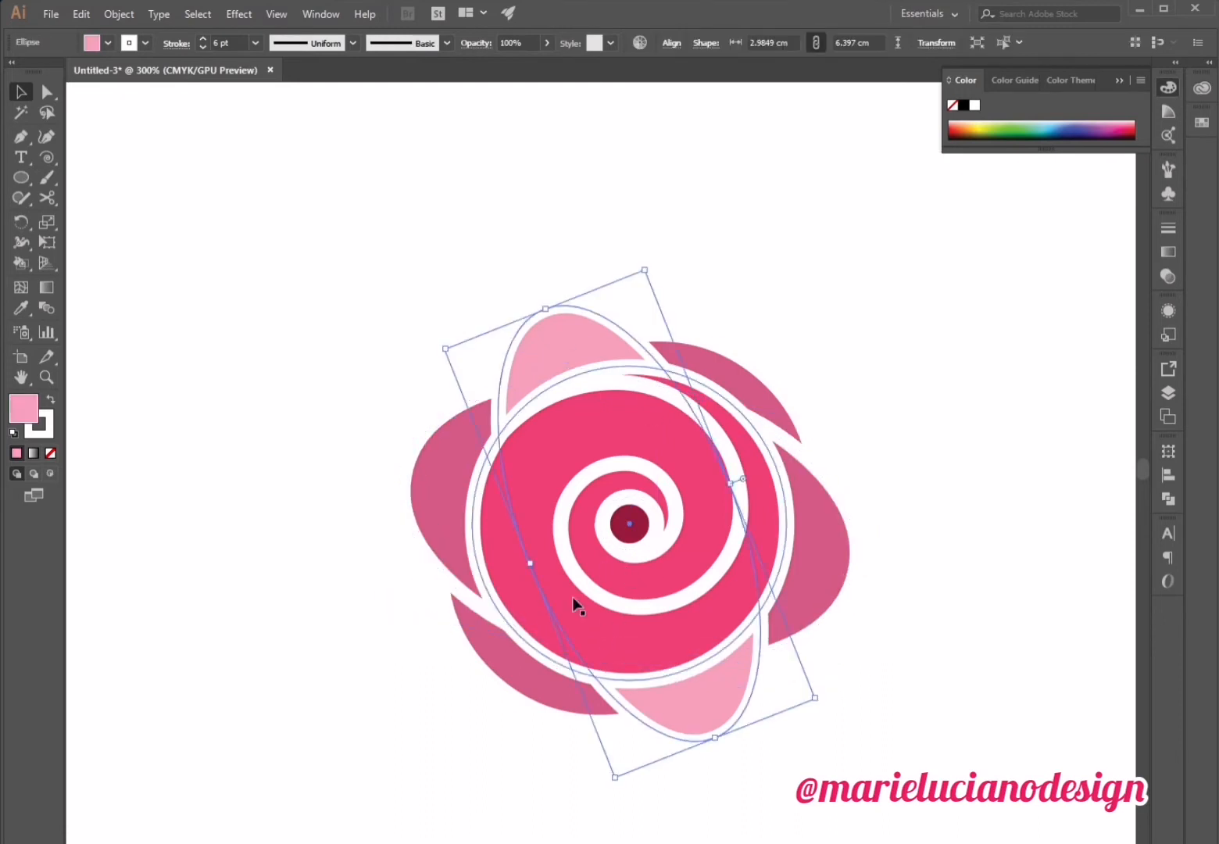
left_click_drag(528, 563, 482, 585)
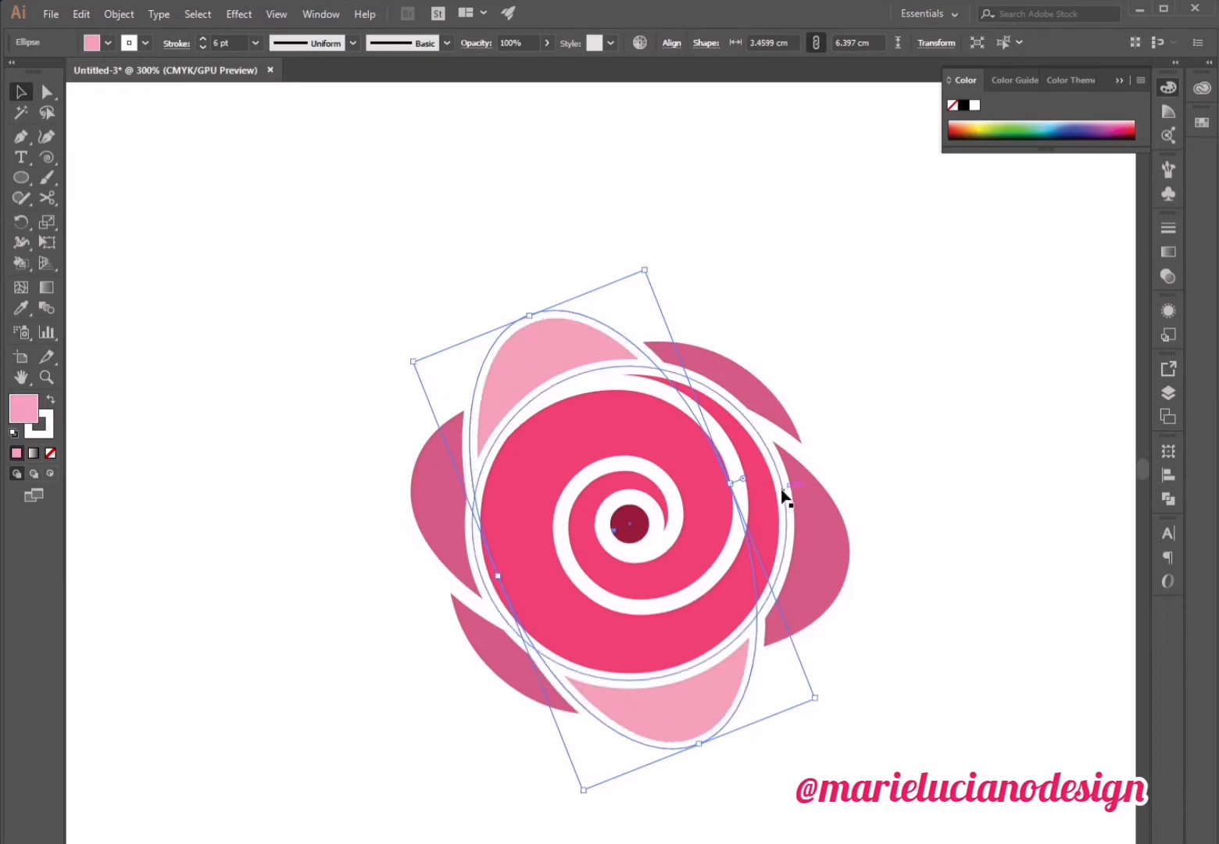
left_click_drag(733, 485, 759, 470)
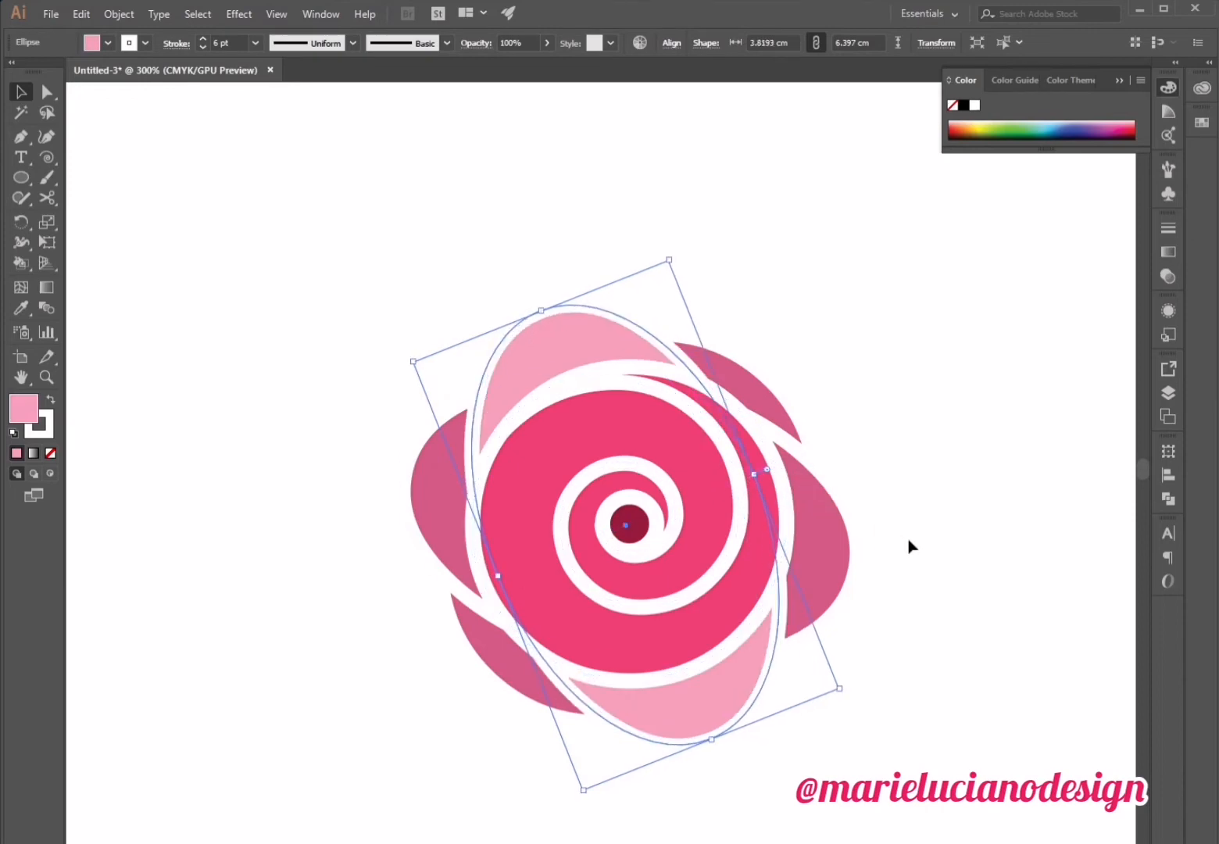
left_click(987, 819)
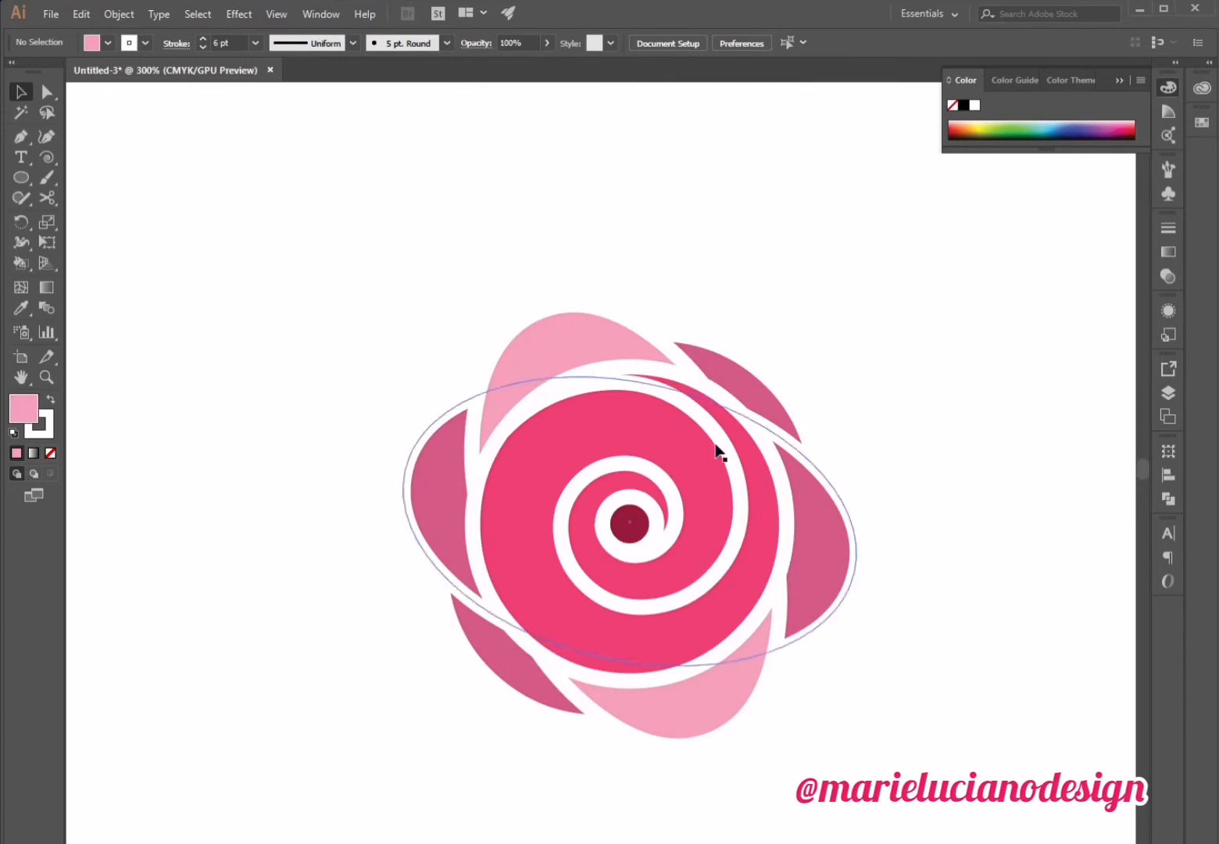
Rotate the light pink ellipse slightly counter-clockwise, and nudge it and the horizontal darker pink ellipse slightly upward.
left_click(564, 362)
left_click_drag(675, 252, 660, 248)
left_click(803, 312)
mouse_move(690, 737)
left_mouse_down()
mouse_move(702, 730)
mouse_move(691, 728)
left_mouse_up()
left_click_drag(821, 559, 822, 554)
left_click(933, 605)
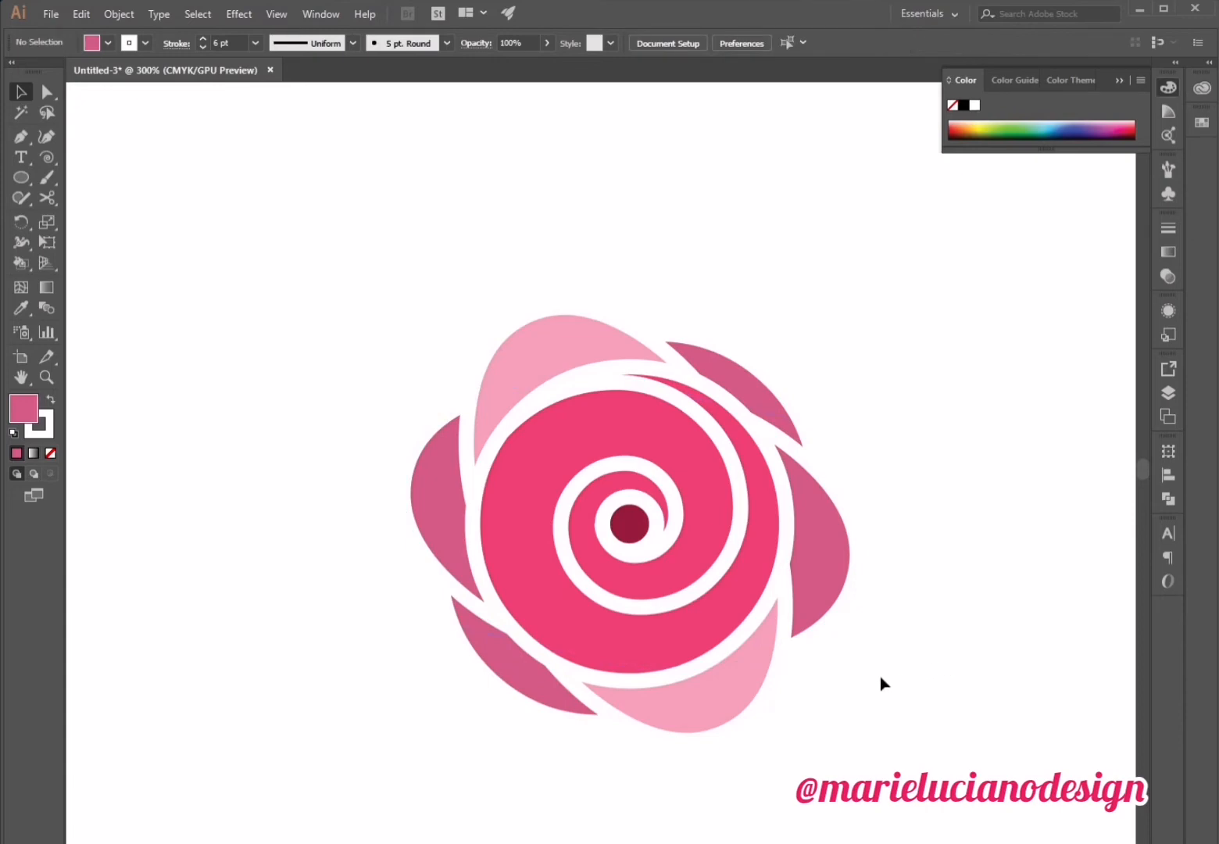
Fill the rearmost rotated ellipse with the dark plum colour 843454.
left_click(47, 378)
left_click(356, 520, "alt")
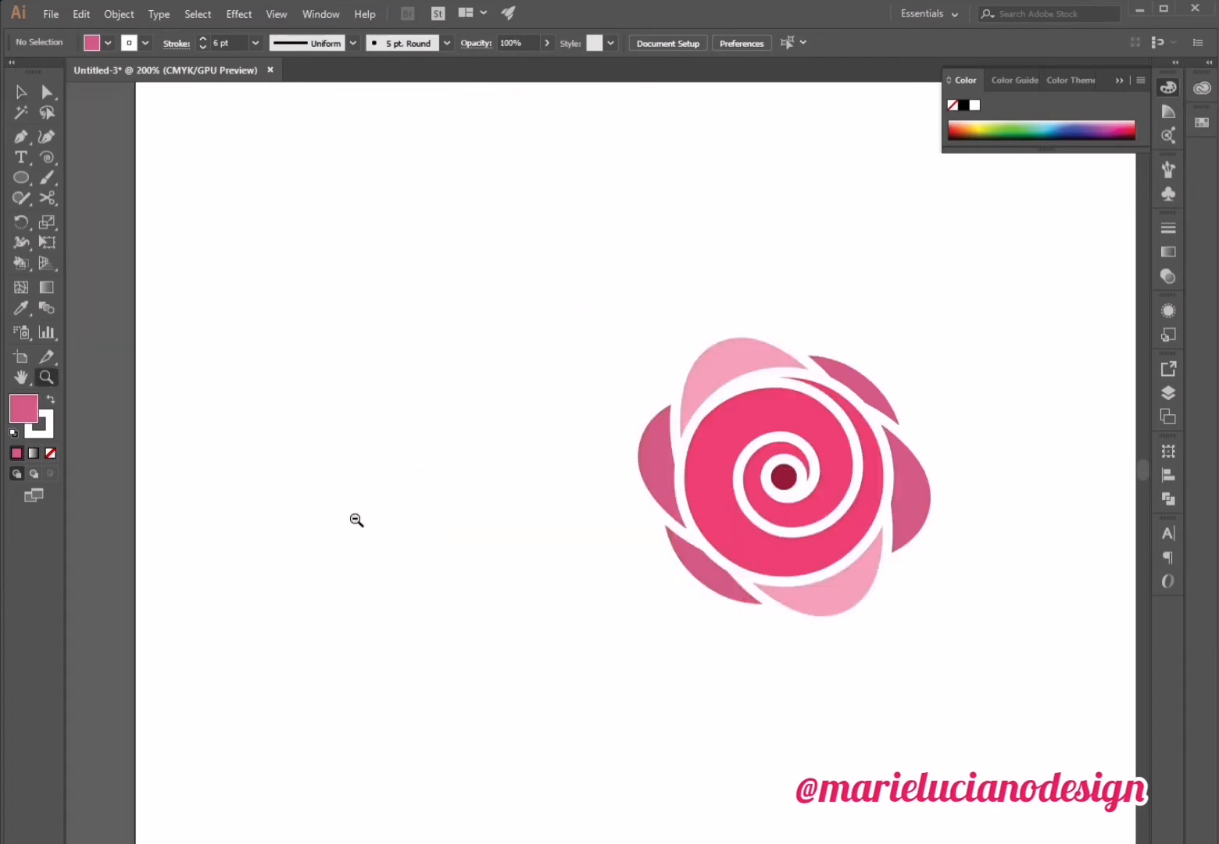
left_click(356, 520, "alt")
left_click_drag(590, 664, 435, 719)
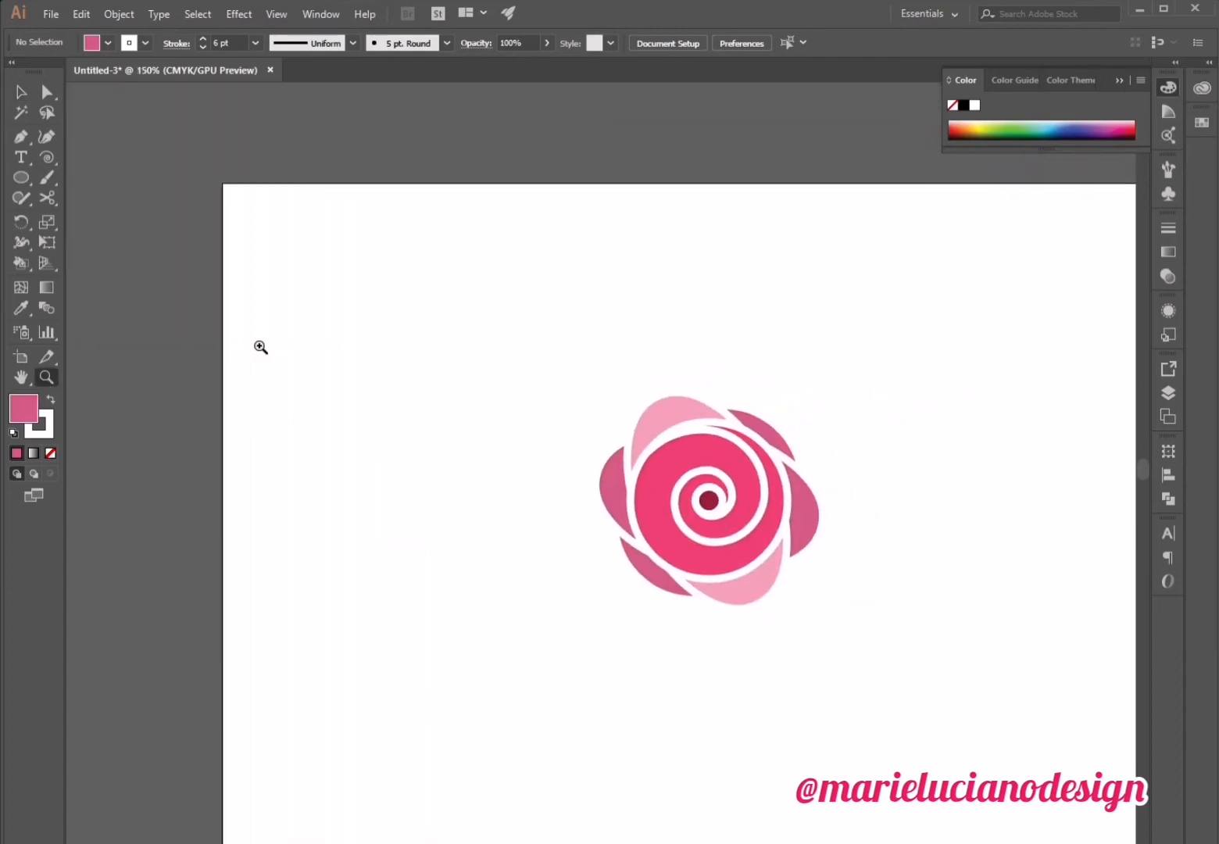
left_click(24, 90)
left_click(653, 577)
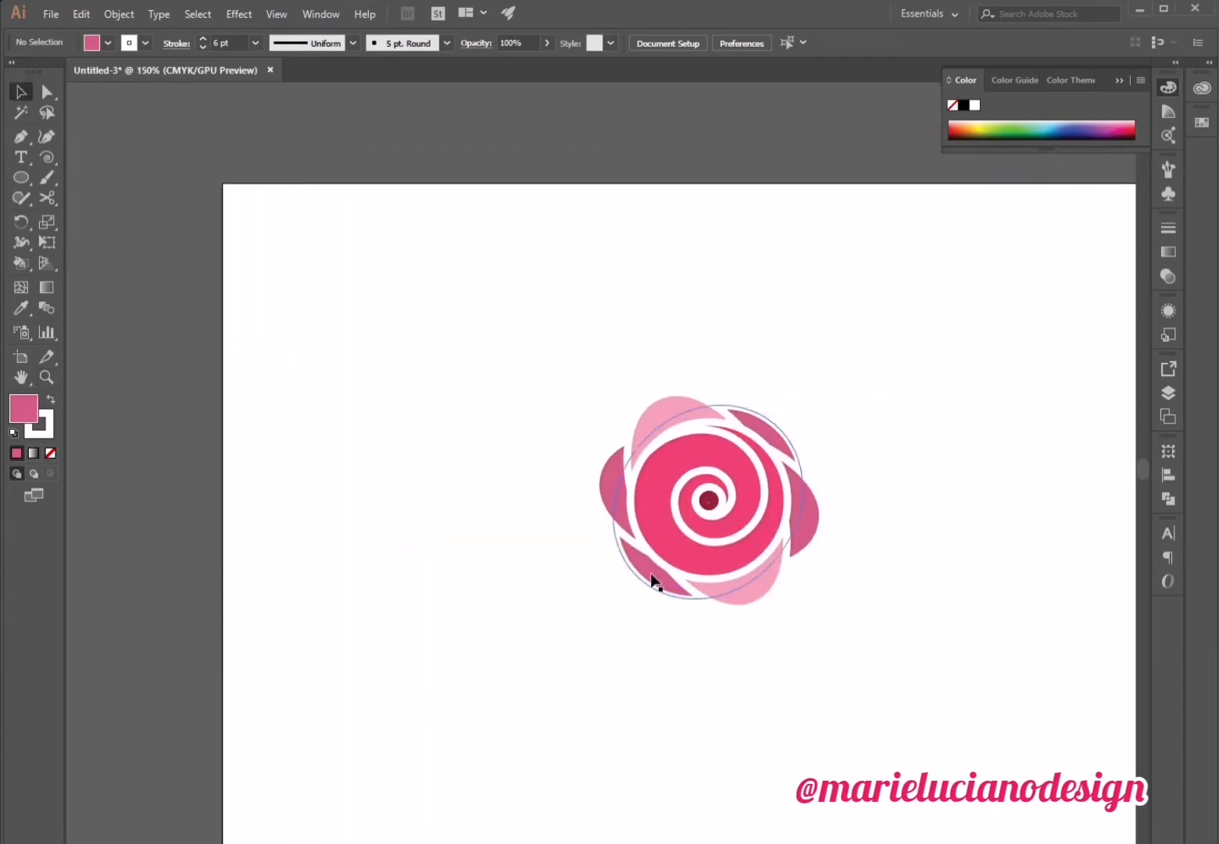
double_click(22, 407)
mouse_move(689, 452)
left_mouse_down()
mouse_move(696, 422)
mouse_move(702, 441)
mouse_move(723, 436)
left_mouse_up()
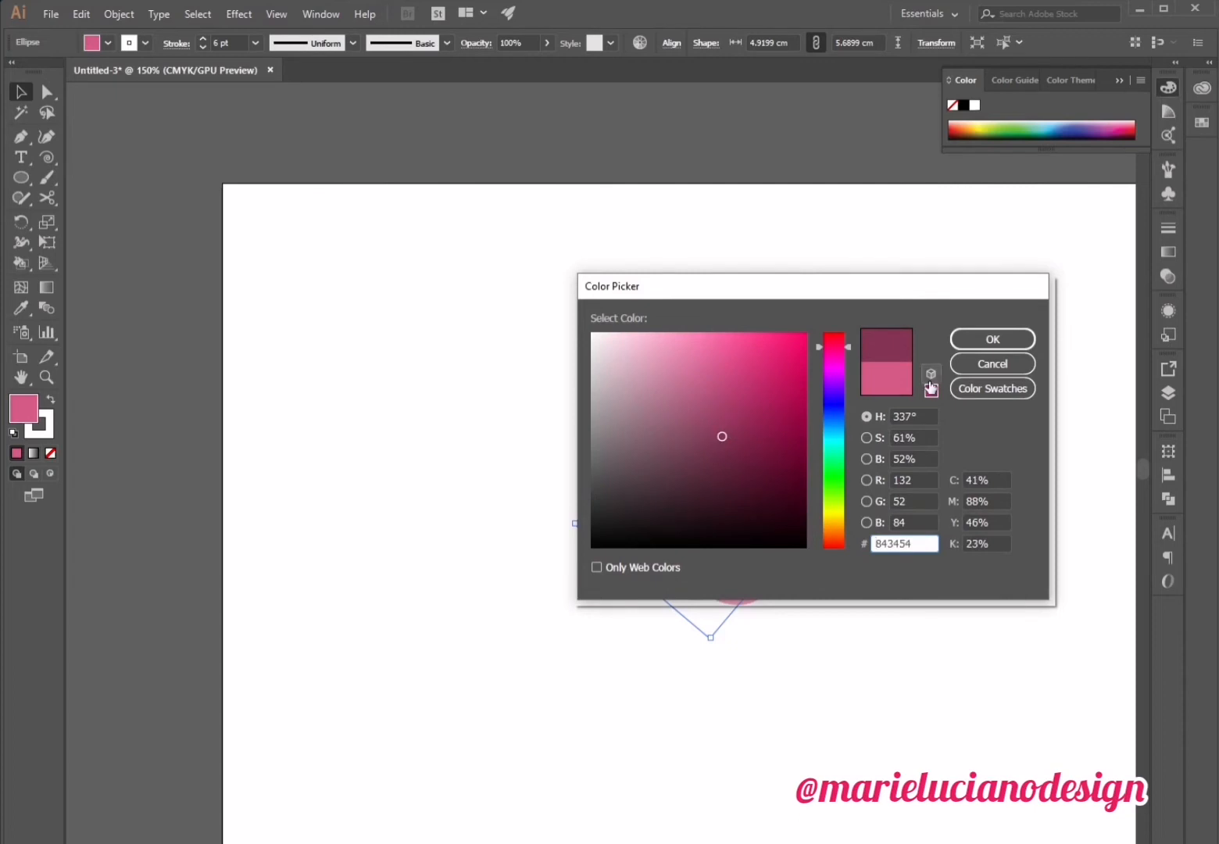
left_click(992, 338)
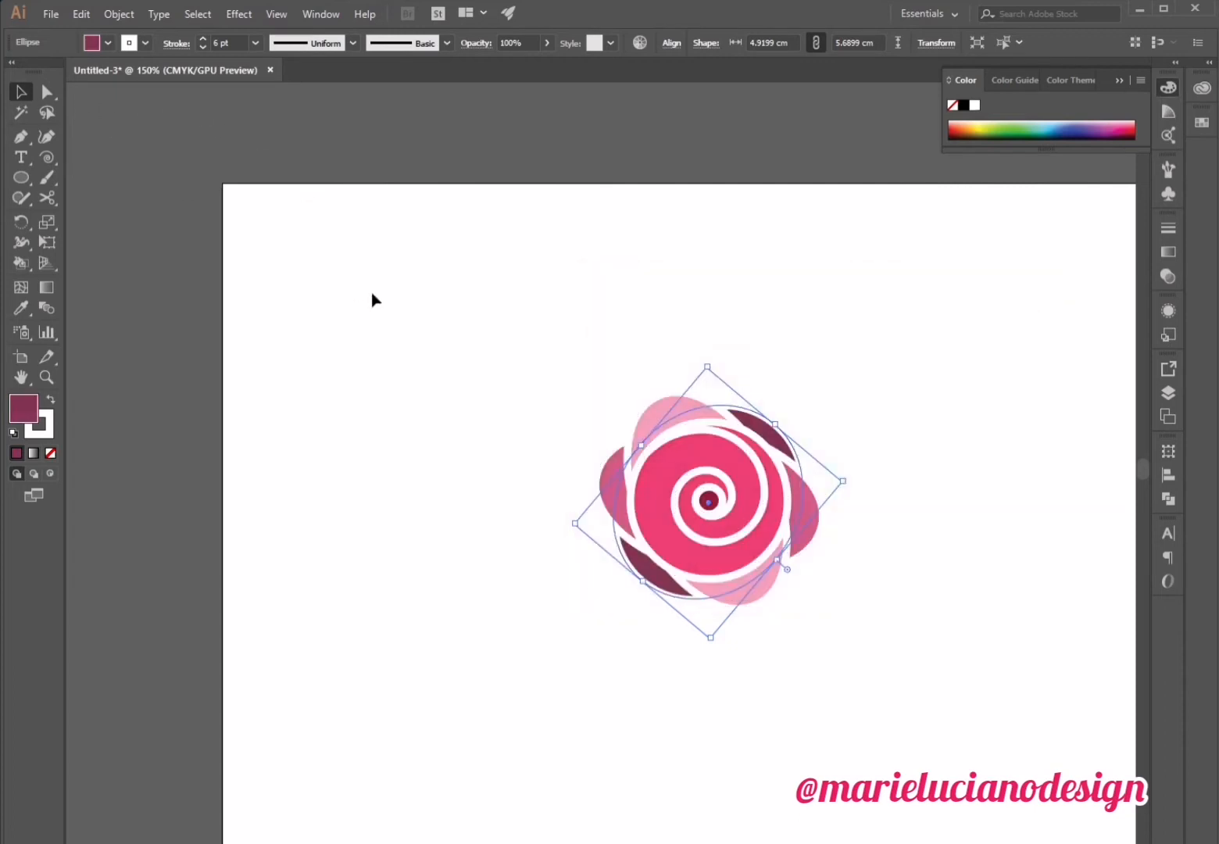
left_click(588, 427)
Select all the shapes of the flower and group them.
left_click_drag(492, 314, 928, 679)
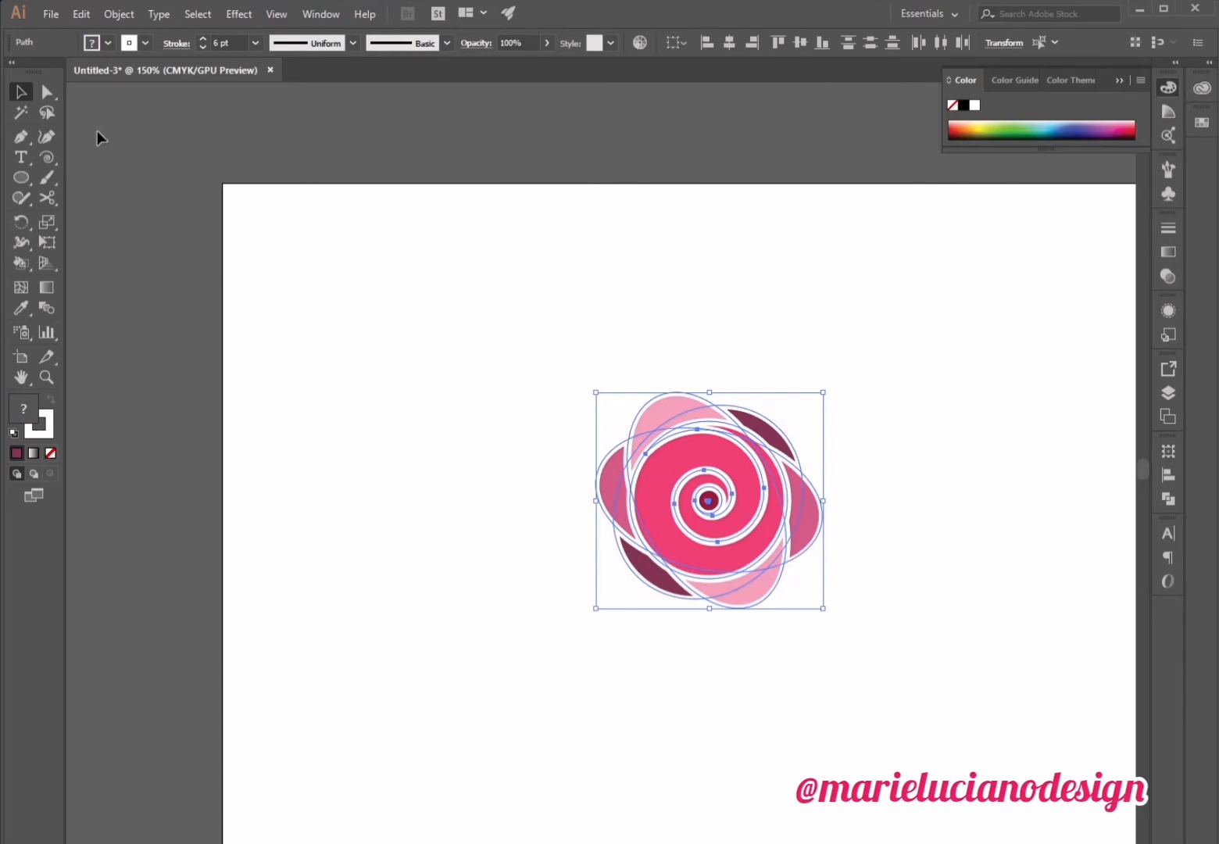
left_click(126, 15)
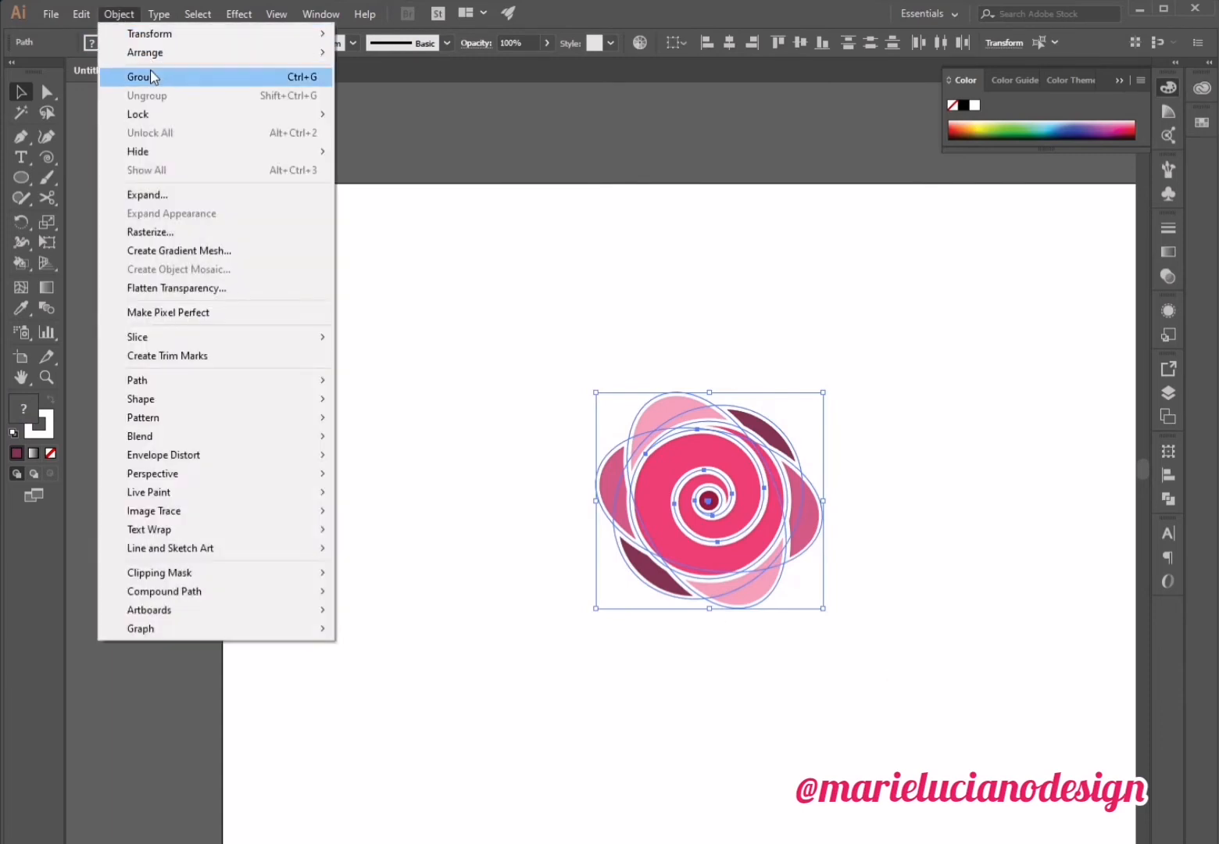
left_click(148, 151)
left_click(333, 531)
Move the grouped flower toward the upper-left area of the artboard.
left_click(50, 381)
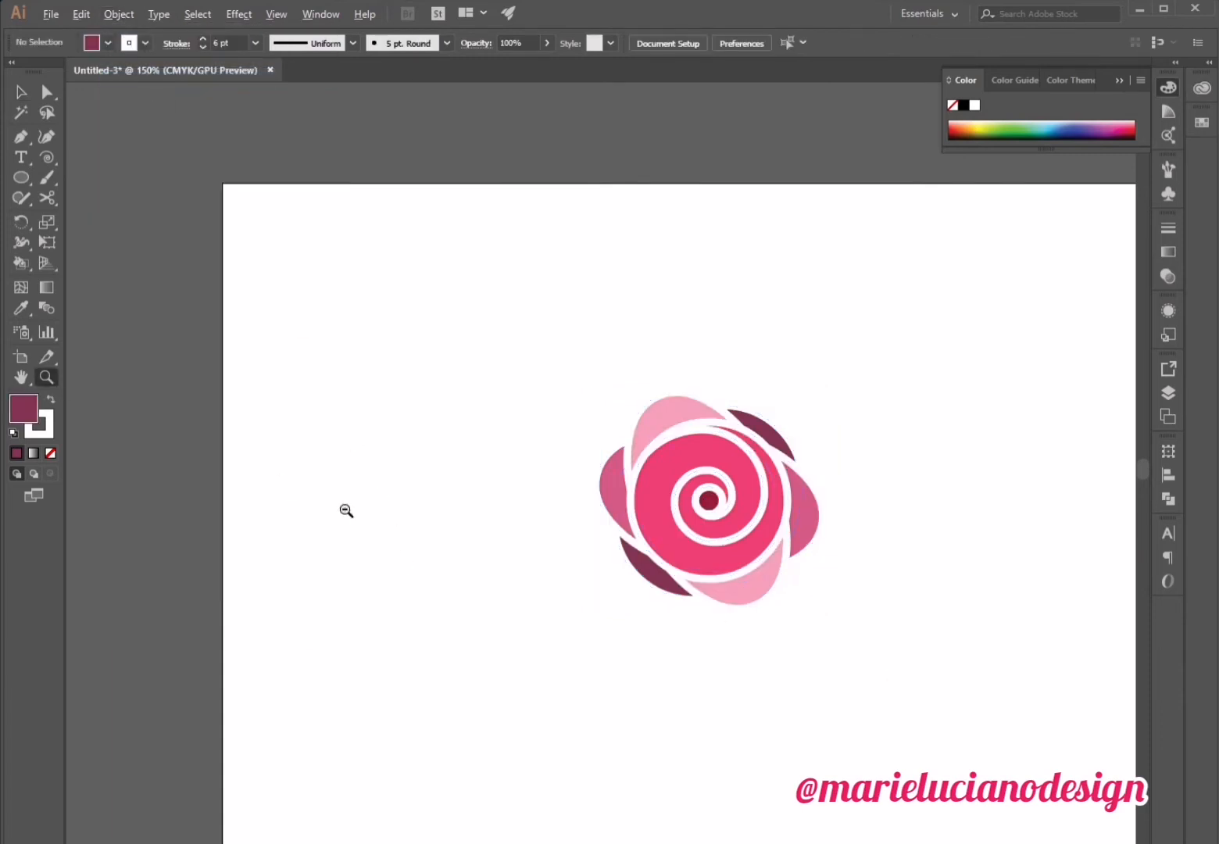
left_click(397, 519, "alt")
left_click_drag(596, 616, 376, 650)
left_click(21, 92)
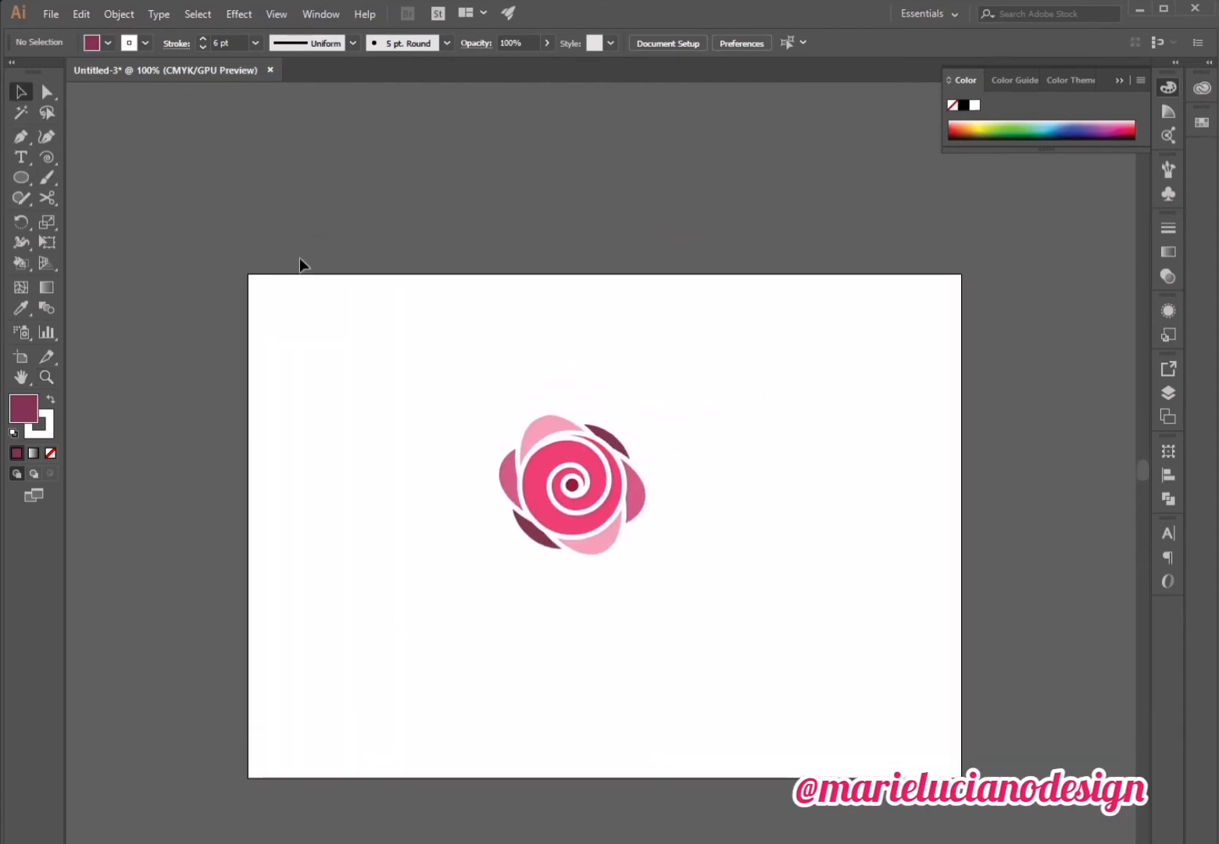
left_click_drag(563, 481, 418, 403)
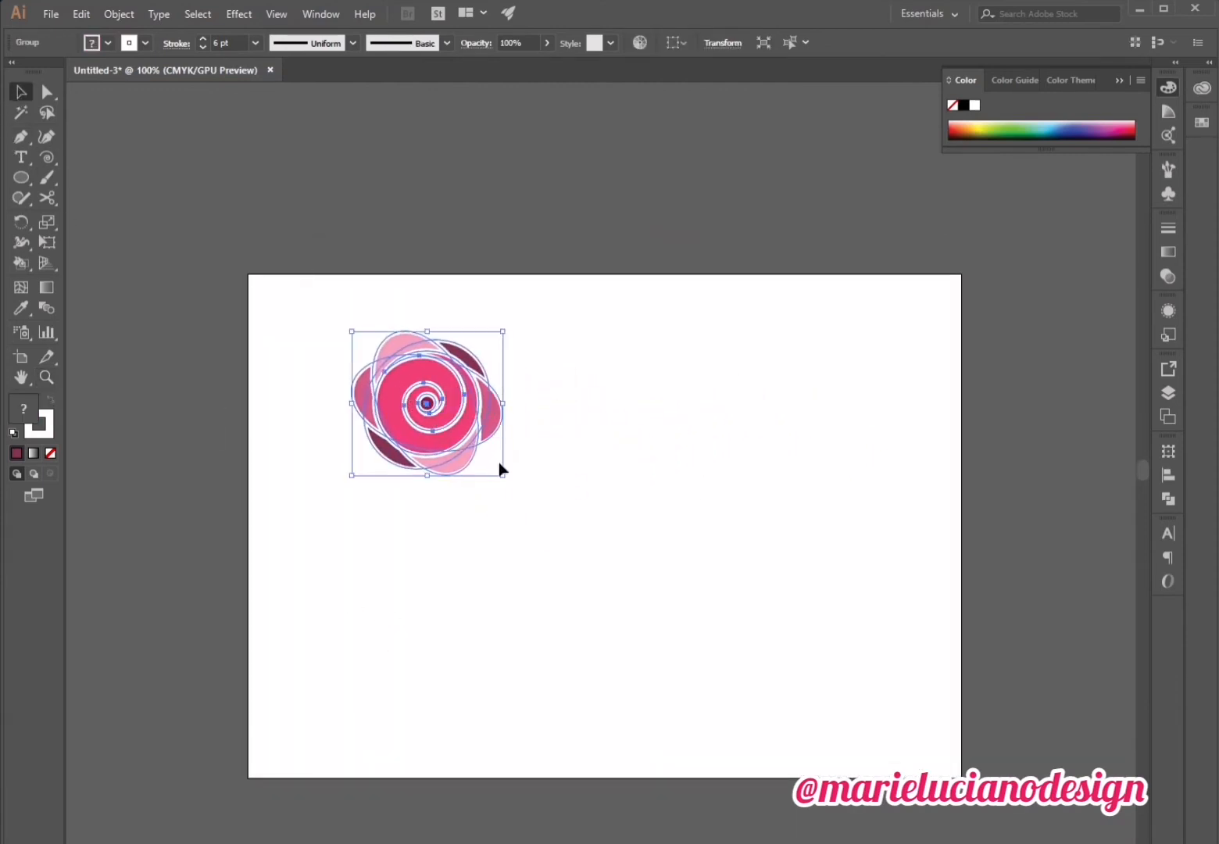
Draw a square about 12.31 cm wide below and to the right of the flower.
left_click_drag(21, 177, 74, 178)
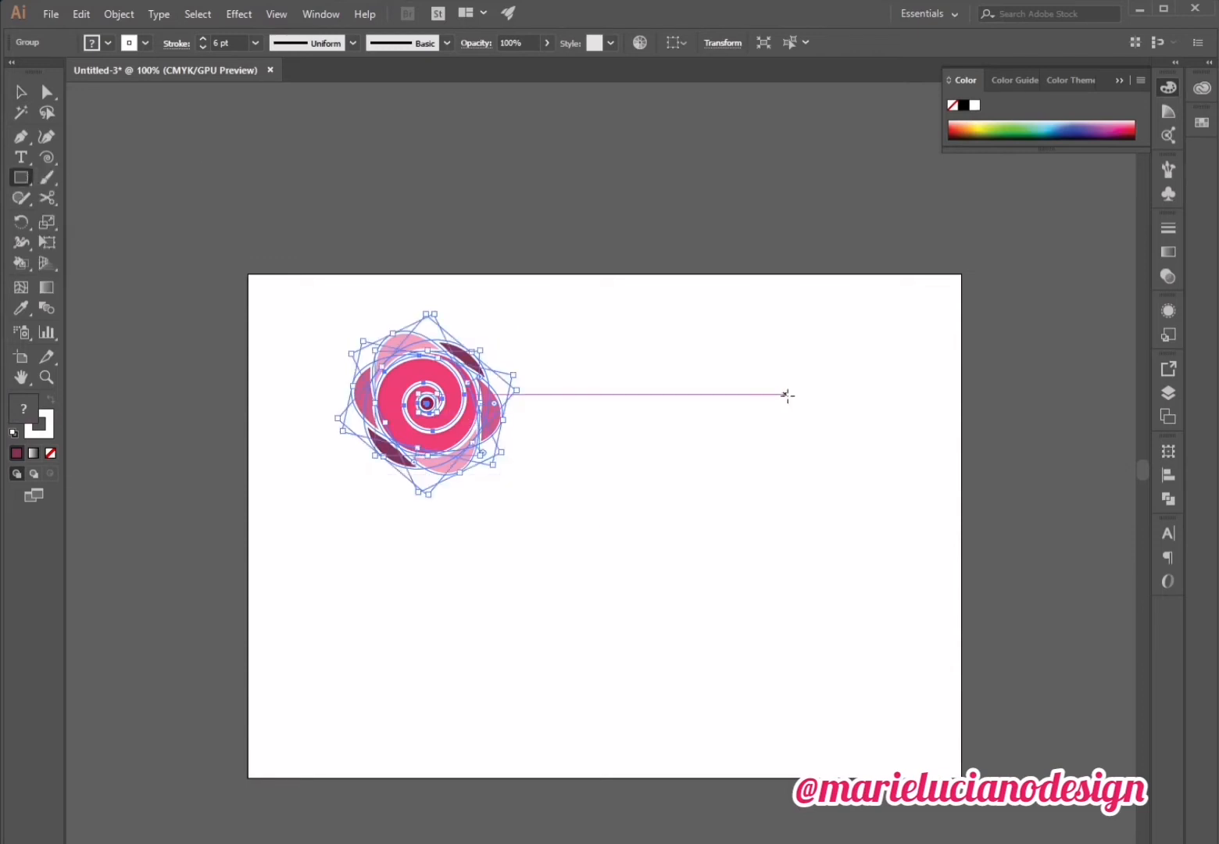
left_click_drag(789, 394, 494, 648)
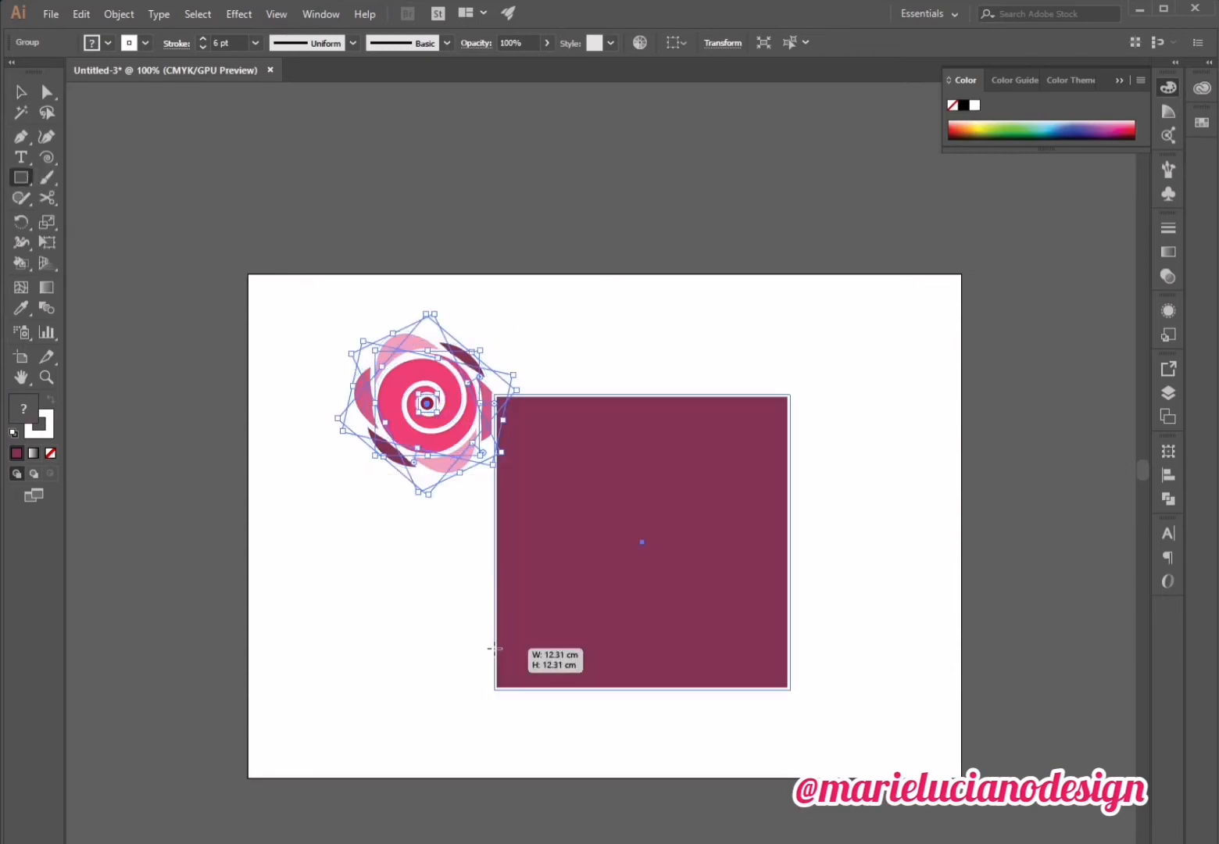
left_click(21, 92)
left_click(158, 341)
Remove the square's fill and give it a black 000000 stroke.
left_click(626, 576)
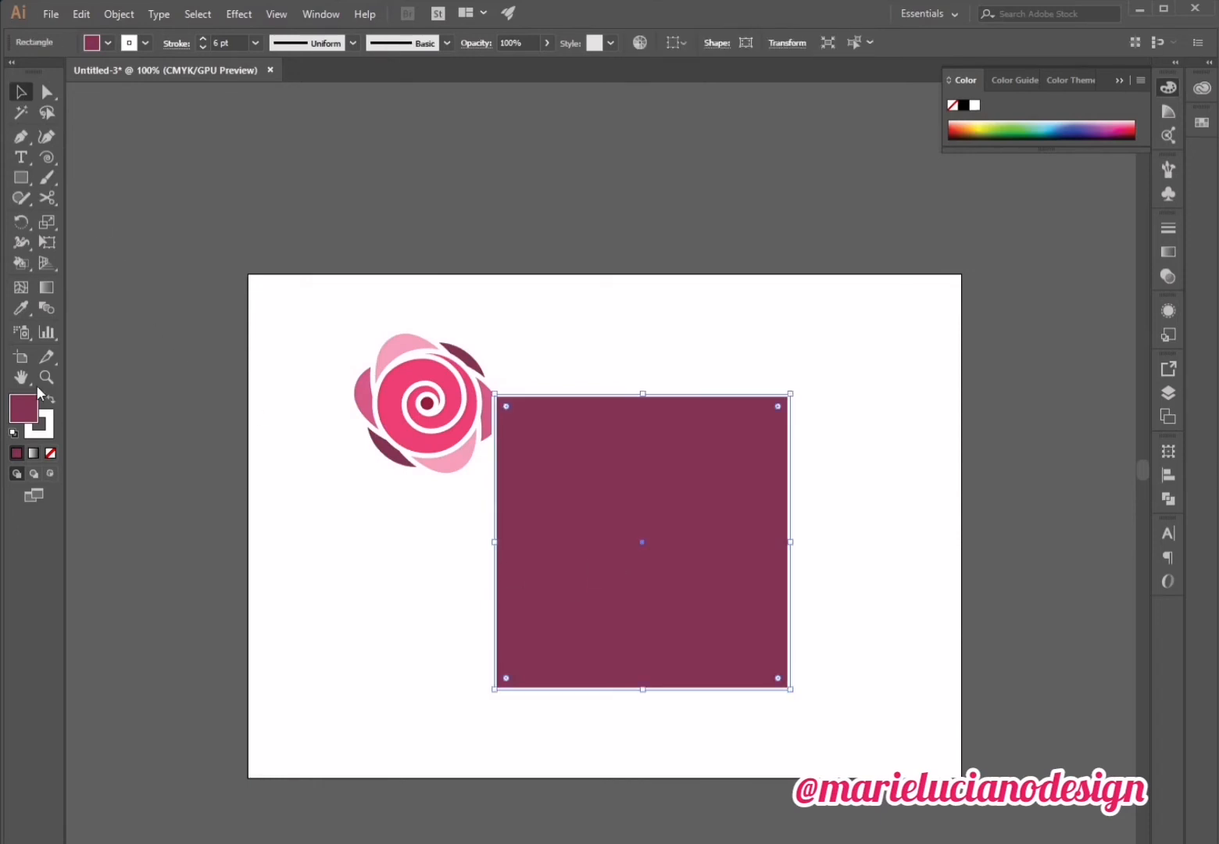
left_click(49, 452)
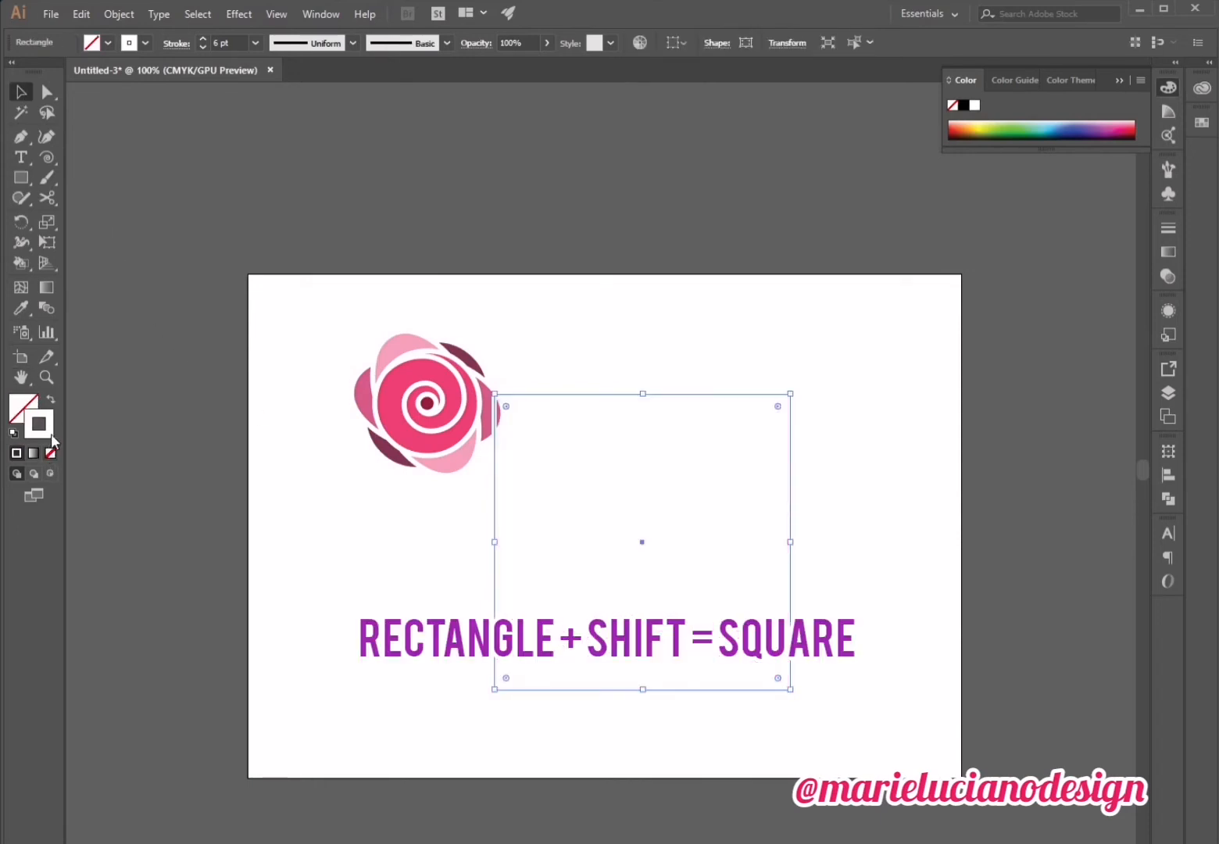
double_click(51, 434)
left_click(594, 545)
left_click(990, 340)
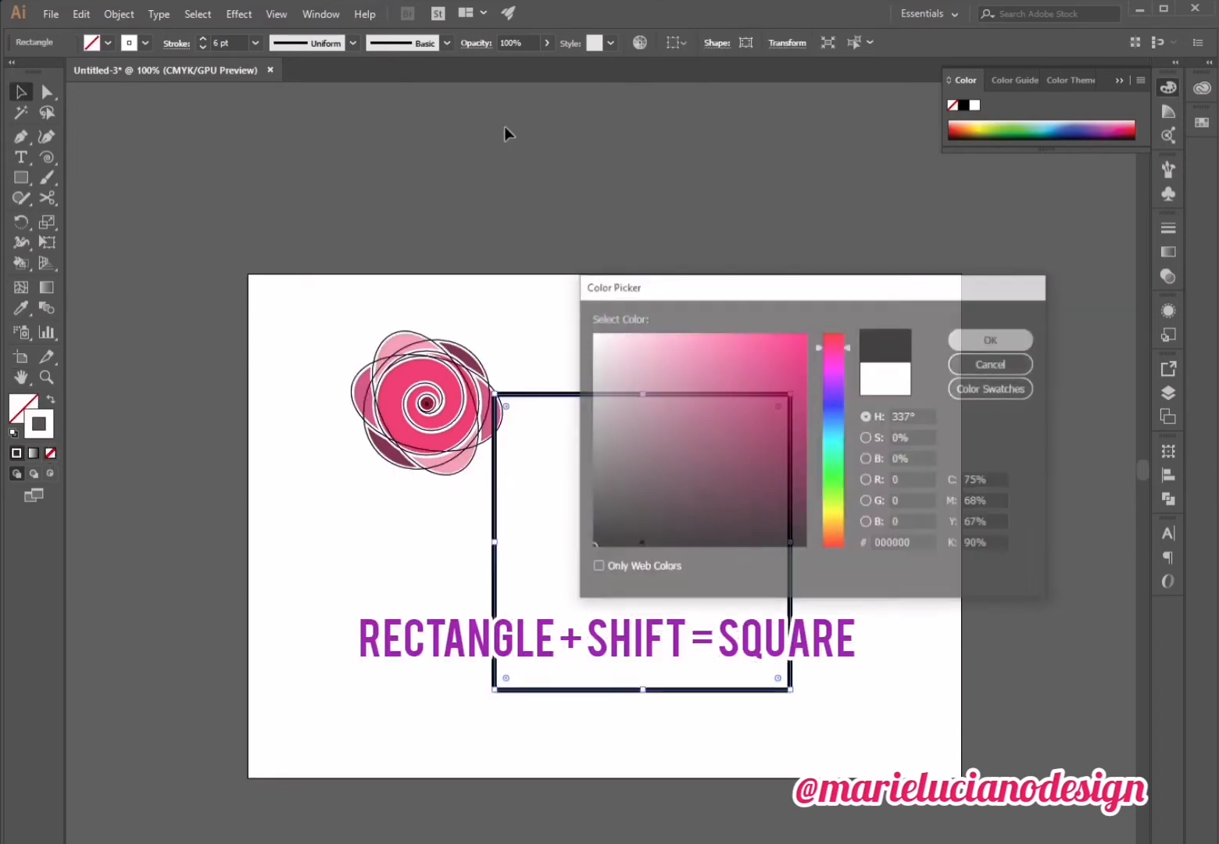
left_click(648, 311)
Move the black square slightly up and to the left, and send it behind the flower.
left_click_drag(685, 397, 659, 389)
left_click(670, 324)
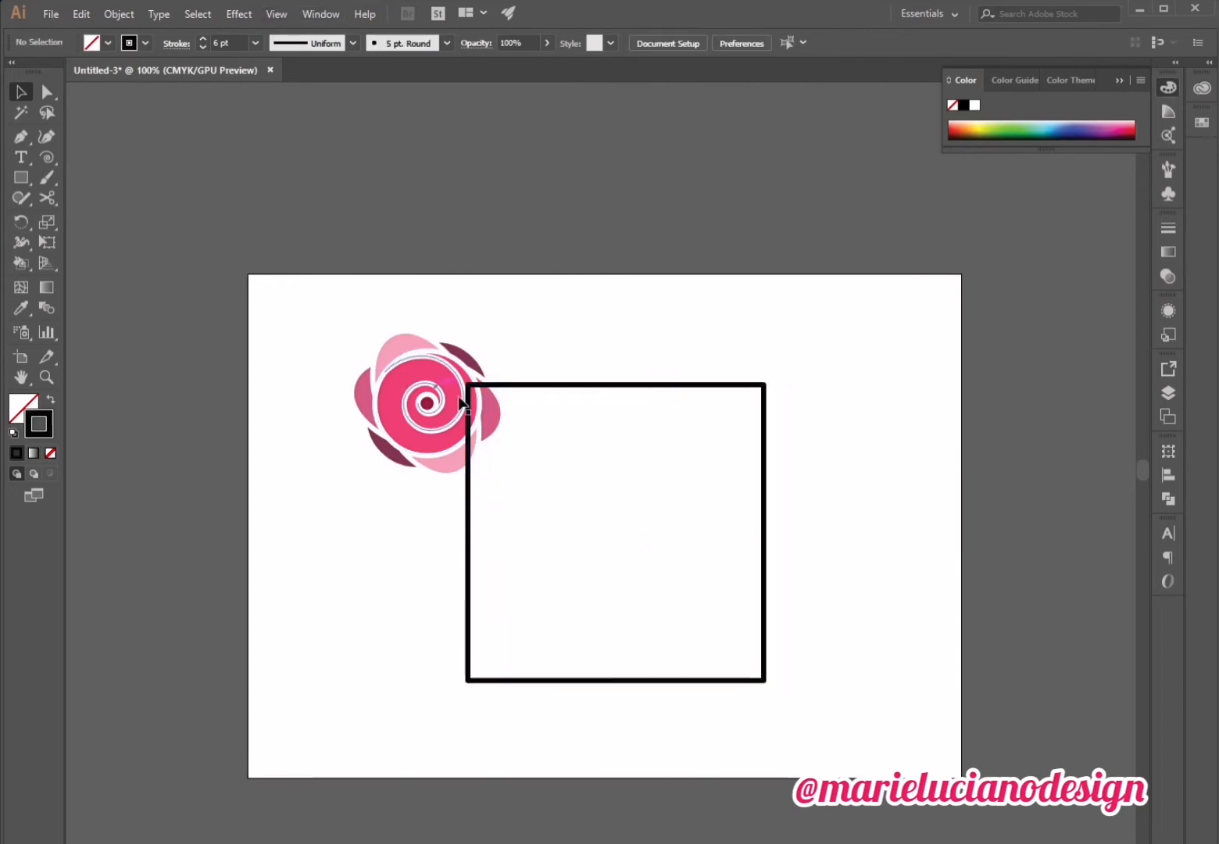
left_click(626, 387)
right_click(626, 386)
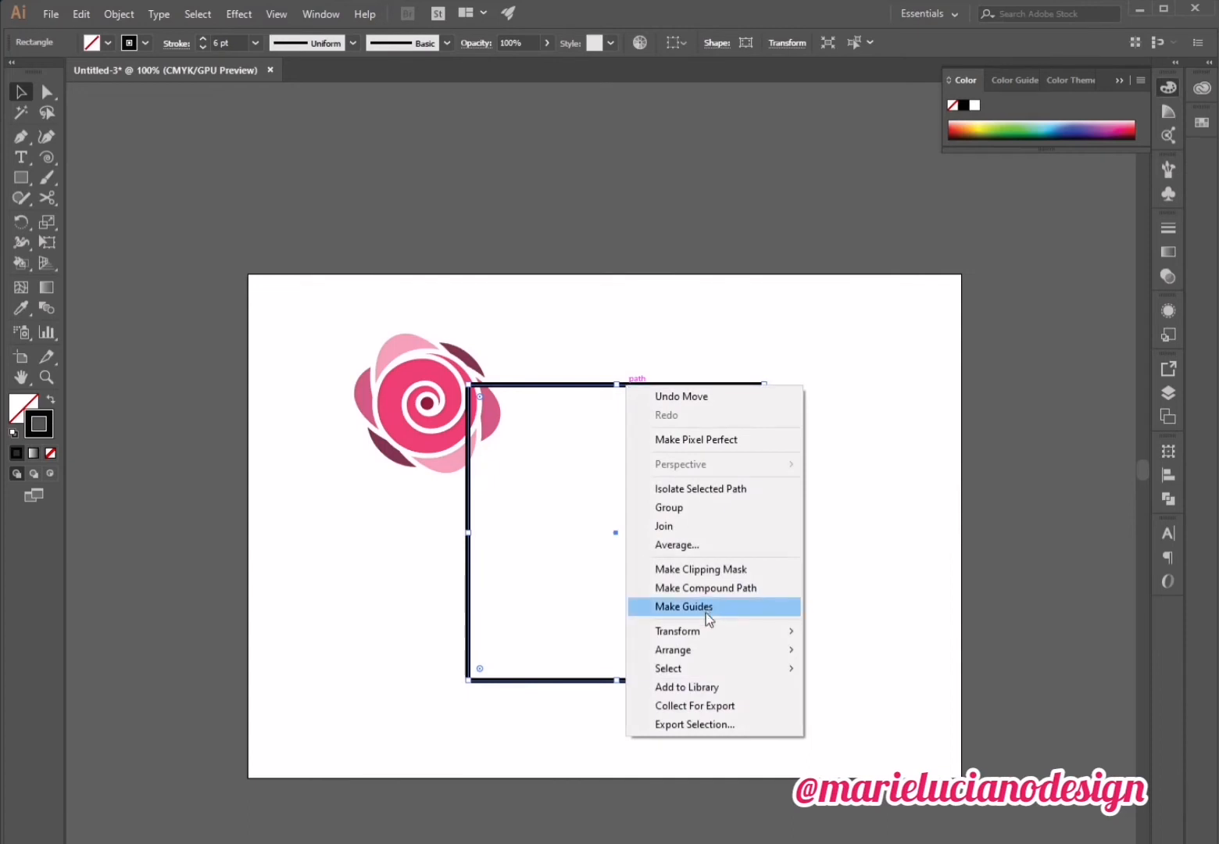
mouse_move(718, 647)
left_click(822, 704)
left_click(482, 465)
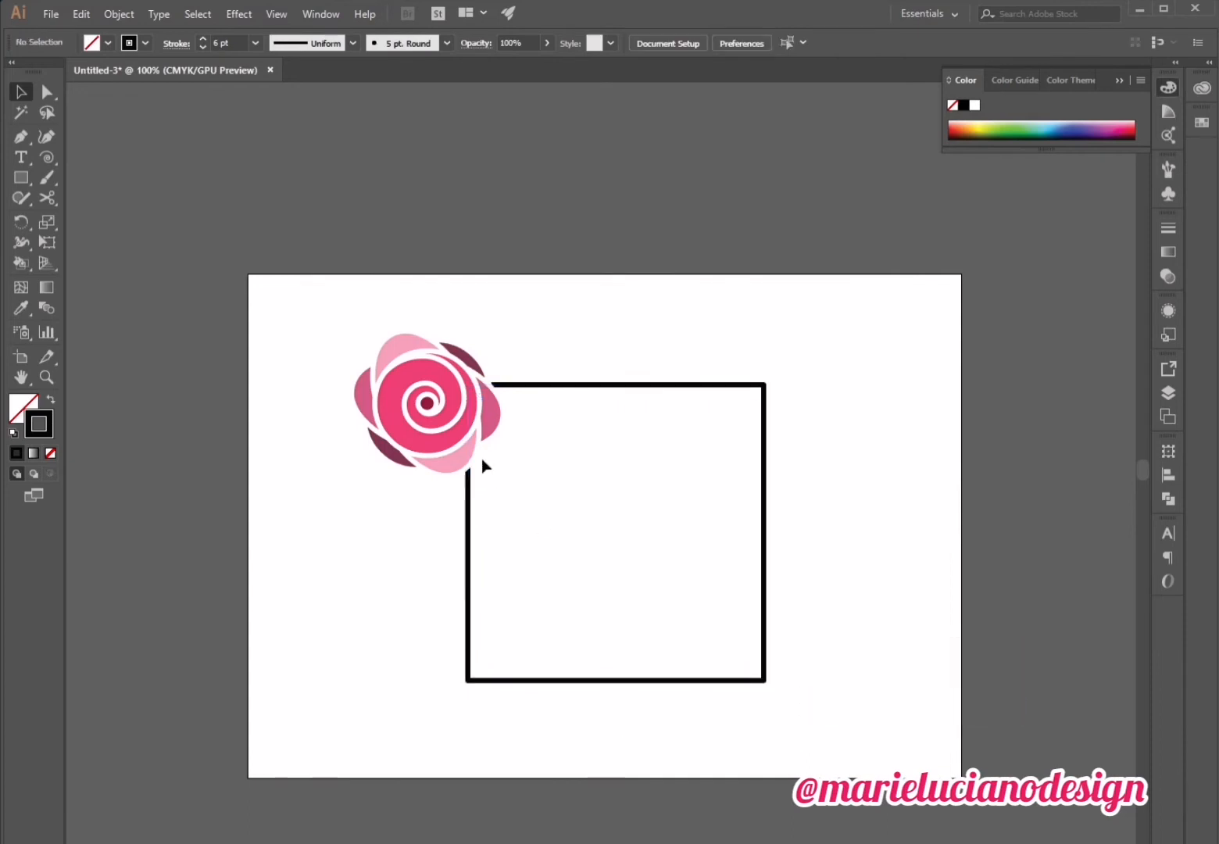
Move the flower onto the square's upper-left corner and scale it down.
left_click_drag(428, 401, 468, 402)
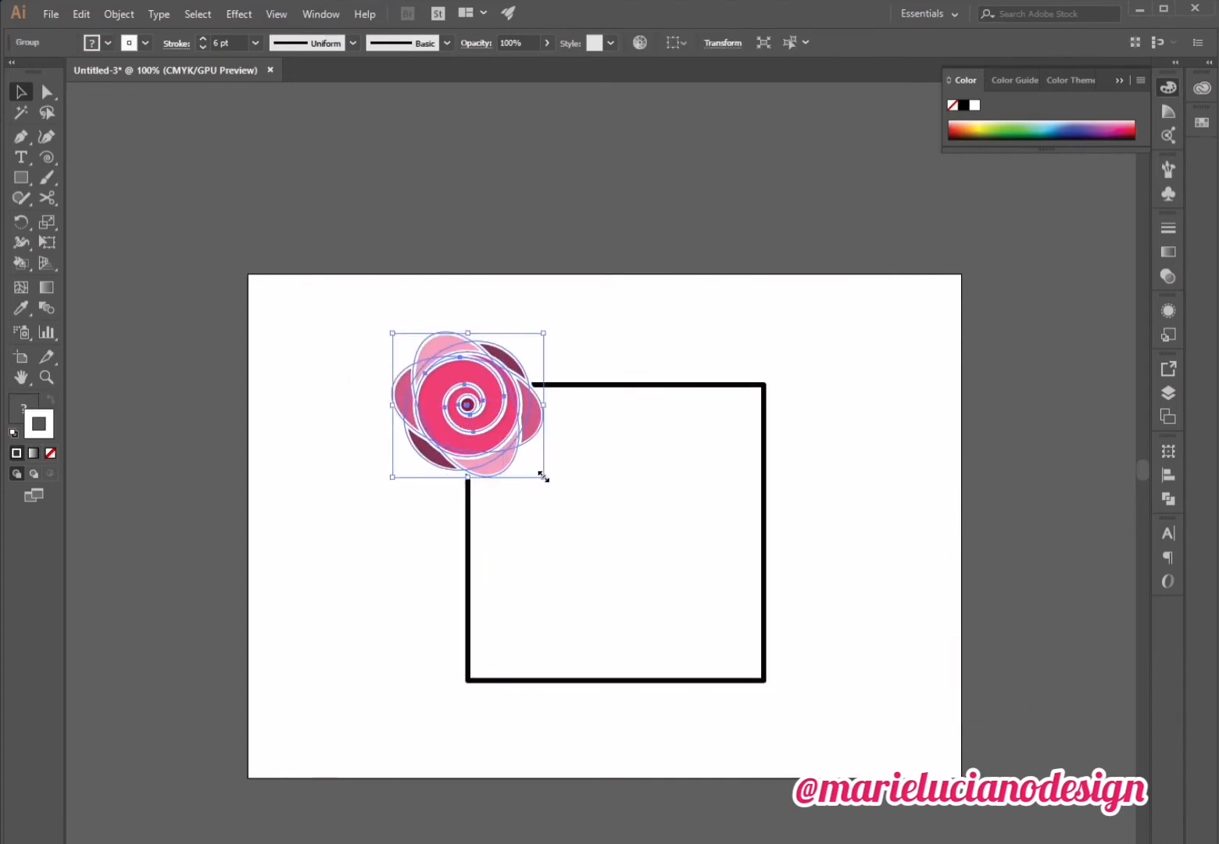
left_click_drag(543, 476, 509, 453)
left_click(558, 373)
Place a smaller, rotated copy of the flower to its right on the square's top edge.
left_click_drag(479, 375, 551, 367)
left_click(589, 323)
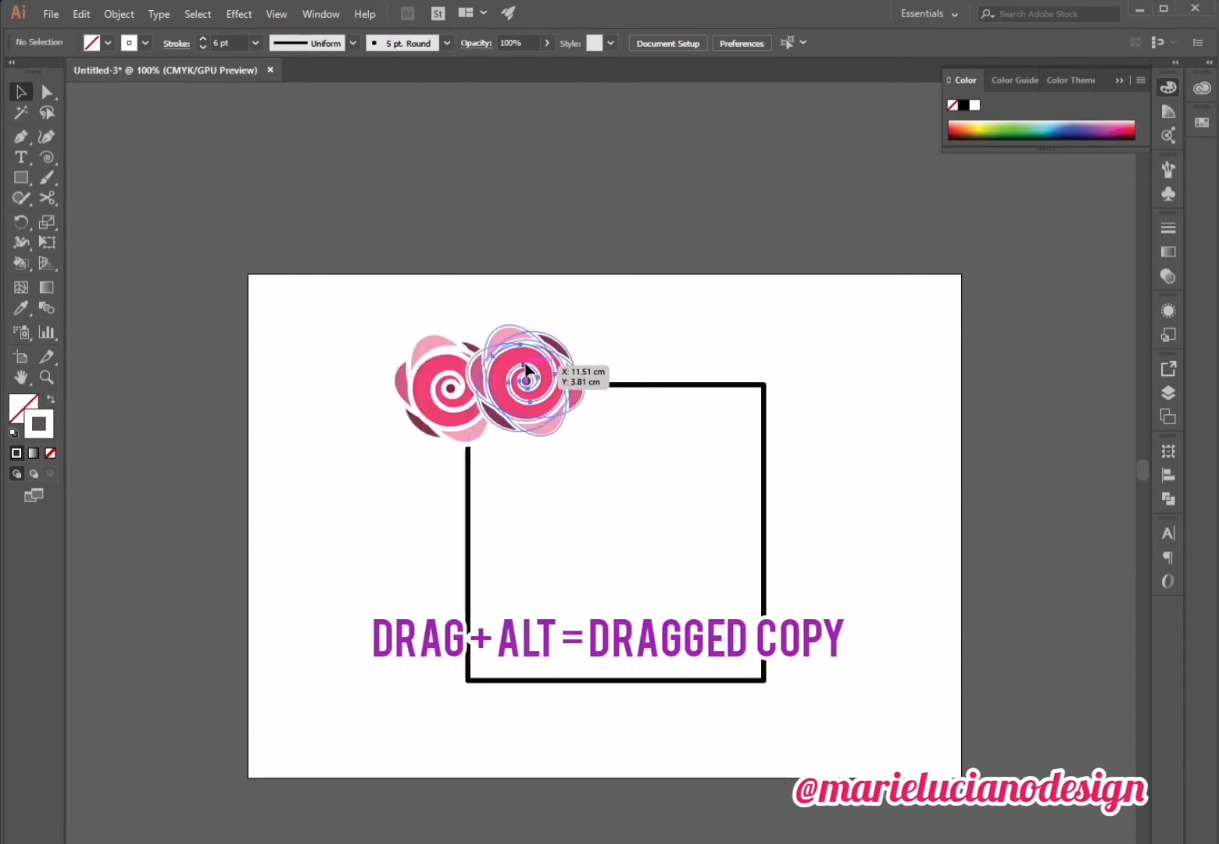
left_click(525, 371)
left_click_drag(588, 319, 560, 347)
left_click_drag(519, 397, 529, 365)
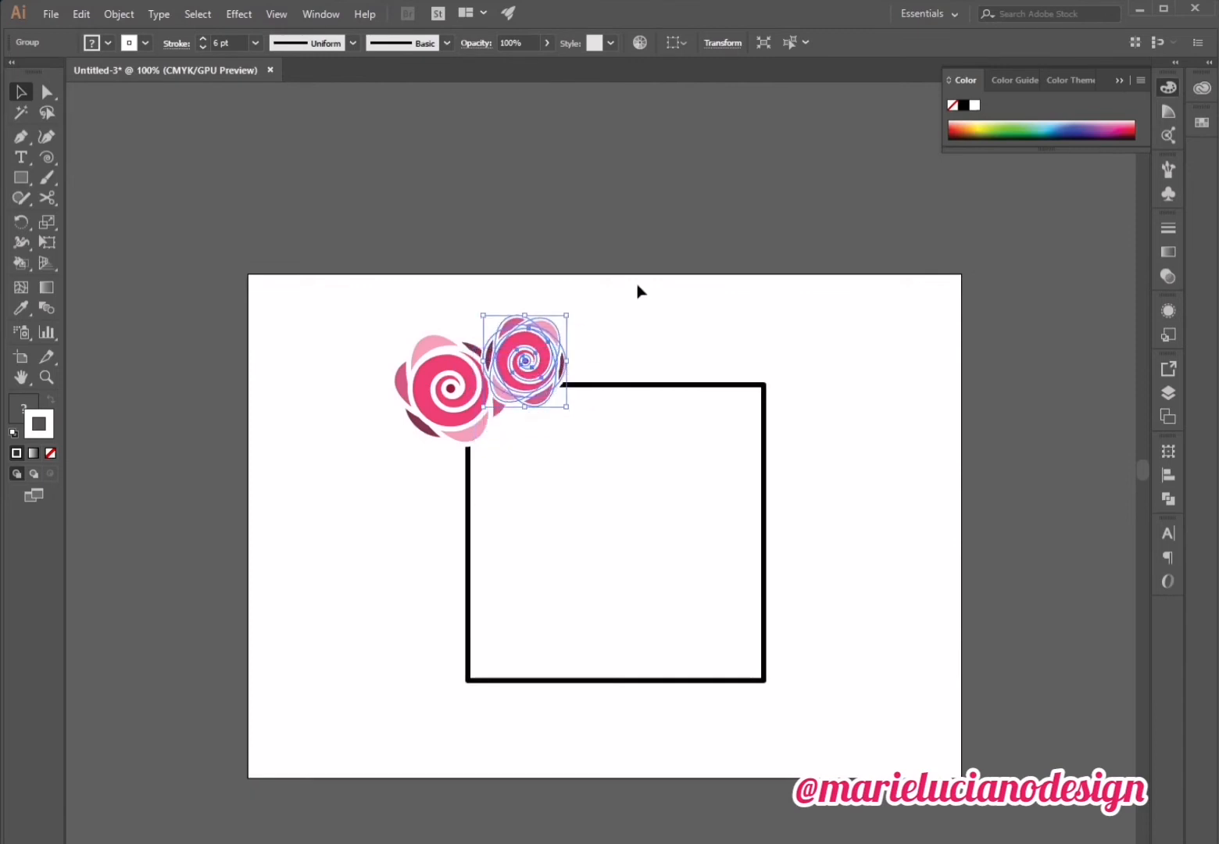
left_click(637, 291)
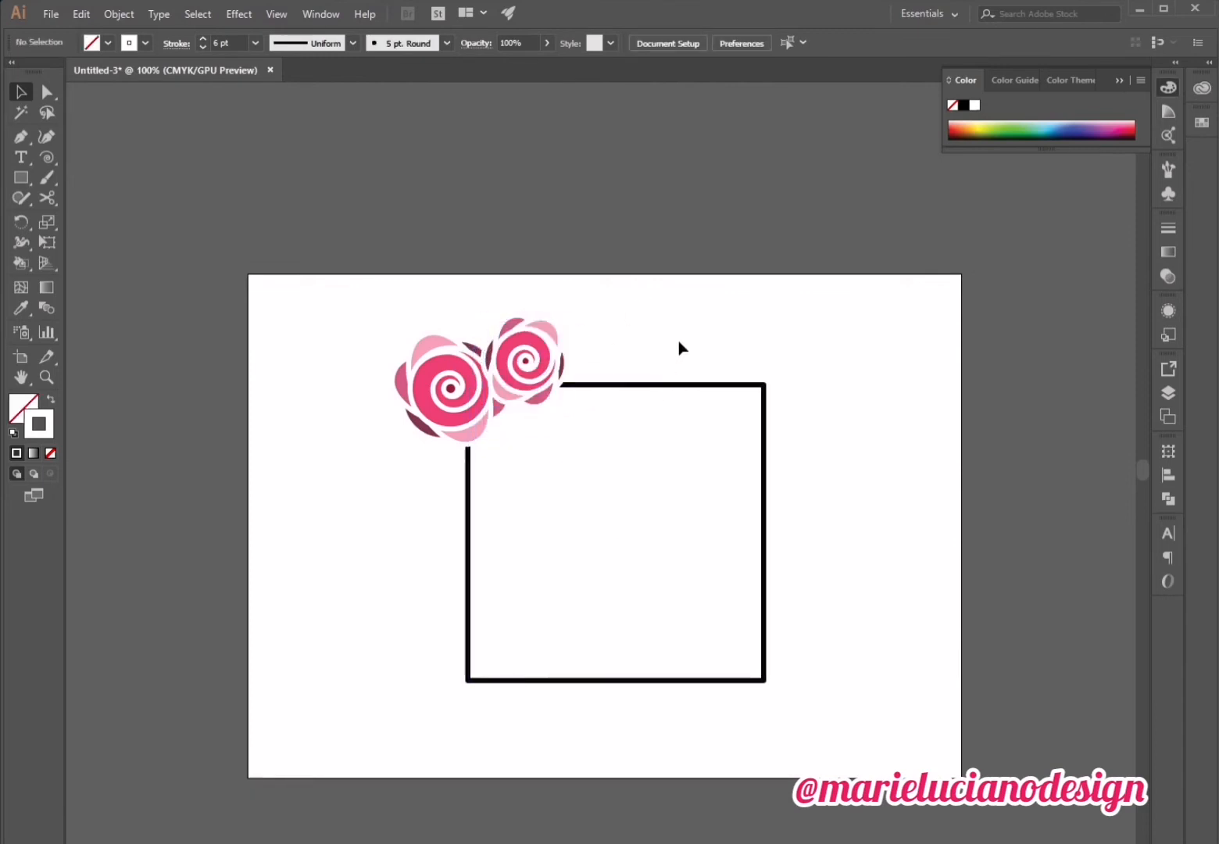
Duplicate the small flower below the large one on the square's left edge and rotate the copy.
left_click(552, 372)
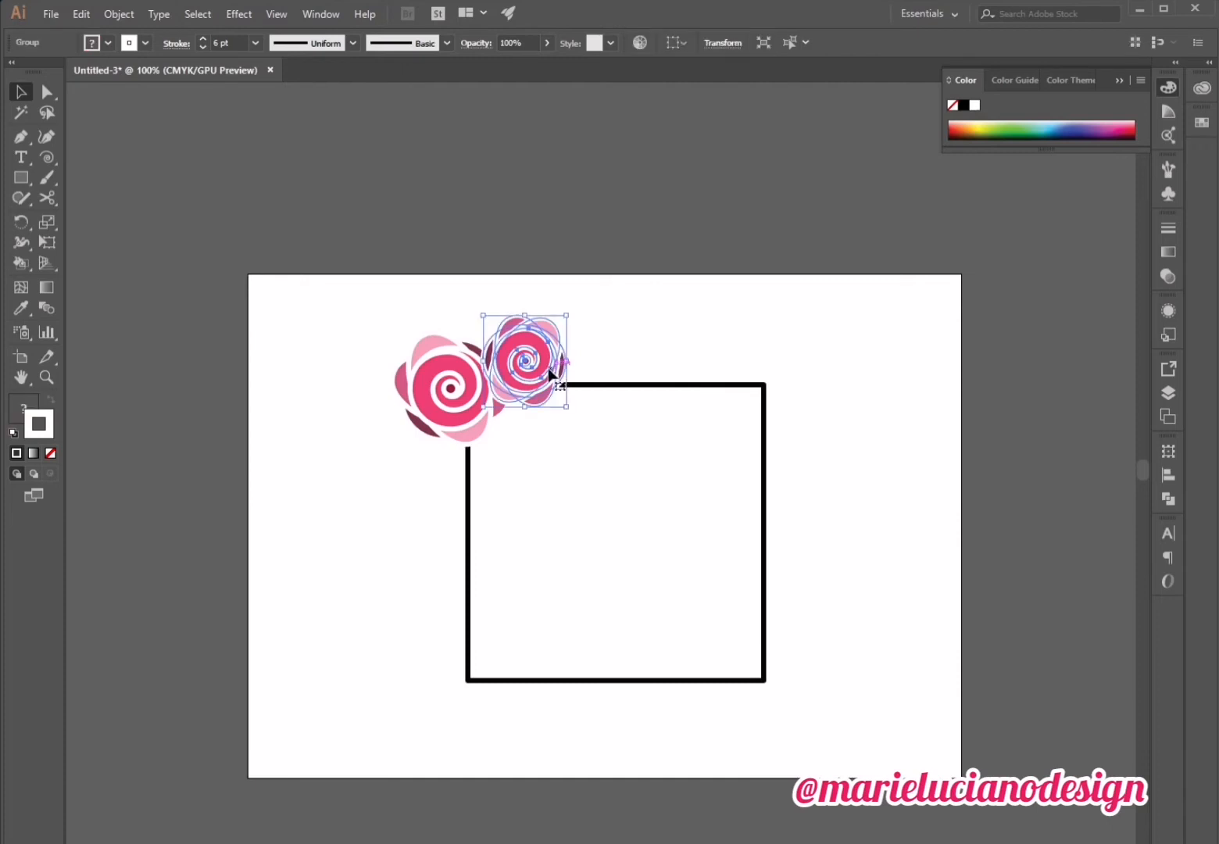
left_click_drag(552, 372, 465, 458)
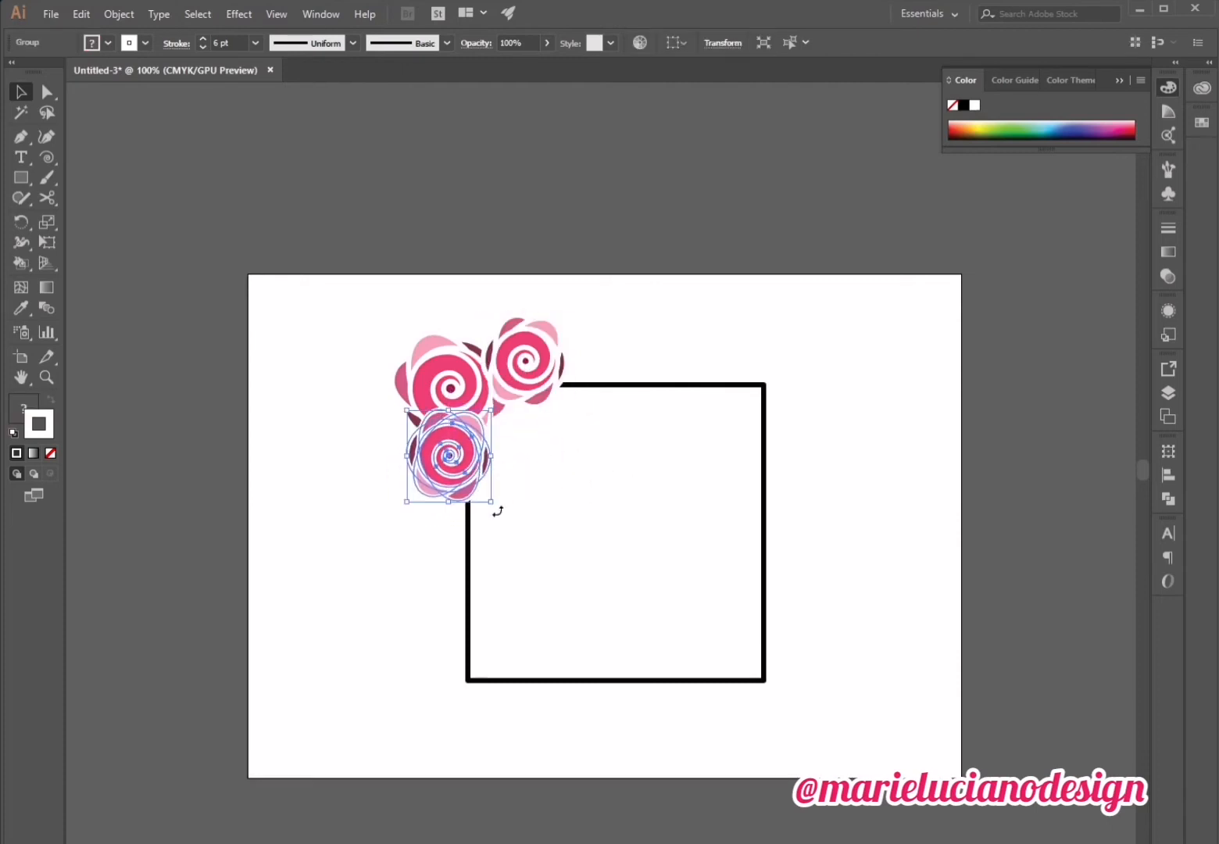
left_click_drag(497, 512, 443, 522)
left_click(389, 581)
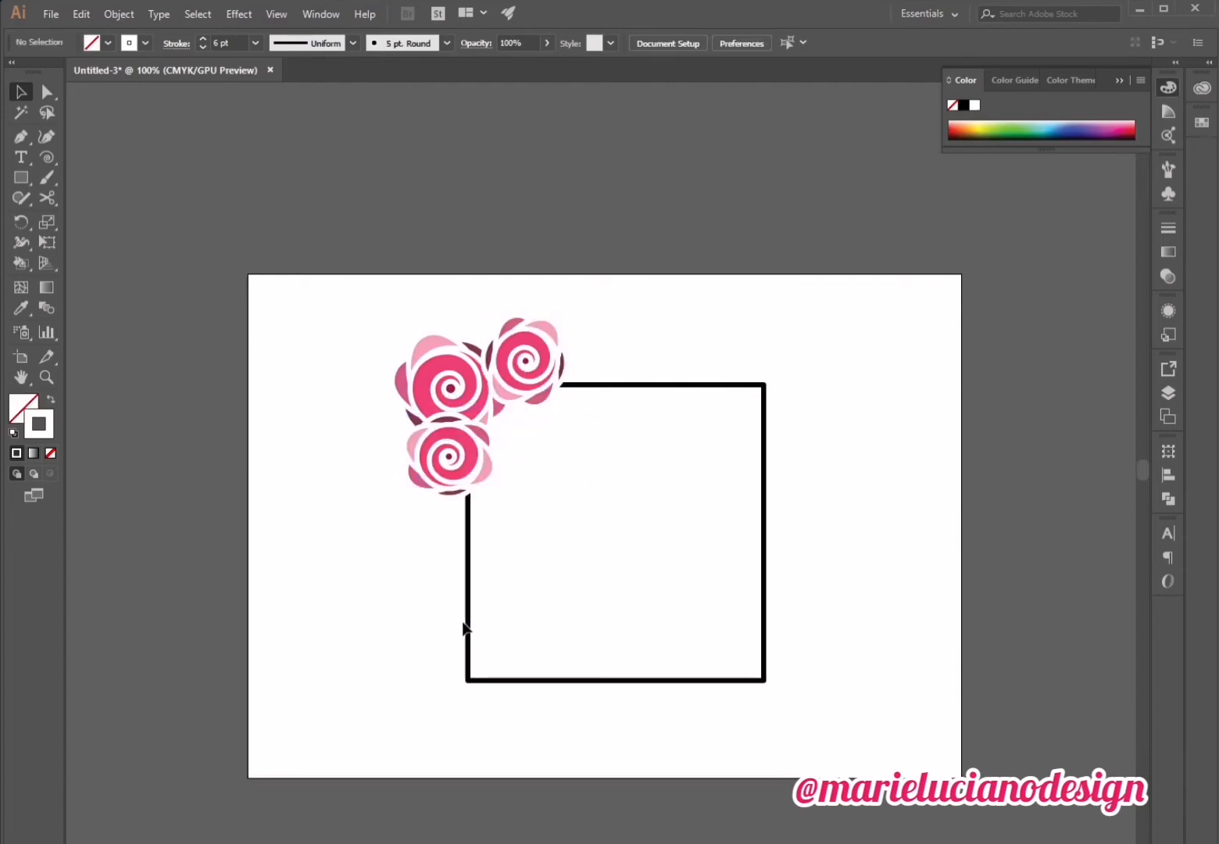
Enlarge the black square outward from its upper-left and lower-right corners so its upper-left corner sits beneath the large flower.
left_click(735, 393)
left_click_drag(467, 384, 439, 356)
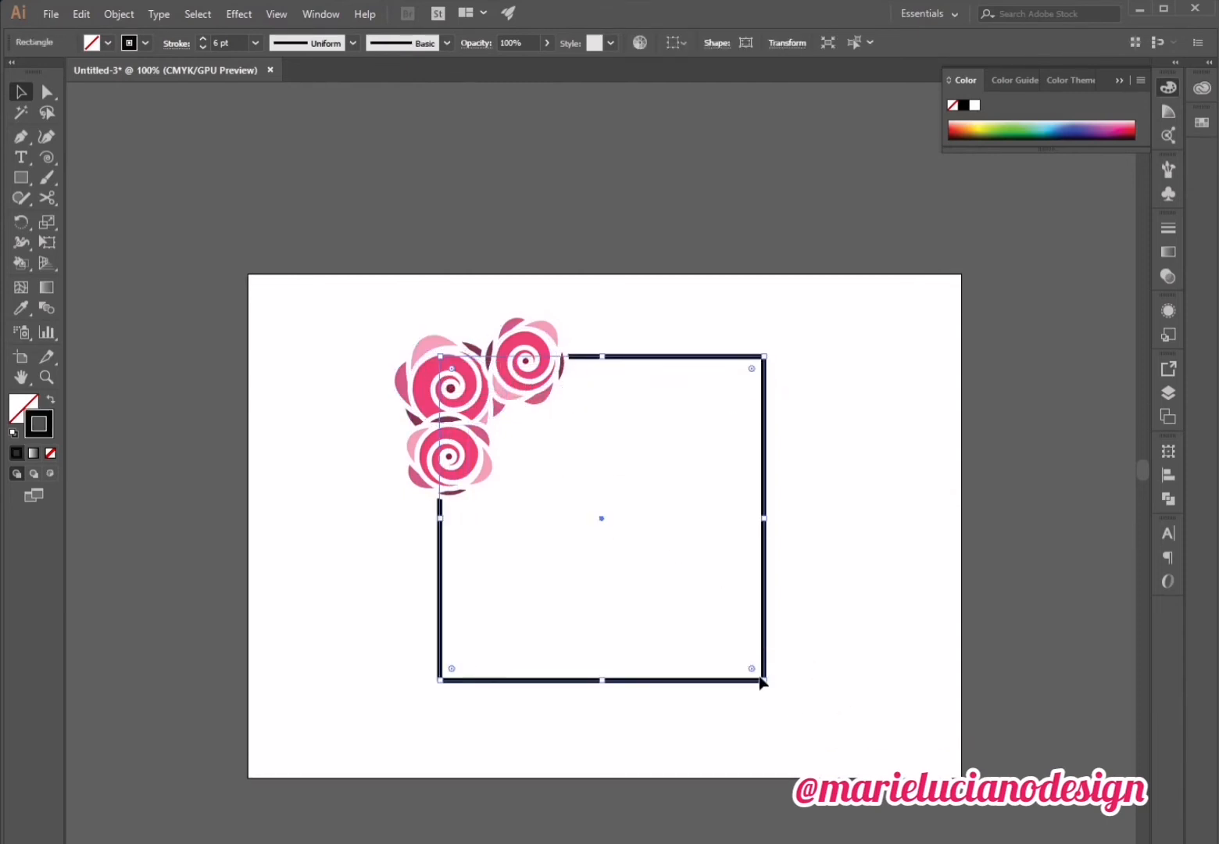
left_click_drag(768, 683, 782, 696)
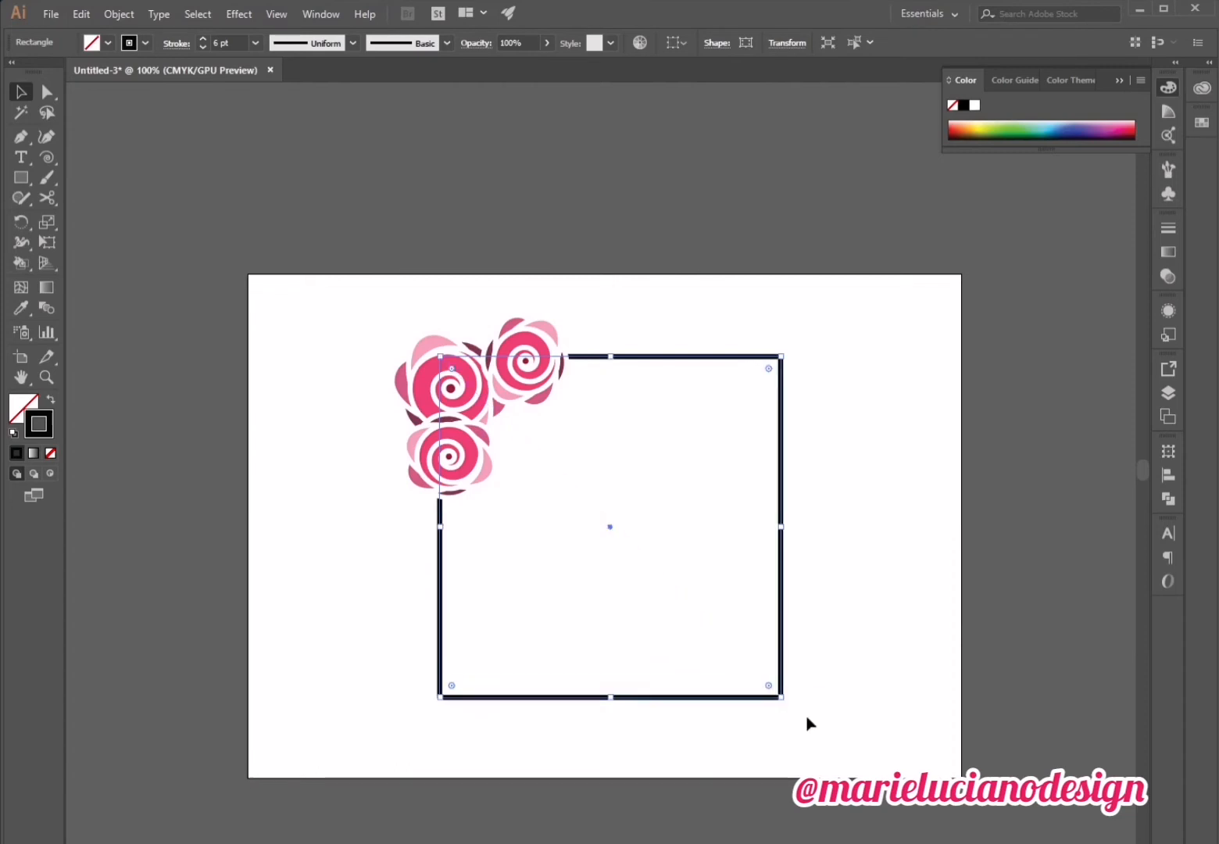
left_click(841, 743)
Copy the three flowers to the square's lower-right corner and rotate the copies half a turn to mirror the first cluster.
left_click(441, 453)
left_click(418, 364, "shift")
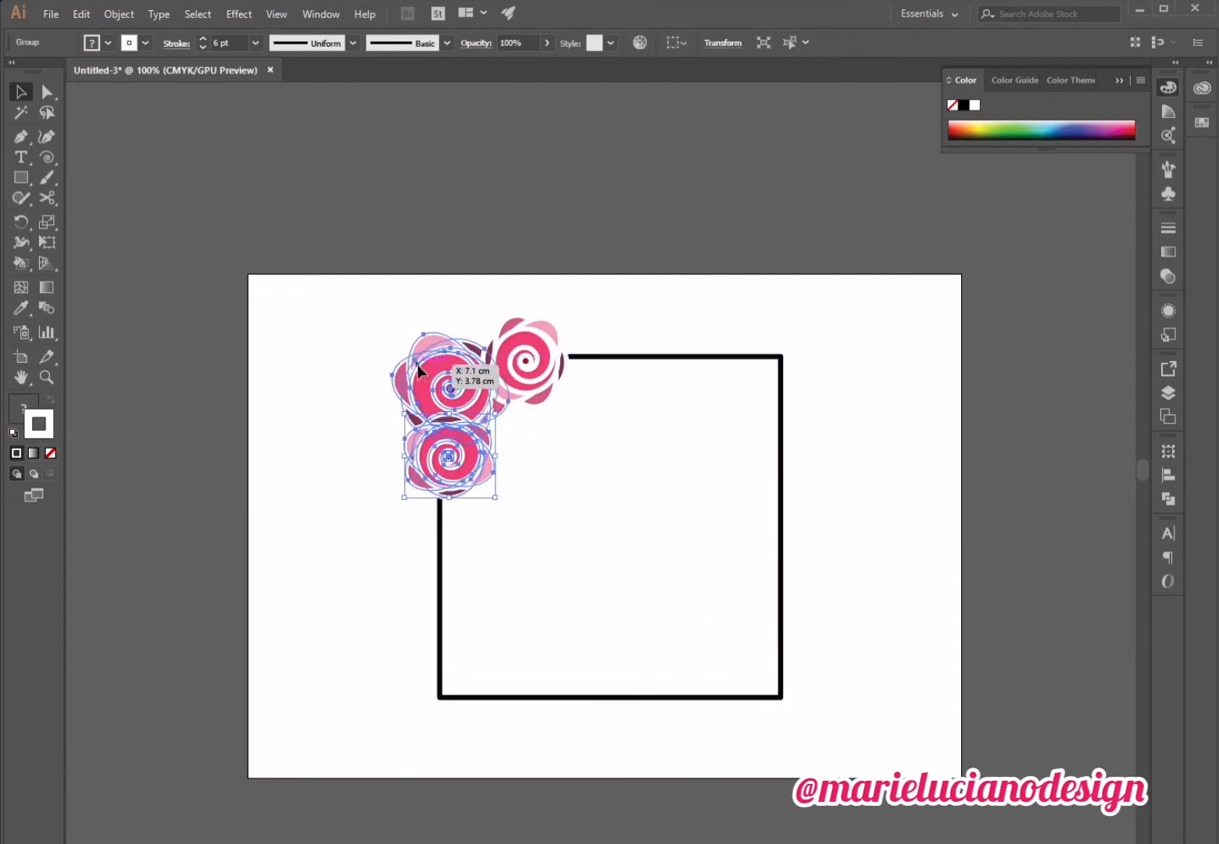
left_click(536, 348, "shift")
left_click_drag(544, 355, 789, 590, "alt")
left_click_drag(819, 542, 606, 710)
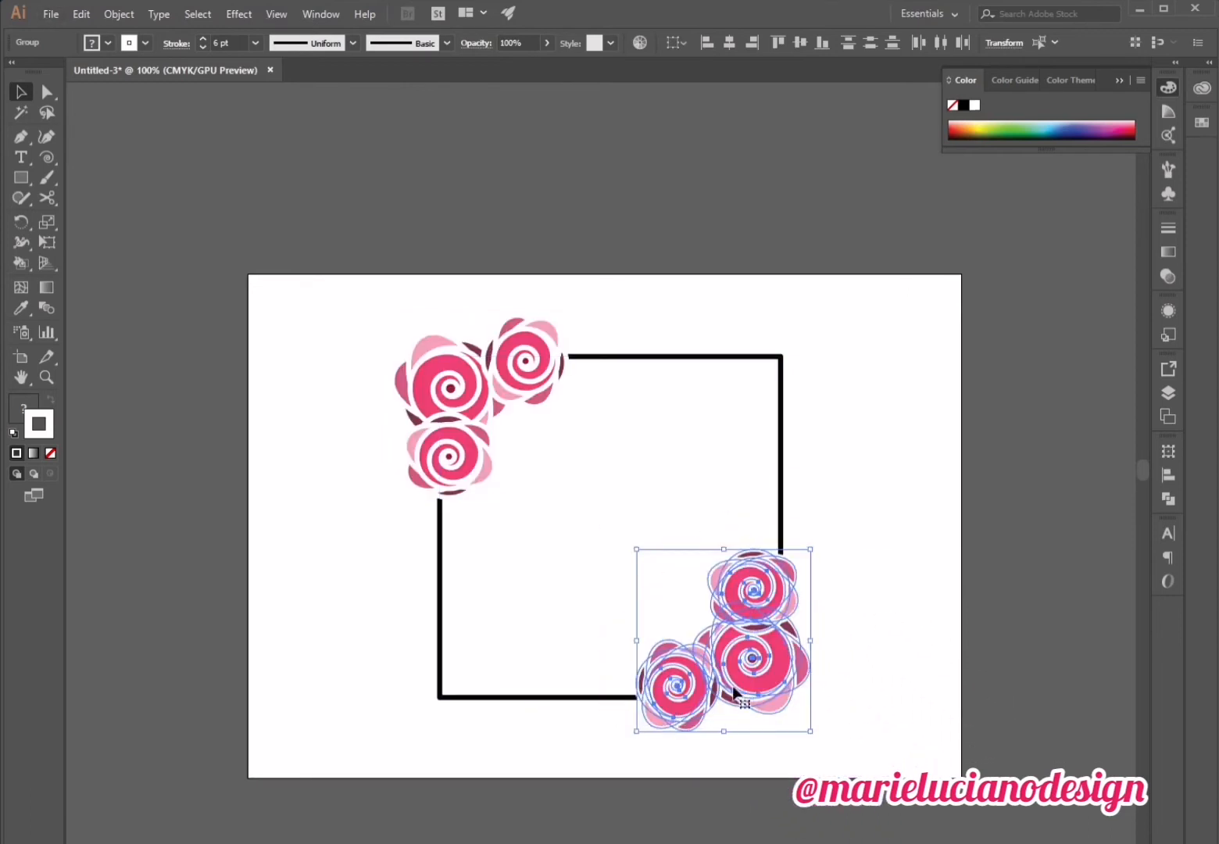
left_click_drag(751, 684, 774, 694)
left_click(935, 730)
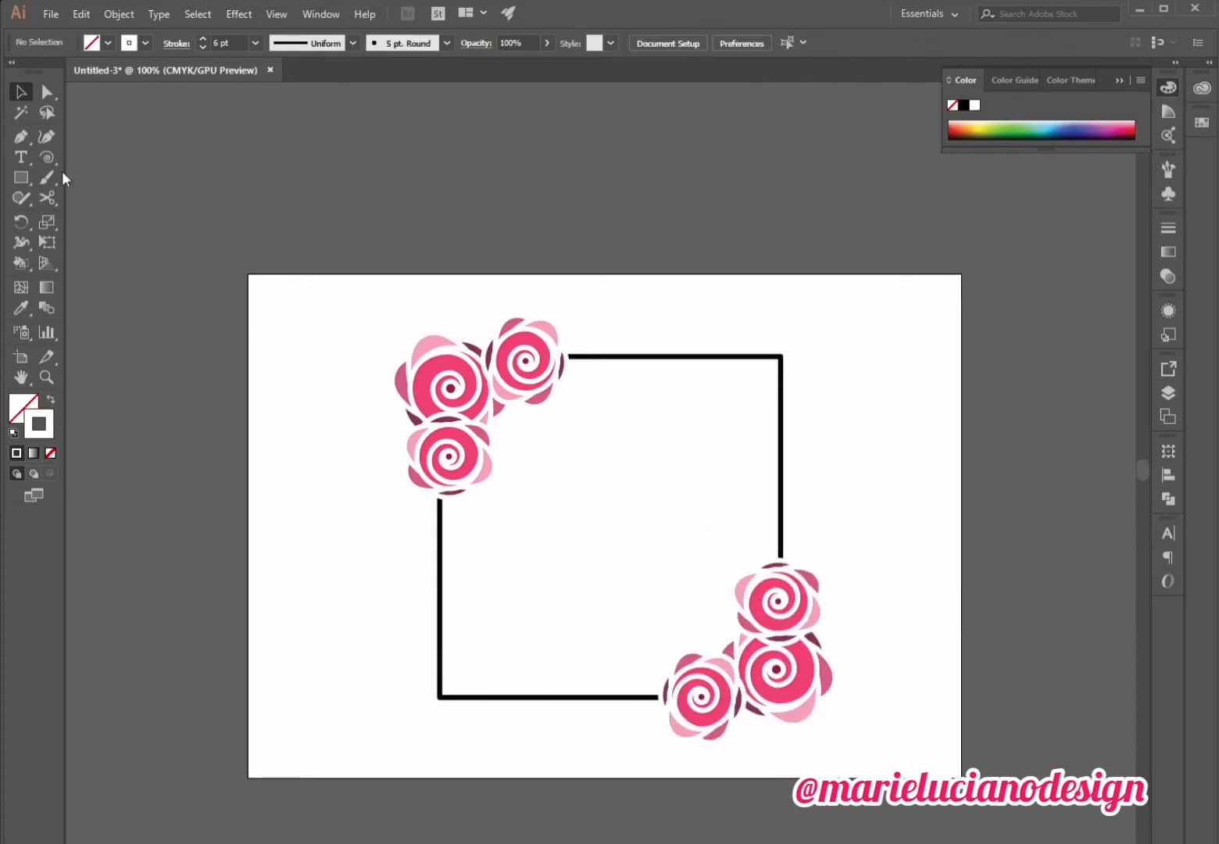
Draw a small upright ellipse beside the square's left edge and reshape it into a pointed leaf about 1.23 by 2.59 cm.
left_click(21, 177)
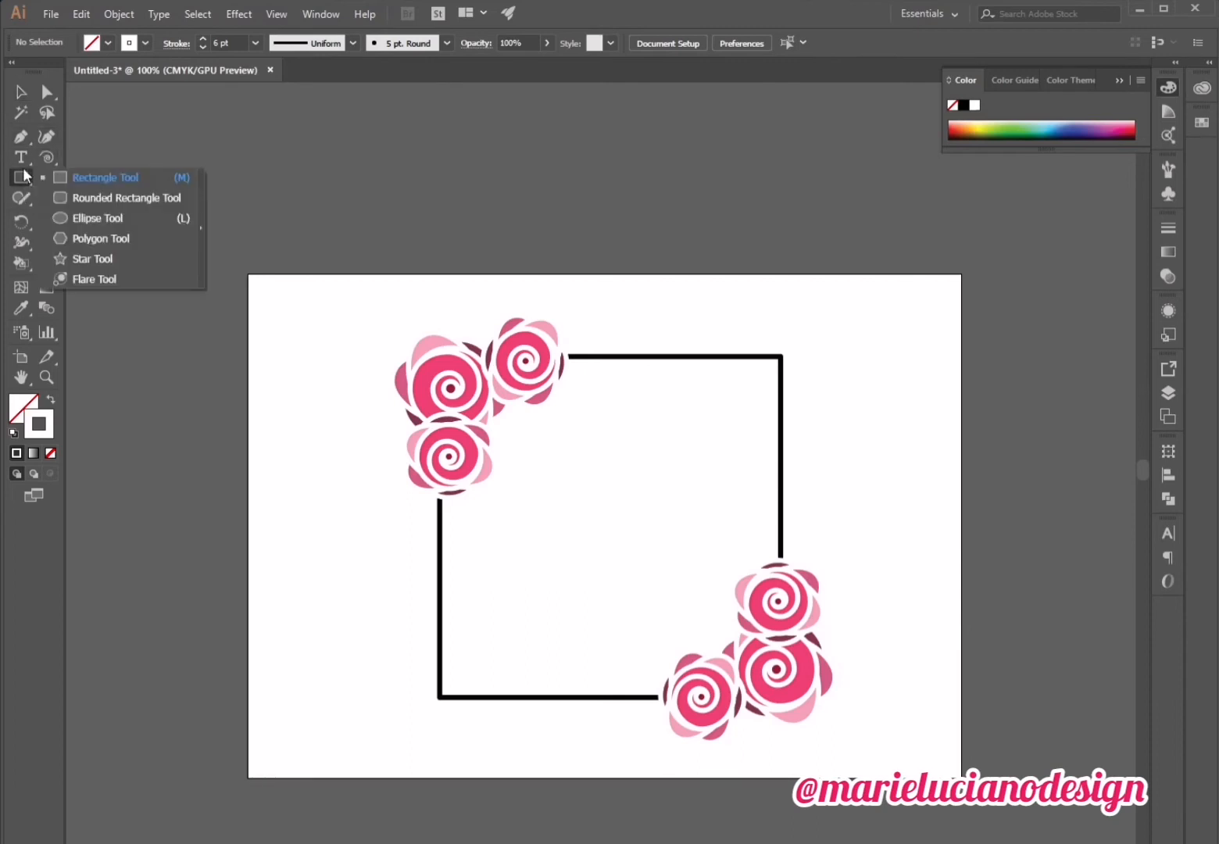
left_click(88, 219)
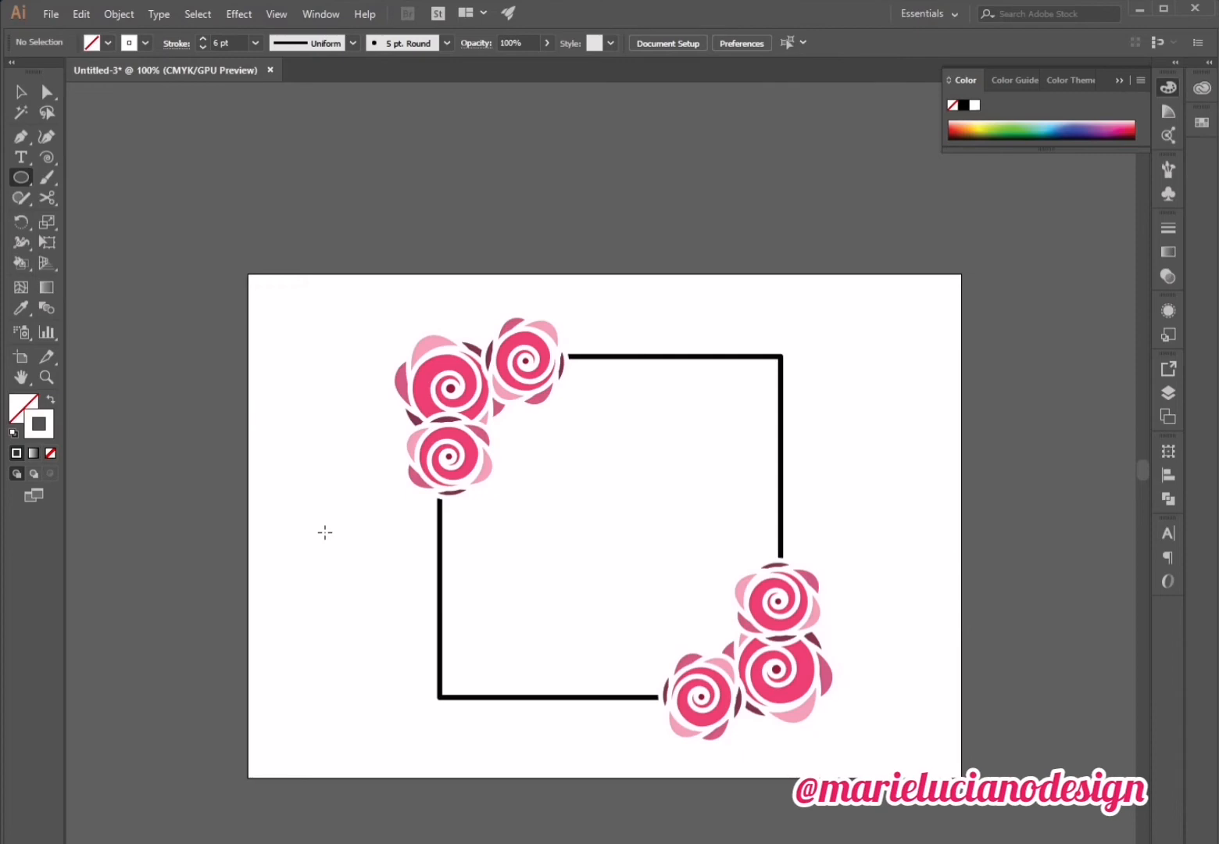
mouse_move(325, 532)
left_mouse_down()
mouse_move(354, 576)
mouse_move(339, 515)
mouse_move(365, 517)
mouse_move(340, 526)
left_mouse_up()
key("a")
left_click(276, 480)
left_click(354, 563)
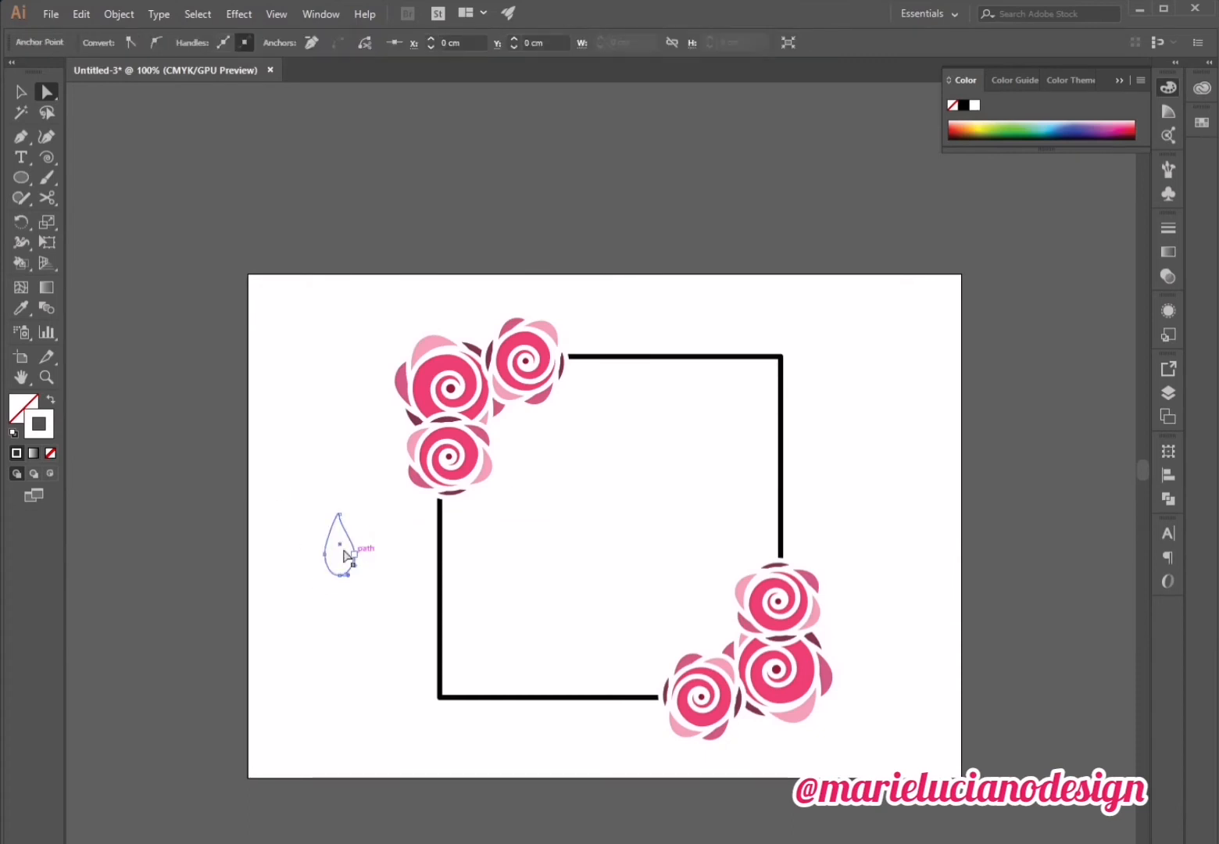
Fill the pointed leaf beside the square's left edge with a dark green.
left_click(47, 400)
double_click(24, 408)
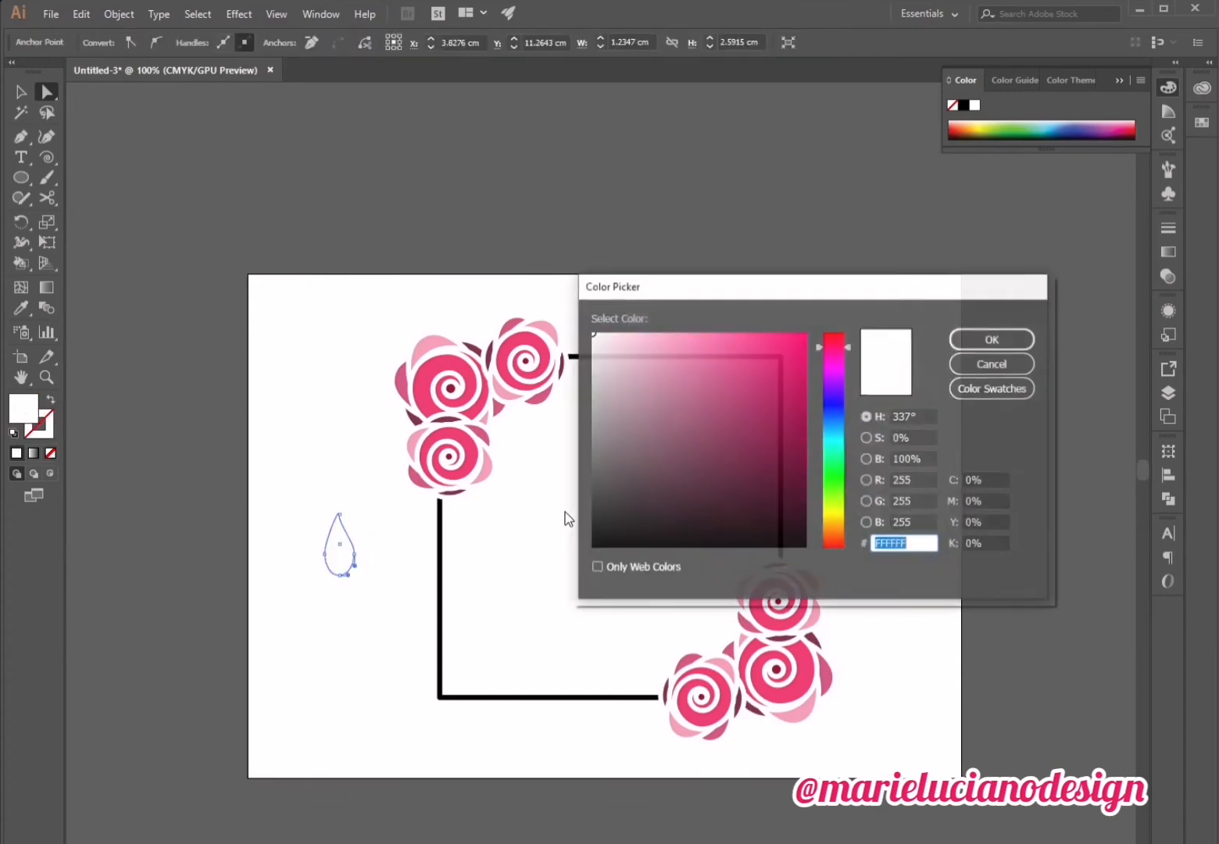
left_click(841, 464)
left_click(793, 403)
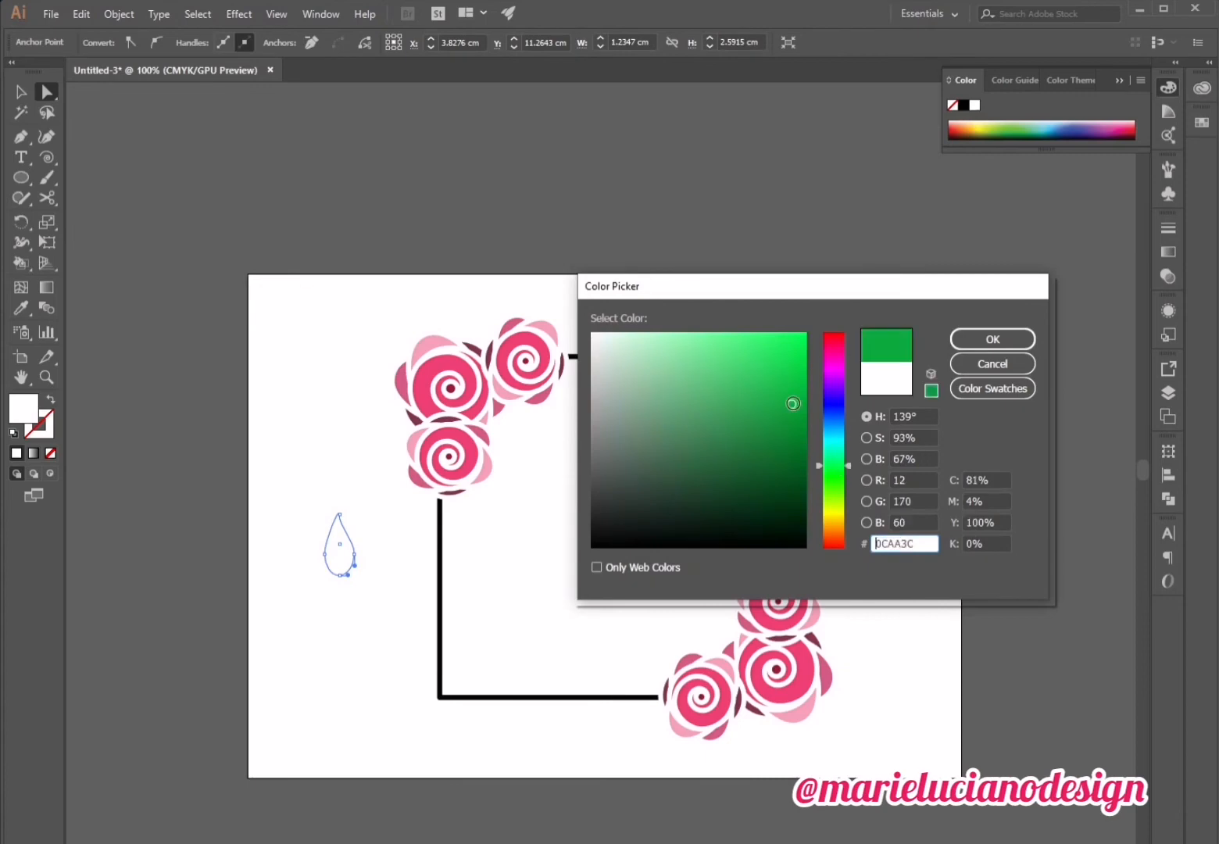
left_click(756, 437)
left_click(977, 339)
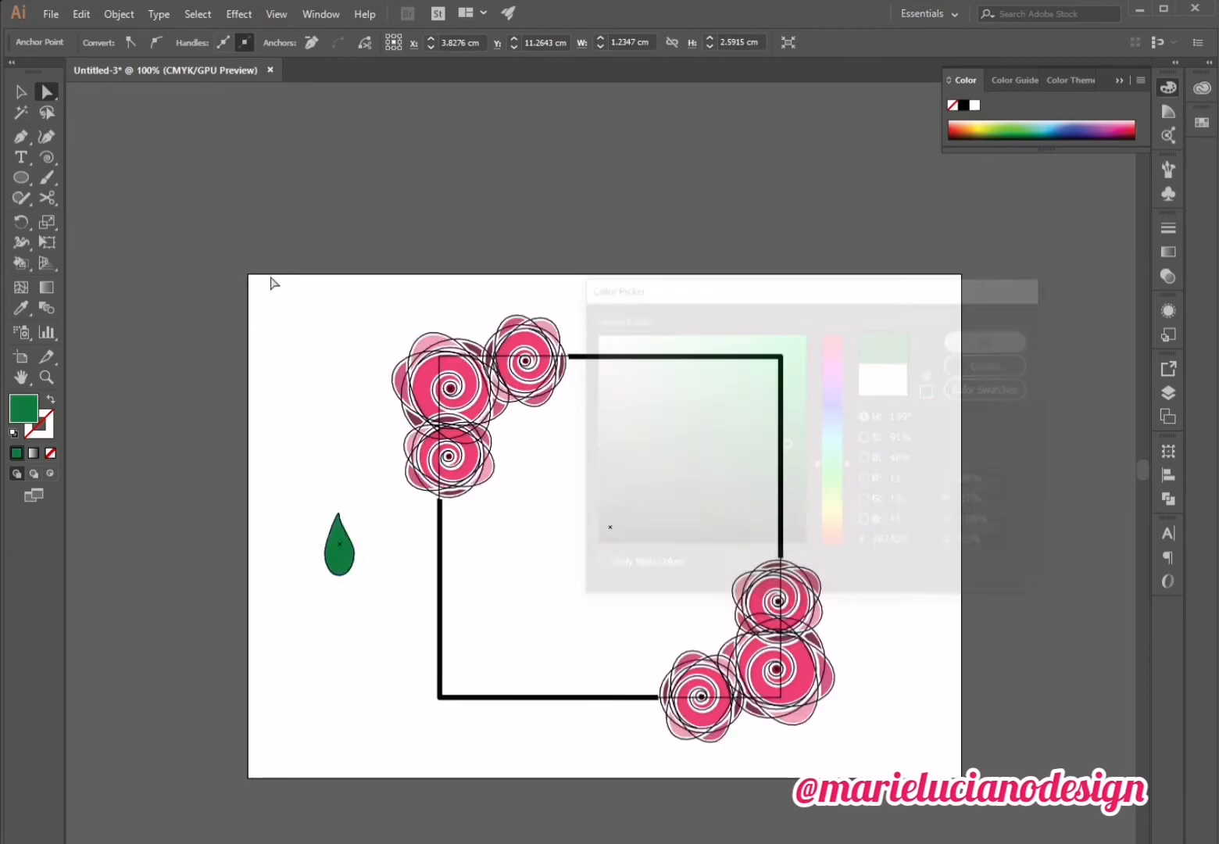
left_click(22, 92)
left_click(183, 273)
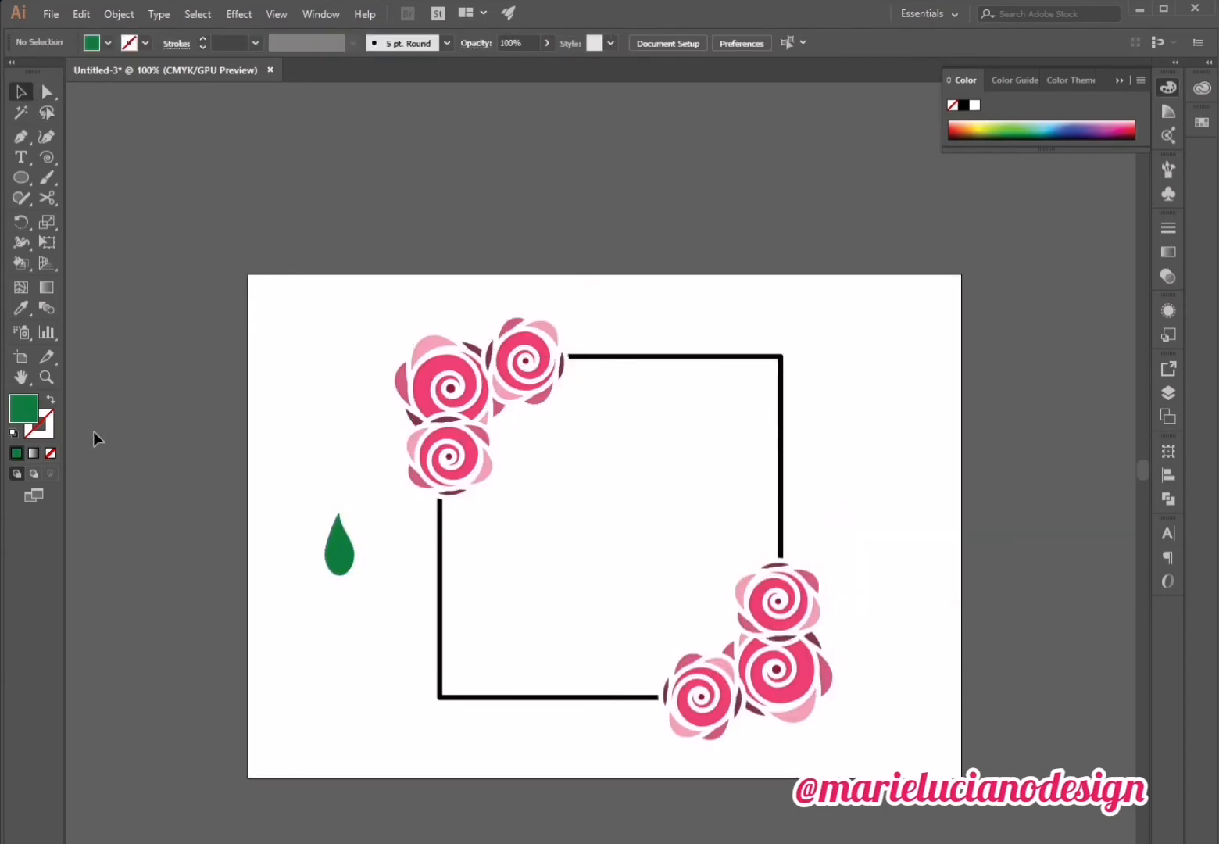
Give the green leaf a white (FFFFFF) stroke with a weight of 6 pt.
left_click(47, 378)
left_click(356, 645)
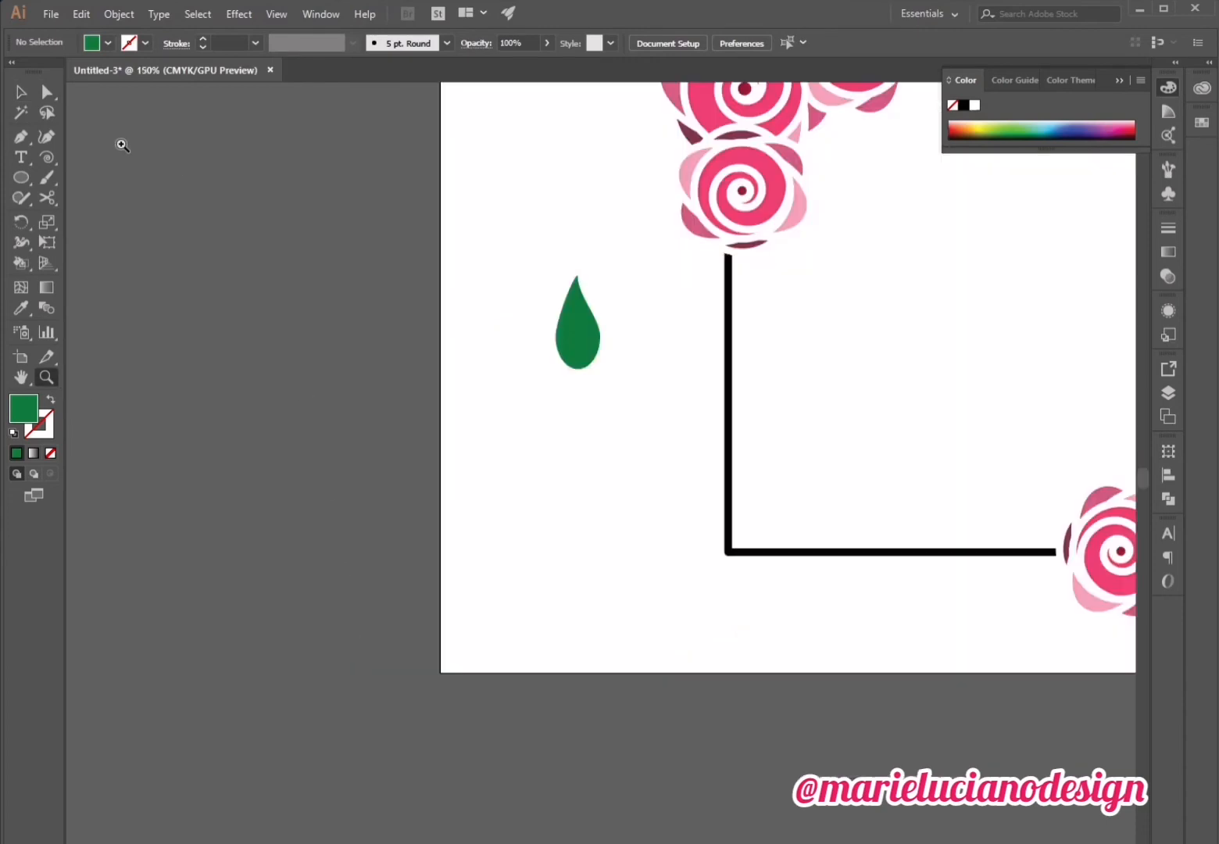
left_click(22, 92)
scroll(413, 531, "up", 3)
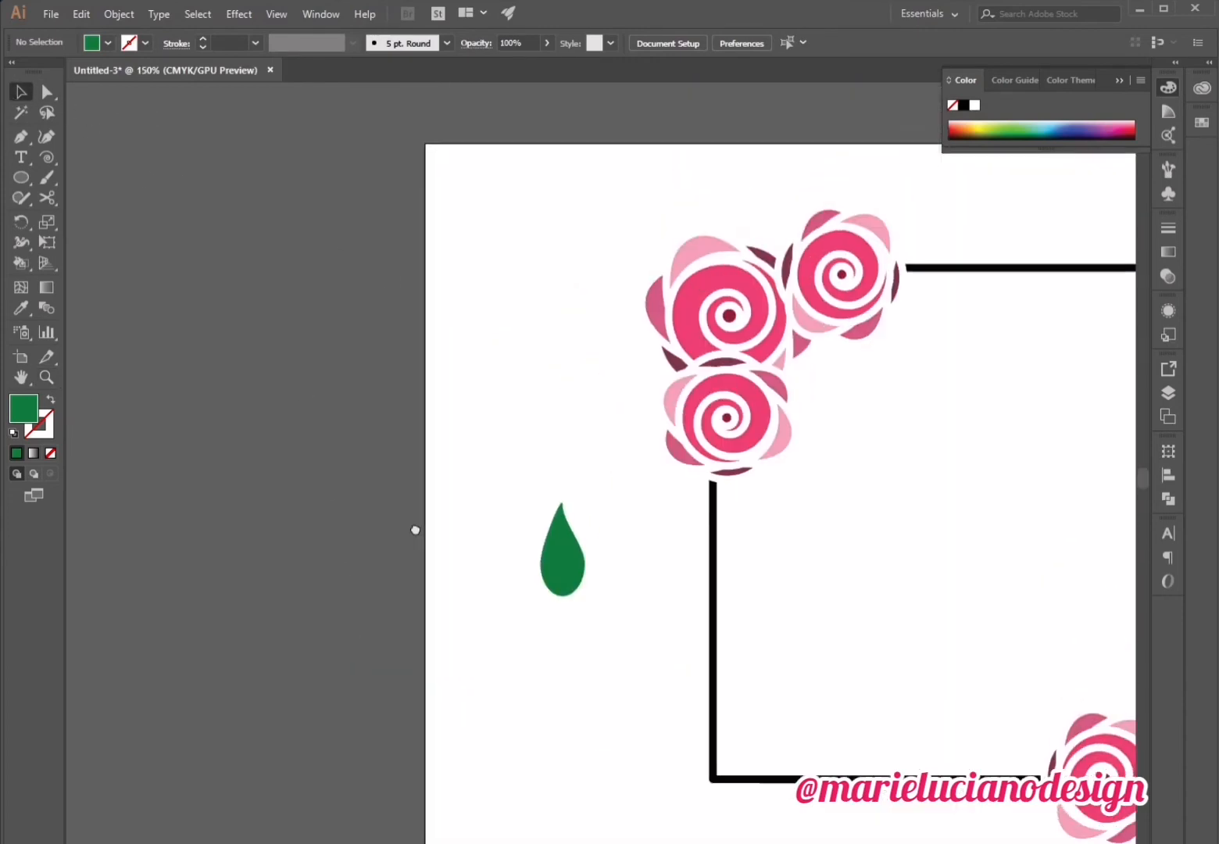
left_click(579, 594)
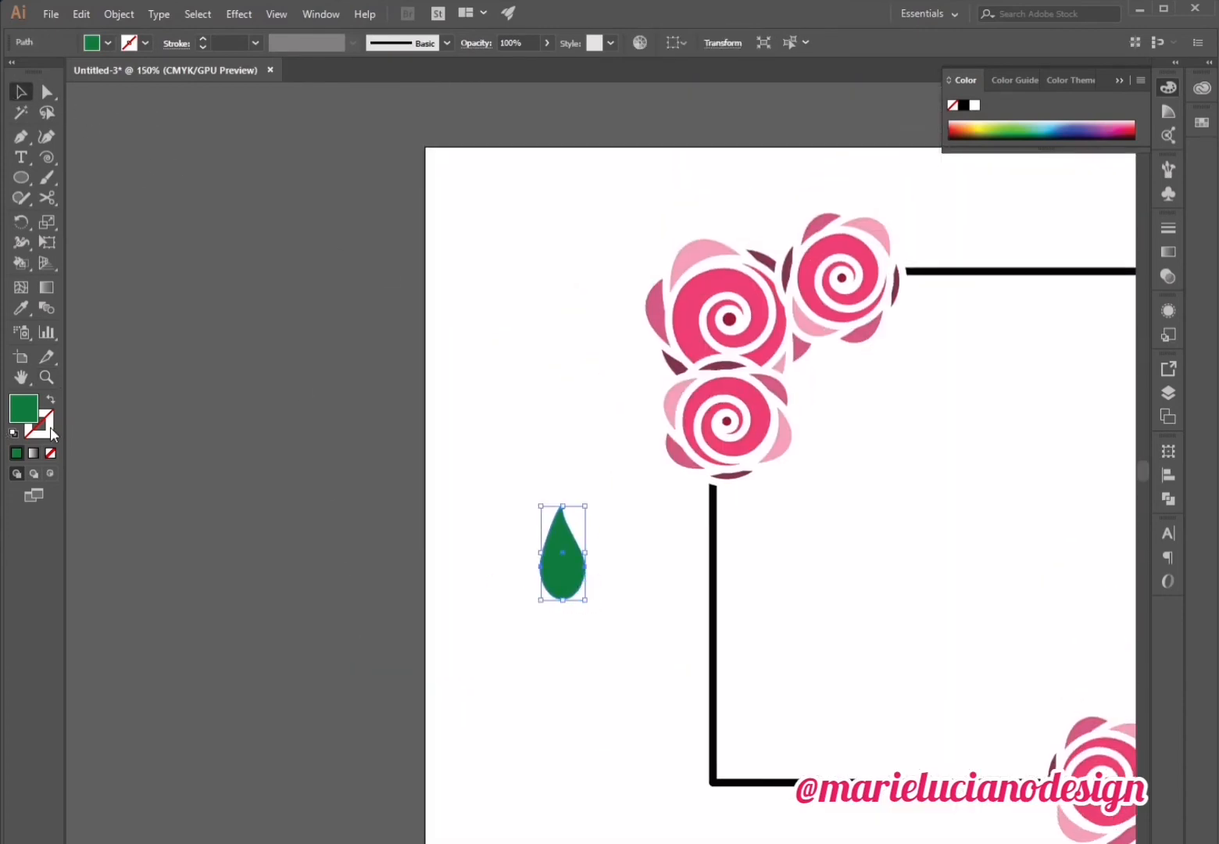
double_click(51, 434)
left_click_drag(592, 371, 567, 314)
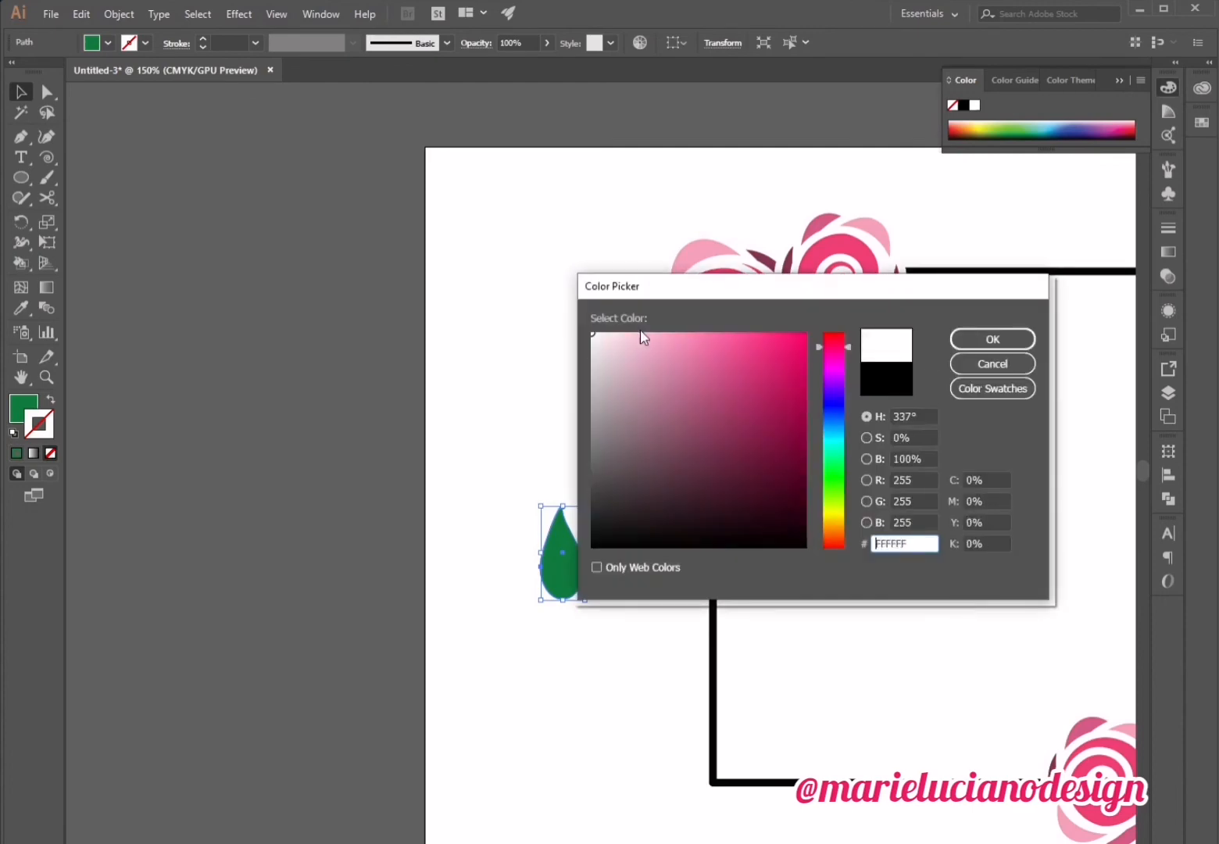
left_click(988, 338)
left_click(255, 43)
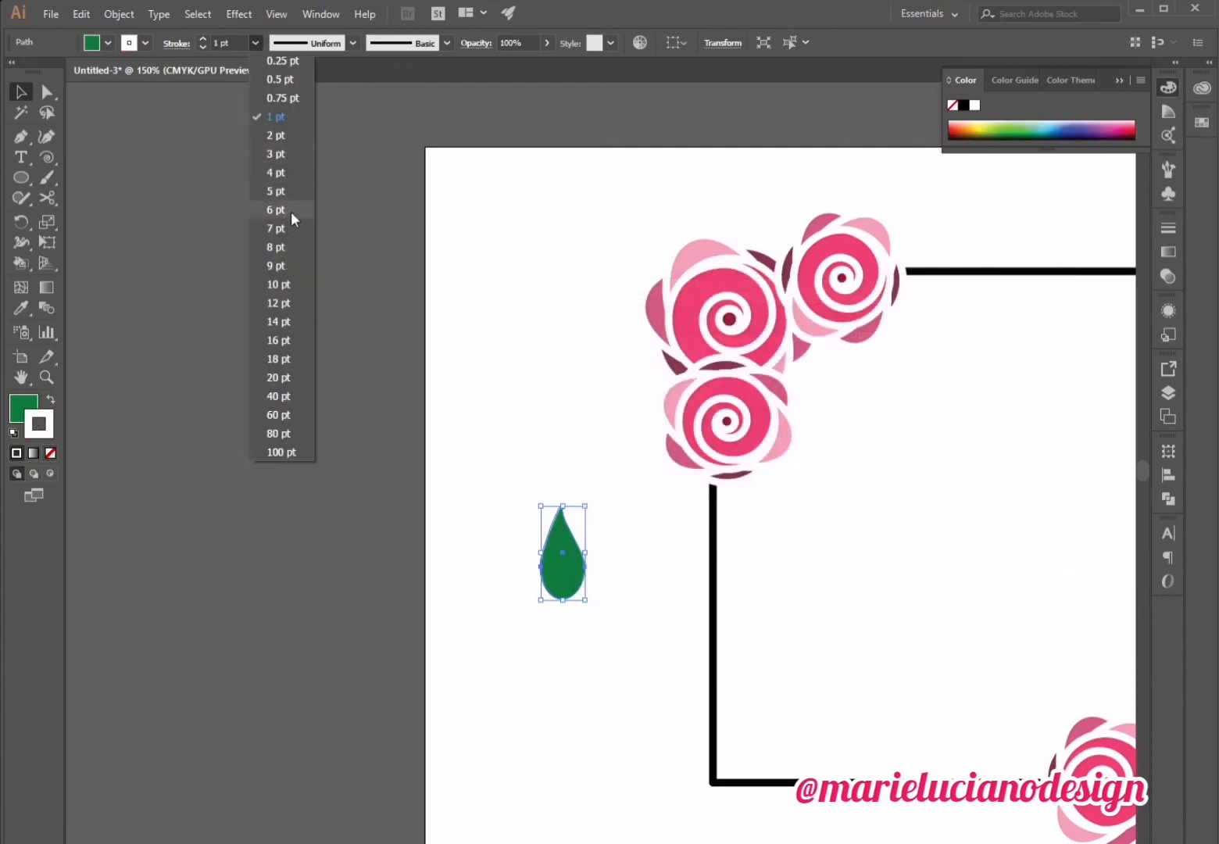
left_click(291, 210)
left_click(545, 669)
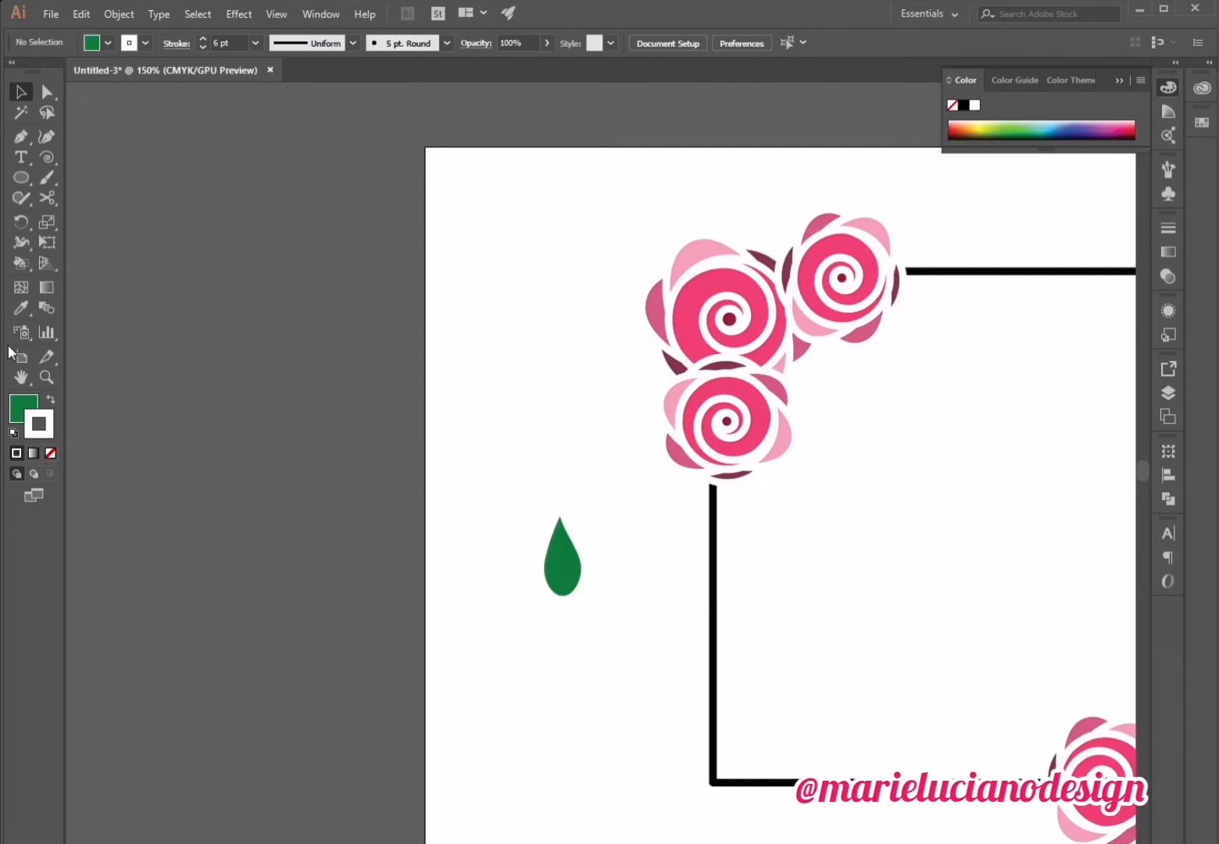
Draw a short white vein line with the Pen tool from just below the leaf's base up to its middle.
left_click(47, 377)
left_click(483, 585, "alt")
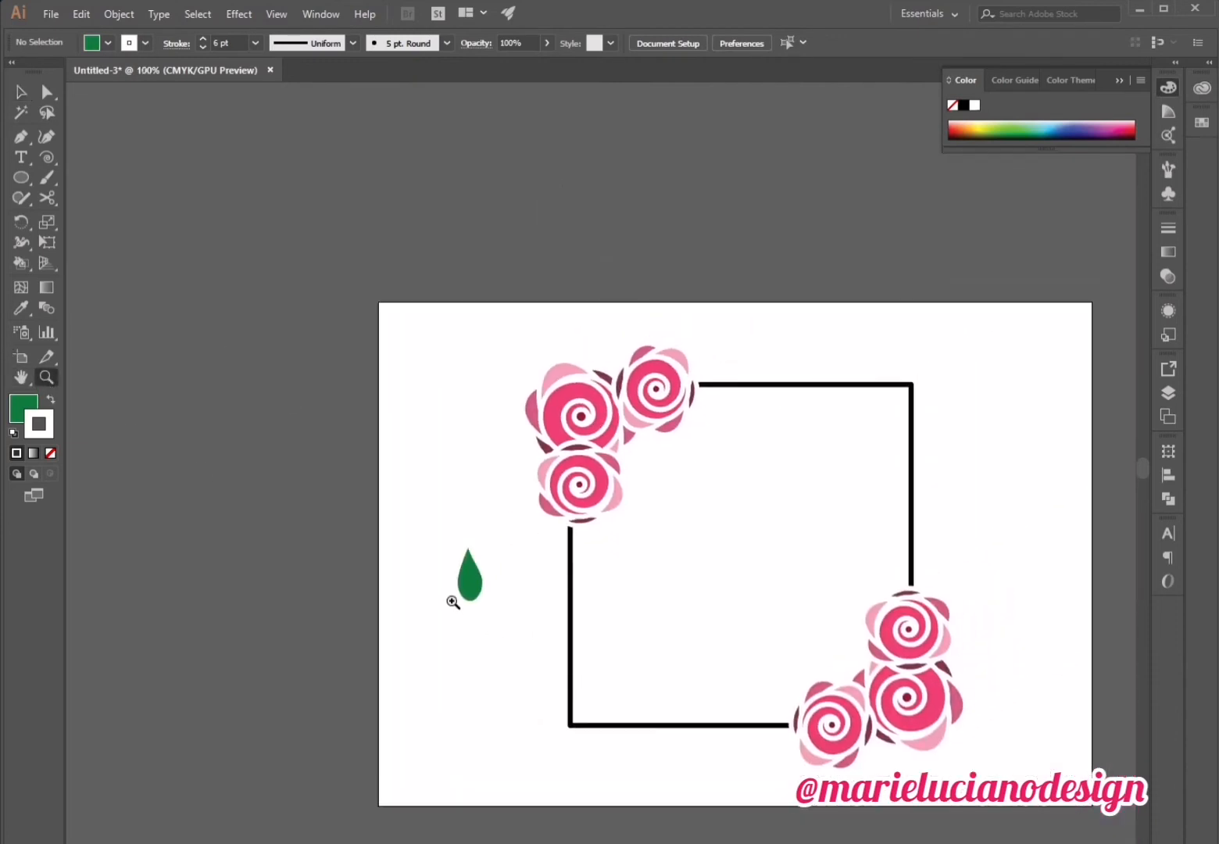
left_click(20, 94)
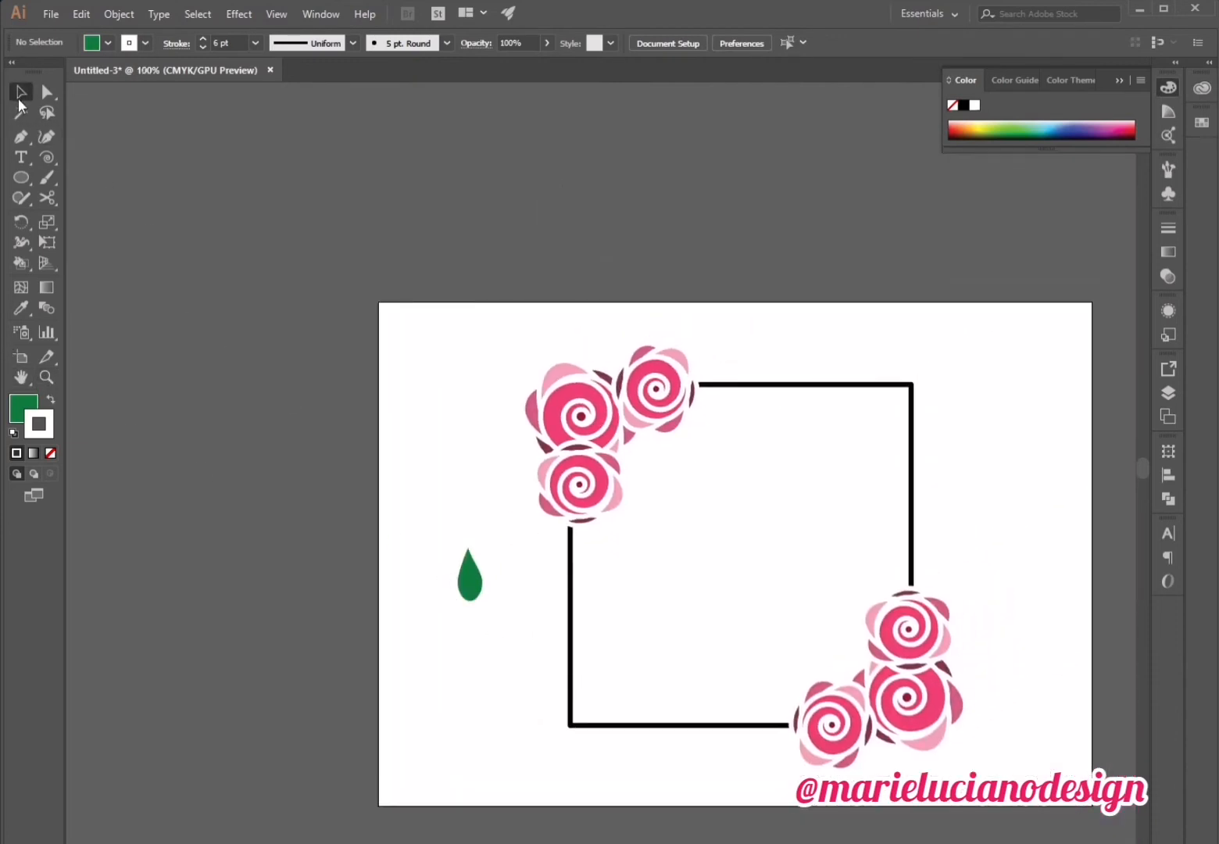
left_click(45, 378)
left_click(475, 610)
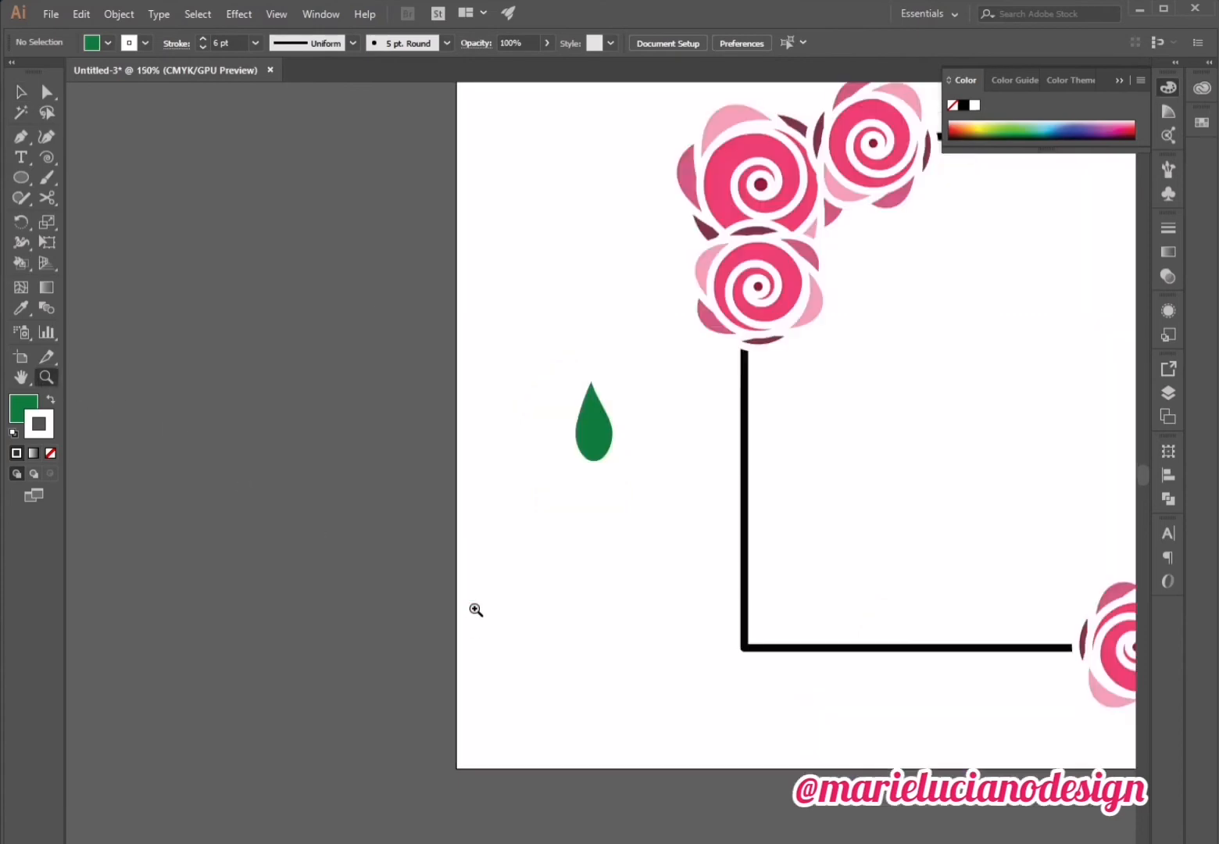
left_click(577, 509)
left_click(21, 136)
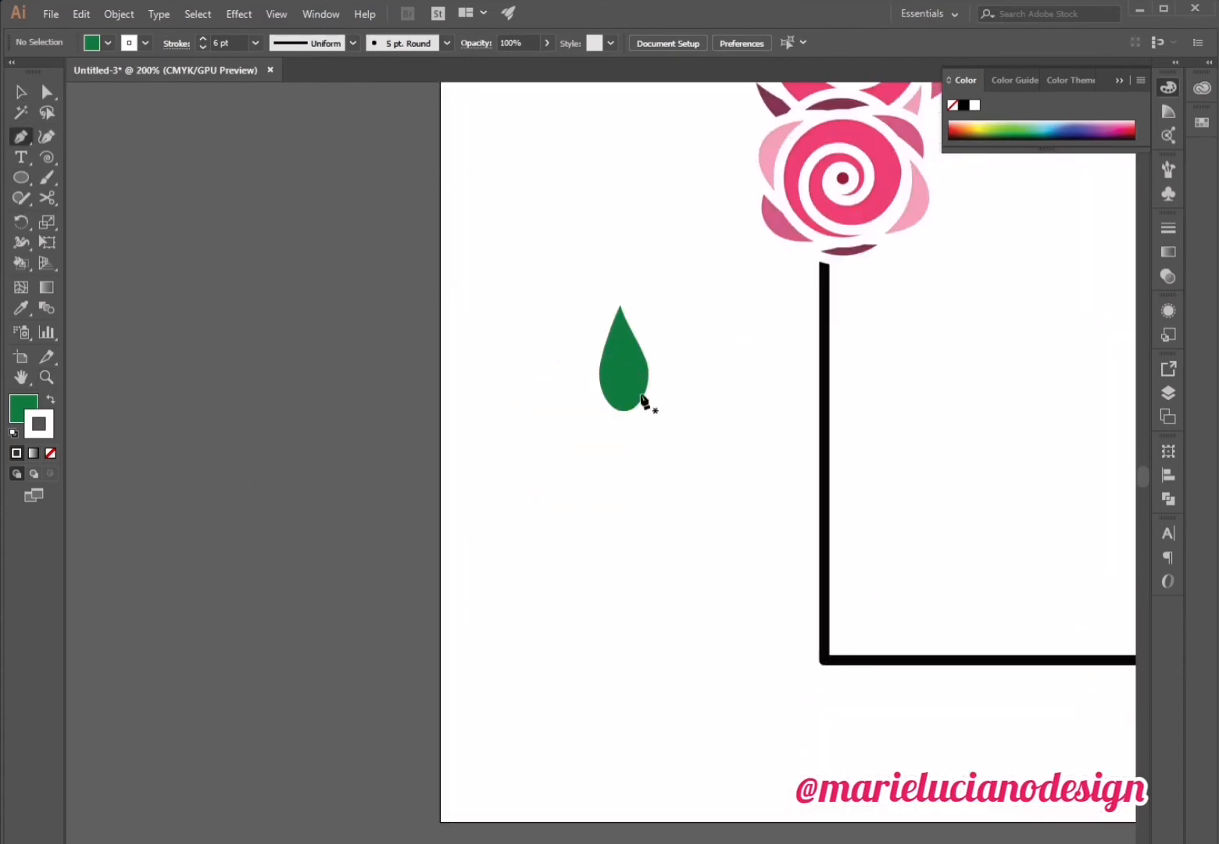
left_click(628, 427)
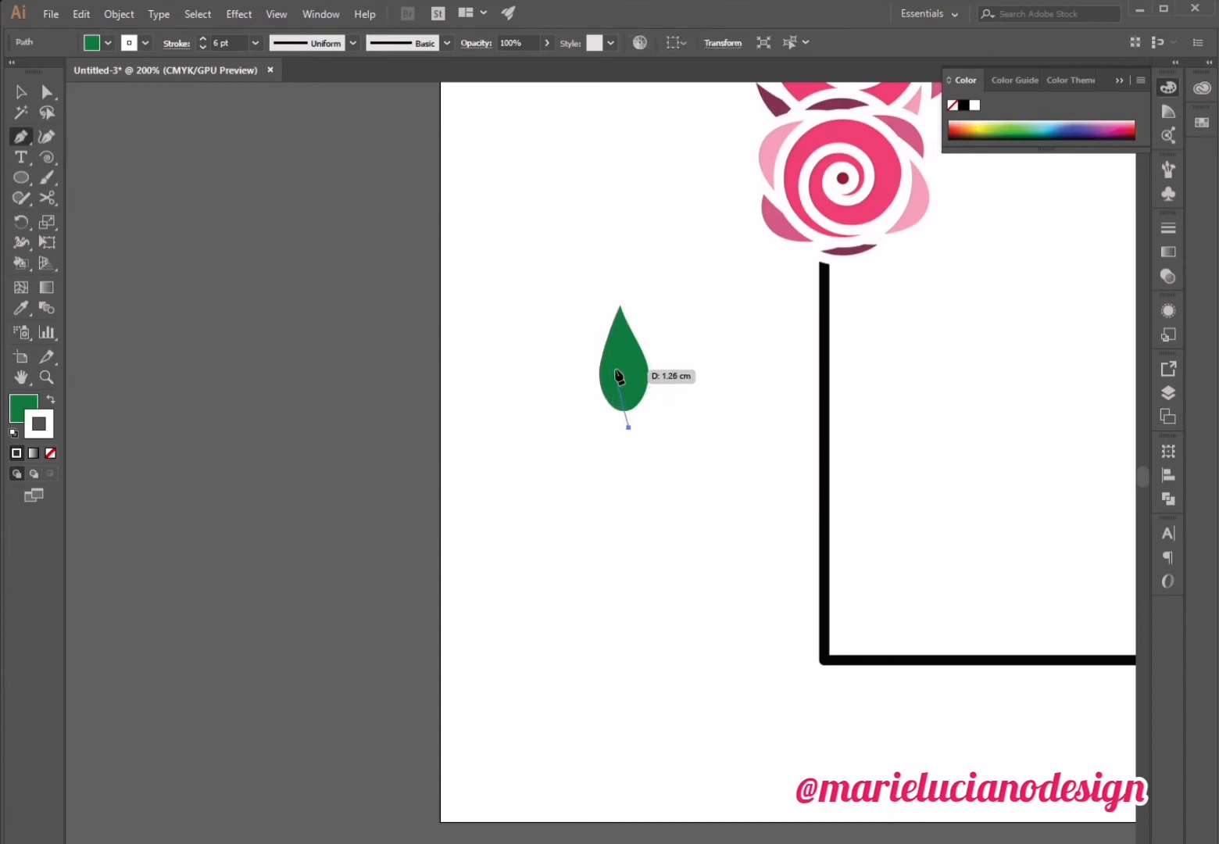
left_click_drag(623, 368, 628, 343)
left_click(21, 91)
left_click(618, 450)
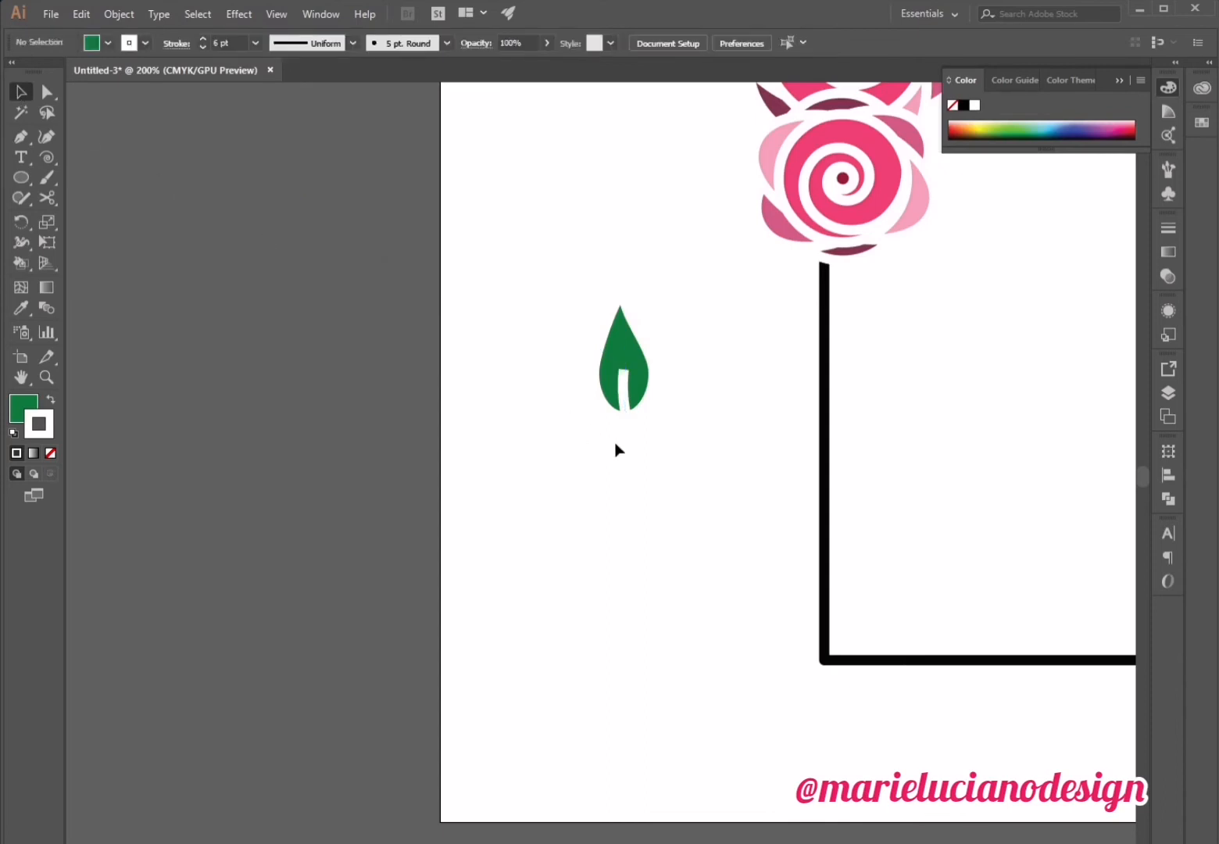
Apply a width profile tapered at both ends to the vein line and set its stroke weight to 4 pt.
left_click_drag(618, 449, 628, 422)
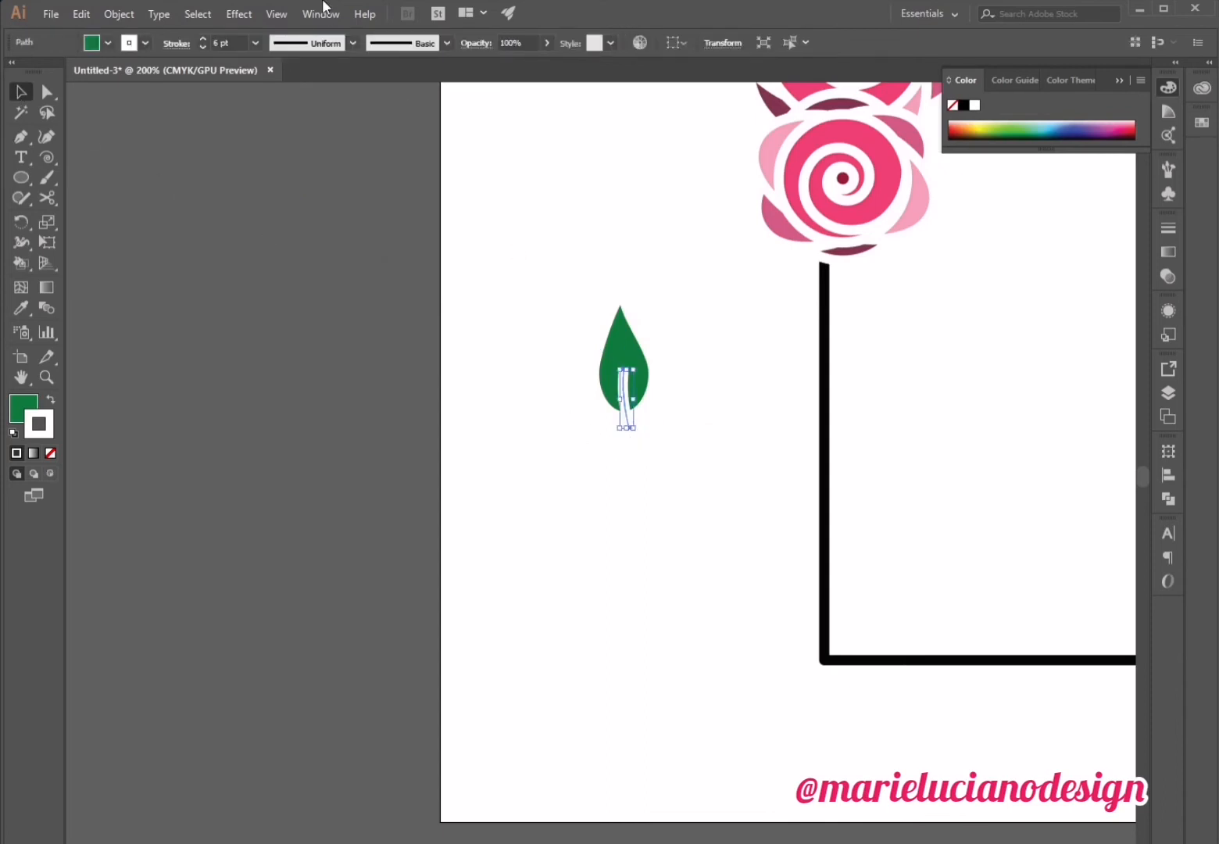
left_click(445, 43)
left_click(444, 43)
left_click(353, 41)
left_click(328, 104)
left_click(558, 508)
left_click(630, 428)
left_click(256, 43)
left_click(283, 172)
left_click(549, 521)
Lengthen the vein line beyond the leaf's base and tilt it slightly so it is centred in the leaf's lower half.
left_click_drag(628, 413, 656, 501)
left_click(638, 522)
left_click(625, 440)
left_click(655, 501)
left_click_drag(634, 452, 638, 453)
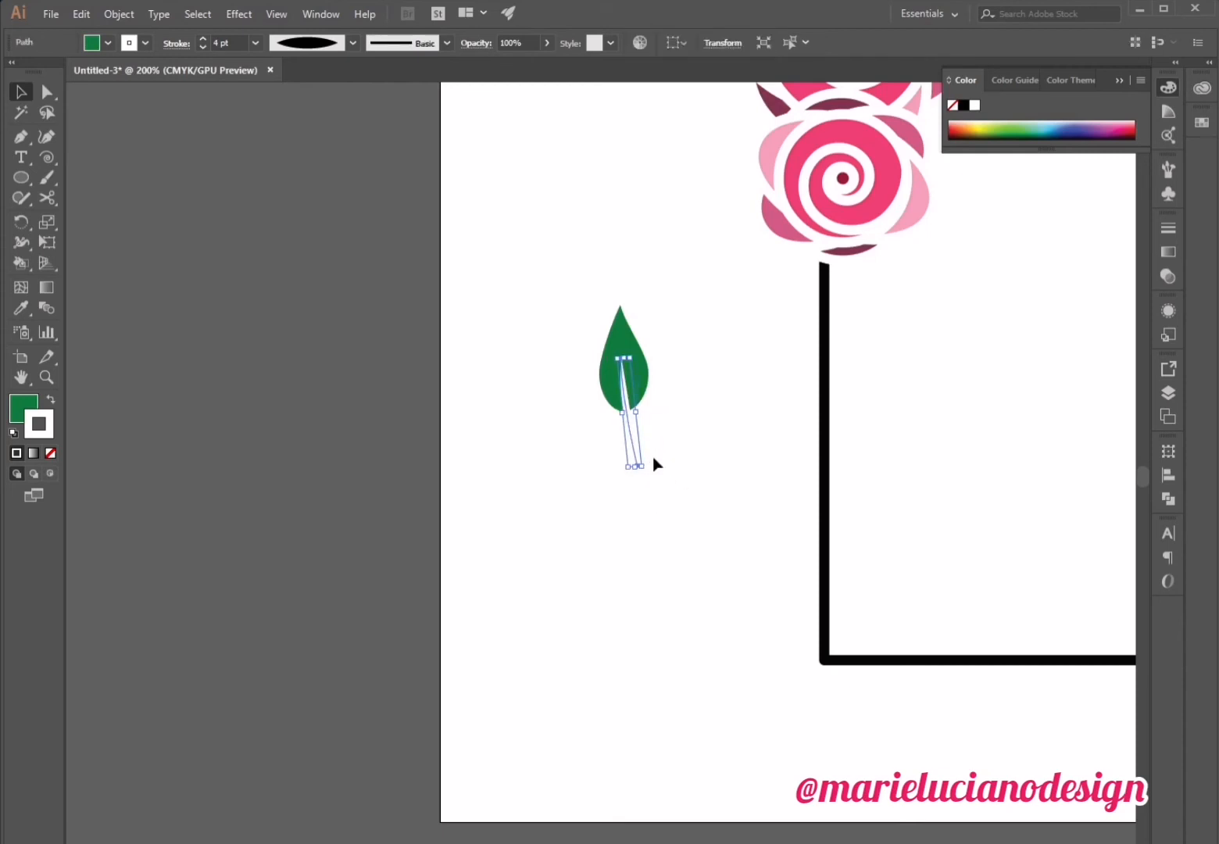
left_click(660, 526)
Expand the vein into a united shape and subtract it from the leaf with Minus Front.
left_click(634, 444)
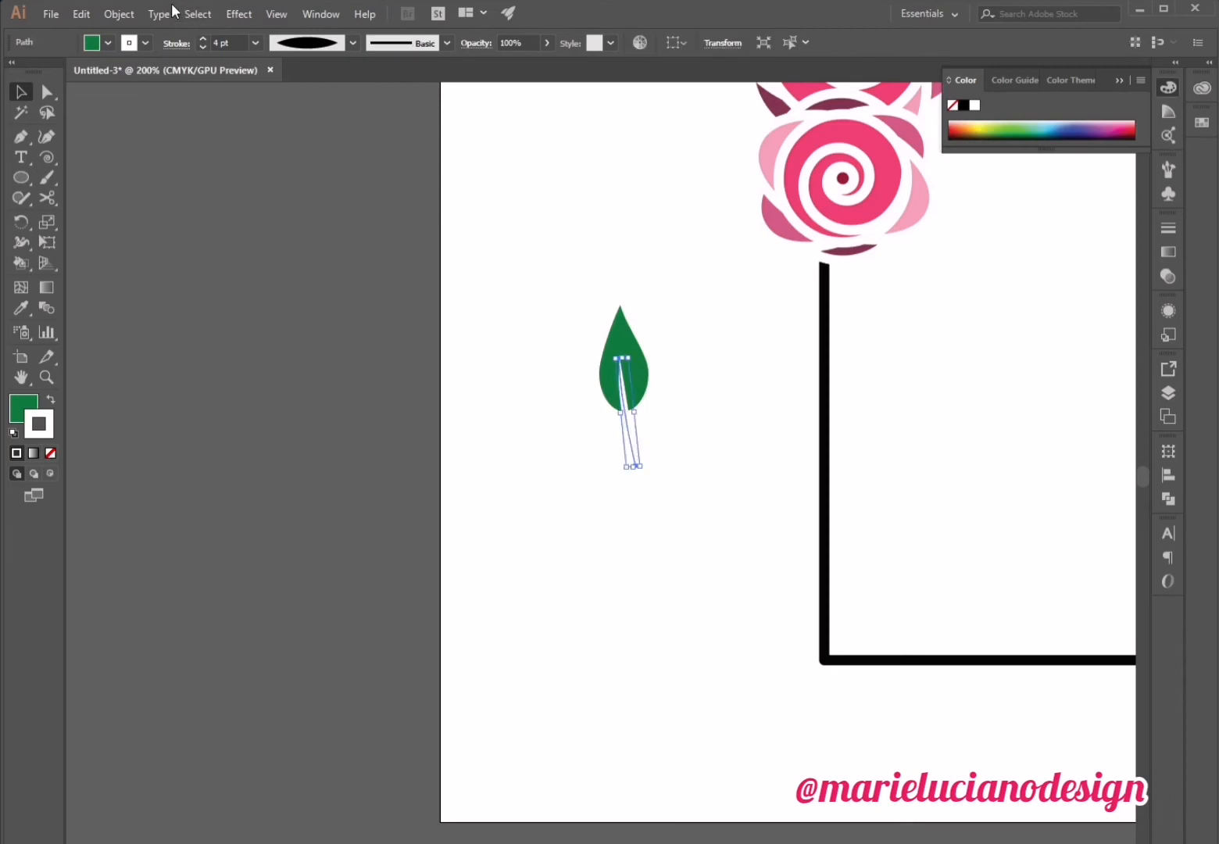
left_click(119, 14)
left_click(178, 211)
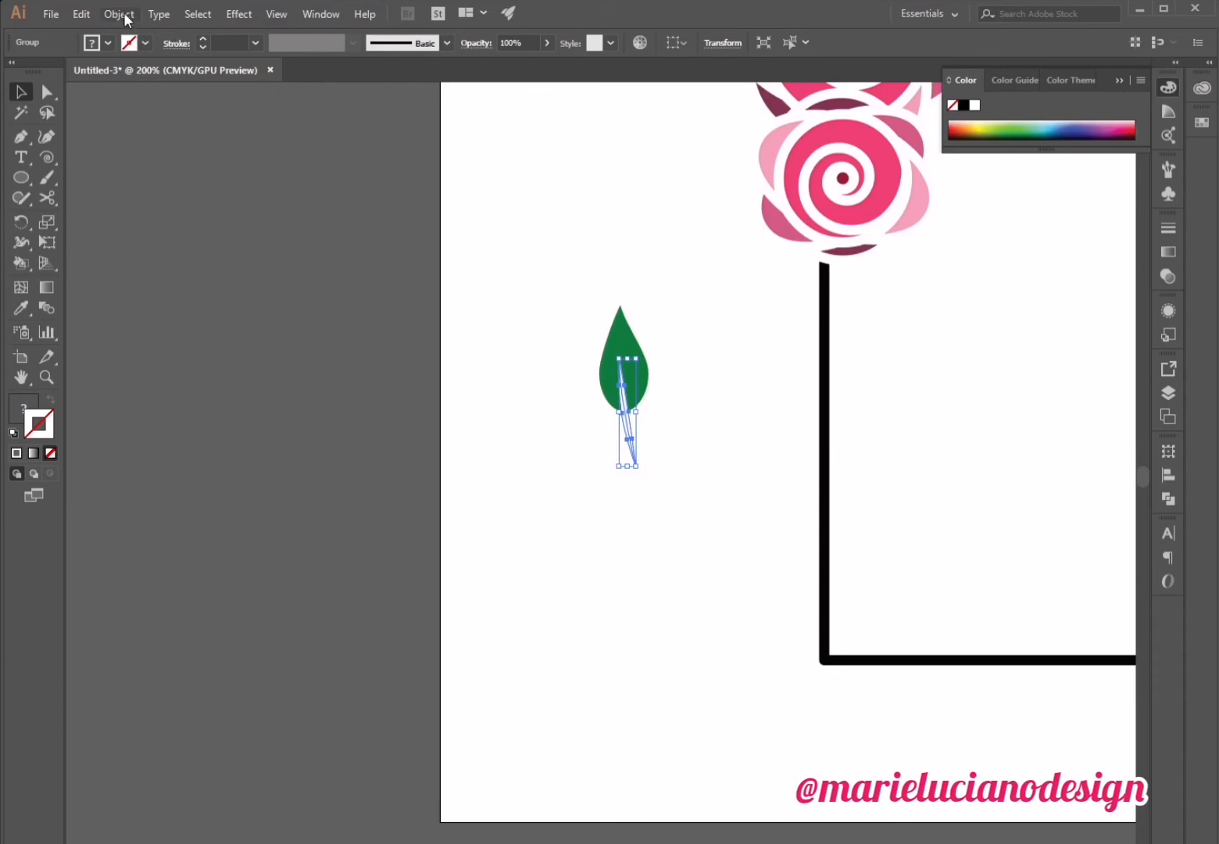
left_click(1169, 498)
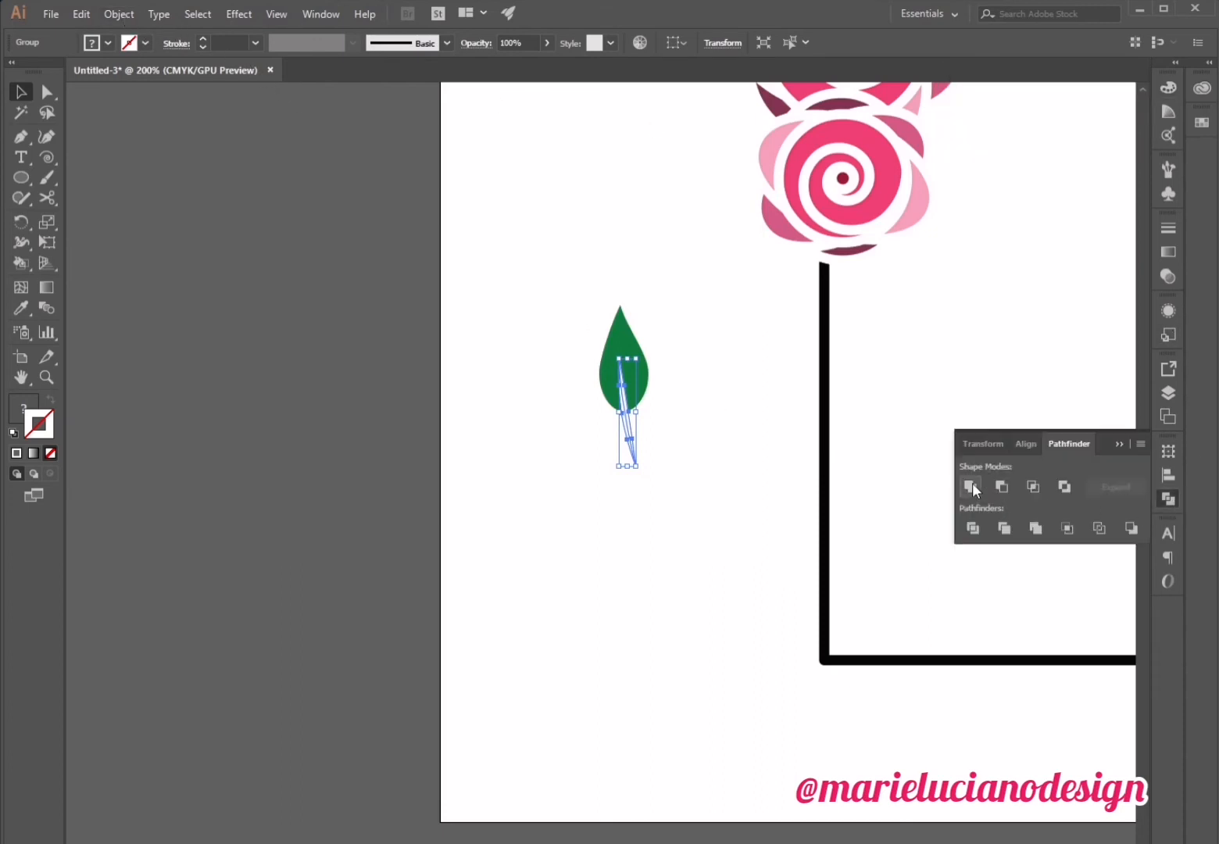
left_click(970, 486)
left_click_drag(459, 329, 691, 470)
left_click(1004, 486)
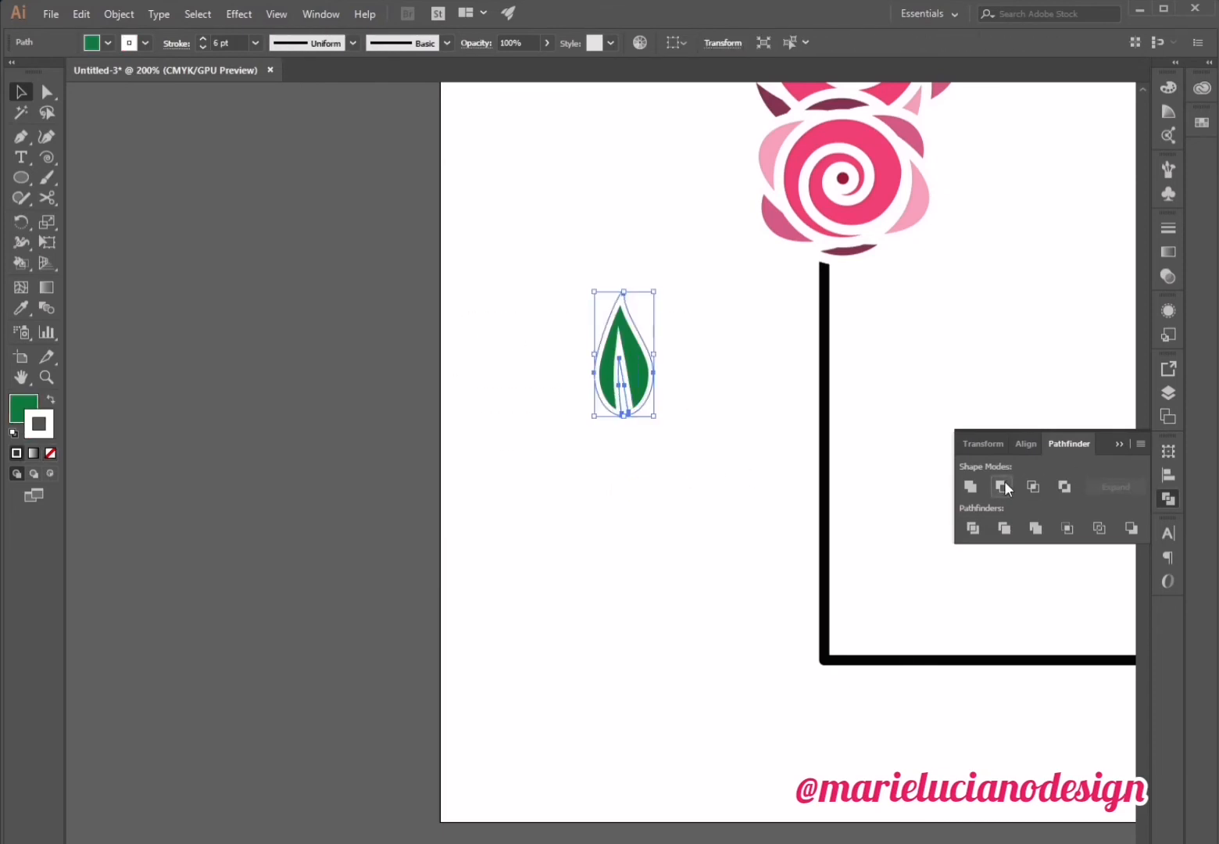
Align the leaf's stroke to the outside and give it a round cap and round corner joins.
left_click(1168, 228)
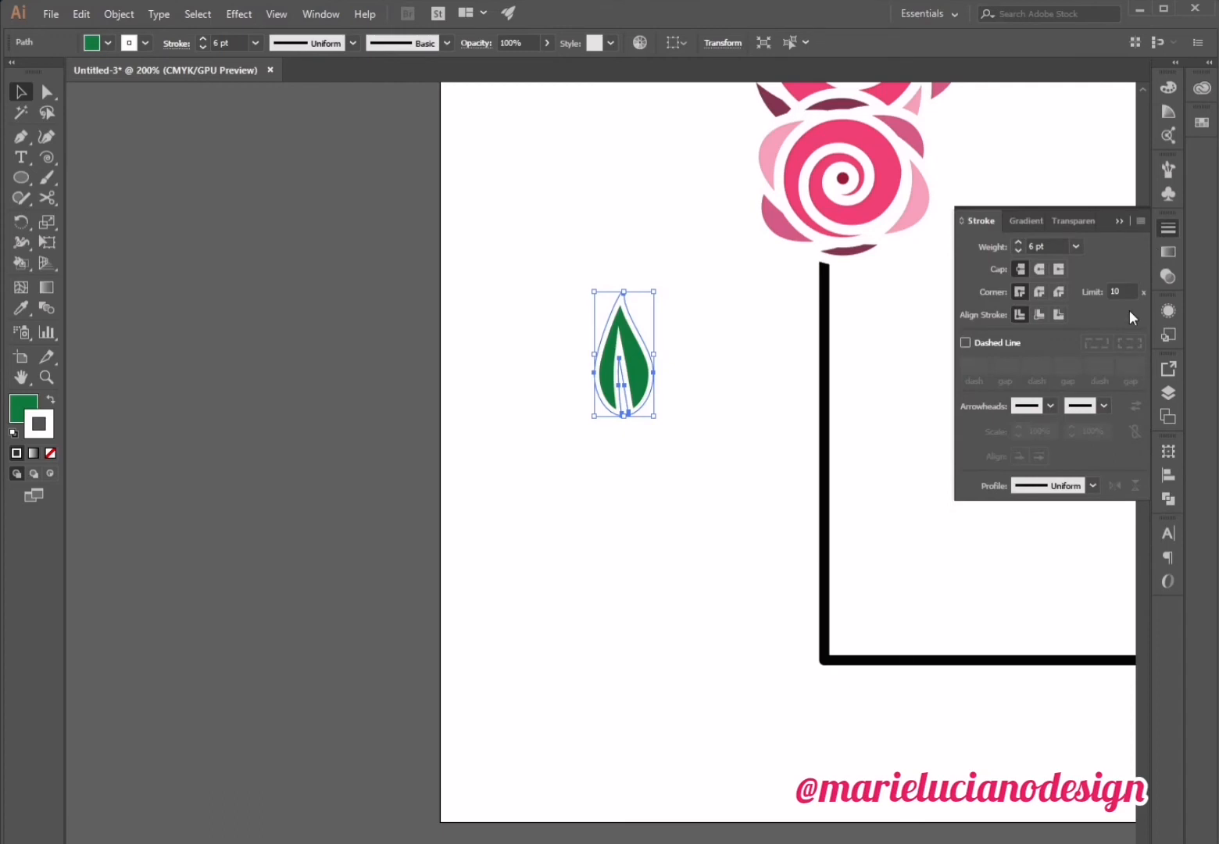
left_click(1059, 314)
left_click(1039, 270)
left_click(1038, 288)
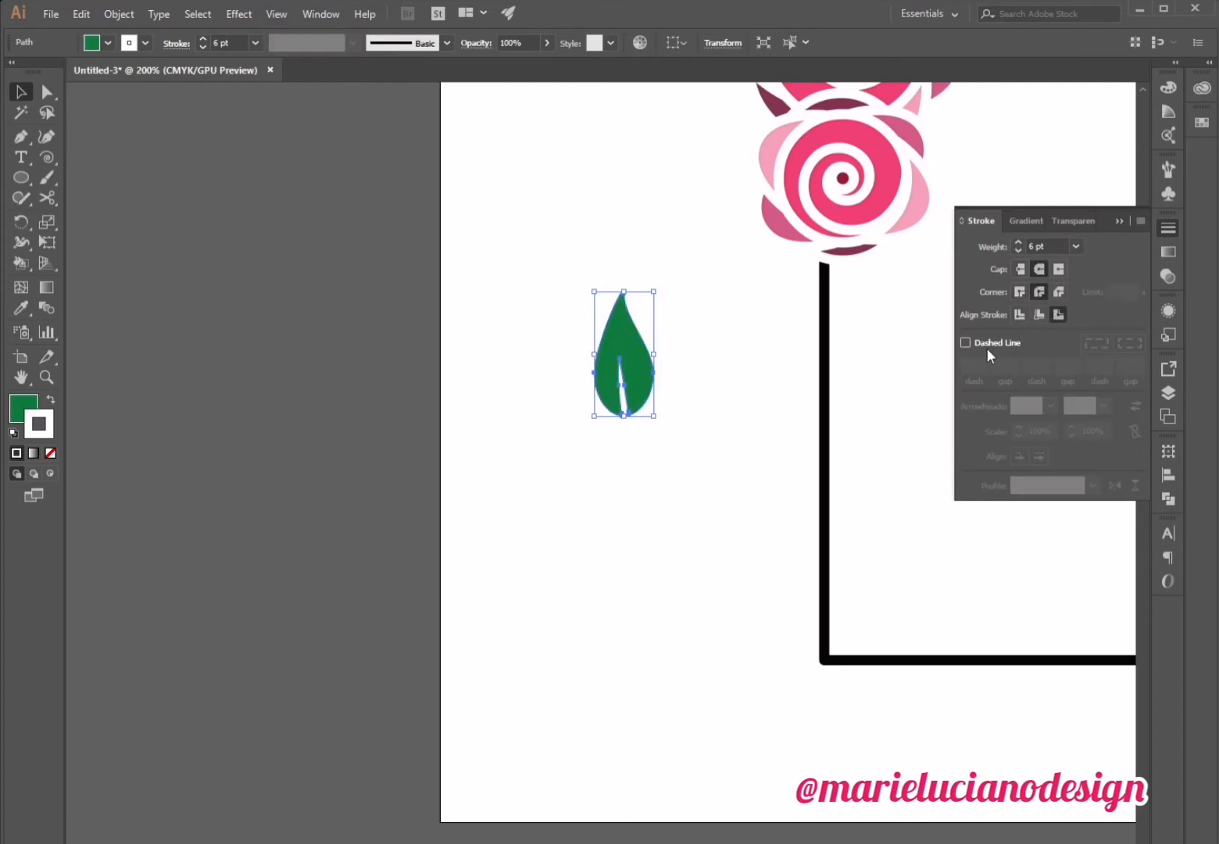
left_click(759, 514)
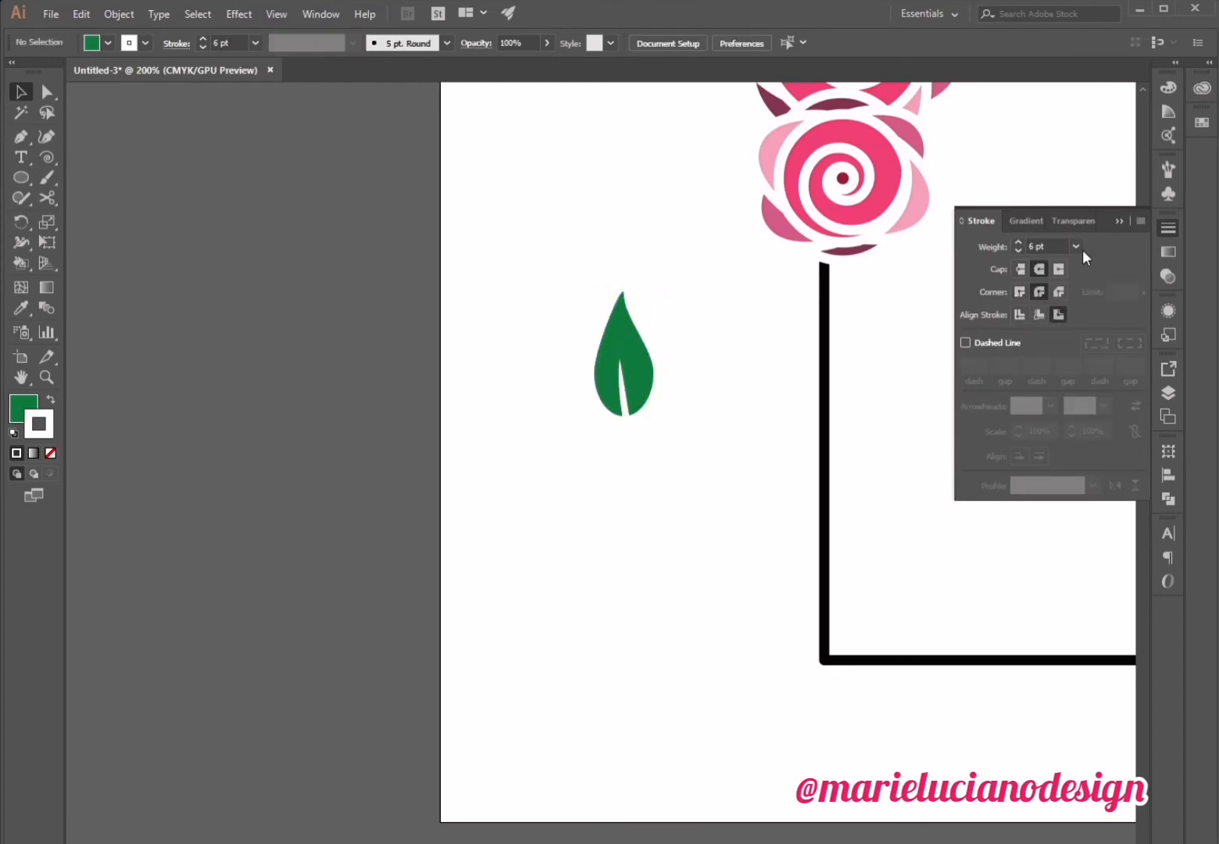
left_click(1120, 221)
Rotate the leaf to point down and left, place it under the lower flower of the upper-left cluster and send it to back.
scroll(781, 469, "up", 5)
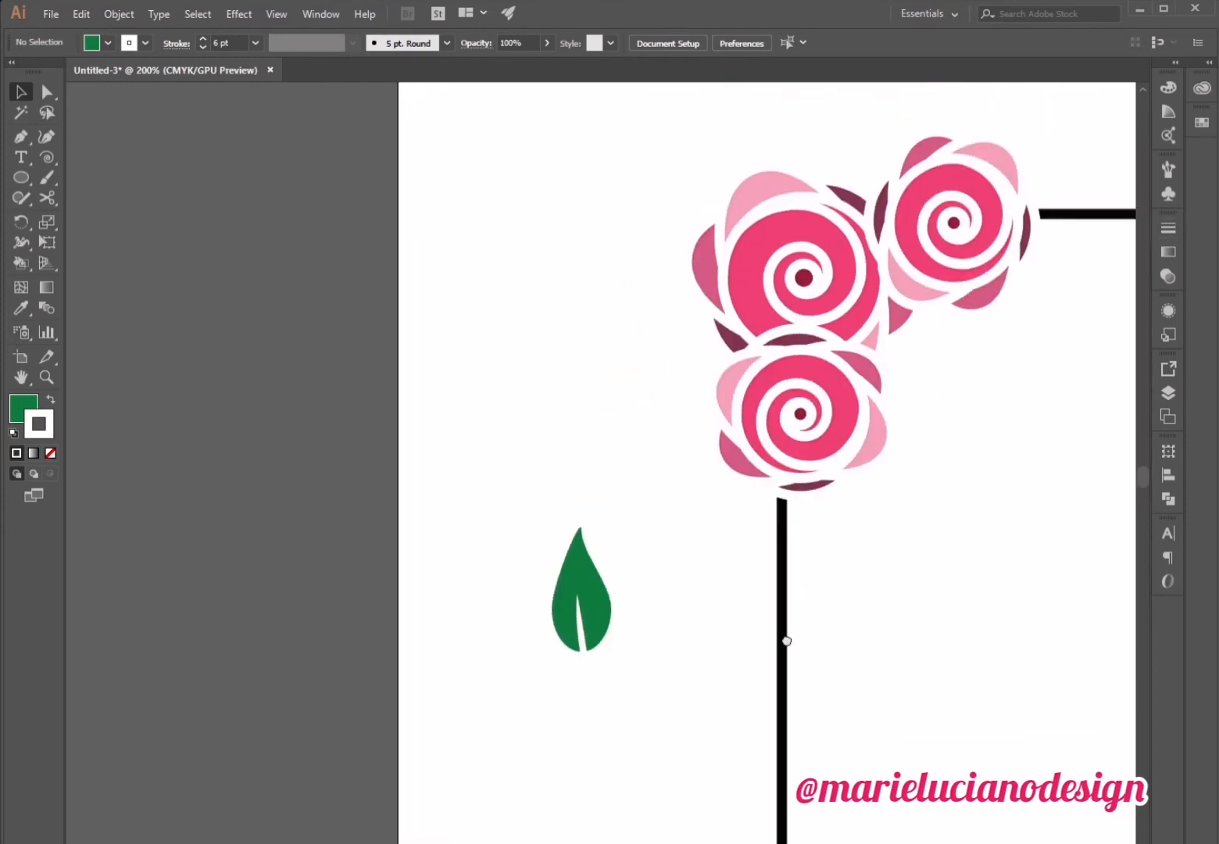
left_click(588, 687)
left_click_drag(607, 605, 534, 691)
left_click_drag(604, 664, 729, 606)
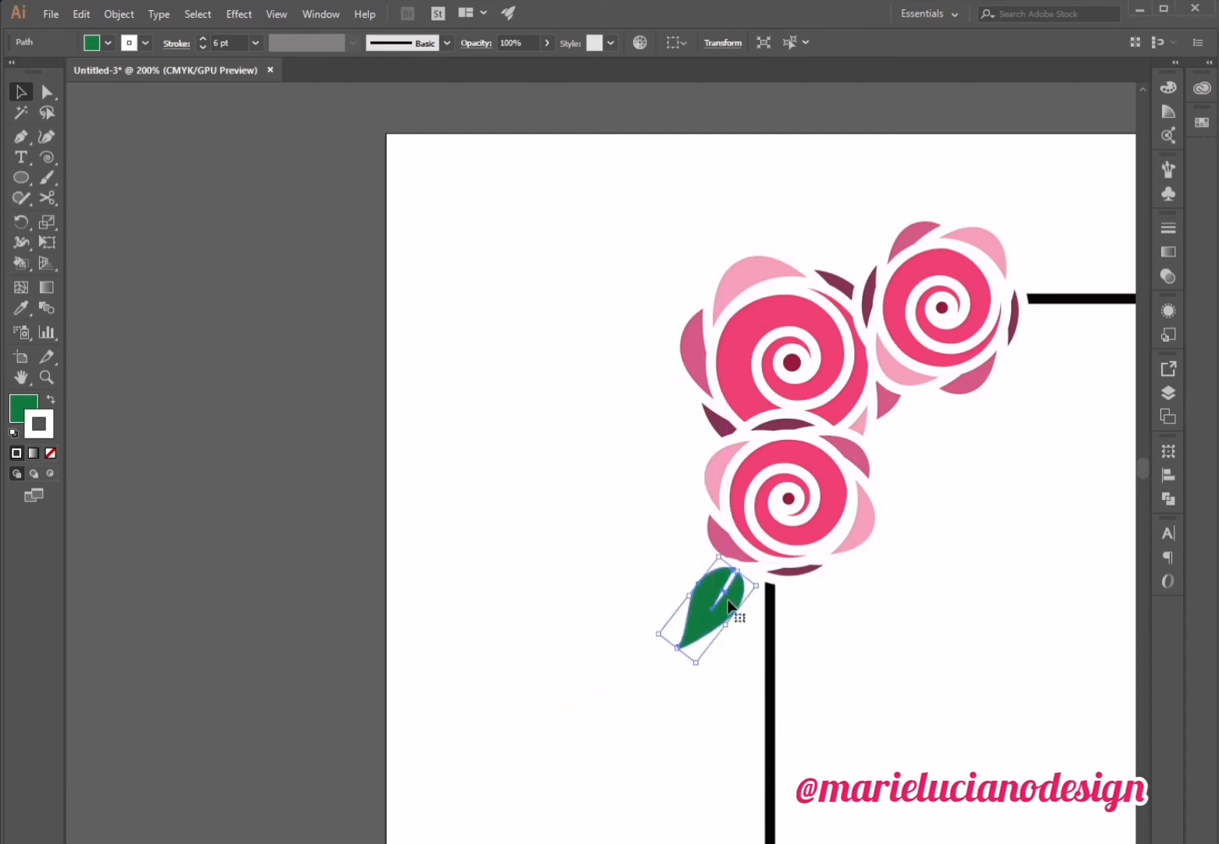
right_click(729, 605)
mouse_move(813, 514)
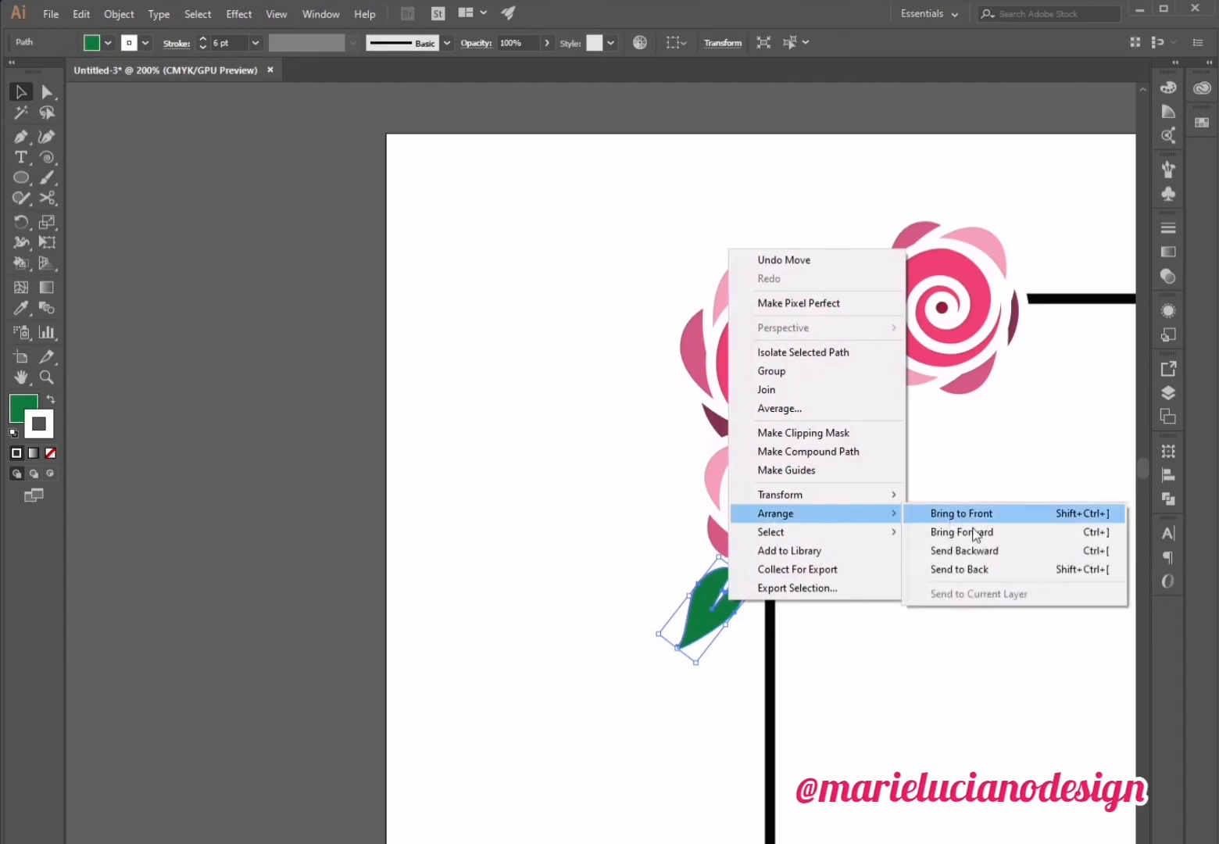
left_click(998, 564)
left_click(685, 719)
Shrink the leaf and place rotated copies left of the large flower and above the gap between the two upper flowers.
left_click(691, 648)
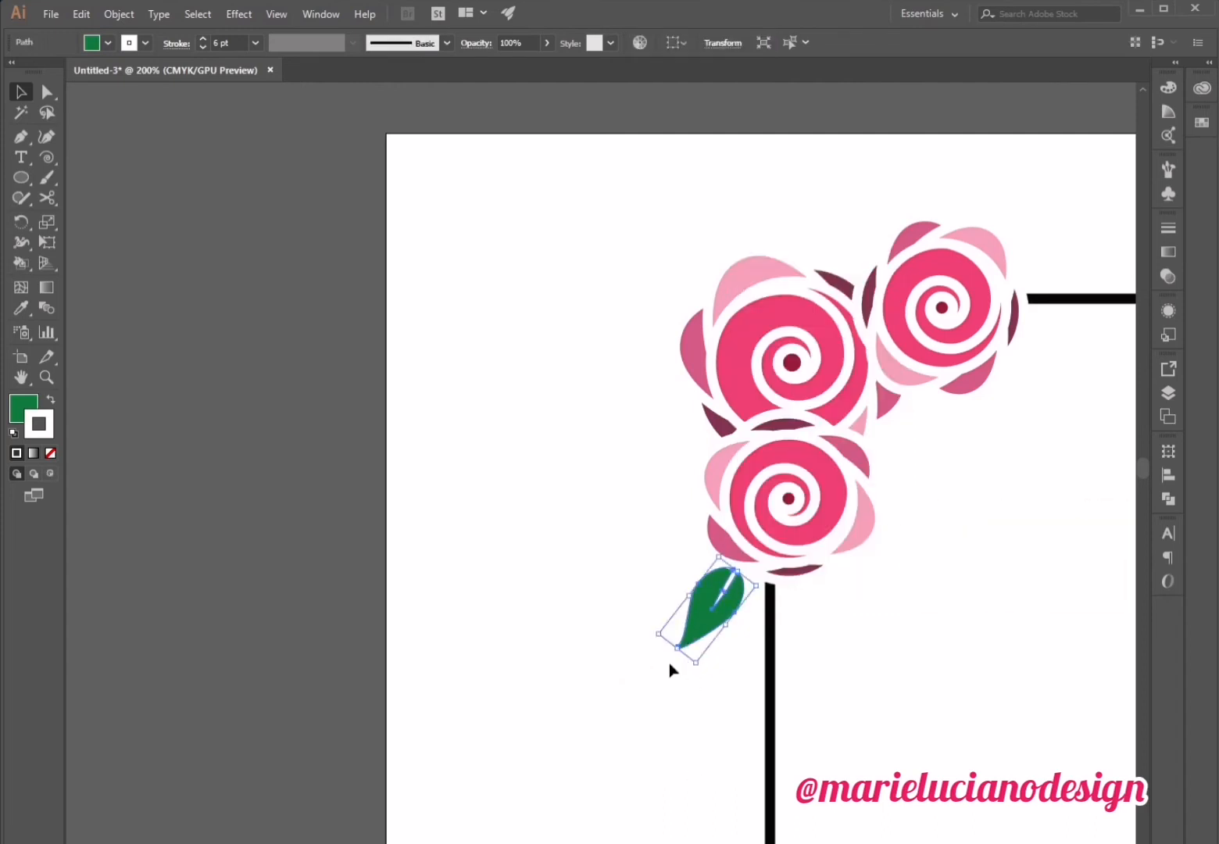
left_click_drag(661, 634, 854, 285)
left_click(690, 713)
left_click(674, 450)
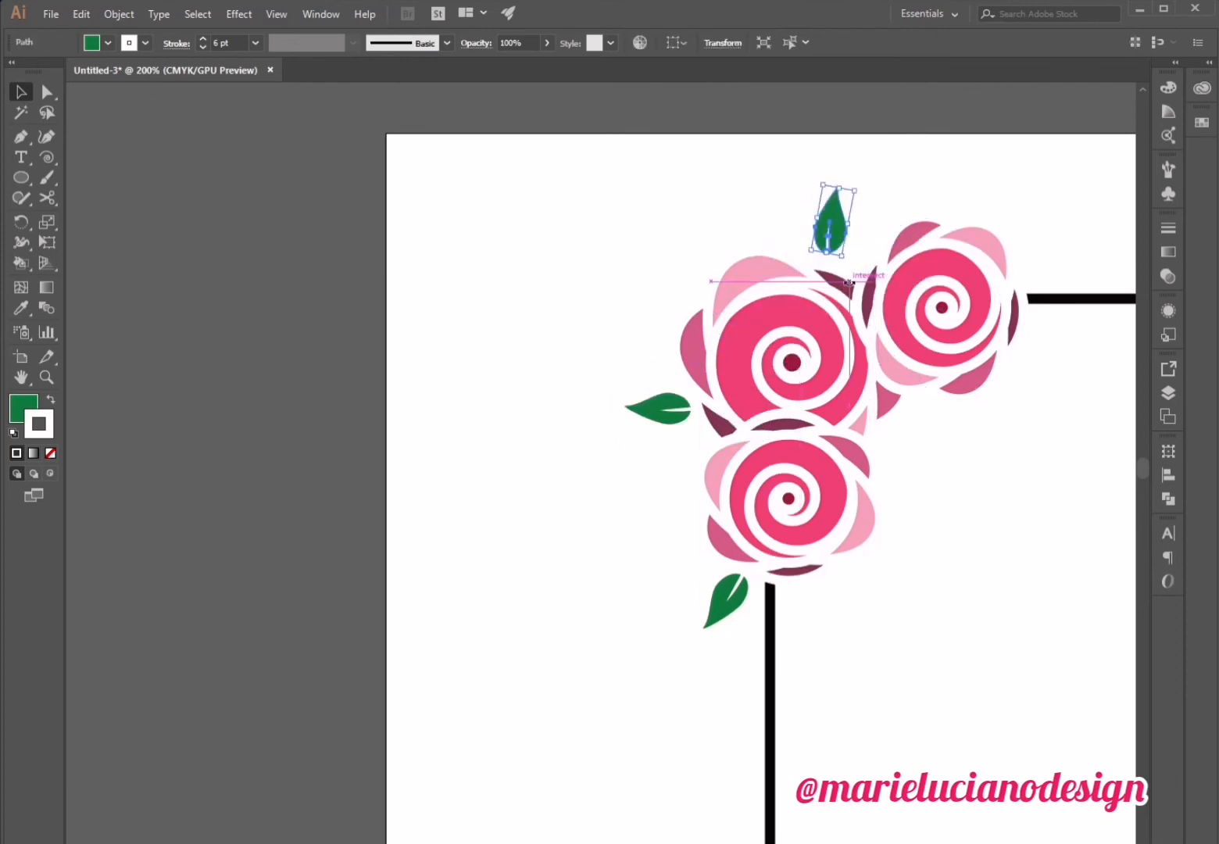
left_click_drag(844, 235, 868, 250)
left_click(920, 182)
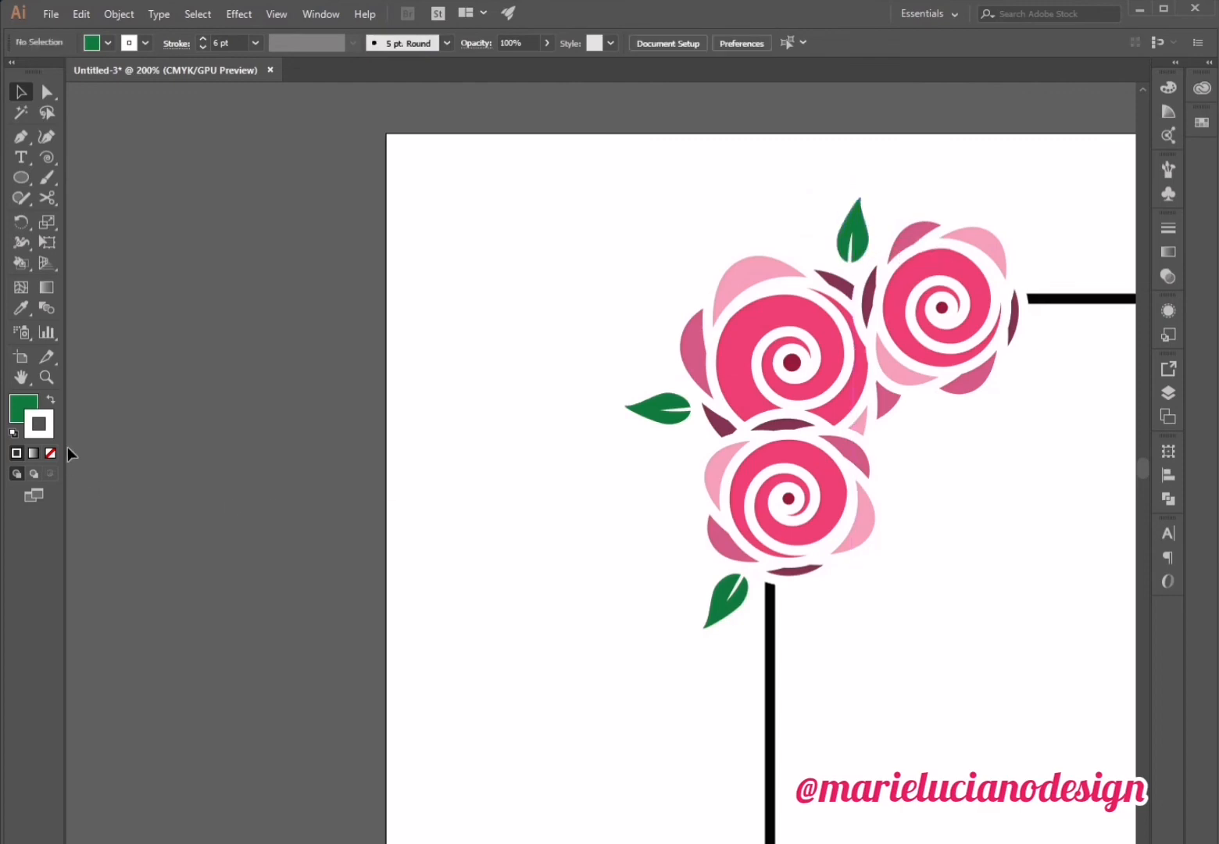
Copy the three leaves to the lower-right flower cluster and rotate the copies so they point outward around its flowers.
left_click(56, 379)
left_click(494, 501, "alt")
left_click(493, 501, "alt")
left_click_drag(869, 596, 536, 613)
left_click(20, 92)
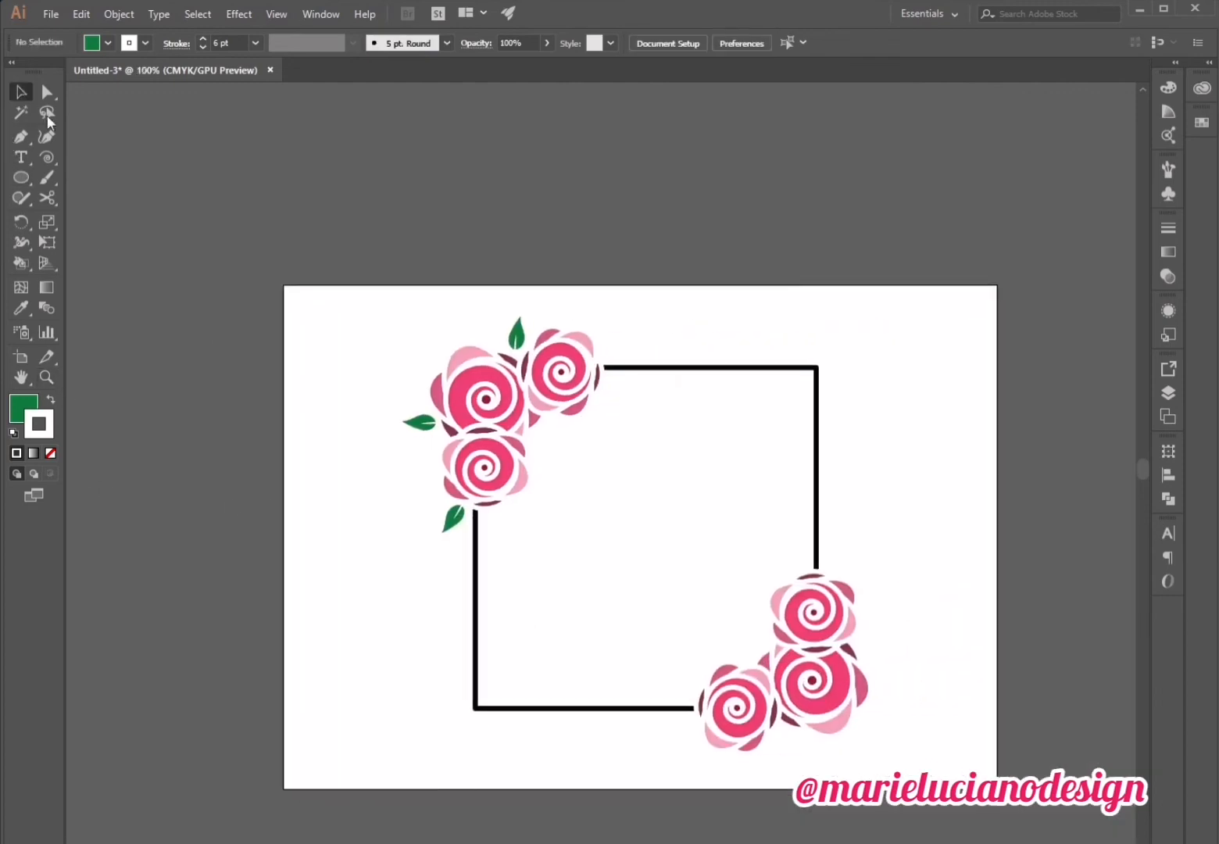
left_click(456, 522)
left_click(420, 426, "shift")
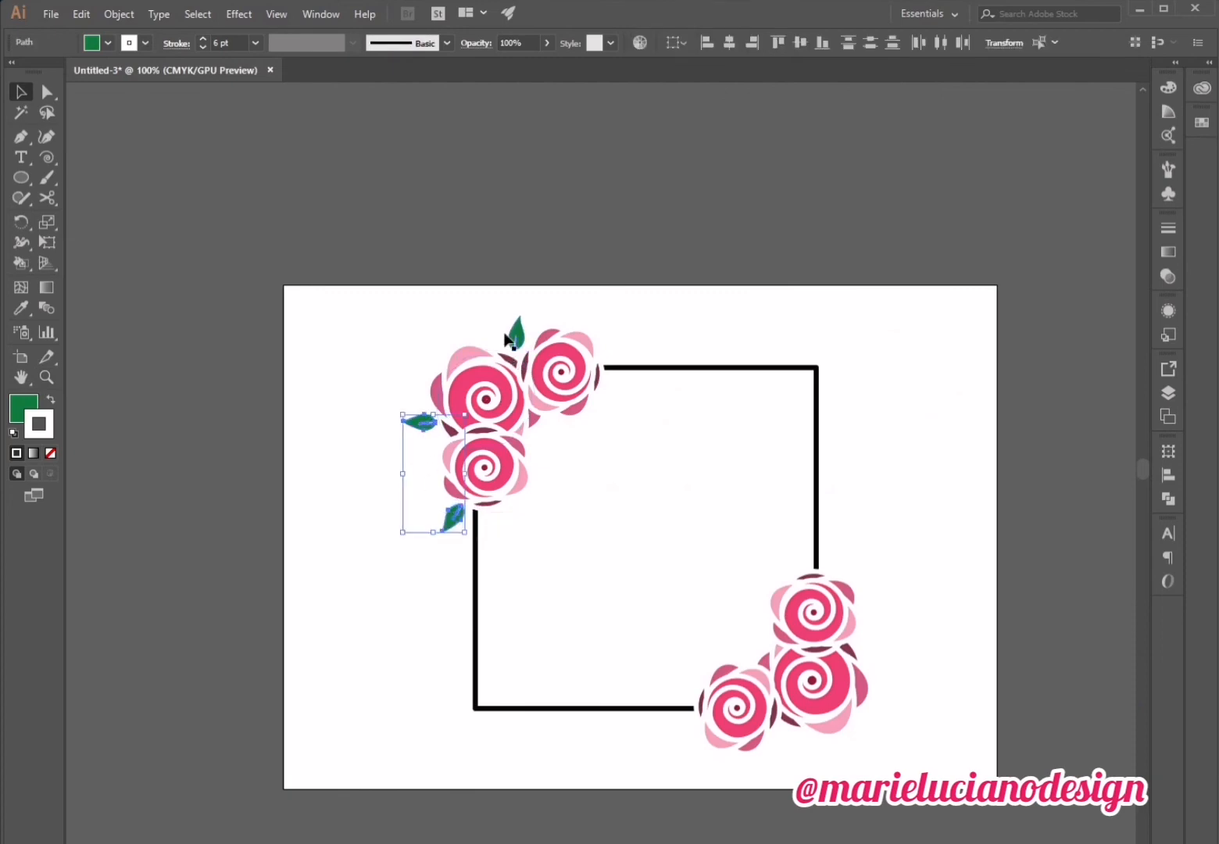
left_click(516, 334, "shift")
left_click_drag(517, 334, 586, 747)
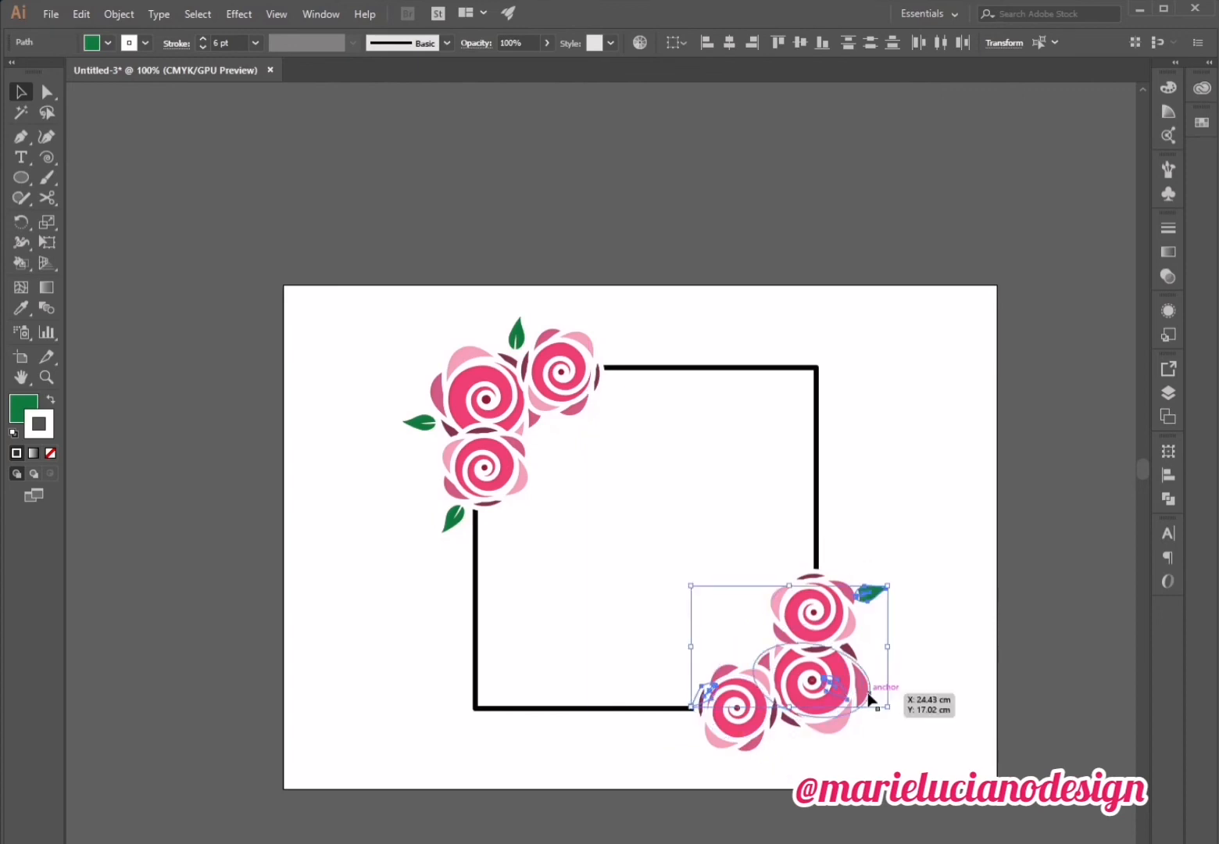
left_click_drag(876, 594, 913, 660)
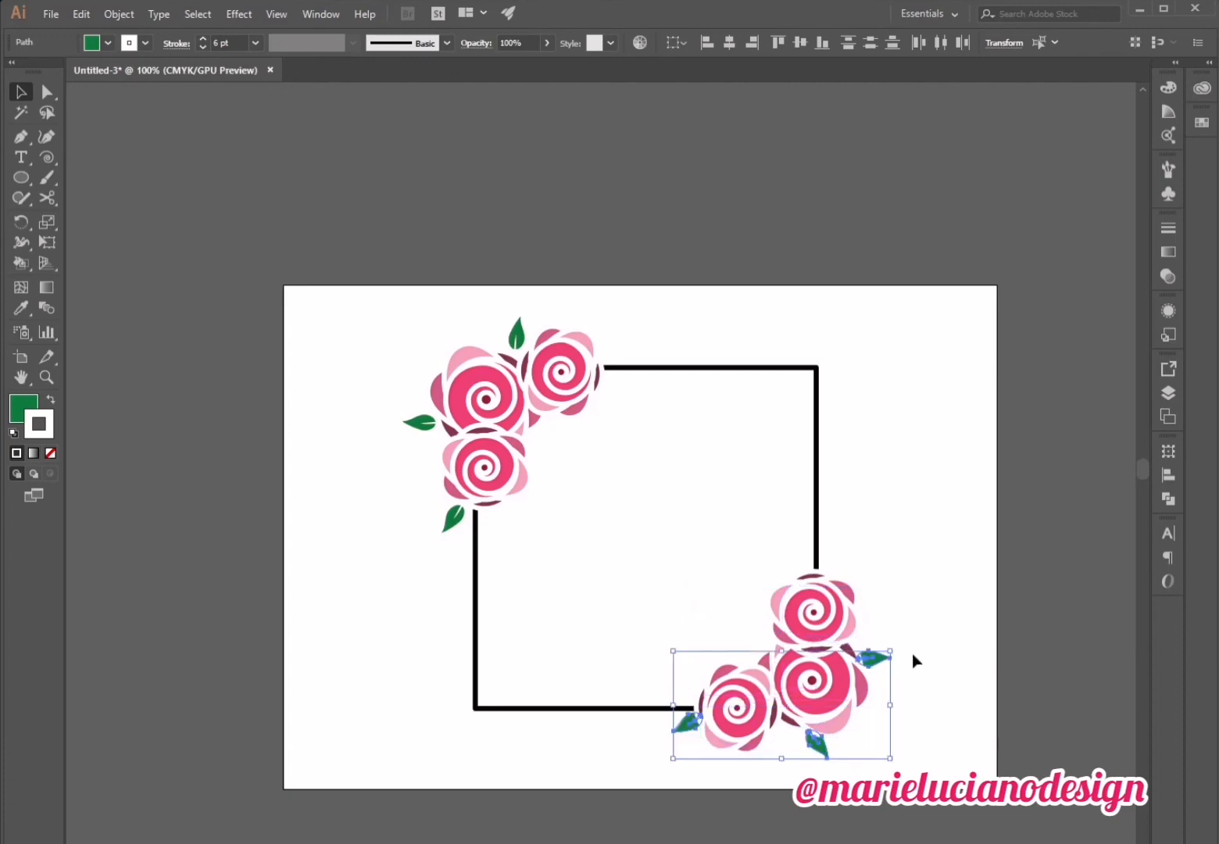
Reposition the three leaves of the lower-right cluster individually so they sit just outside its flowers.
left_click(903, 724)
left_click_drag(681, 724, 667, 730)
mouse_move(817, 746)
left_mouse_down()
mouse_move(805, 739)
mouse_move(796, 752)
left_mouse_up()
left_click_drag(874, 658, 876, 645)
left_click(964, 686)
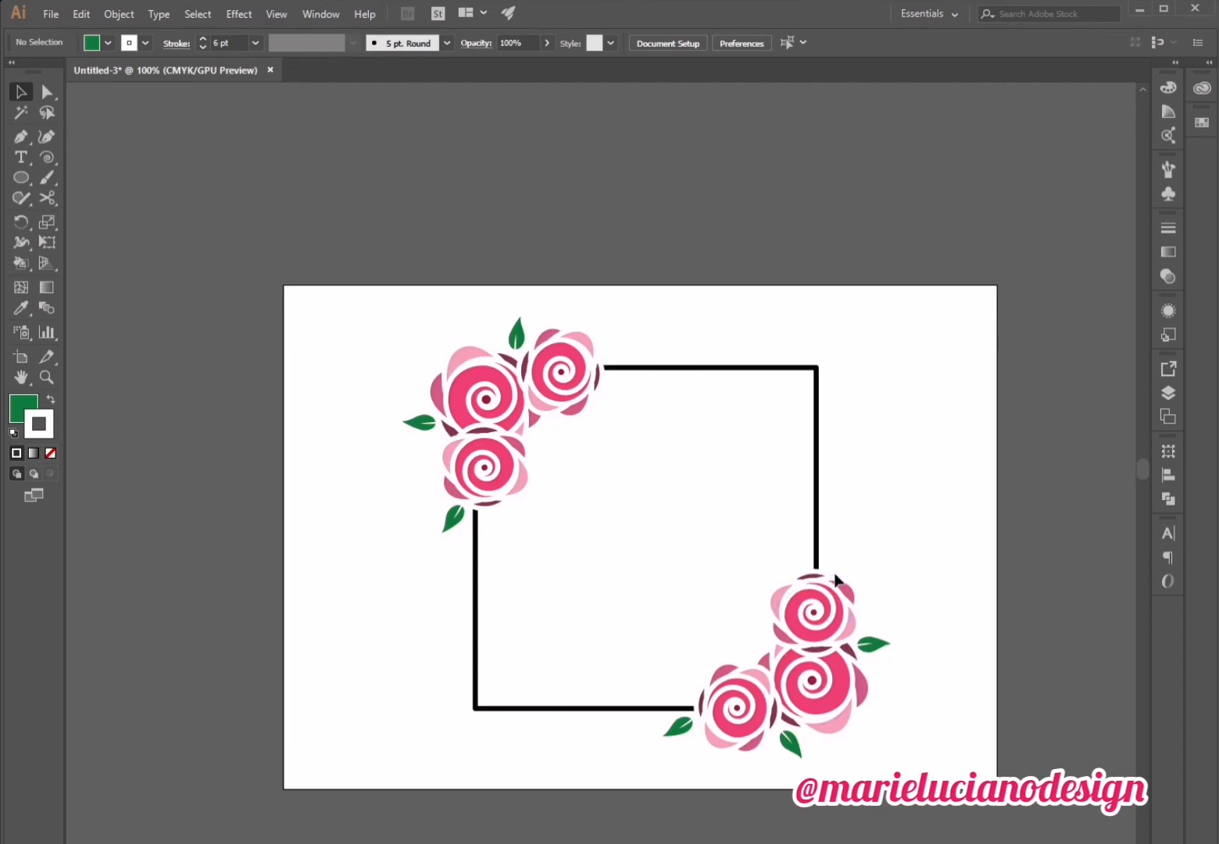
left_click_drag(681, 470, 654, 443)
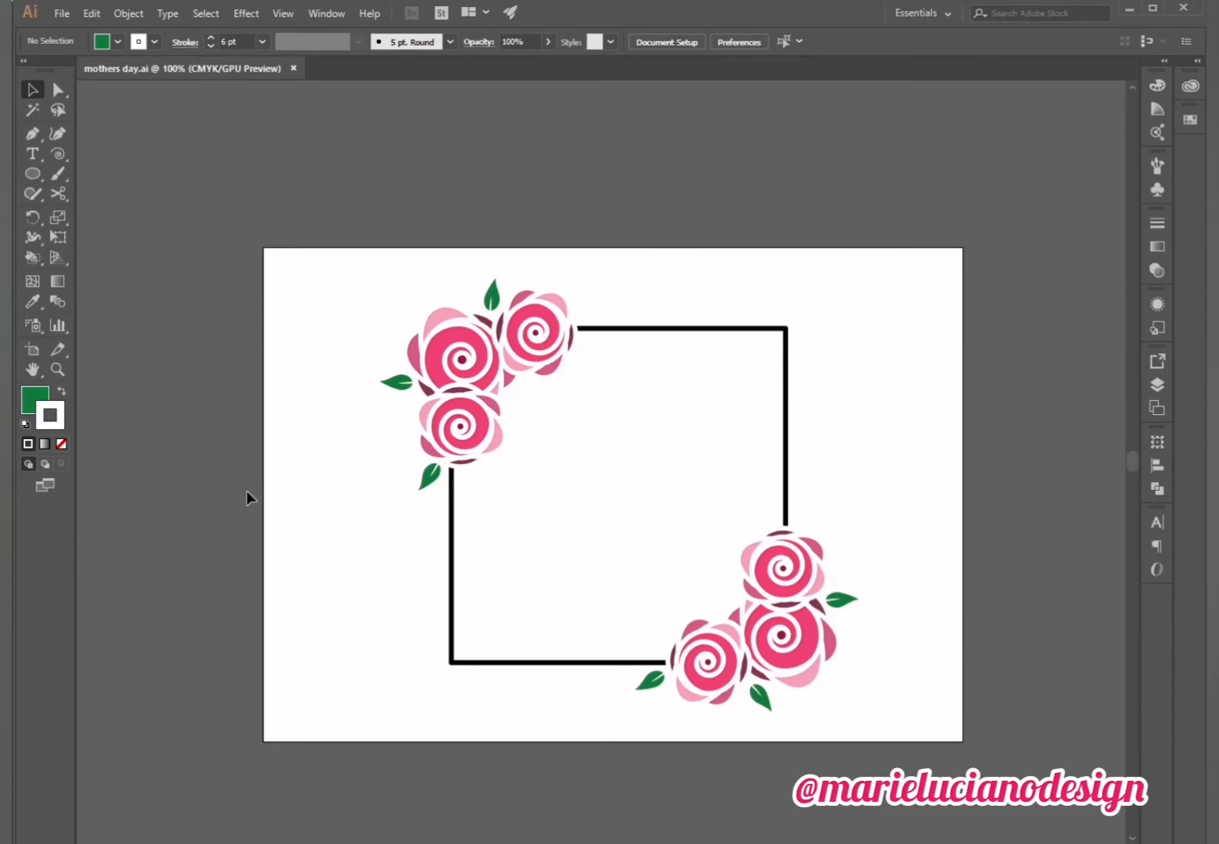
Make the artboard square by setting its width to 21 cm.
left_click(34, 353)
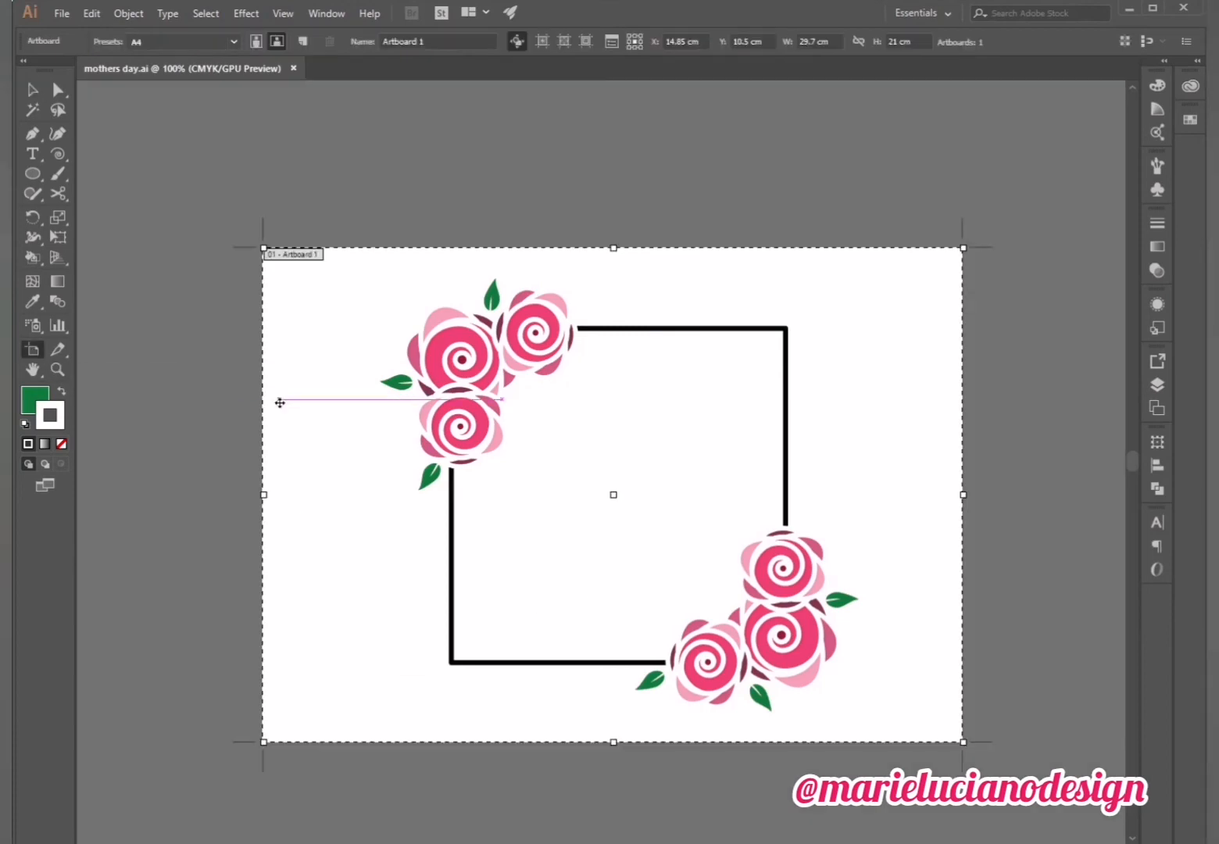
left_click(827, 42)
double_click(827, 41)
type("21")
key("Tab")
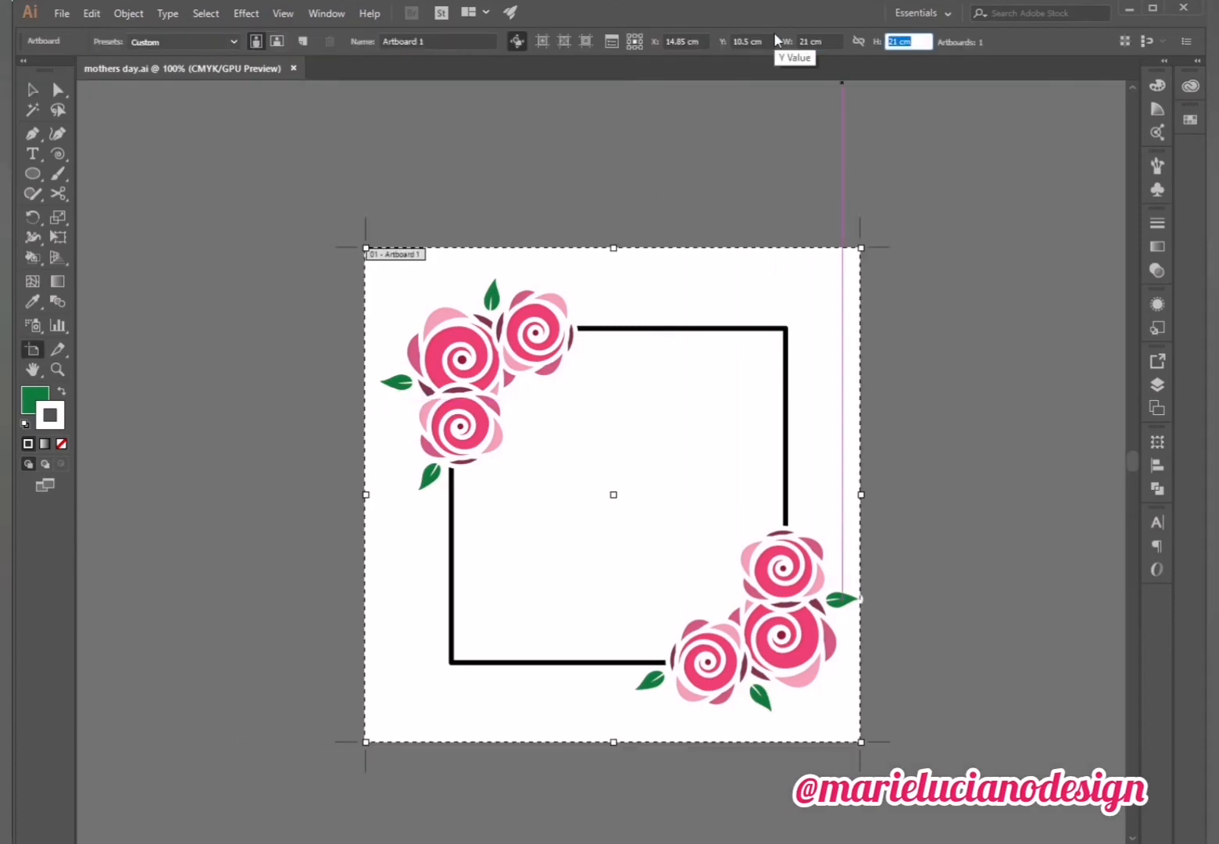
left_click(33, 90)
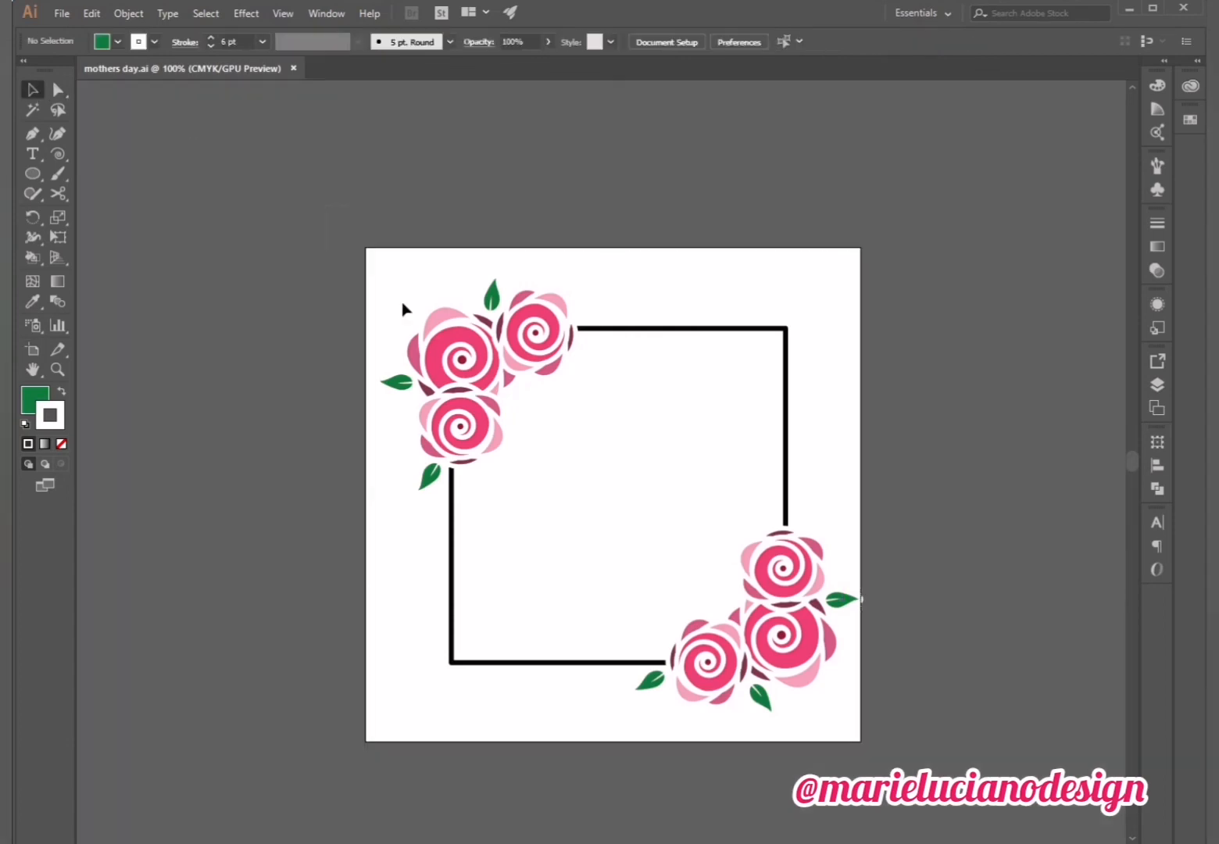
Move the whole frame-and-flowers artwork slightly up and left so it fits within the square artboard.
left_click_drag(402, 304, 883, 794)
left_click_drag(802, 658, 794, 653)
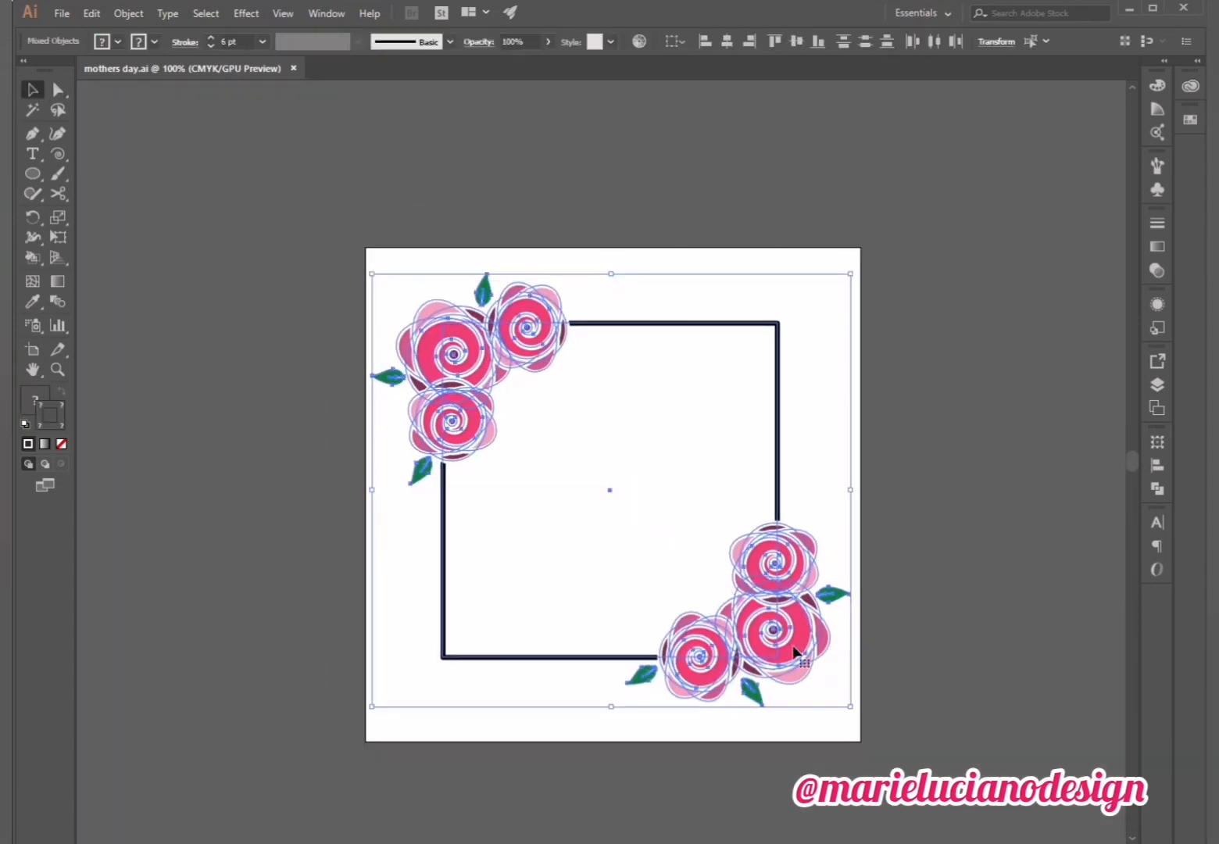
left_click(1019, 700)
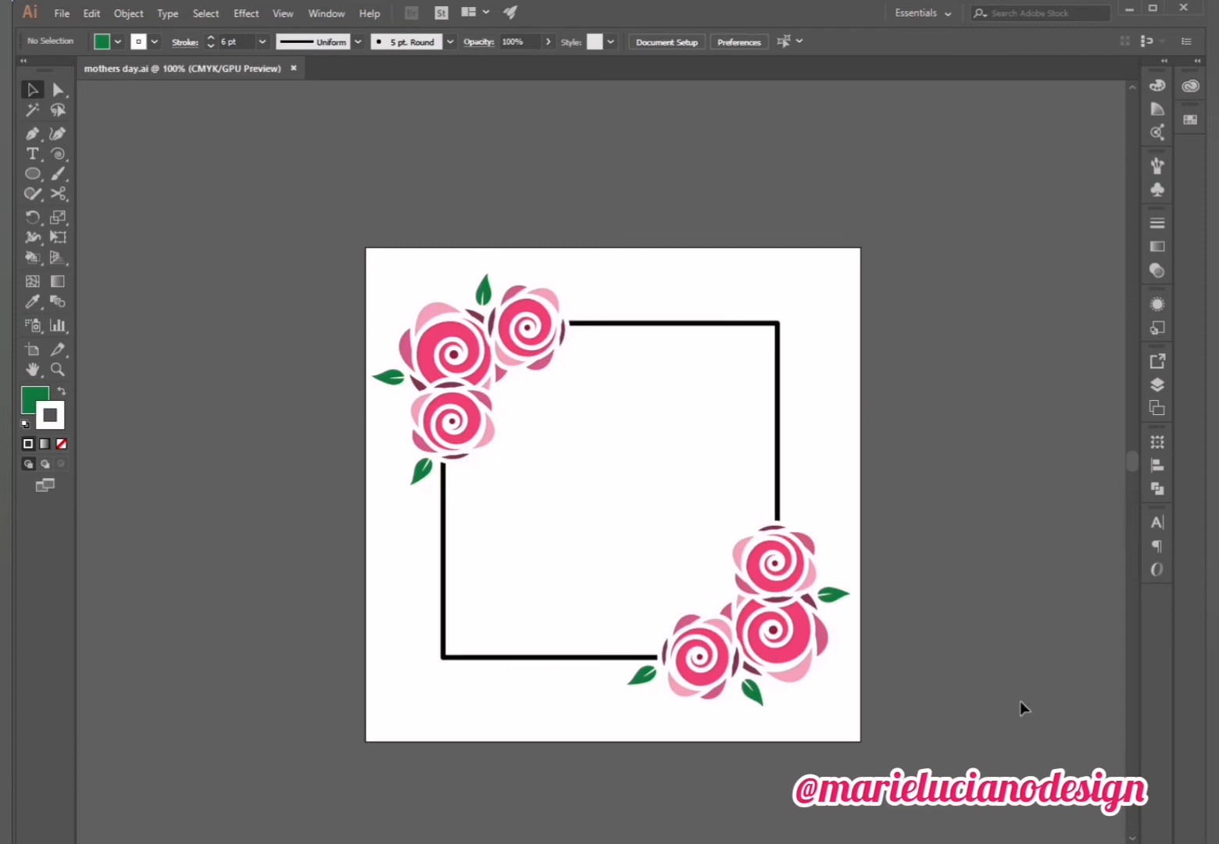
Add the text "HAPPY" and place it in the upper middle of the frame.
key("t")
left_click(574, 195)
type("HAPPY")
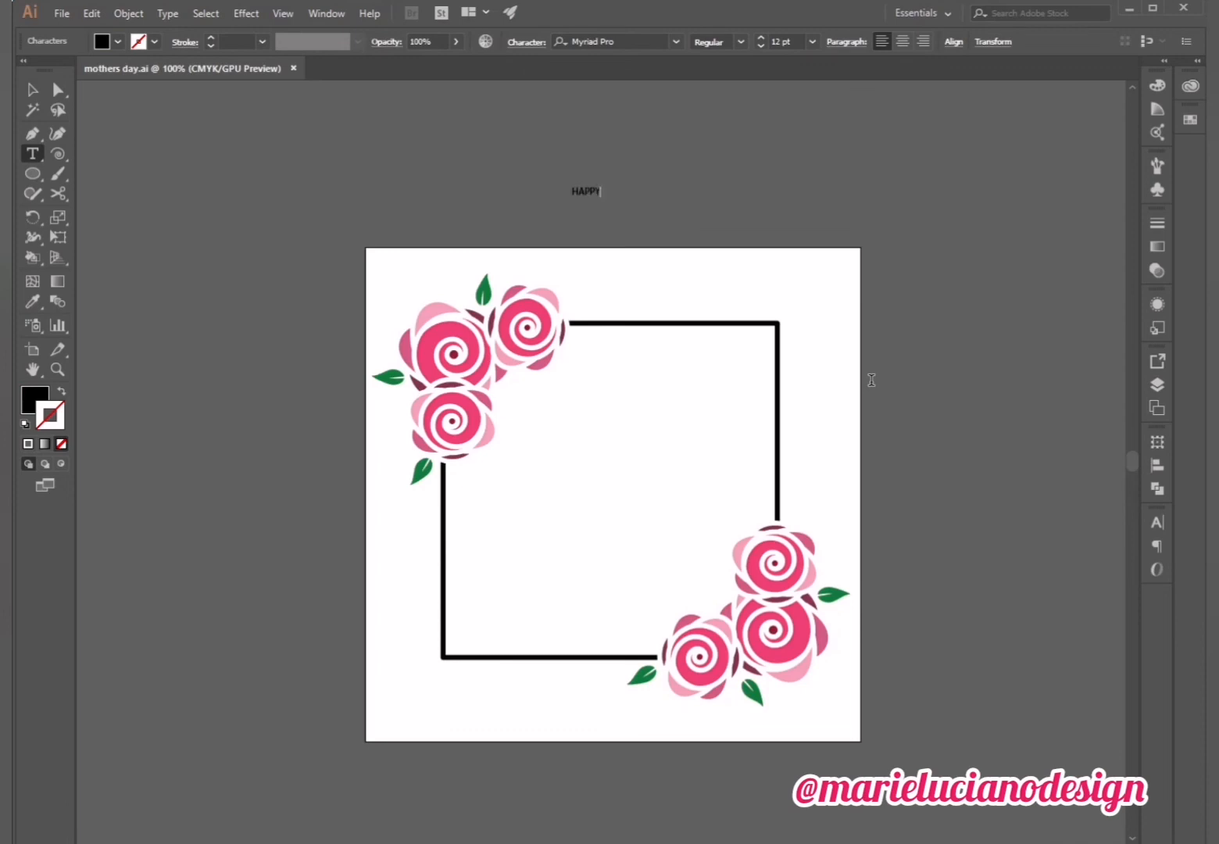
key("Escape")
left_click(625, 208)
left_click_drag(625, 357, 616, 395)
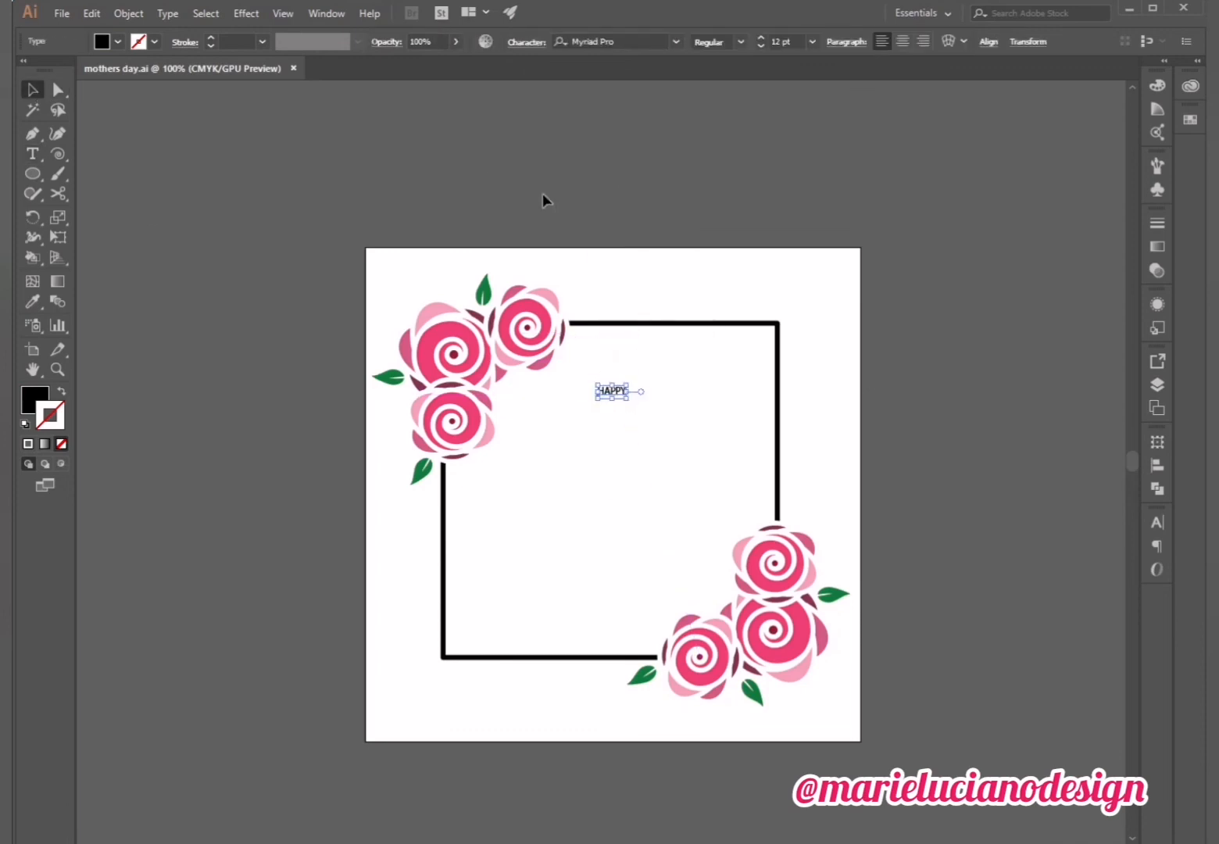
left_click(544, 198)
Add the text "Mother's", enlarge it and place it in the middle of the frame below "HAPPY".
left_click(32, 153)
left_click(463, 179)
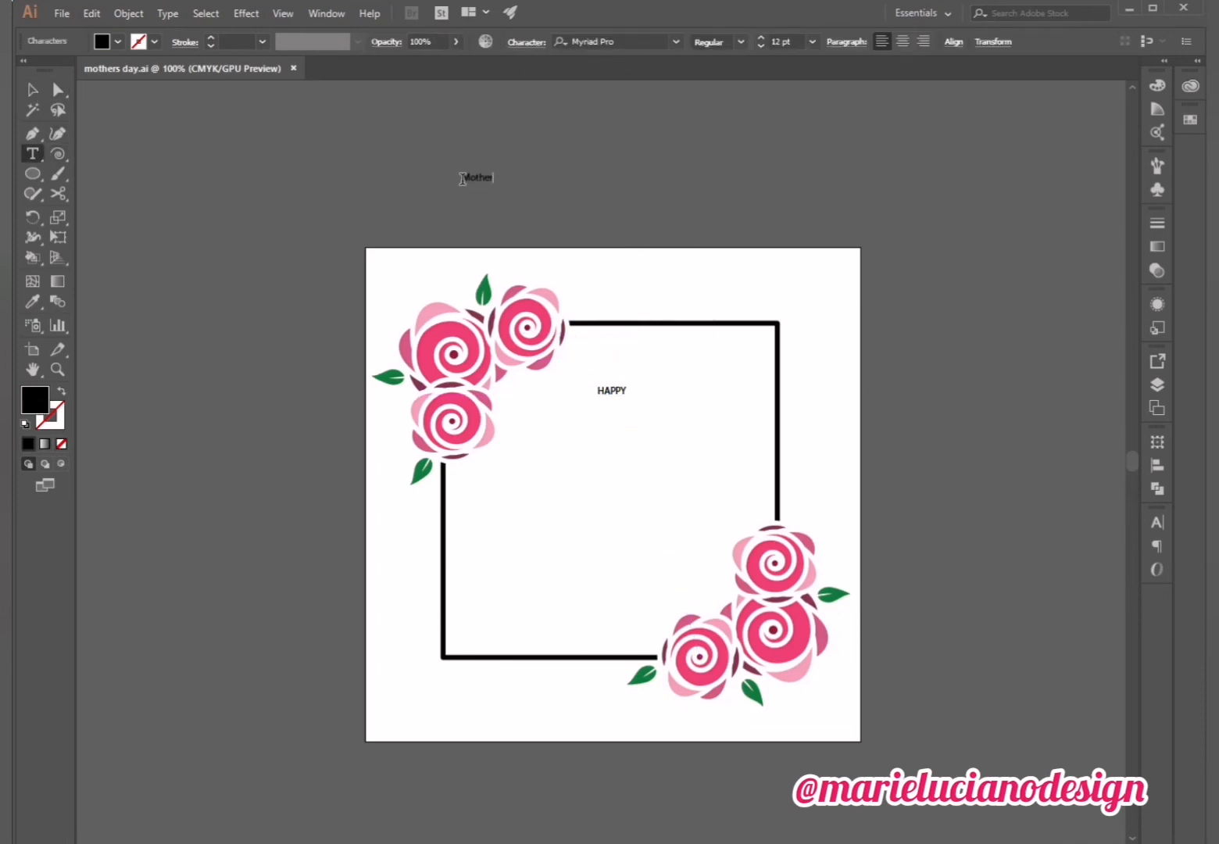
left_click_drag(501, 188, 640, 218)
left_click_drag(551, 197, 645, 466)
Add the text "Day", enlarge it and place it centred below "Mother's".
key("t")
left_click(598, 201)
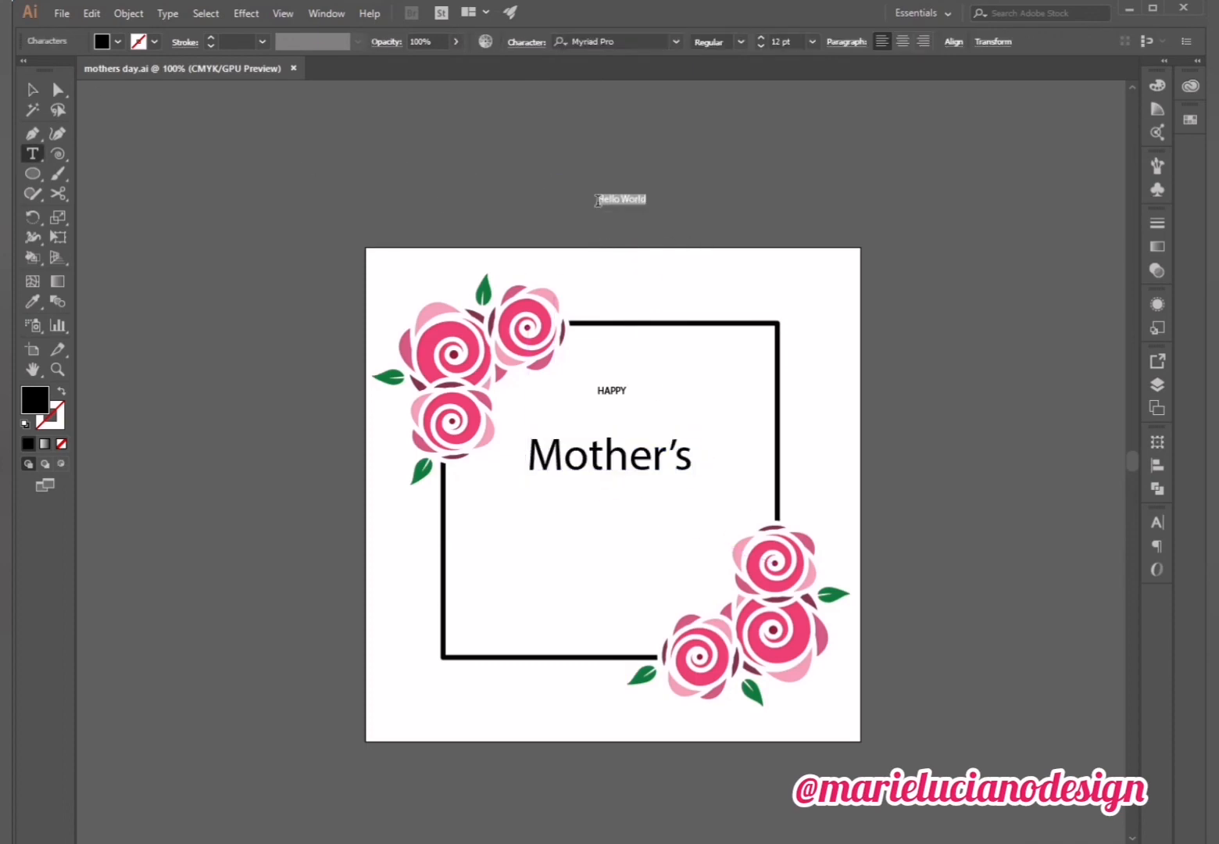
left_click_drag(617, 213, 667, 258)
left_click_drag(627, 226, 606, 534)
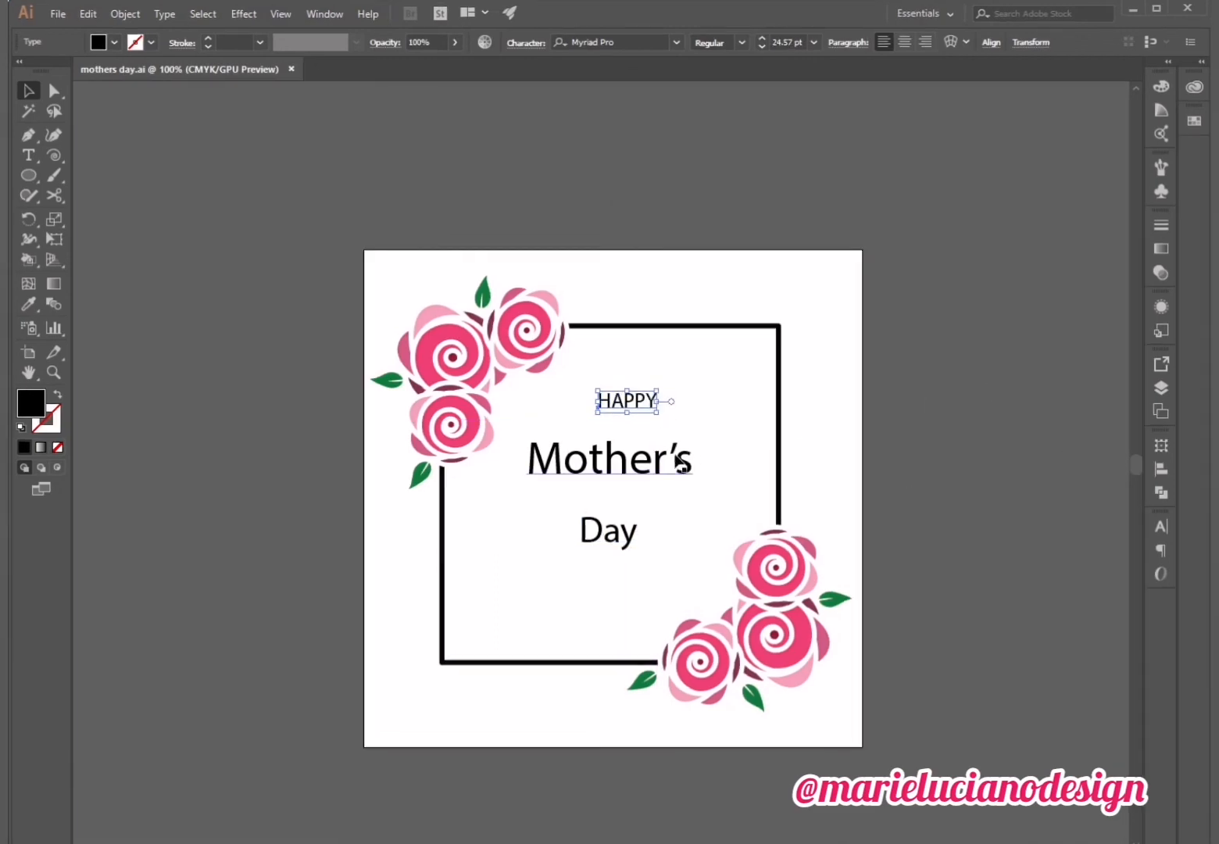
Change the font of "Mother's" and "Day" to Wonder Smile PERSONAL USE Regular.
key("ctrl+t")
type("wond")
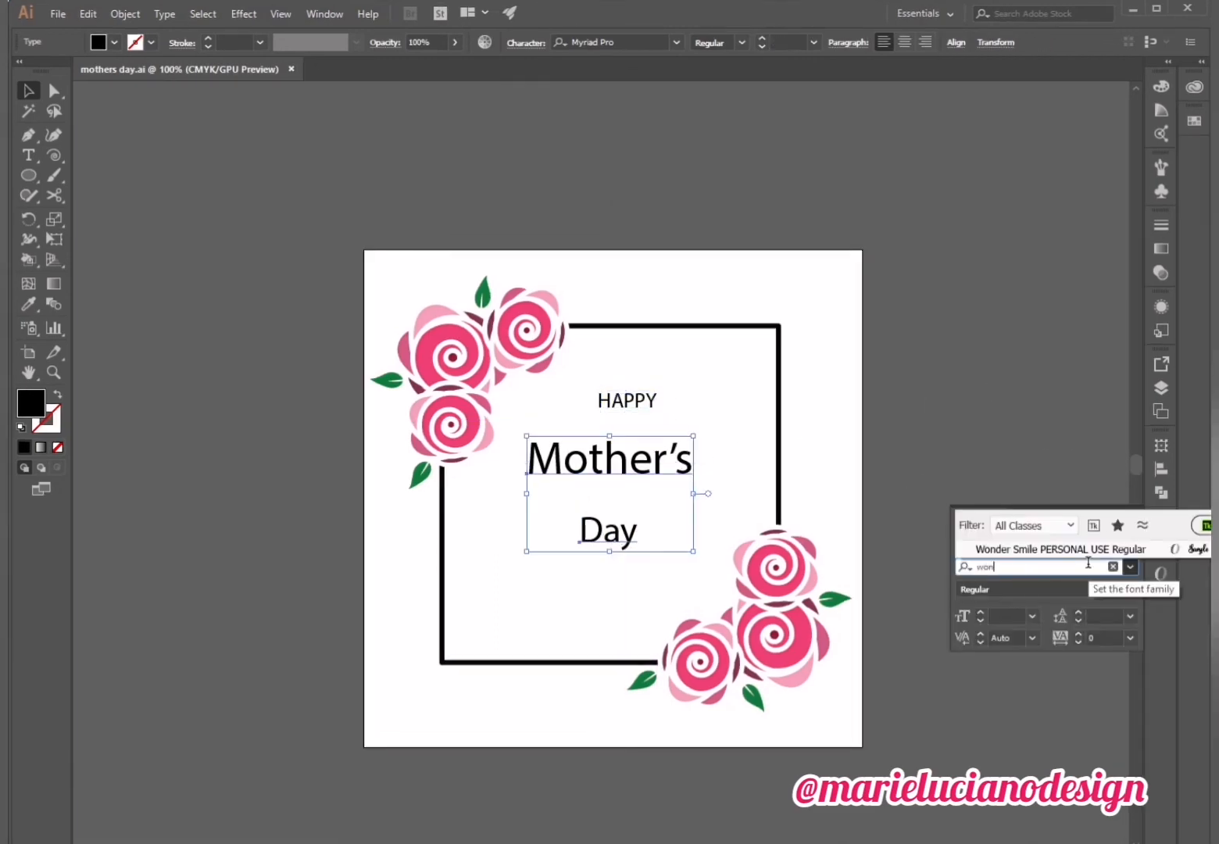
left_click(1090, 551)
left_click(1075, 469)
left_click(1114, 519)
Enlarge "Mother's" to nearly span the frame, enlarge "Day" and arrange both words in the frame.
left_click(616, 468)
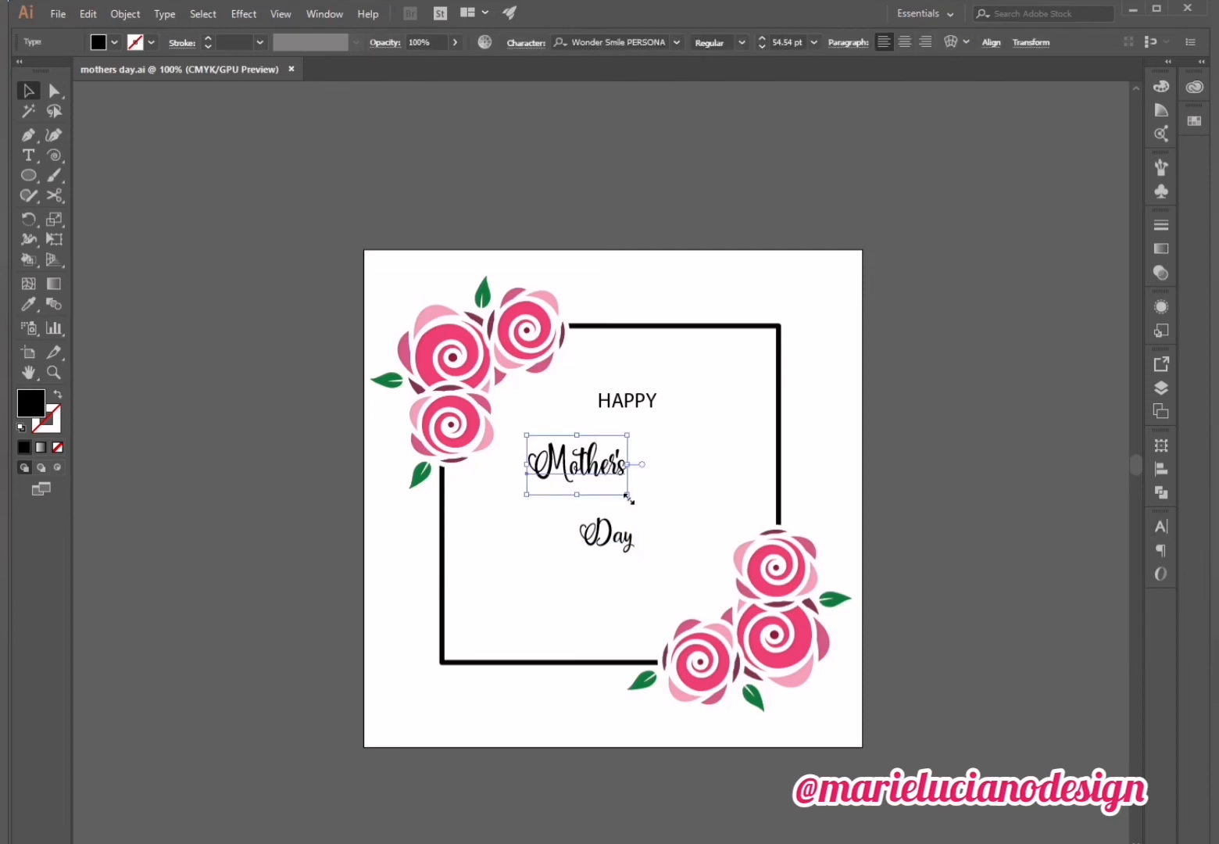
left_click_drag(628, 496, 792, 593)
left_click_drag(729, 546, 613, 575)
left_click_drag(626, 589, 695, 646)
left_click_drag(633, 599, 587, 591)
left_click(578, 766)
left_click_drag(675, 512, 662, 512)
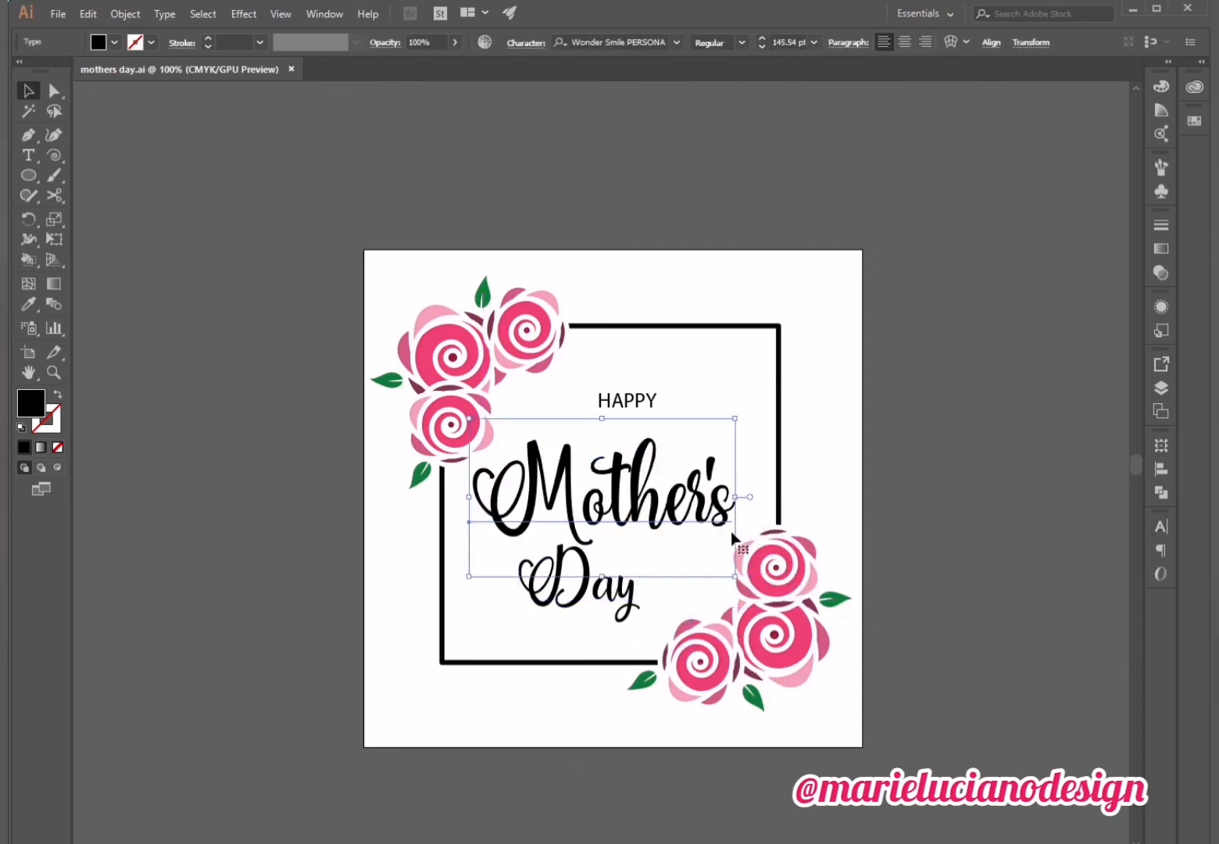
left_click_drag(735, 577, 755, 588)
left_click(713, 575)
left_click_drag(677, 507, 673, 508)
Resize "Day", tilt it slightly upward and place it under the middle of "Mother's".
left_click(674, 582)
left_click_drag(603, 603, 611, 616)
left_click_drag(657, 539, 639, 525)
left_click_drag(660, 634, 690, 648)
left_click_drag(641, 604, 657, 577)
left_click(686, 585)
left_click(937, 586)
Align "Mother's" and "Day" to each other on their horizontal centres.
left_click_drag(698, 639, 630, 591)
left_click(645, 512, "shift")
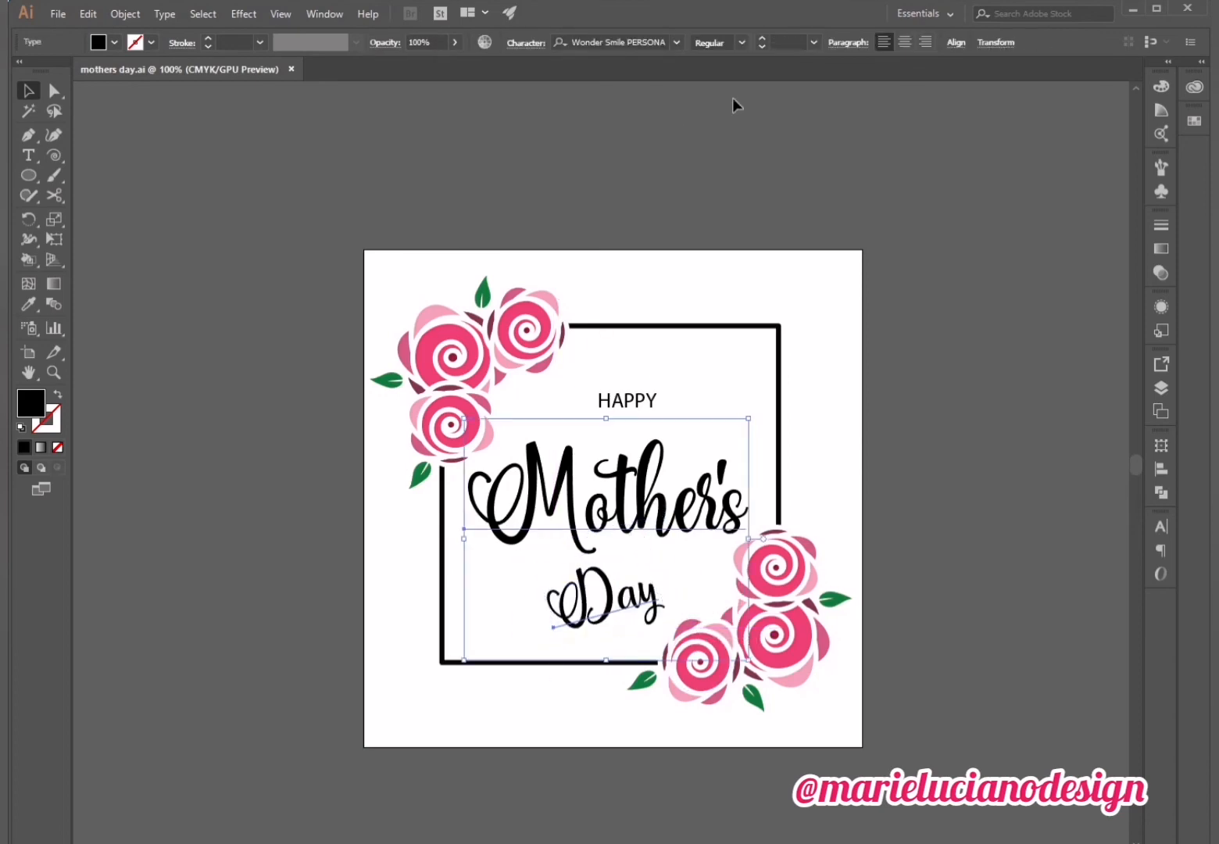
left_click(1162, 468)
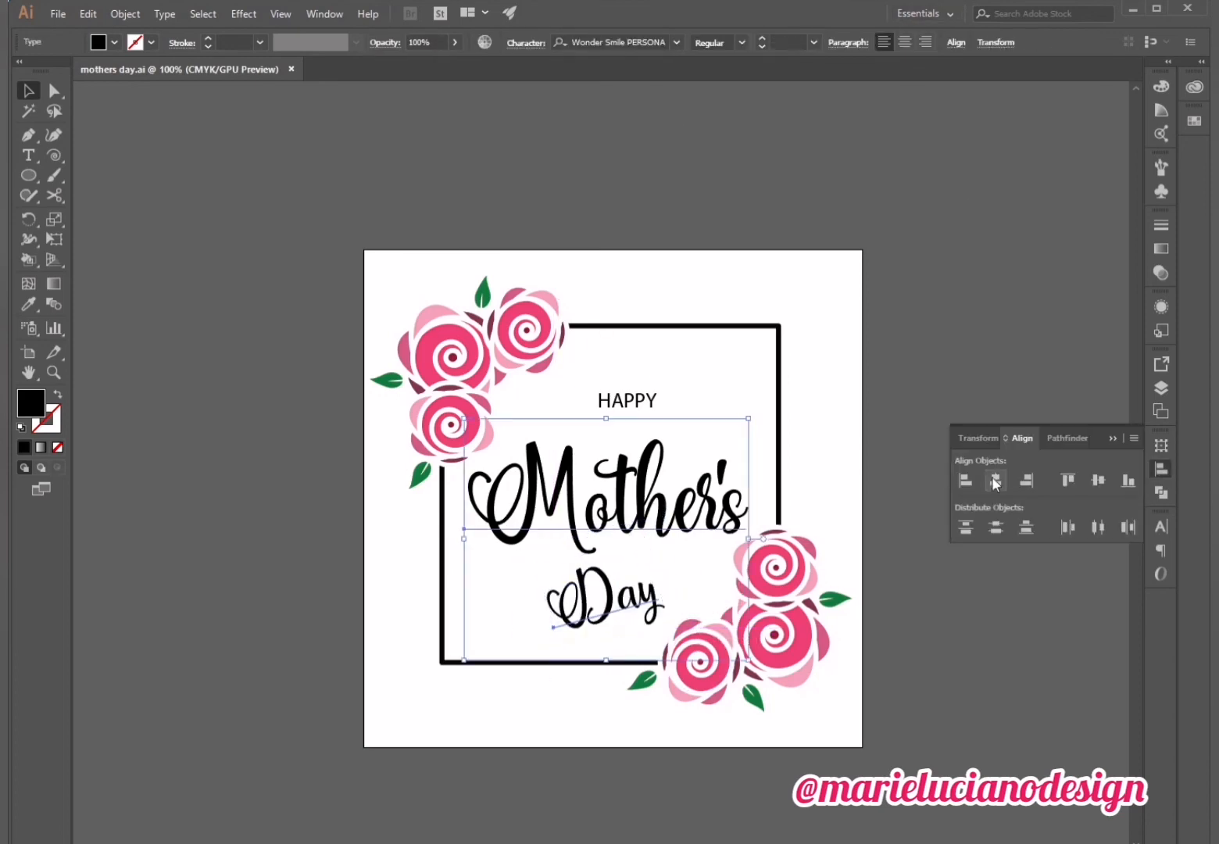
left_click(948, 331)
Enlarge "HAPPY" to about 51 pt and fill it with the roses' pink, without a stroke.
left_click(622, 408)
left_click_drag(597, 390, 550, 373)
left_click_drag(657, 414, 674, 420)
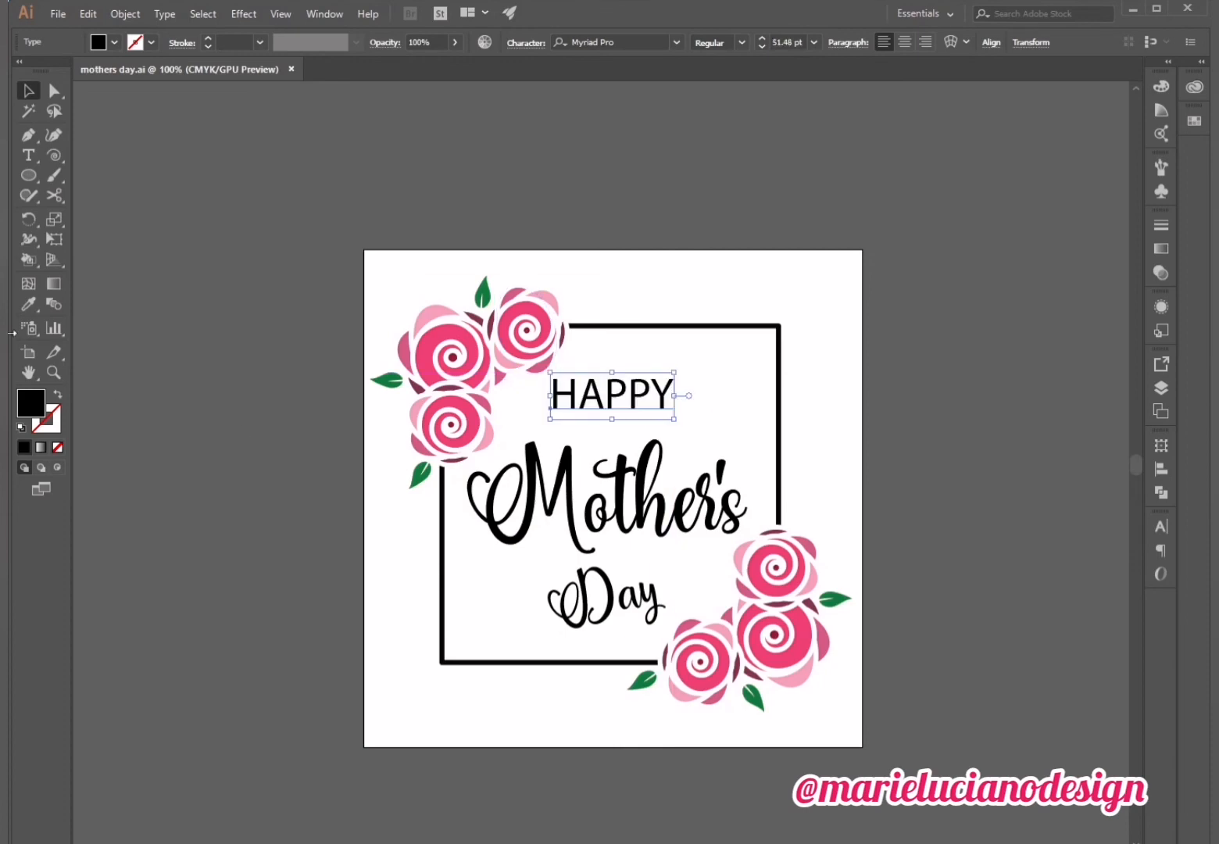
left_click(431, 349)
left_click(55, 423)
left_click(57, 447)
left_click(29, 92)
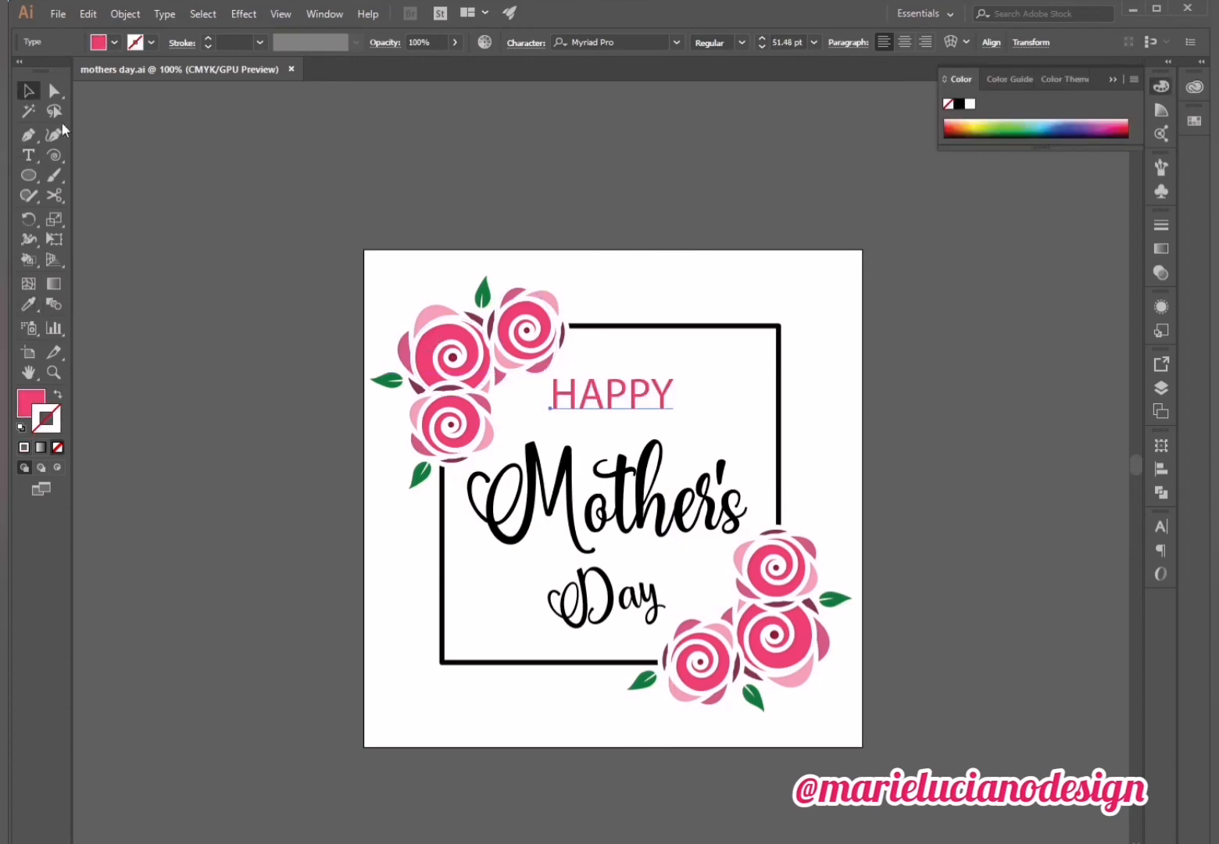
Change the font of "HAPPY" to Antonio Bold.
left_click(1162, 526)
left_click(1130, 566)
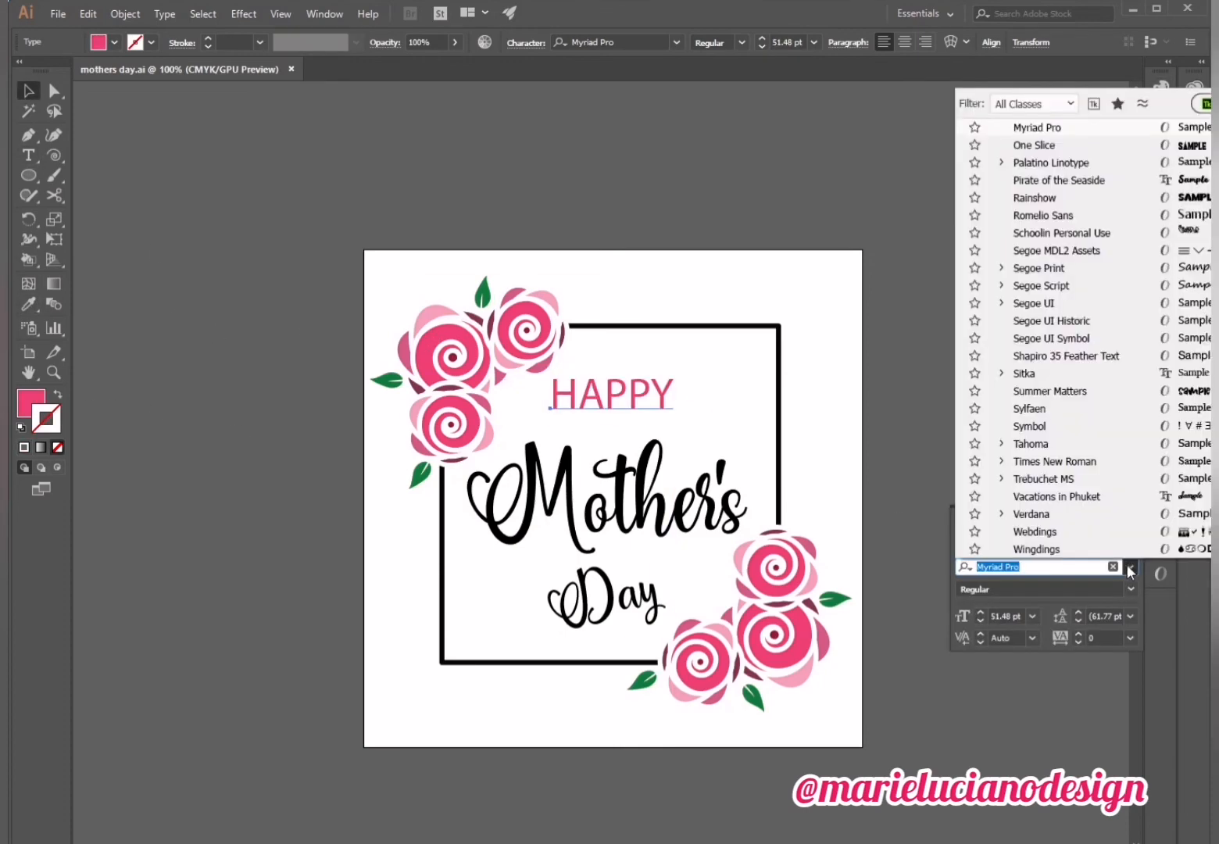
type("An")
left_click(1028, 146)
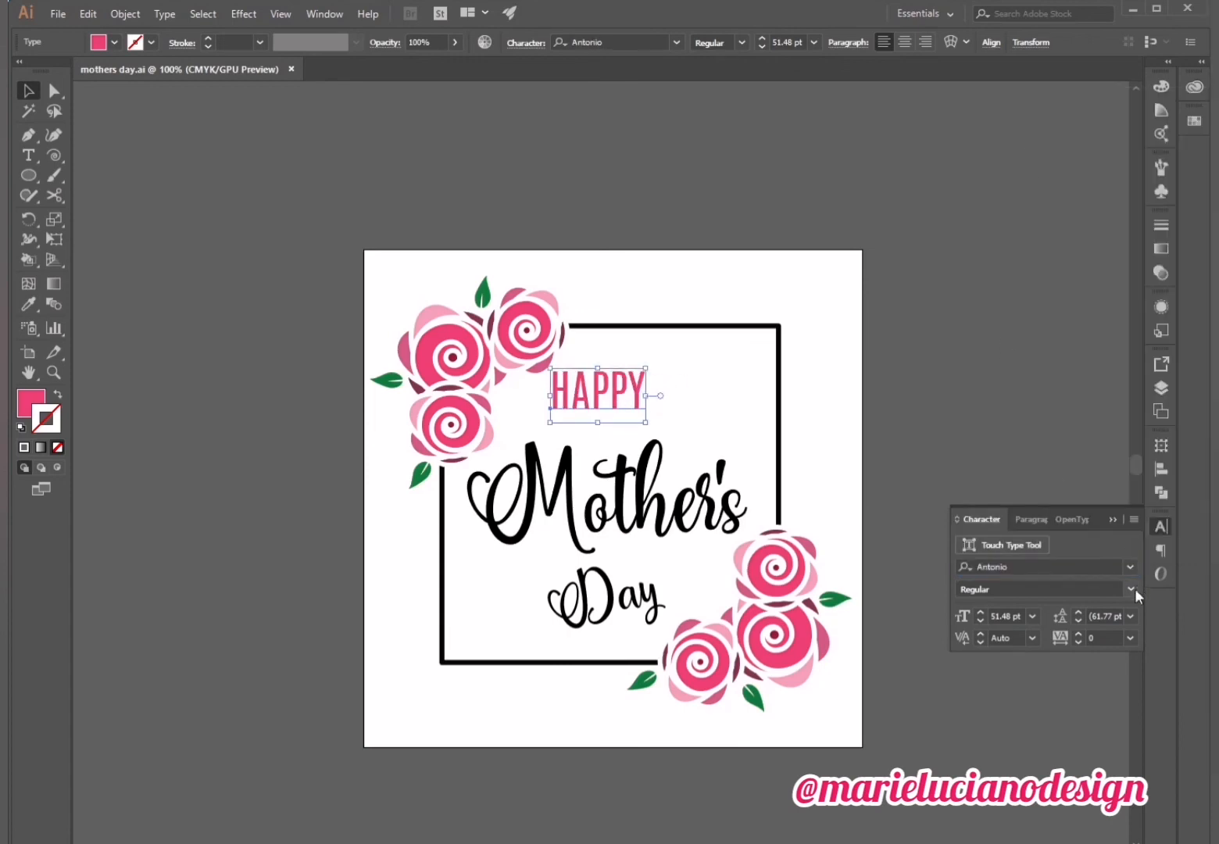
left_click(1131, 589)
left_click(1043, 630)
left_click(640, 342)
Move "HAPPY" over the middle of "Mother's" and align all three words on their horizontal centres.
left_click_drag(598, 391, 614, 392)
left_click(611, 484, "shift")
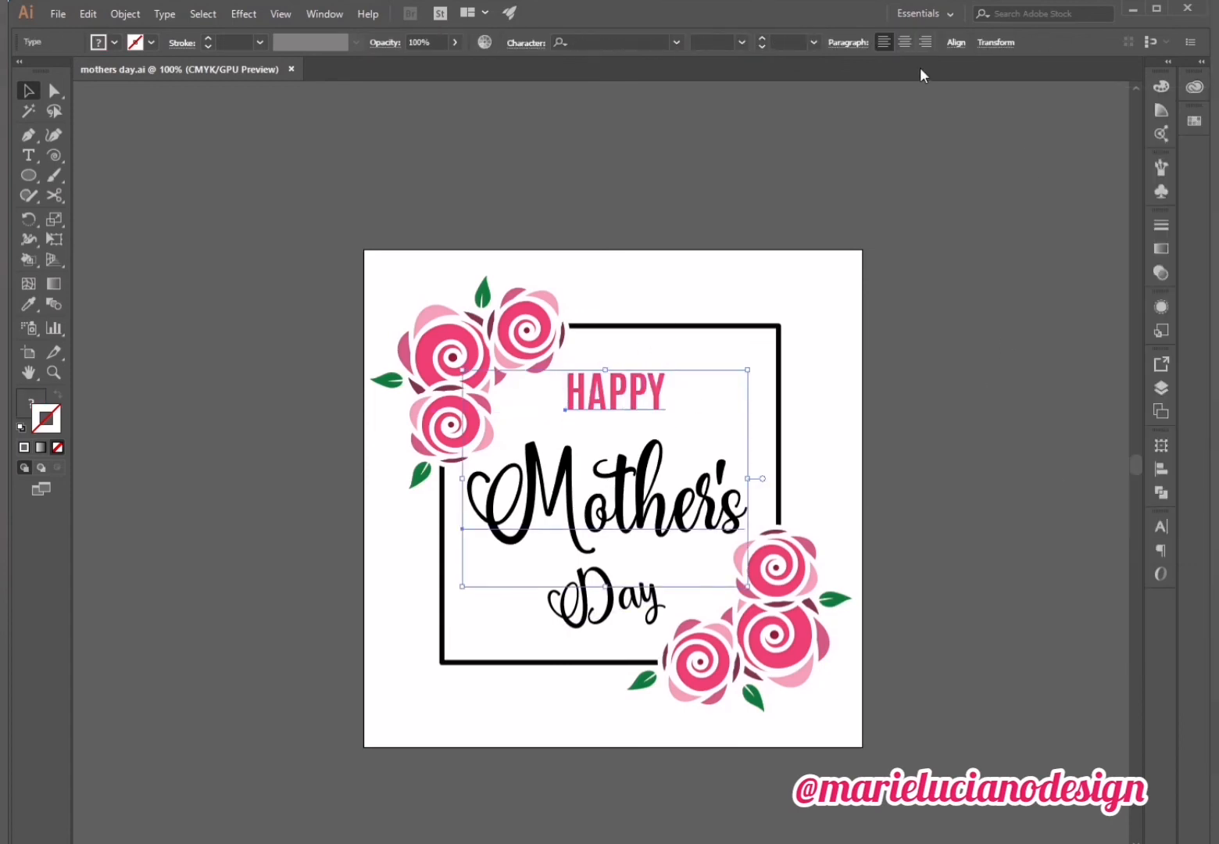
left_click(805, 90)
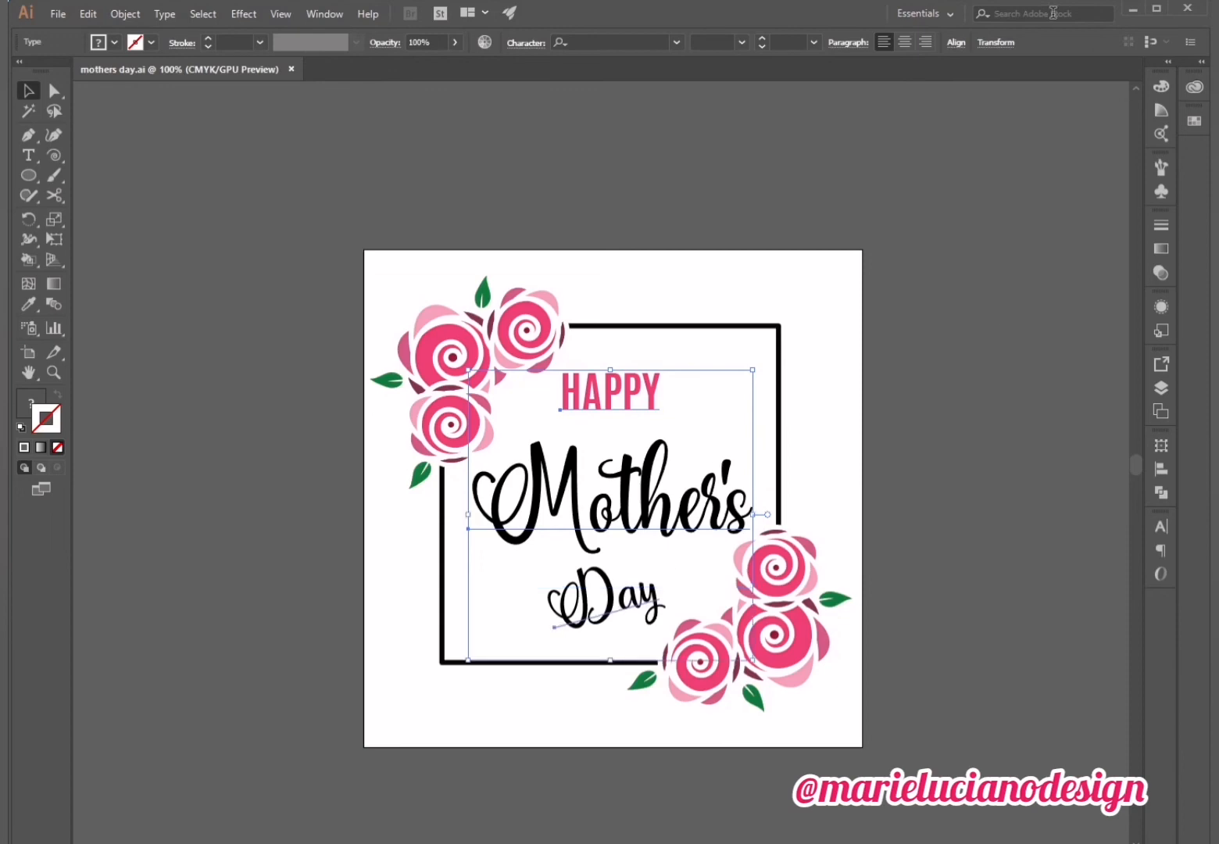
left_click(957, 42)
left_click(829, 92)
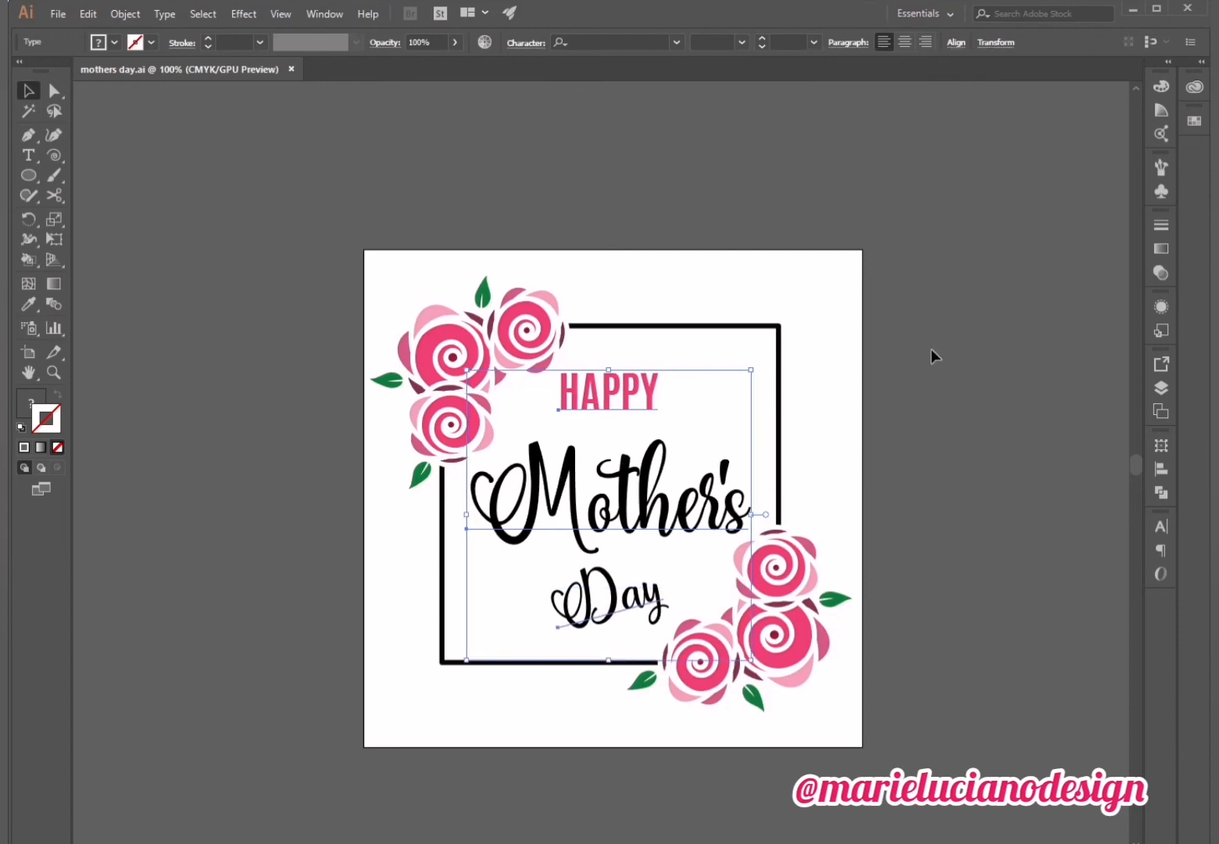
left_click(963, 463)
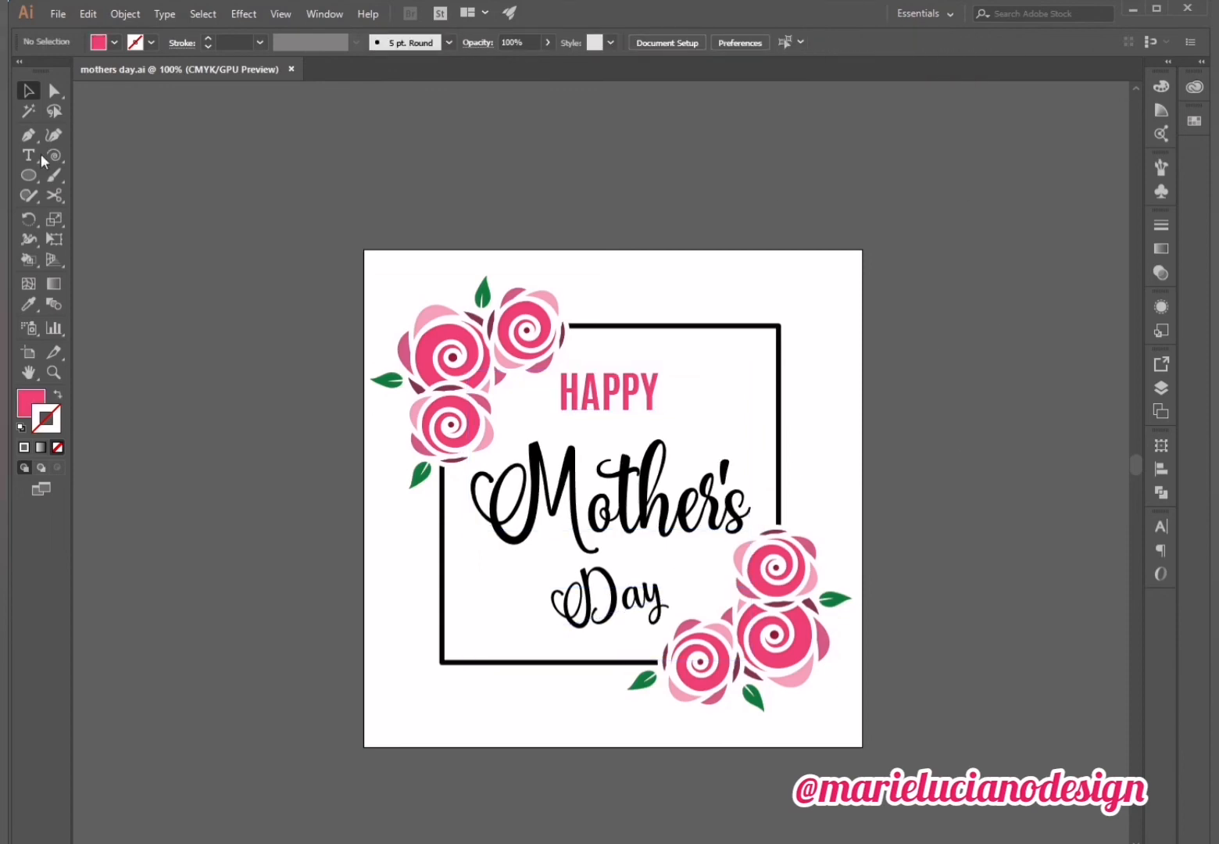
Draw a black ribbon banner about 3.67 by 2.72 cm with a notched lower edge at the artboard's upper-right edge.
key("m")
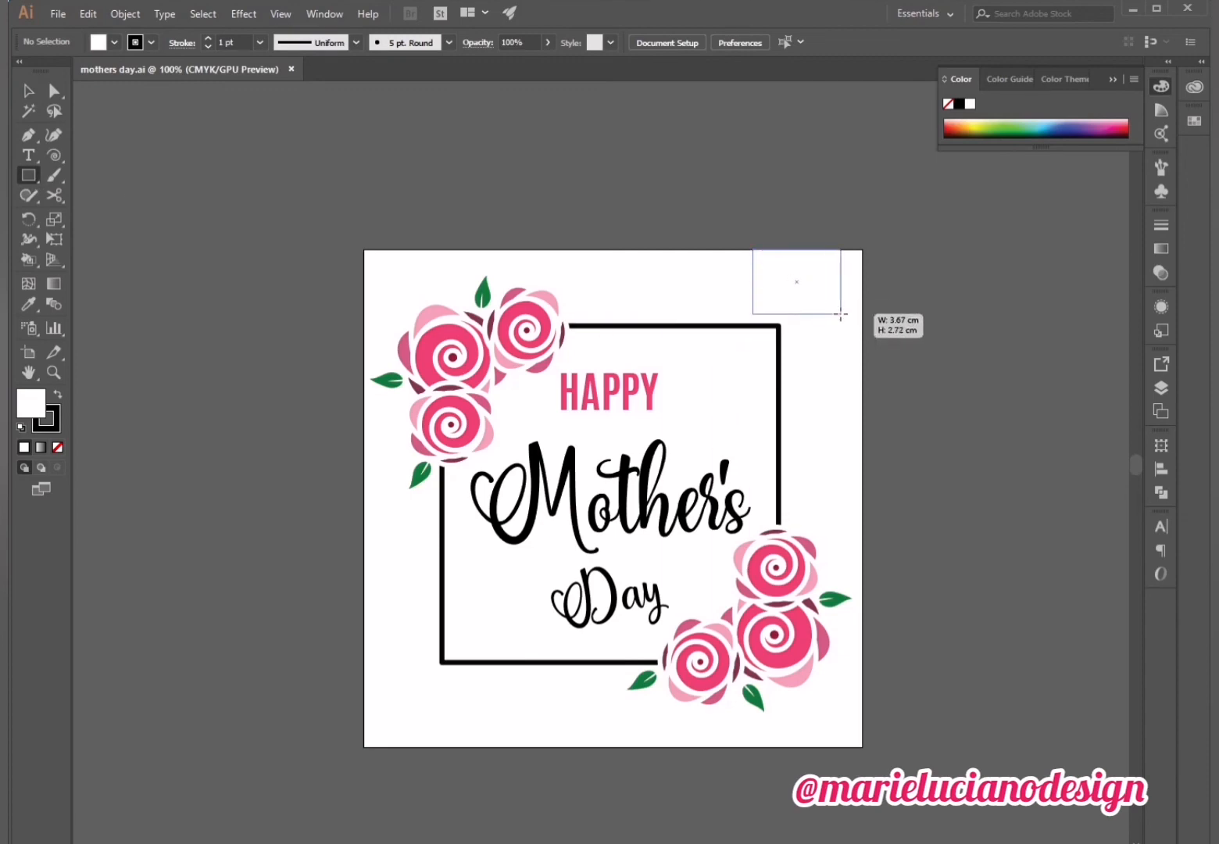
left_click(29, 135)
left_click_drag(840, 314, 797, 299)
left_click(84, 157)
left_click(797, 314)
left_click(54, 91)
left_click(57, 394)
left_click(221, 220)
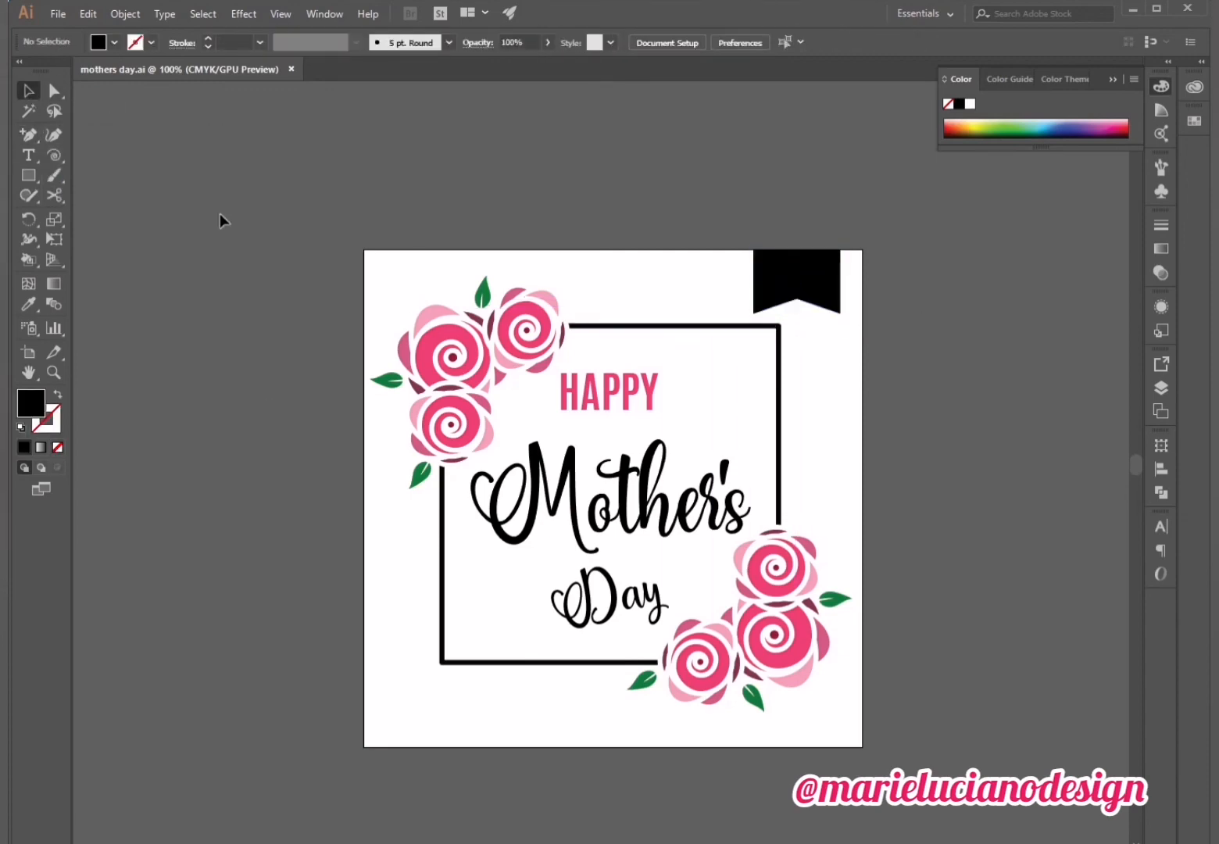
Add the designer's brand name in Antonio Bold, centre its lines, place it on the banner and fill it white.
key("t")
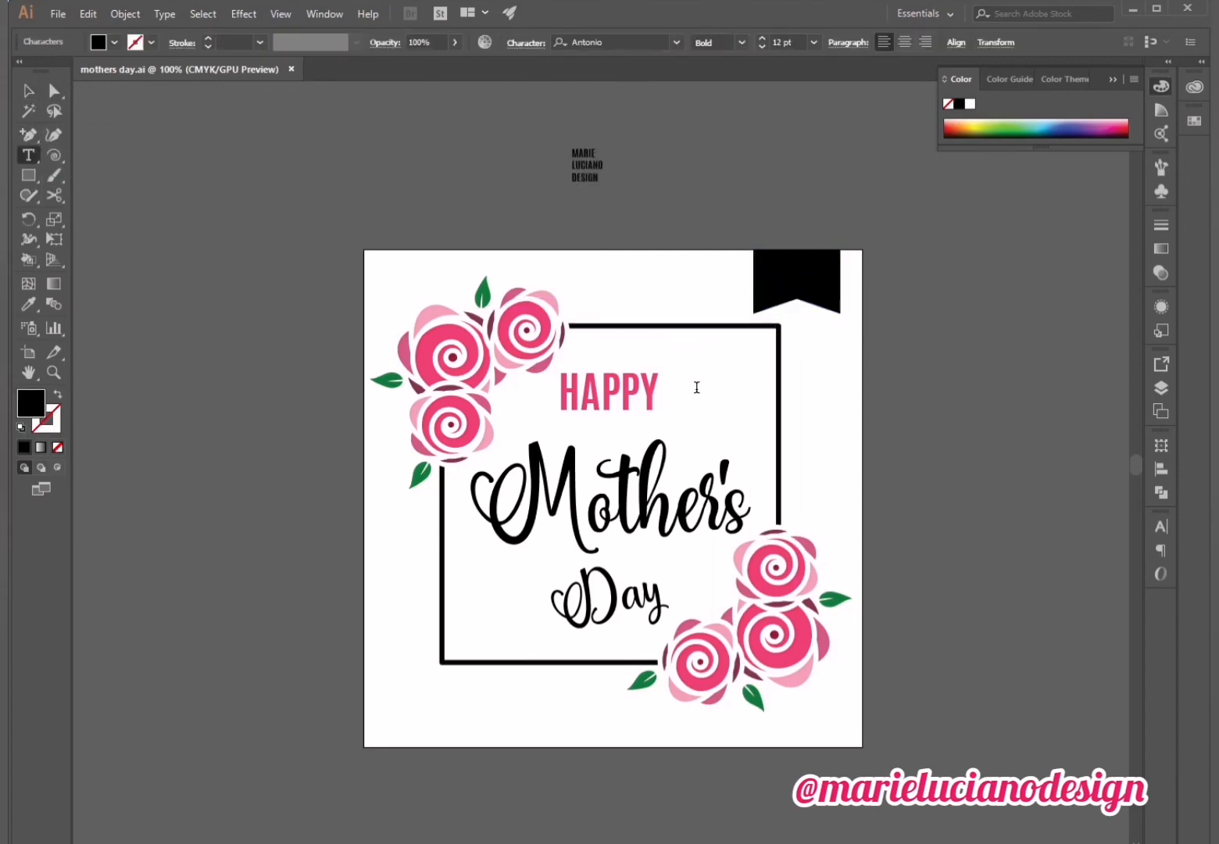
left_click(29, 91)
left_click(905, 42)
left_click_drag(577, 164, 846, 289)
left_click(21, 427)
left_click(51, 427)
left_click(57, 447)
left_click(176, 547)
Join the first two lines of the brand name so it takes two lines, and centre it on the banner.
left_click(792, 273)
key("BackSpace")
left_click(29, 91)
left_click_drag(814, 275, 805, 279)
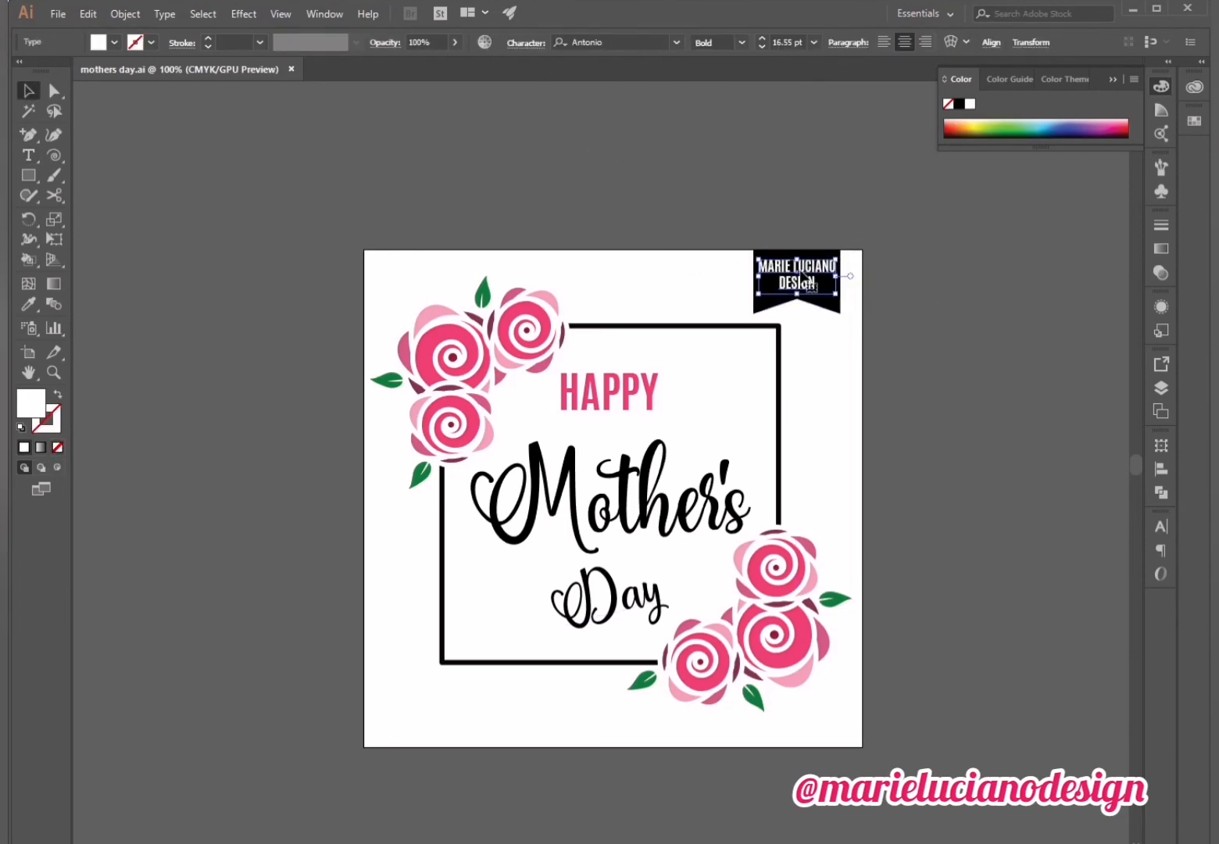
left_click(930, 328)
left_click(805, 282)
left_click(835, 409)
Recolour the word "DESIGN" on the banner pink.
left_click(29, 155)
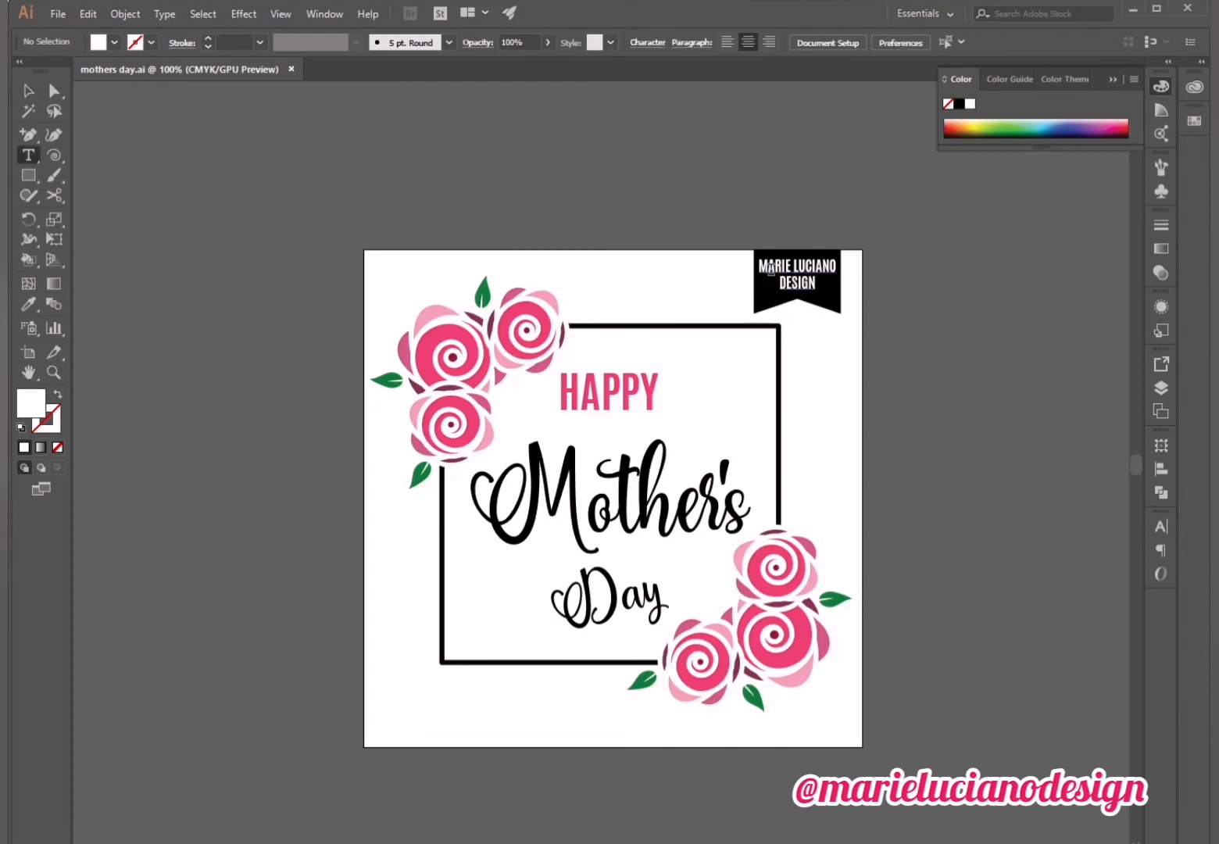
double_click(798, 282)
double_click(30, 403)
left_click(791, 342)
left_click_drag(832, 519, 834, 347)
left_click(988, 335)
left_click(29, 92)
left_click(937, 258)
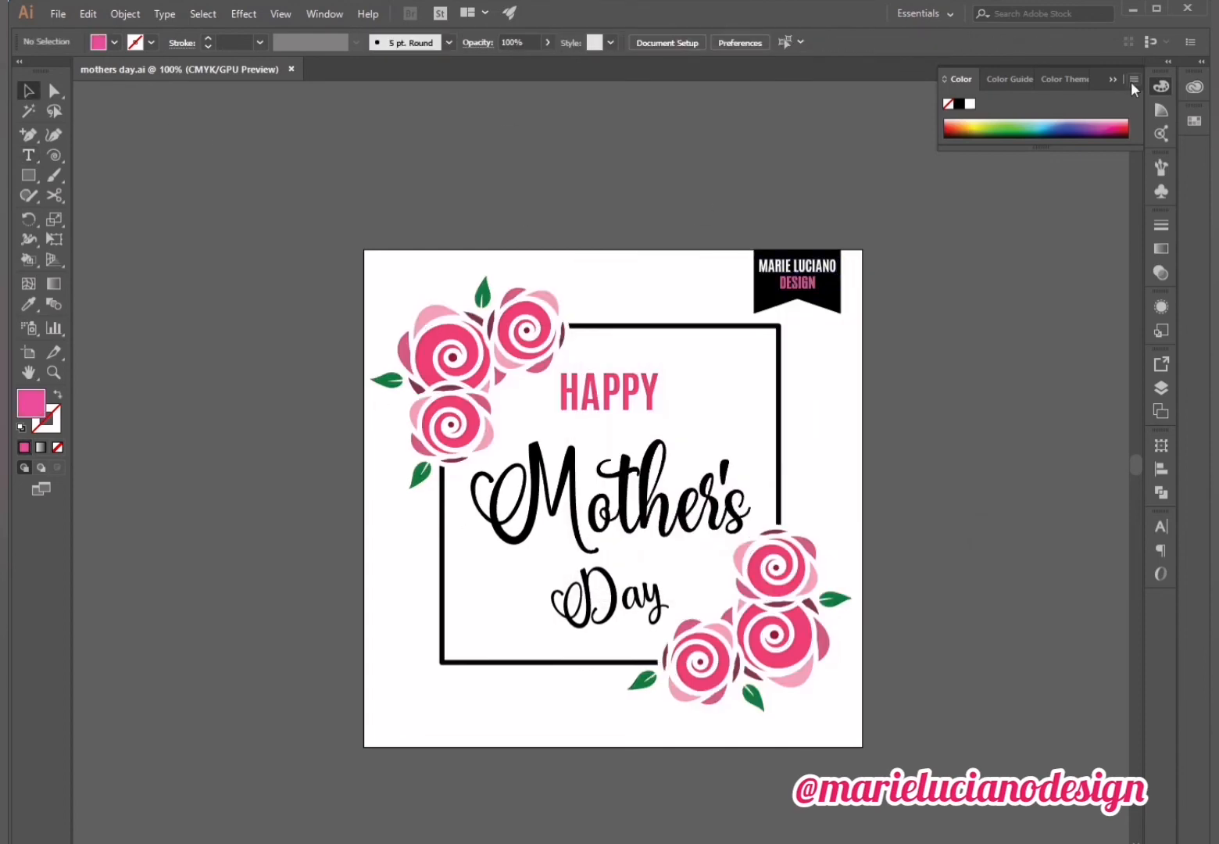